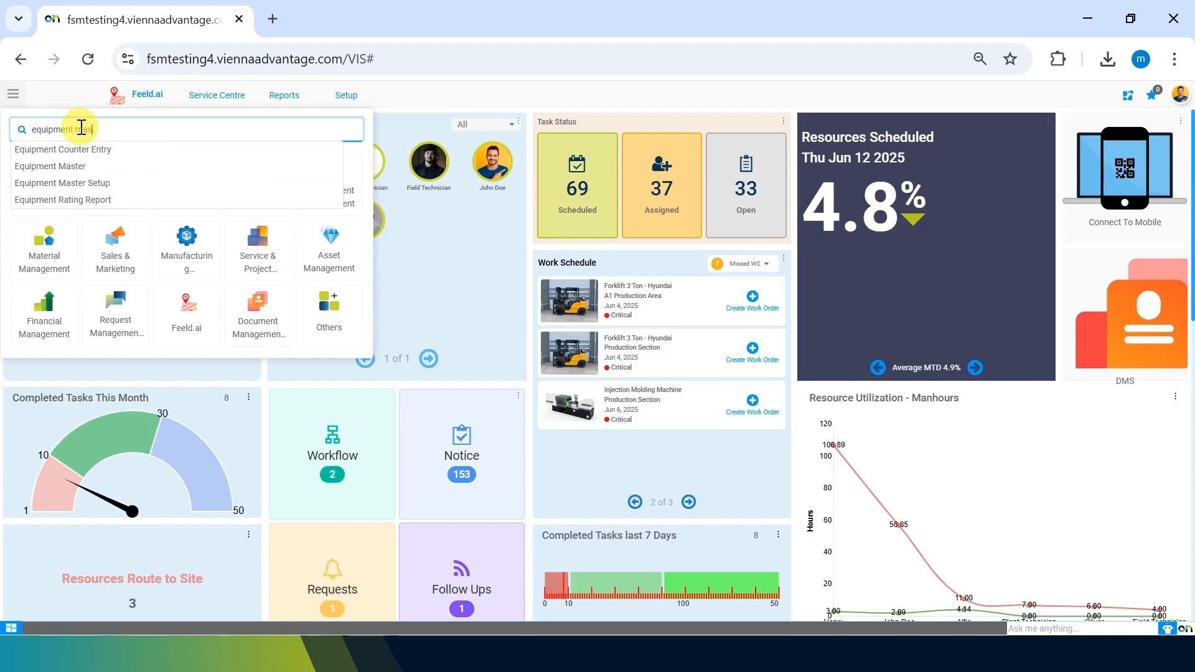
Open Equipment Master Setup from the menu search and go to the equipment applications list.
{"action": "key", "text": "Down"}
{"action": "key", "text": "Down"}
{"action": "key", "text": "Return"}
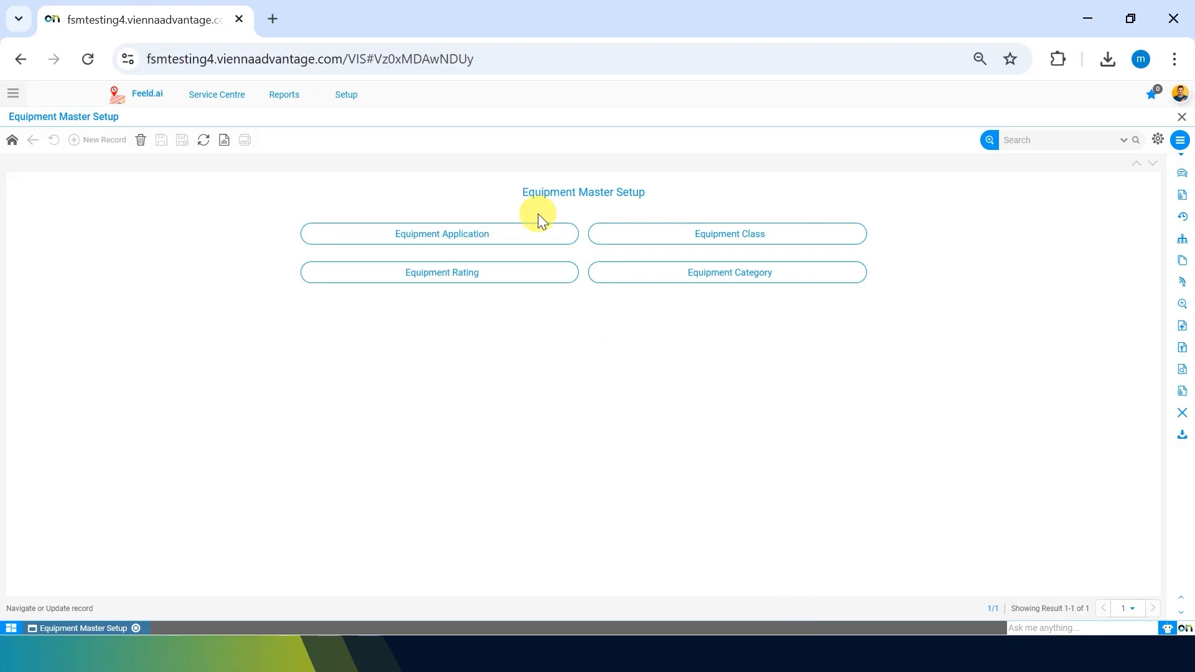
{"action": "left_click", "coordinate": [509, 239]}
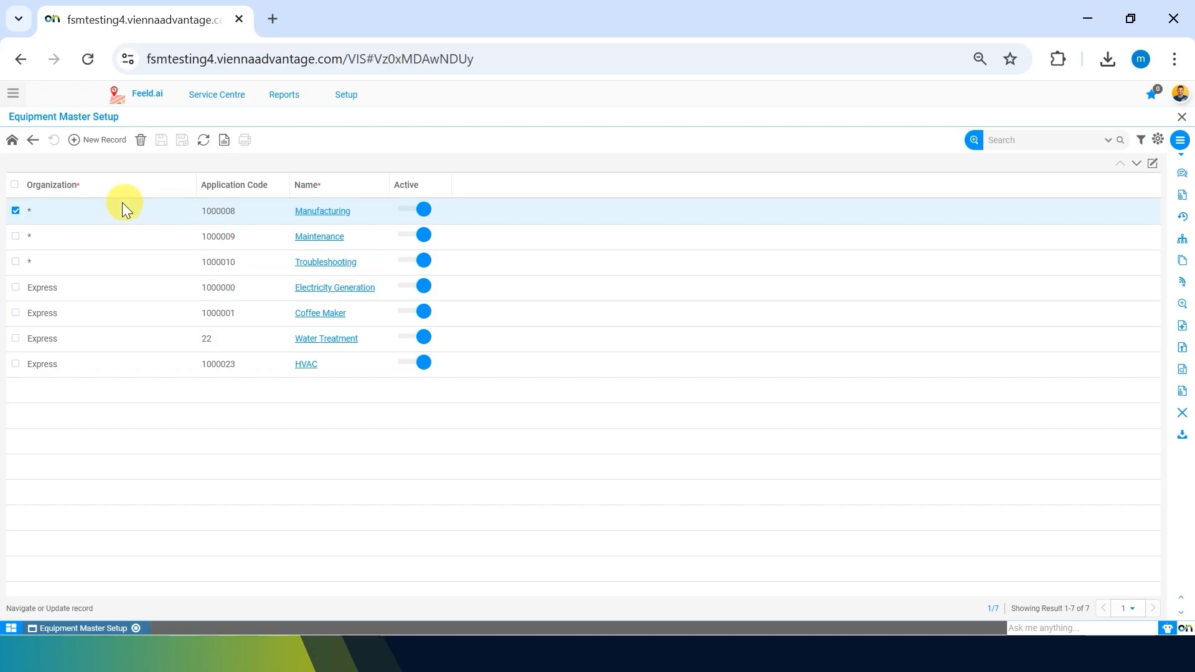
Start a new blank Equipment Application record under organization Express.
{"action": "left_click", "coordinate": [98, 142]}
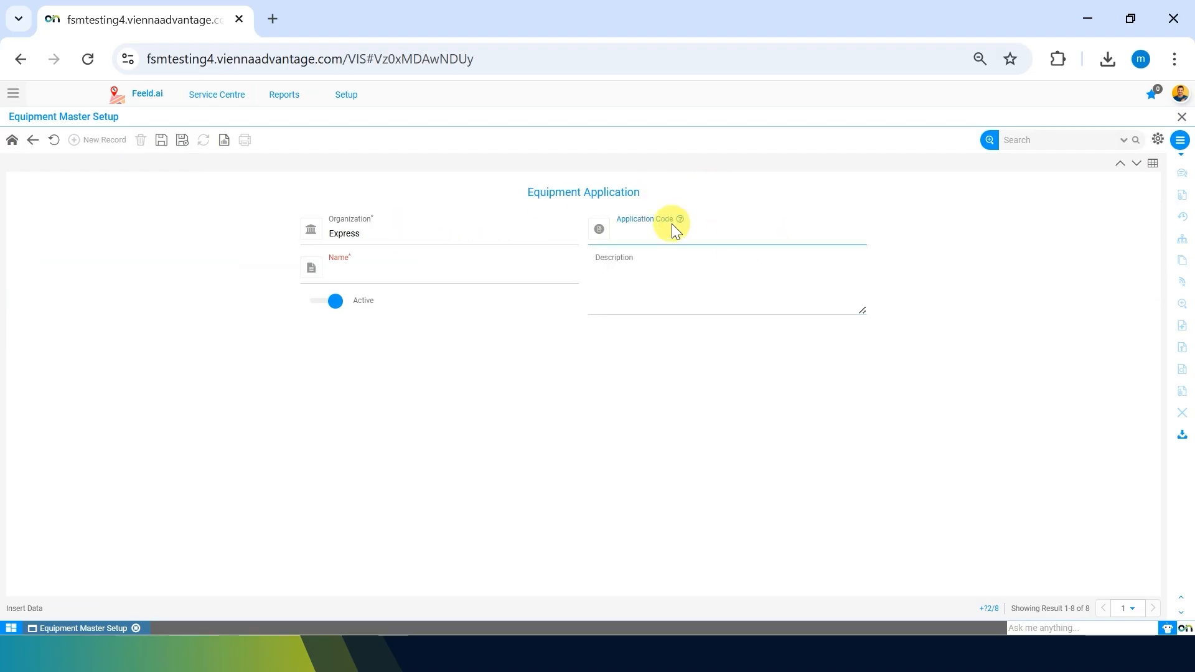
Name the new equipment application 'Commercial use' and save it.
{"action": "left_click", "coordinate": [462, 273]}
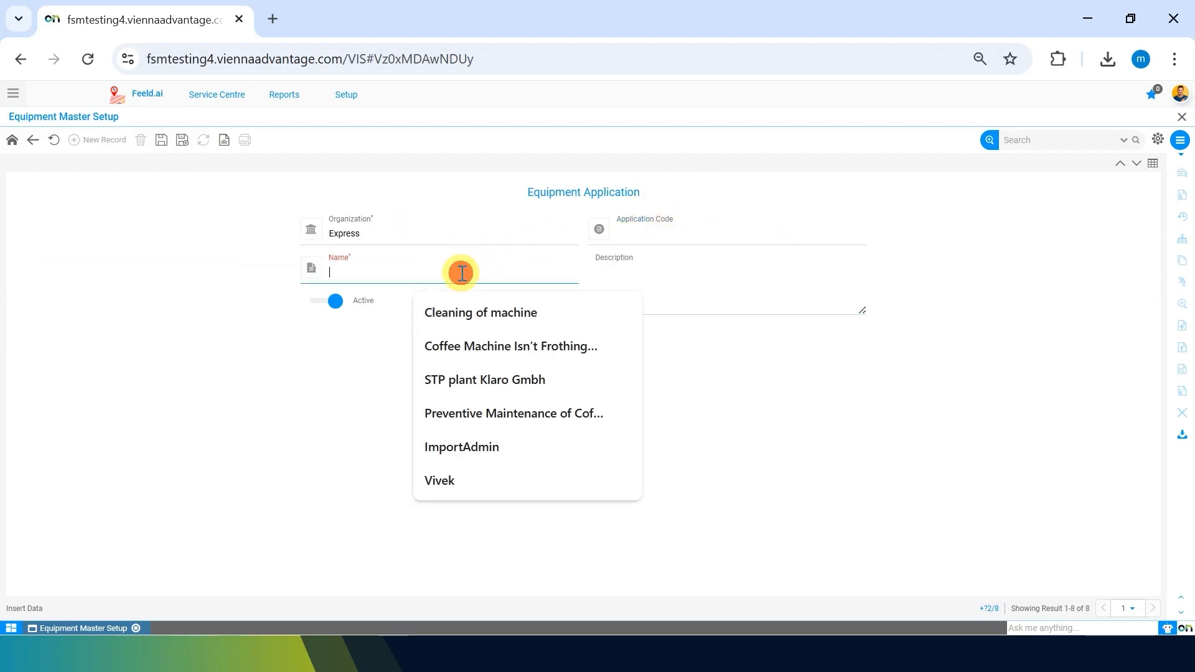
{"action": "left_click", "coordinate": [346, 341]}
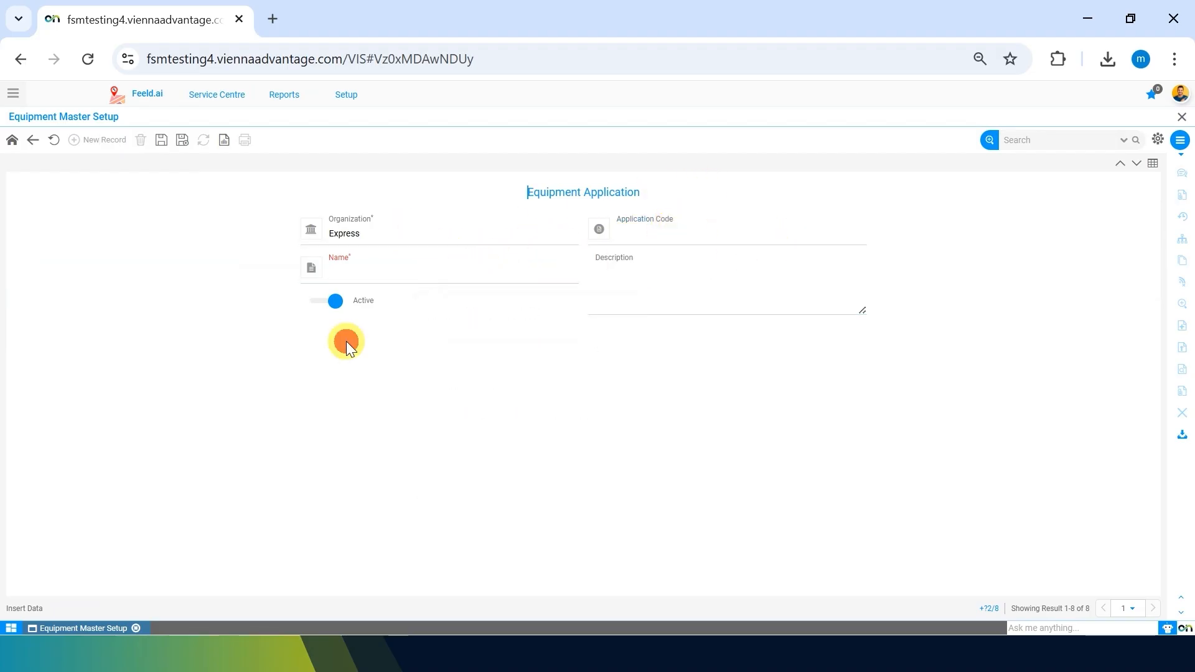
{"action": "left_click", "coordinate": [449, 266]}
{"action": "type", "text": "Commericial use"}
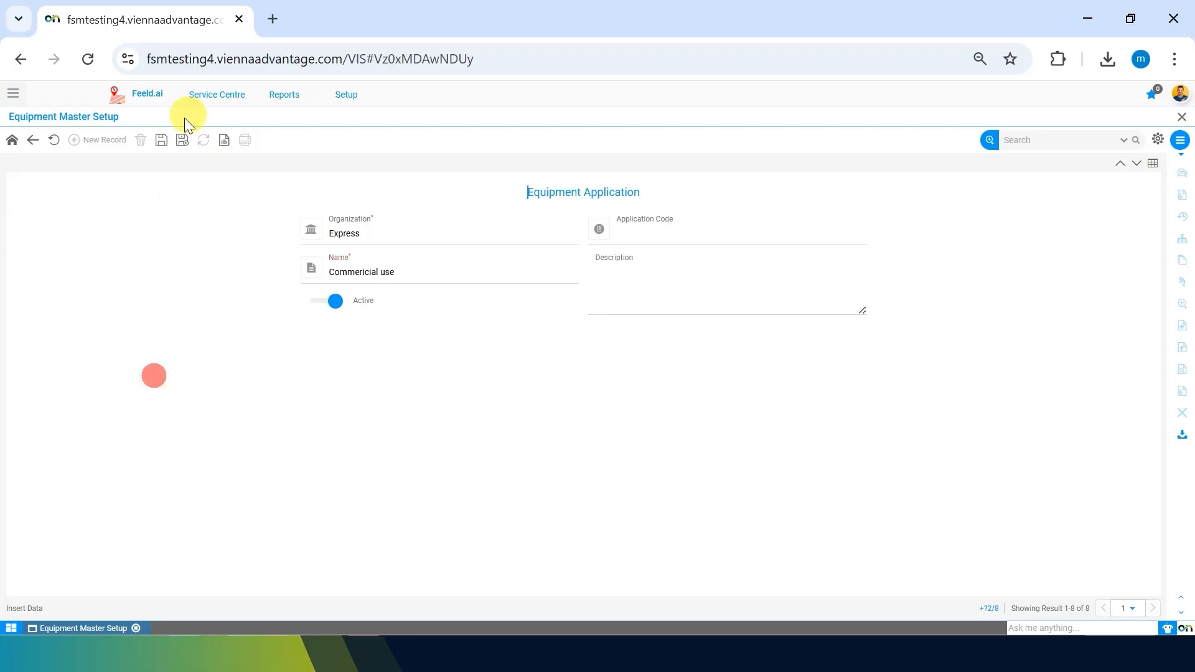
{"action": "left_click", "coordinate": [161, 139]}
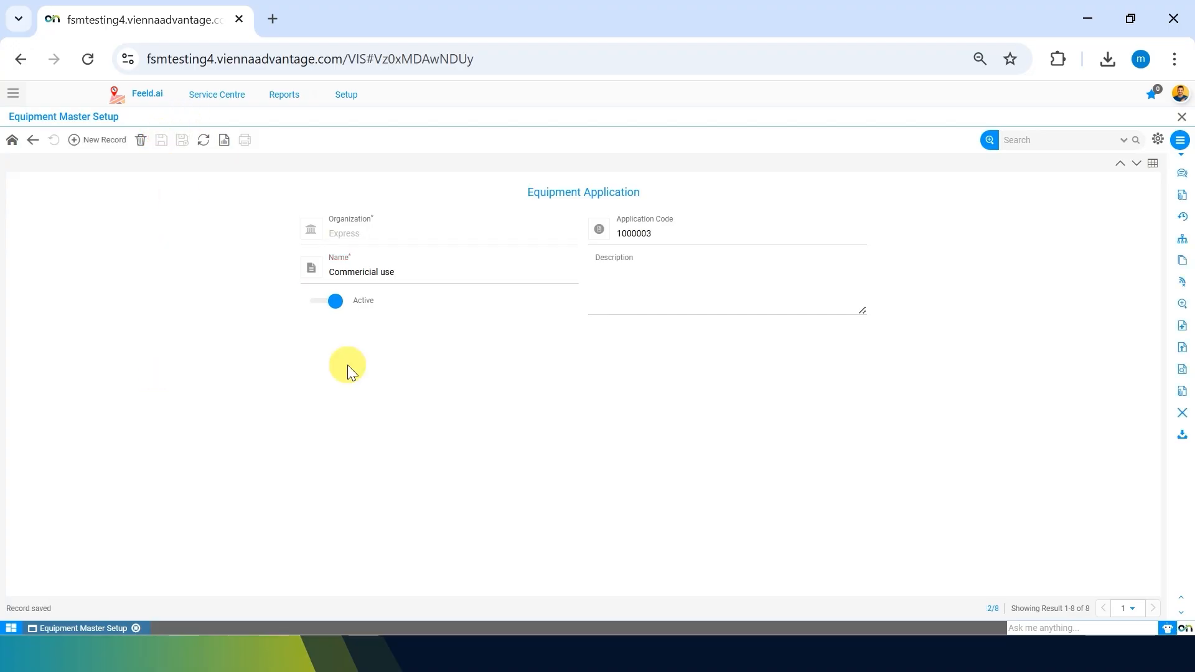
Rename the application to 'Caffe', save it, and go back to the list.
{"action": "left_click", "coordinate": [722, 285]}
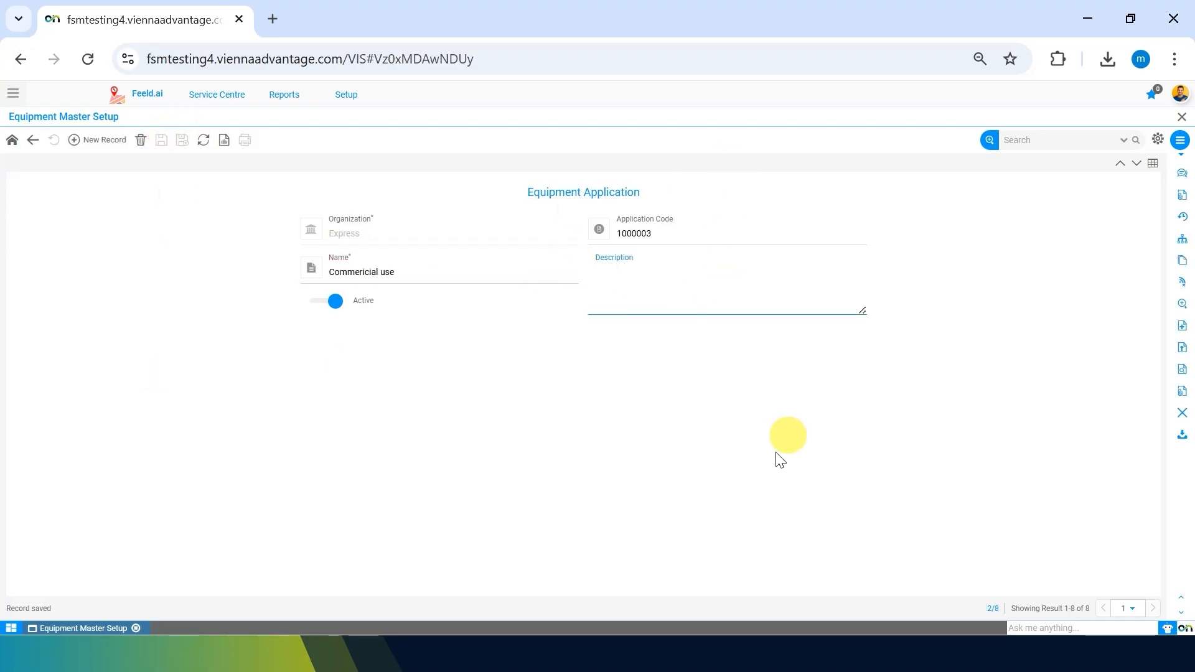
{"action": "left_click", "coordinate": [562, 498]}
{"action": "triple_click", "coordinate": [423, 272]}
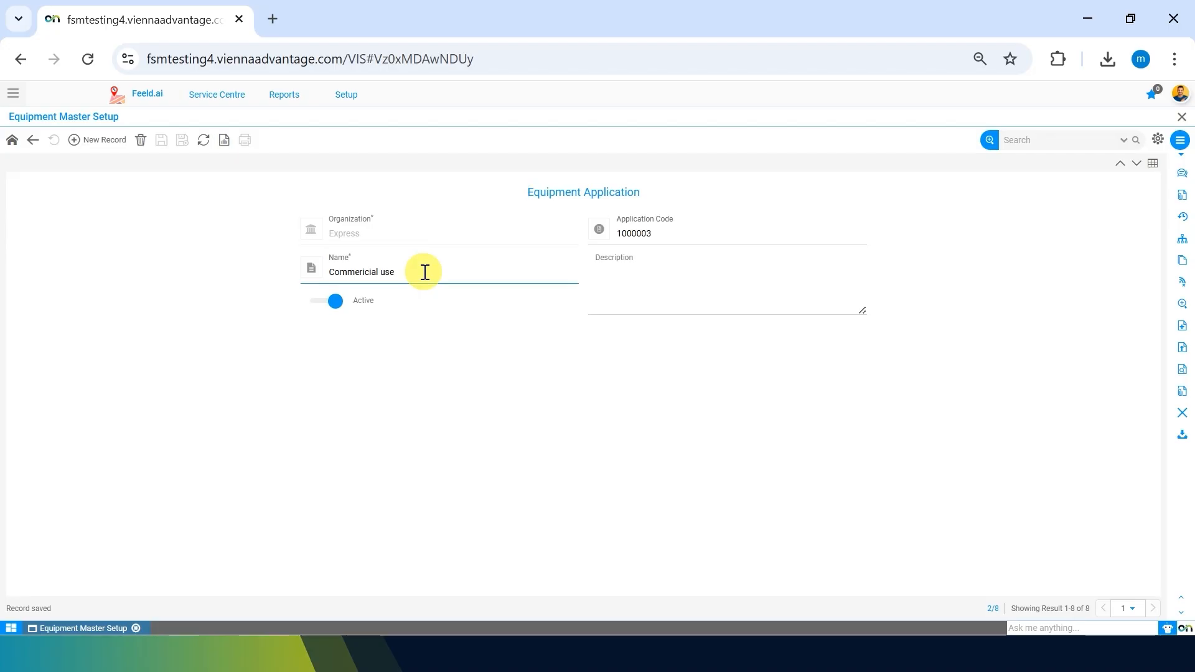
{"action": "key", "text": "BackSpace"}
{"action": "type", "text": "Ca"}
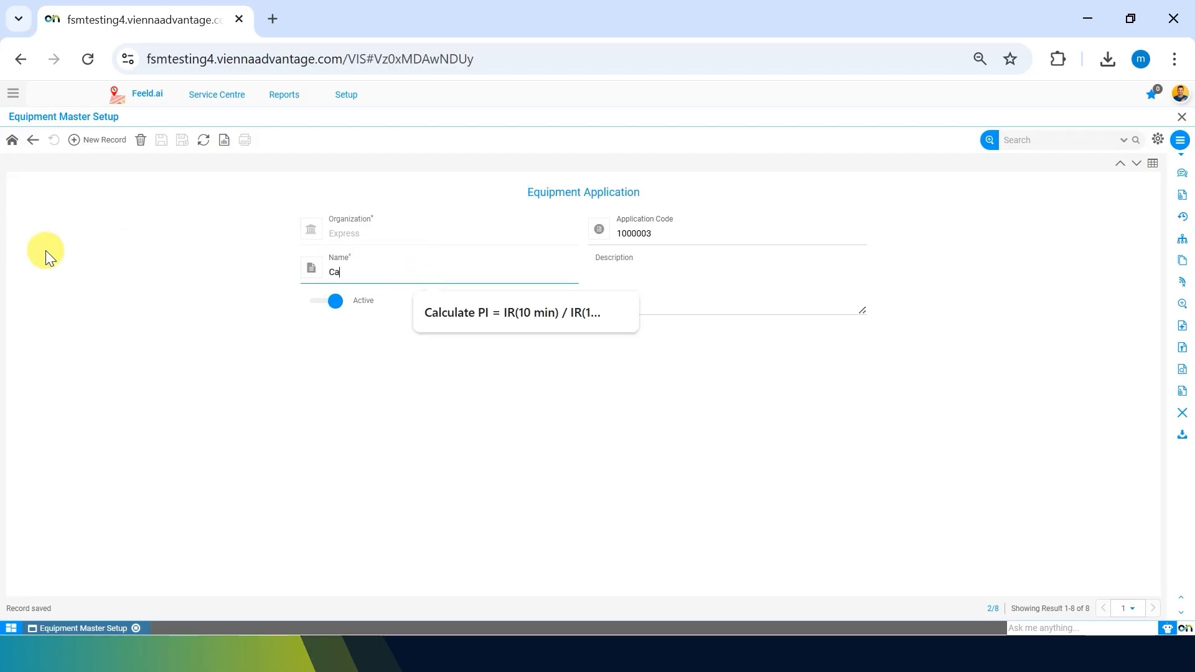
{"action": "type", "text": "ffe"}
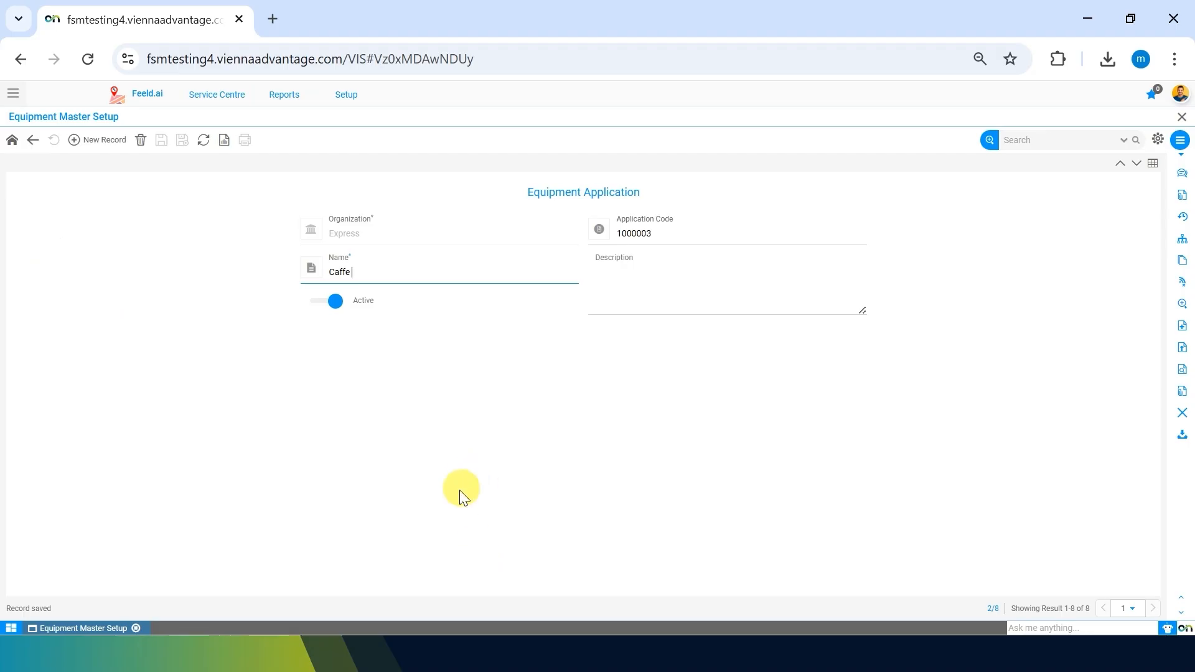
{"action": "left_click", "coordinate": [150, 245]}
{"action": "left_click", "coordinate": [161, 135]}
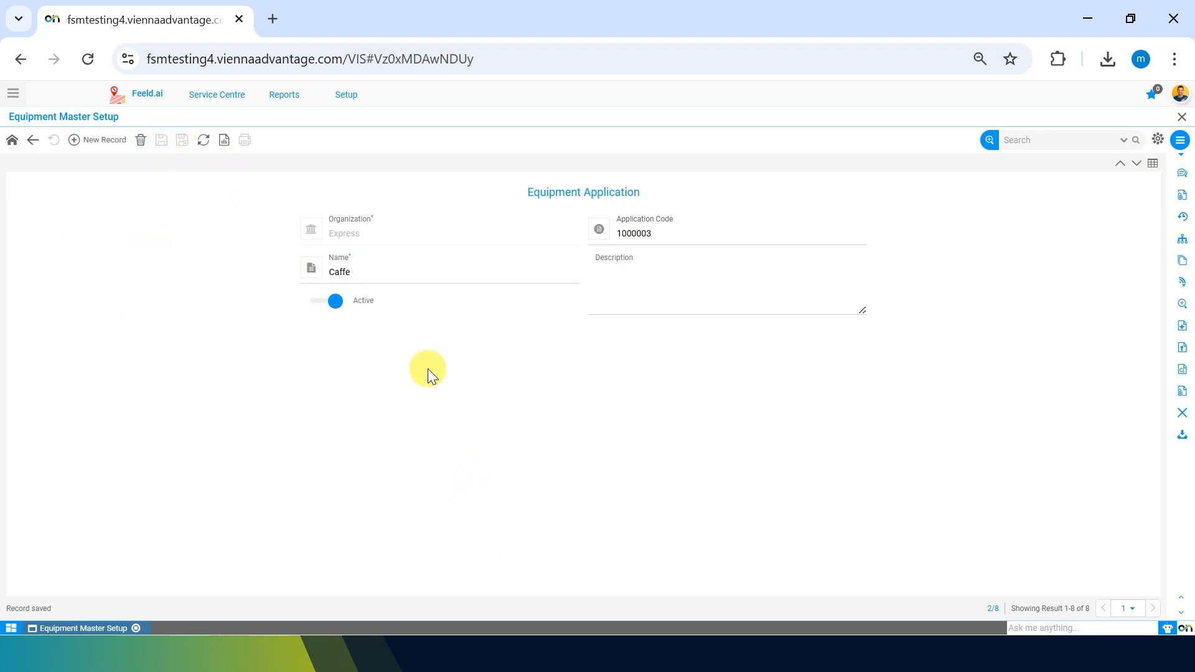
{"action": "left_click", "coordinate": [32, 139]}
Return to Equipment Master Setup and open the Equipment Class list.
{"action": "left_click", "coordinate": [32, 139]}
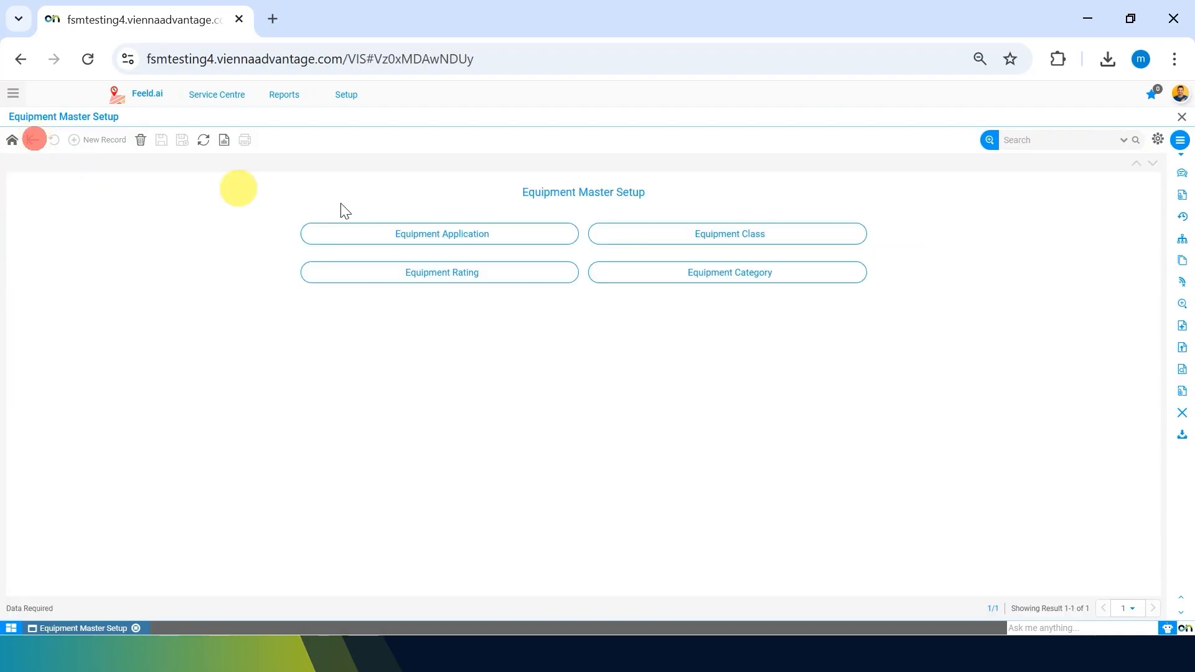
{"action": "left_click", "coordinate": [831, 241]}
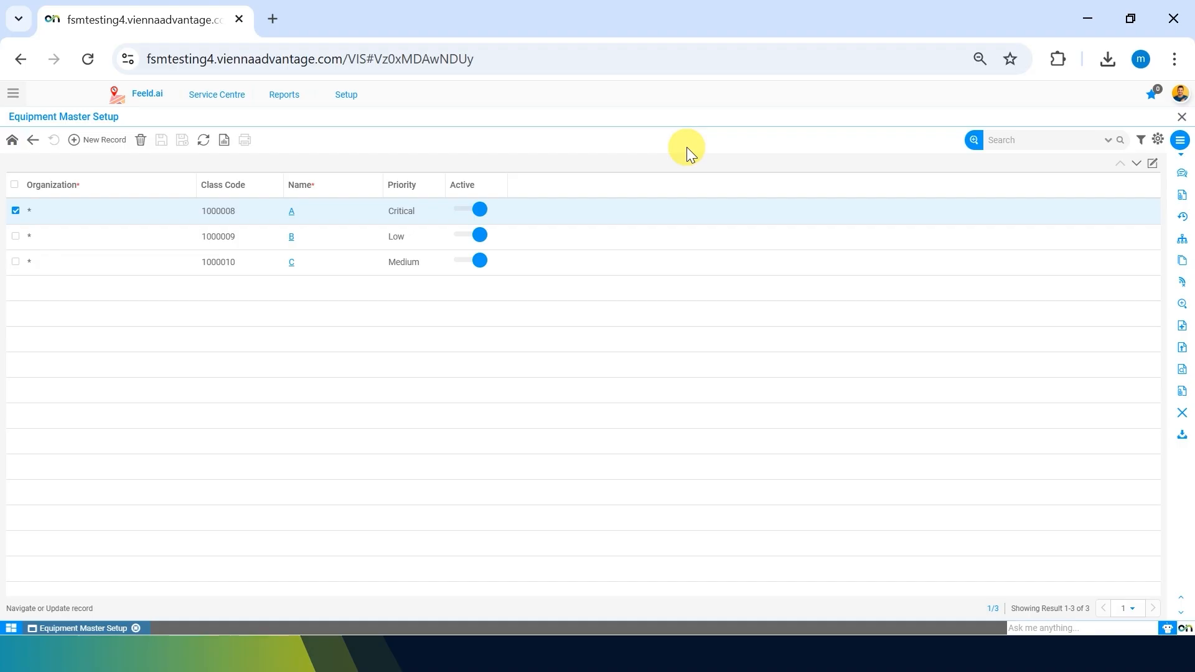
Rename equipment class A to 'Top class', keep Critical priority, and save it.
{"action": "left_click", "coordinate": [292, 219]}
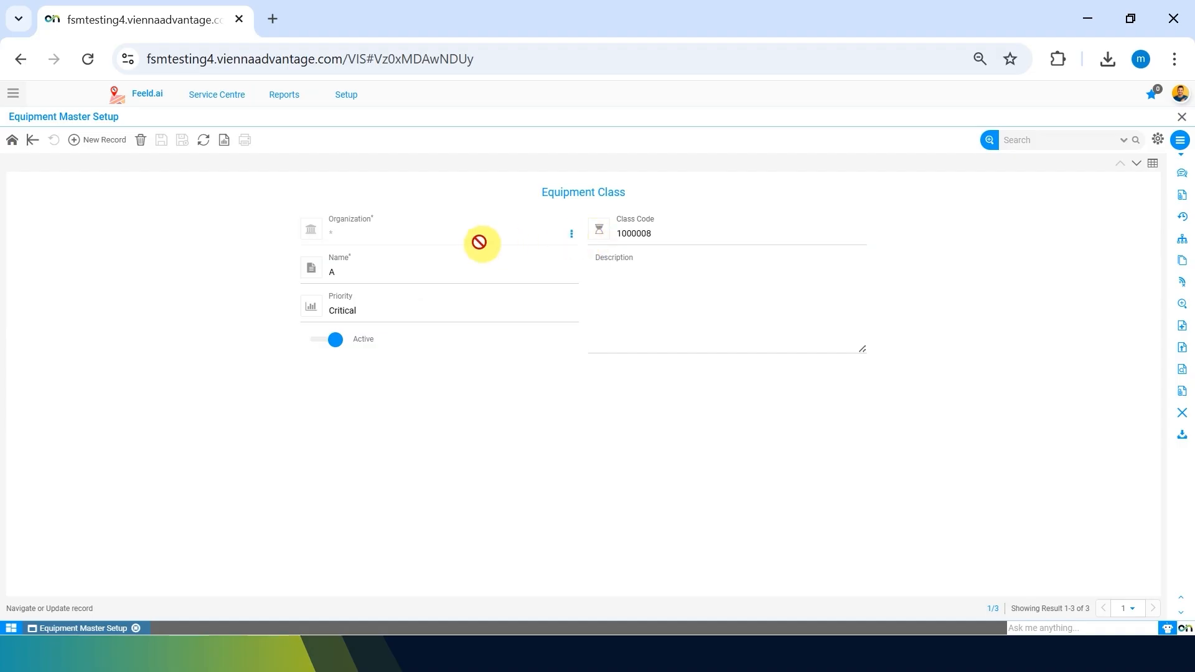
{"action": "left_click", "coordinate": [634, 234]}
{"action": "left_click", "coordinate": [412, 273]}
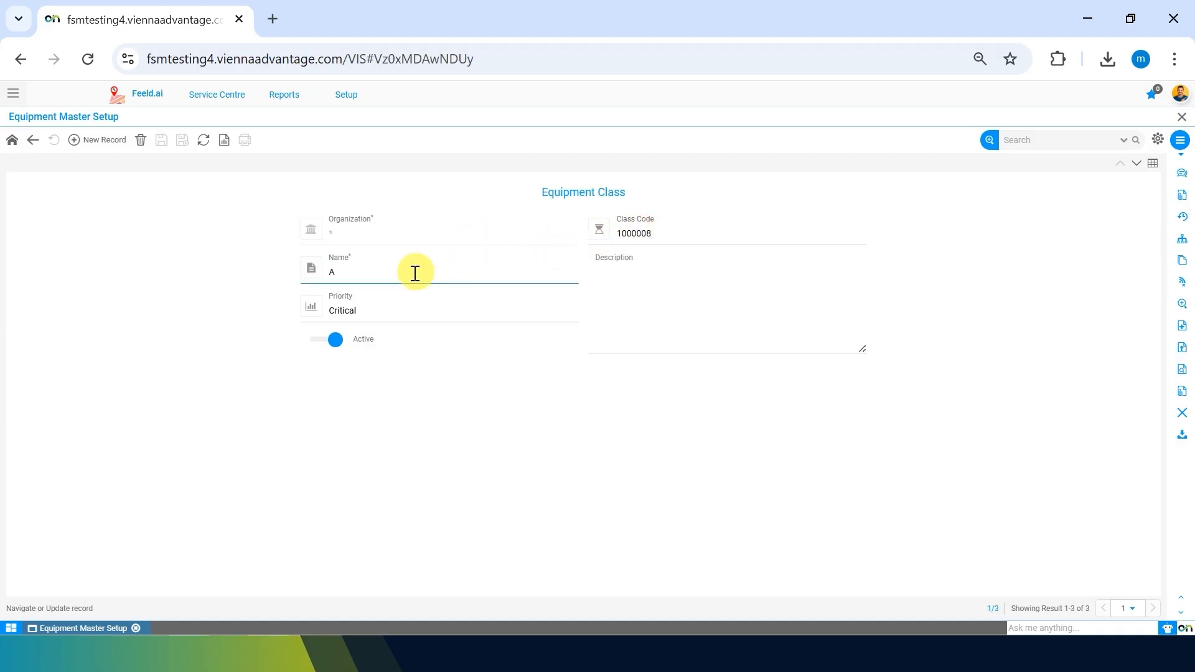
{"action": "key", "text": "BackSpace"}
{"action": "type", "text": "Top "}
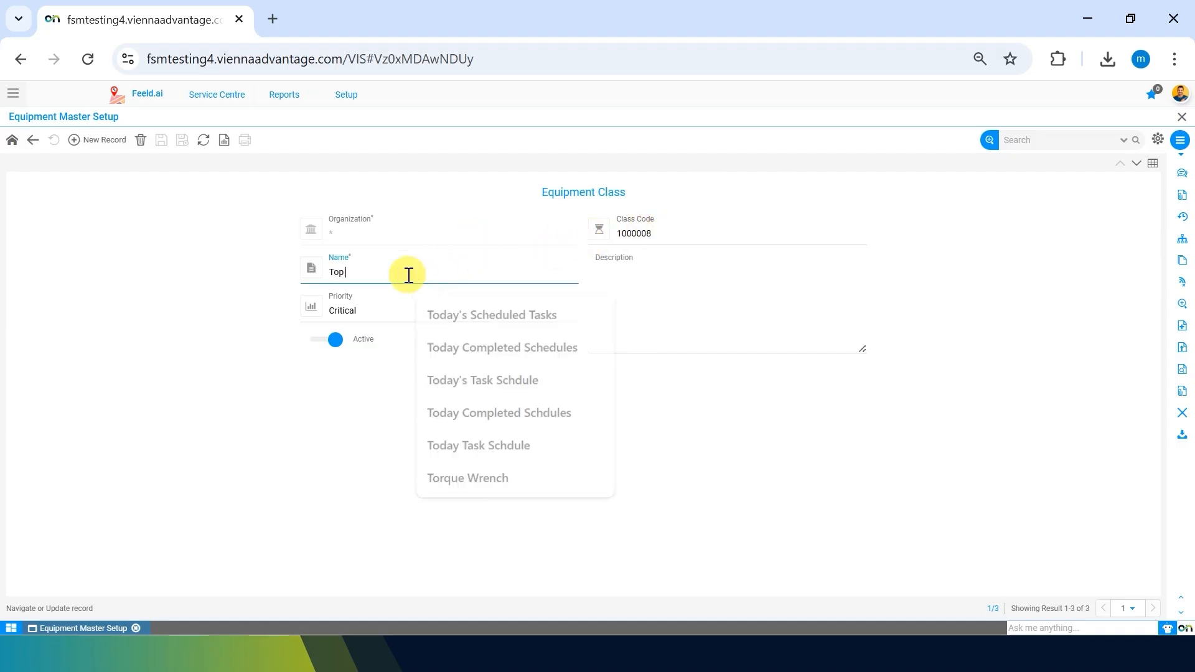
{"action": "type", "text": "class"}
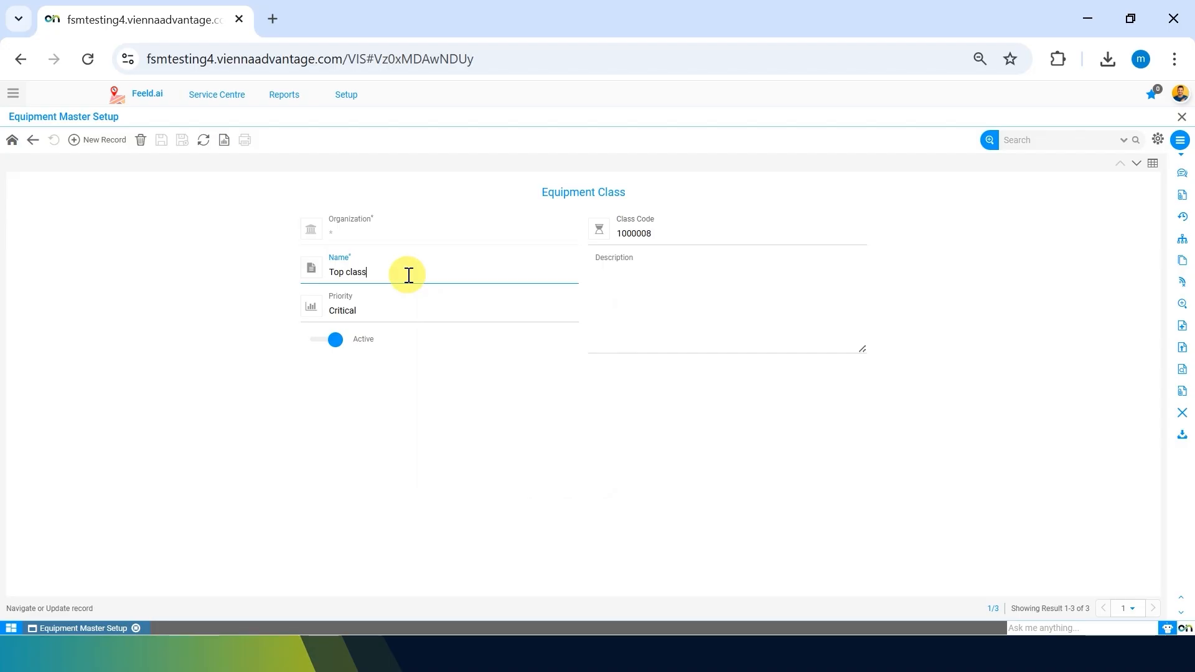
{"action": "left_click", "coordinate": [187, 360]}
{"action": "left_click", "coordinate": [161, 140]}
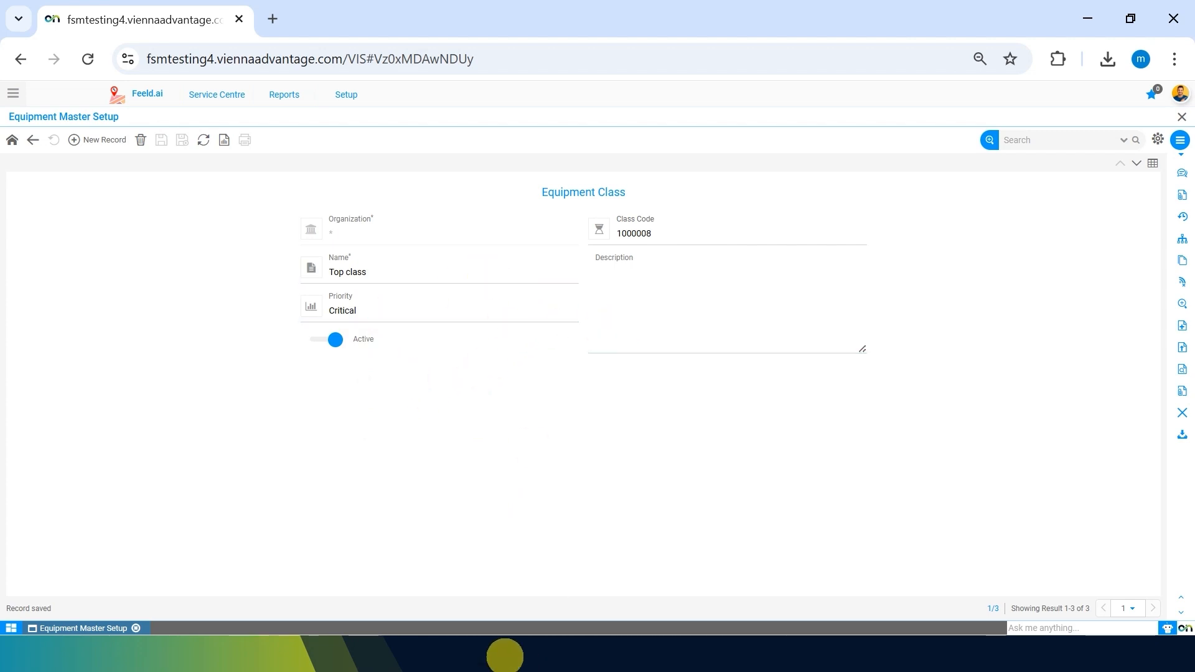
{"action": "left_click", "coordinate": [497, 309]}
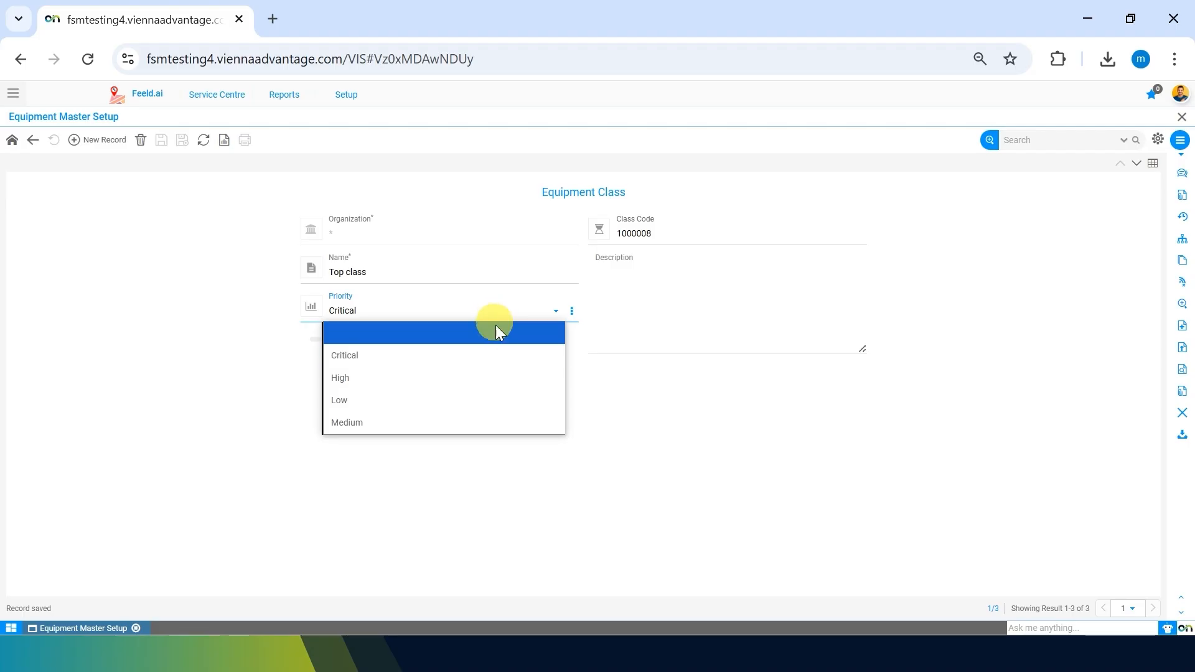
{"action": "left_click", "coordinate": [610, 420]}
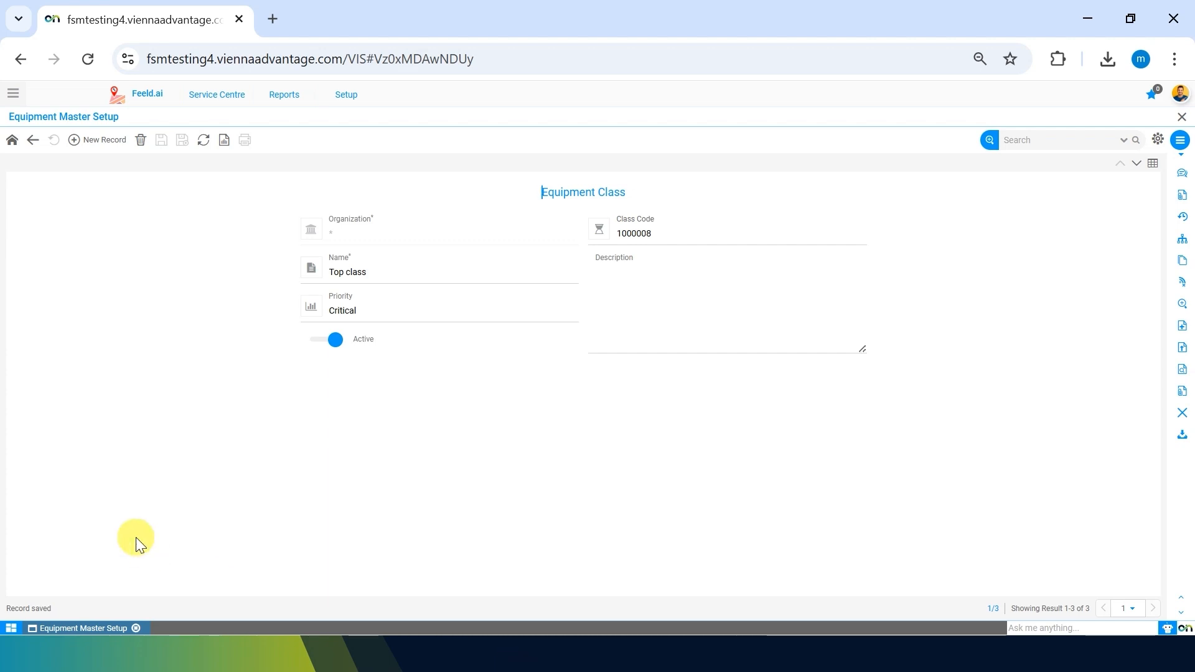
{"action": "left_click", "coordinate": [157, 258]}
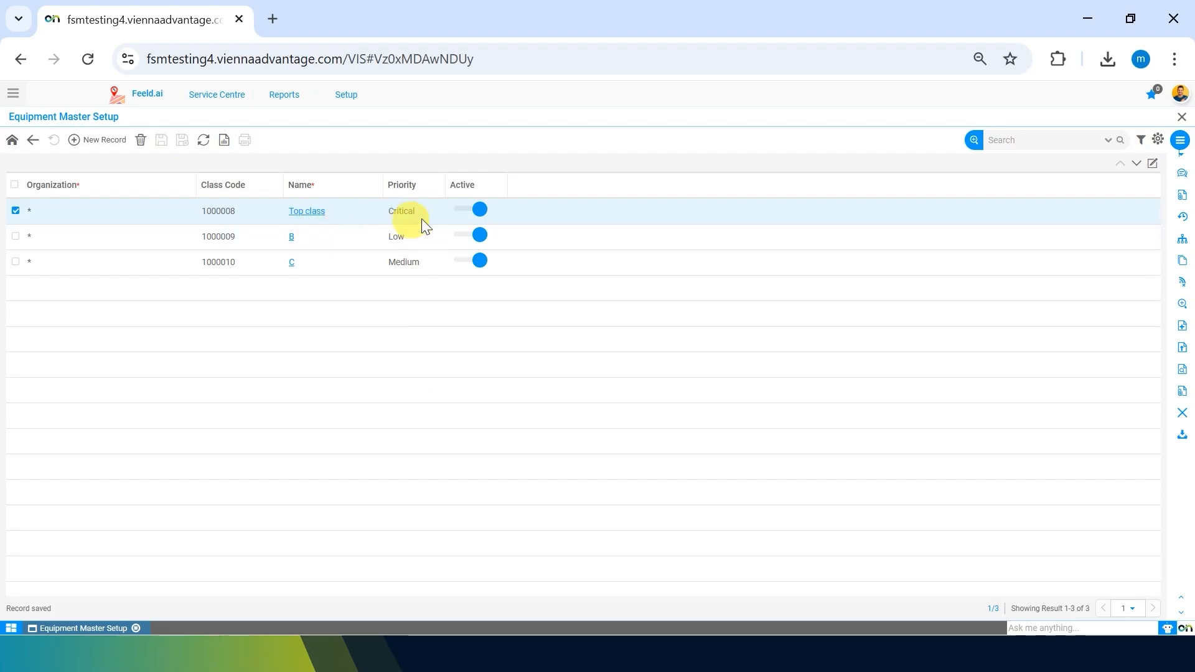
Change class B's name to 'Medium Class' and save the record.
{"action": "left_click", "coordinate": [291, 243]}
{"action": "left_click", "coordinate": [342, 274]}
{"action": "key", "text": "BackSpace"}
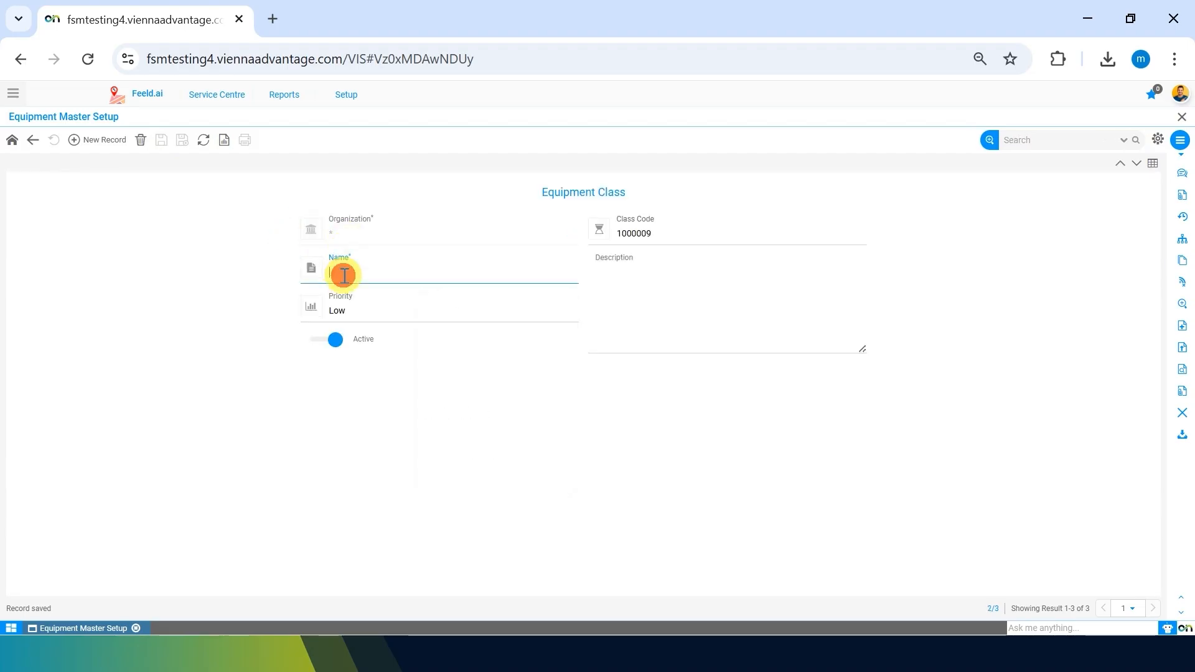
{"action": "type", "text": "Medium "}
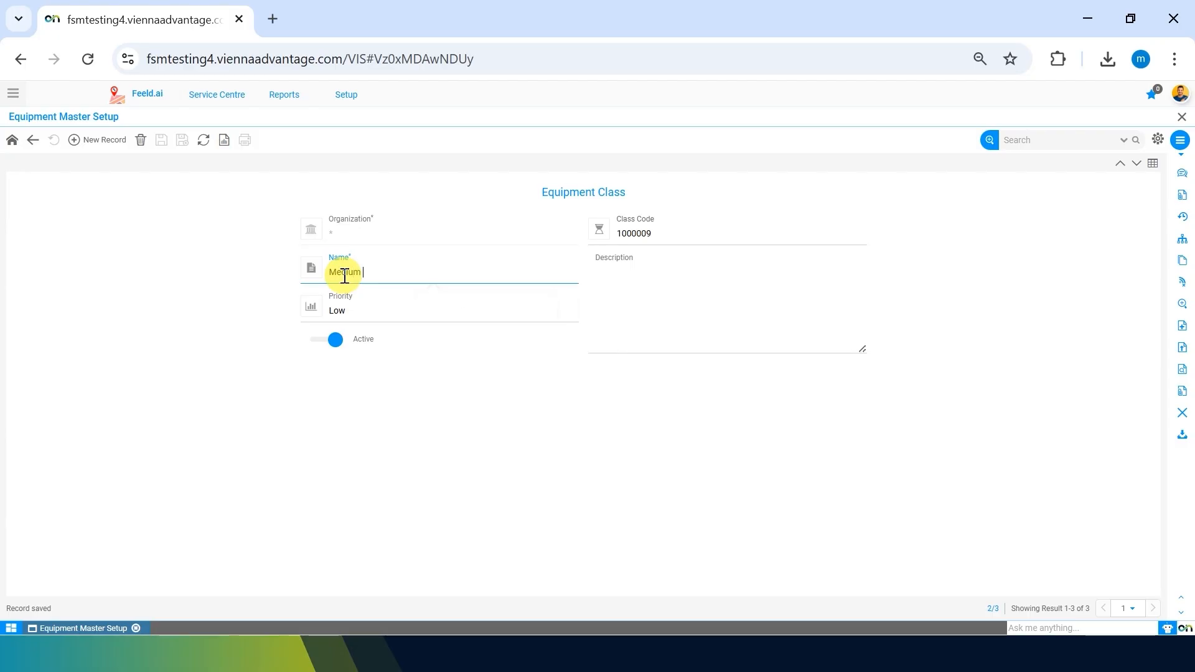
{"action": "type", "text": "Class"}
{"action": "left_click", "coordinate": [181, 366]}
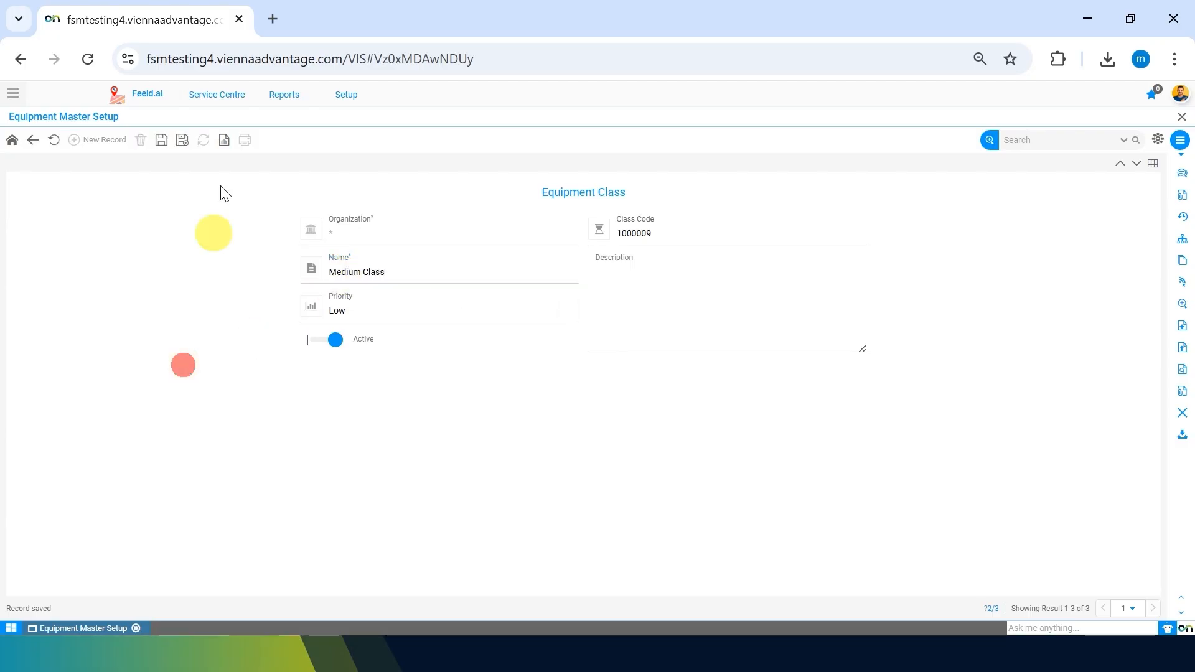
{"action": "left_click", "coordinate": [162, 142]}
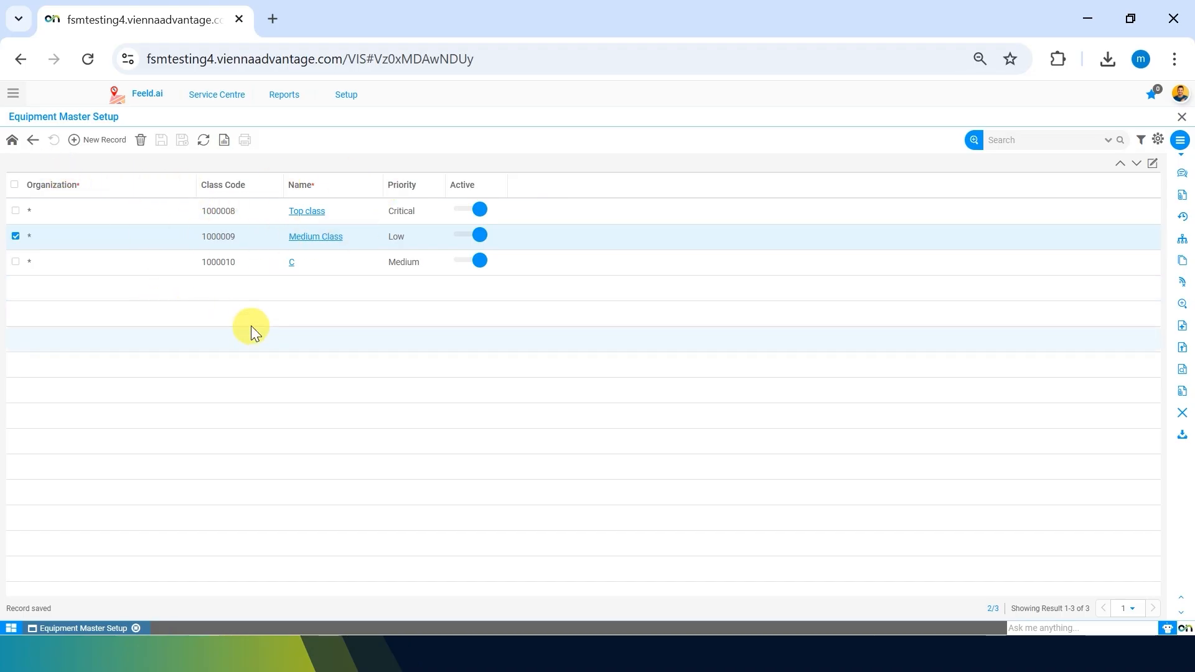
Delete the 3232 equipment rating and reopen the rating list, leaving only Alpha.
{"action": "left_click", "coordinate": [33, 143]}
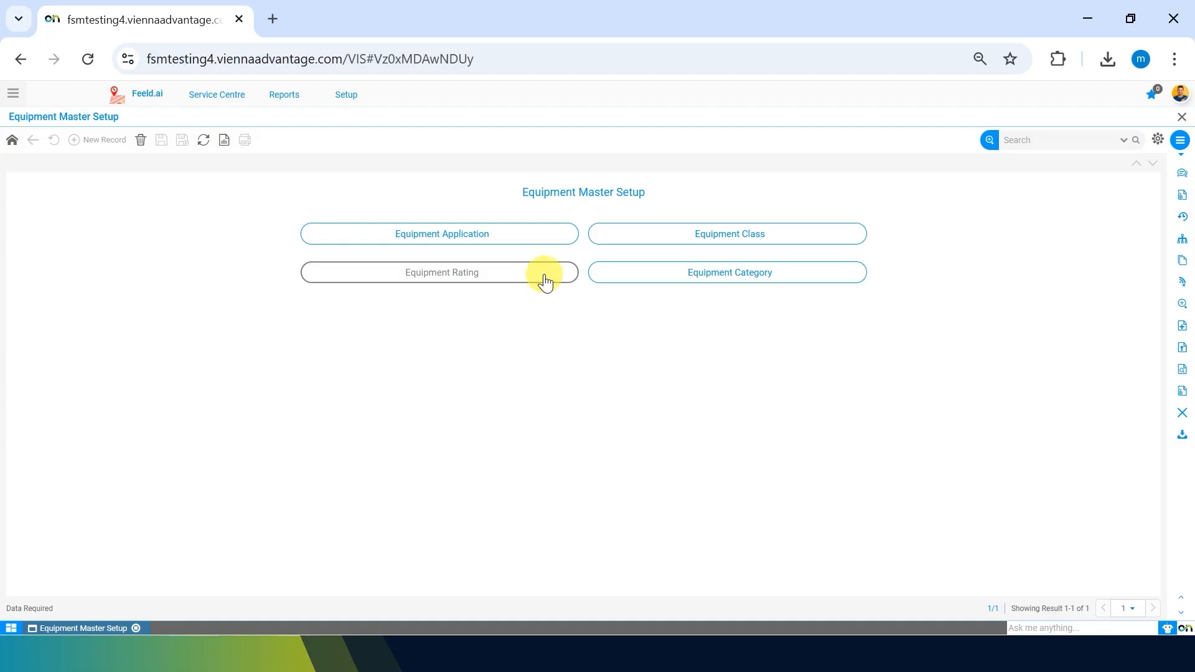
{"action": "left_click", "coordinate": [545, 276]}
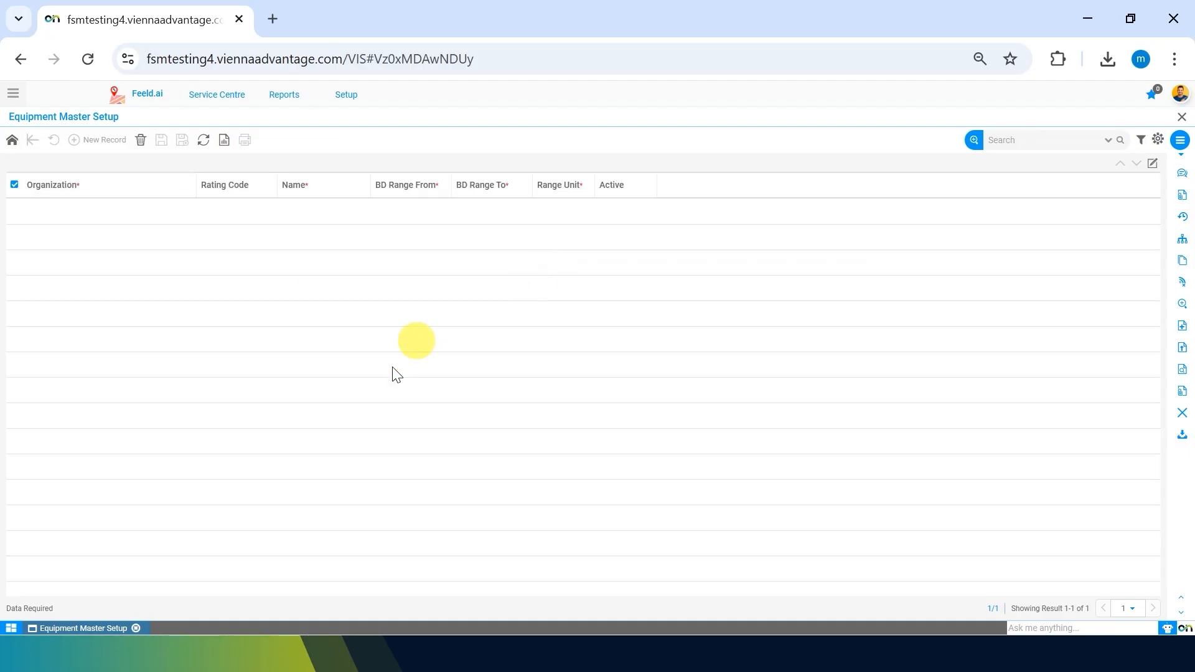
{"action": "left_click", "coordinate": [246, 236]}
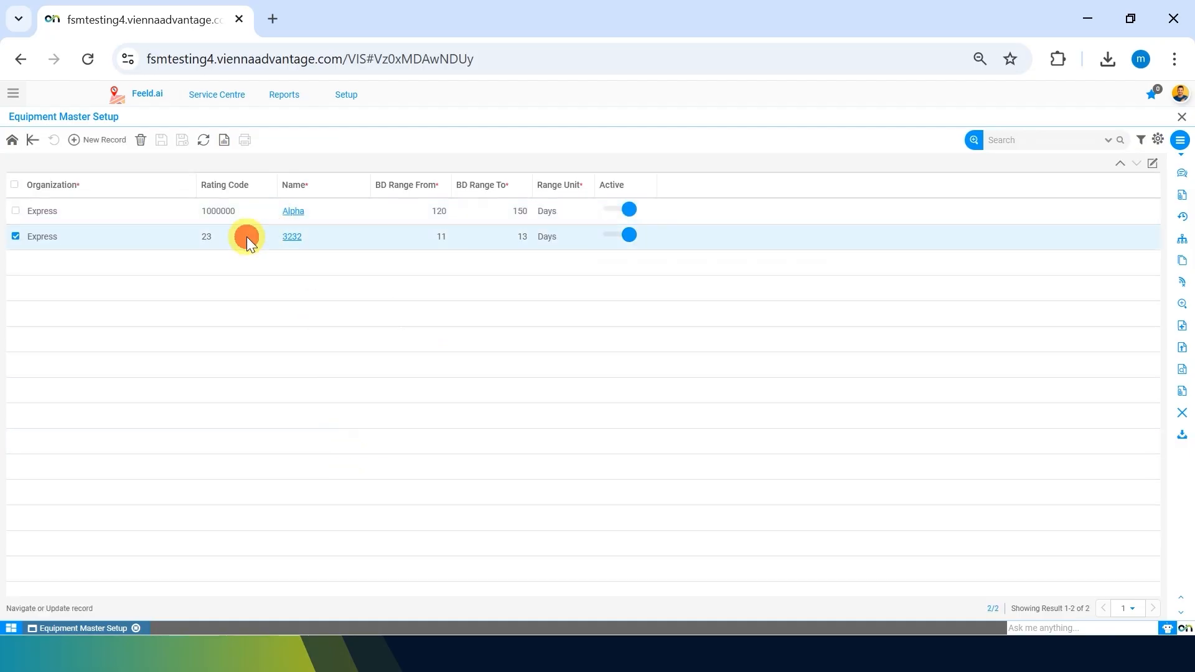
{"action": "left_click", "coordinate": [141, 140]}
{"action": "left_click", "coordinate": [592, 377]}
{"action": "left_click", "coordinate": [32, 139]}
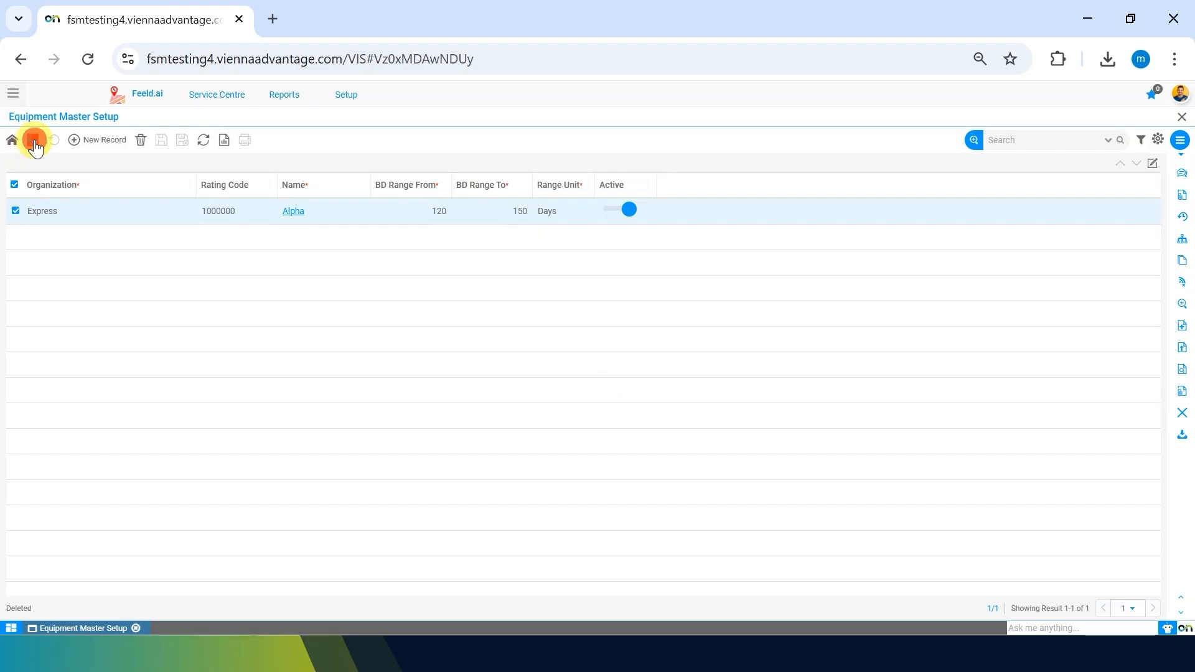
{"action": "left_click", "coordinate": [502, 280]}
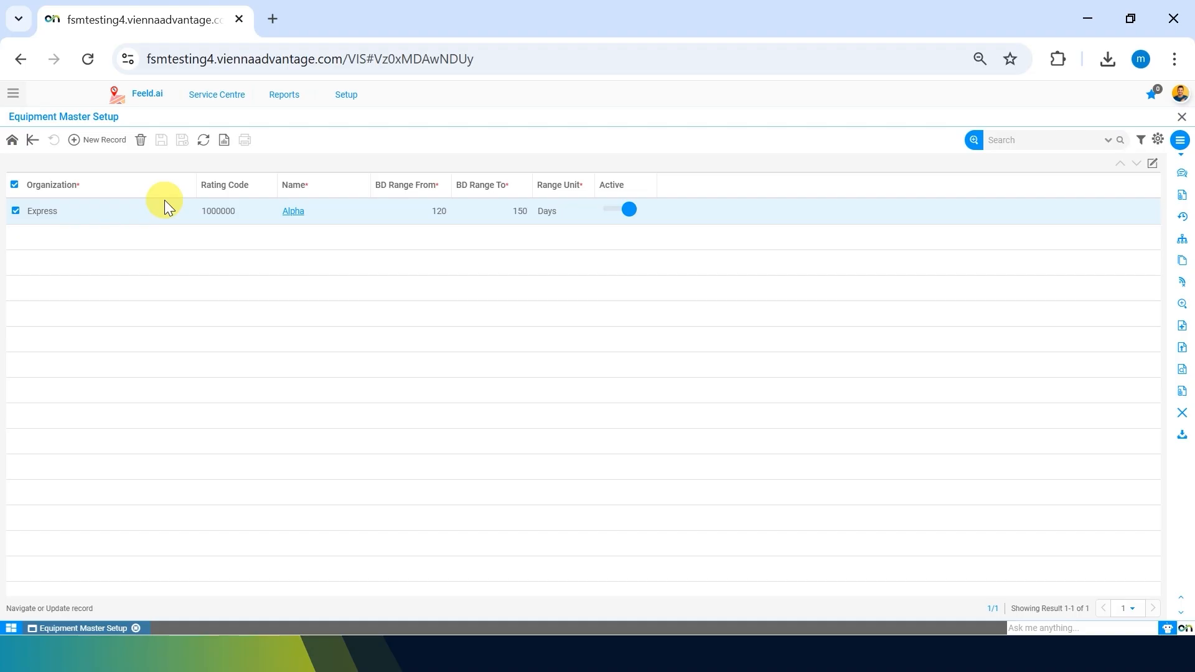
Enter a new equipment rating named Silver with BD range 400 to 500.
{"action": "left_click", "coordinate": [88, 142]}
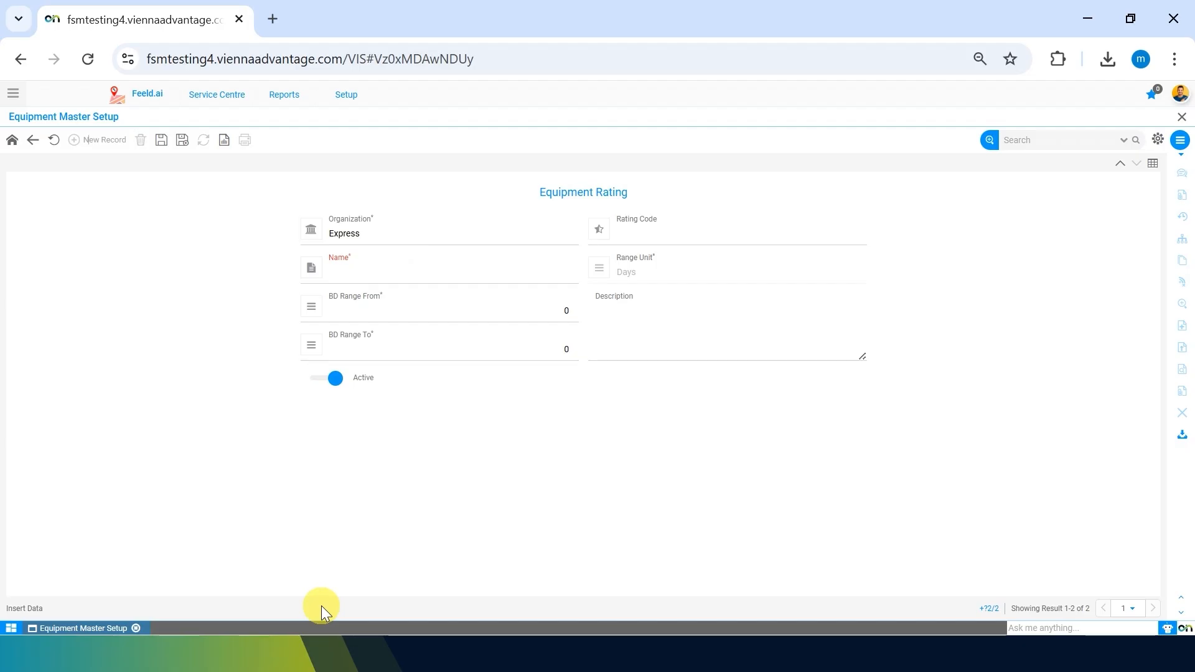
{"action": "left_click", "coordinate": [355, 270]}
{"action": "type", "text": "Silve"}
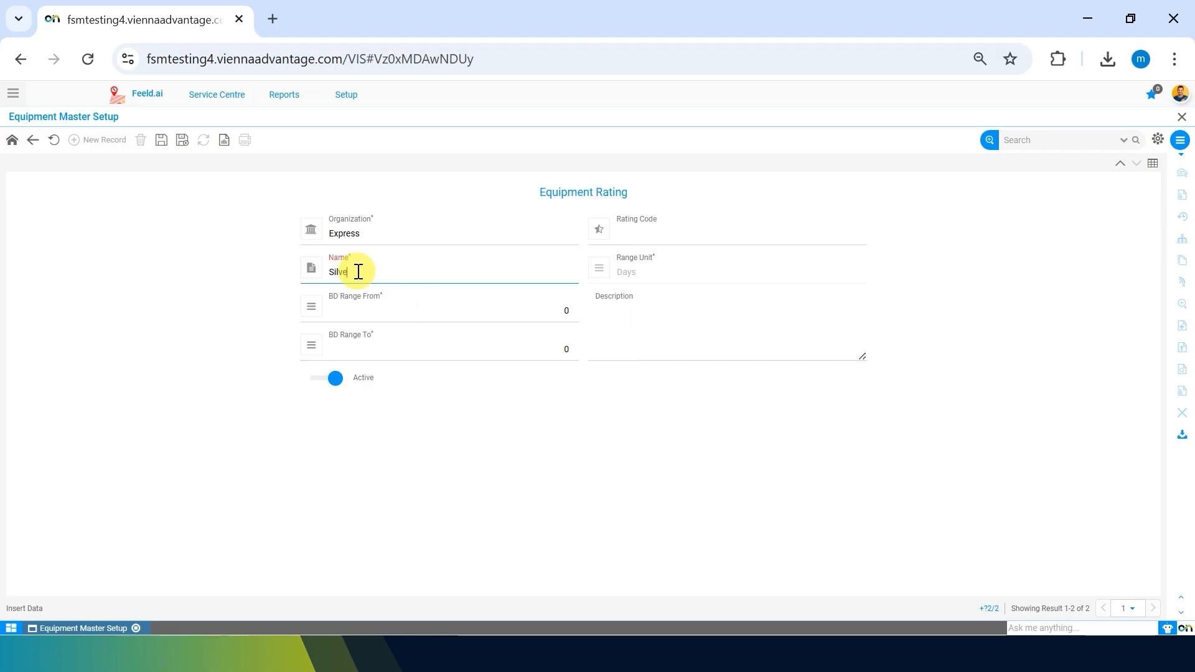
{"action": "type", "text": "r"}
{"action": "left_click", "coordinate": [413, 499]}
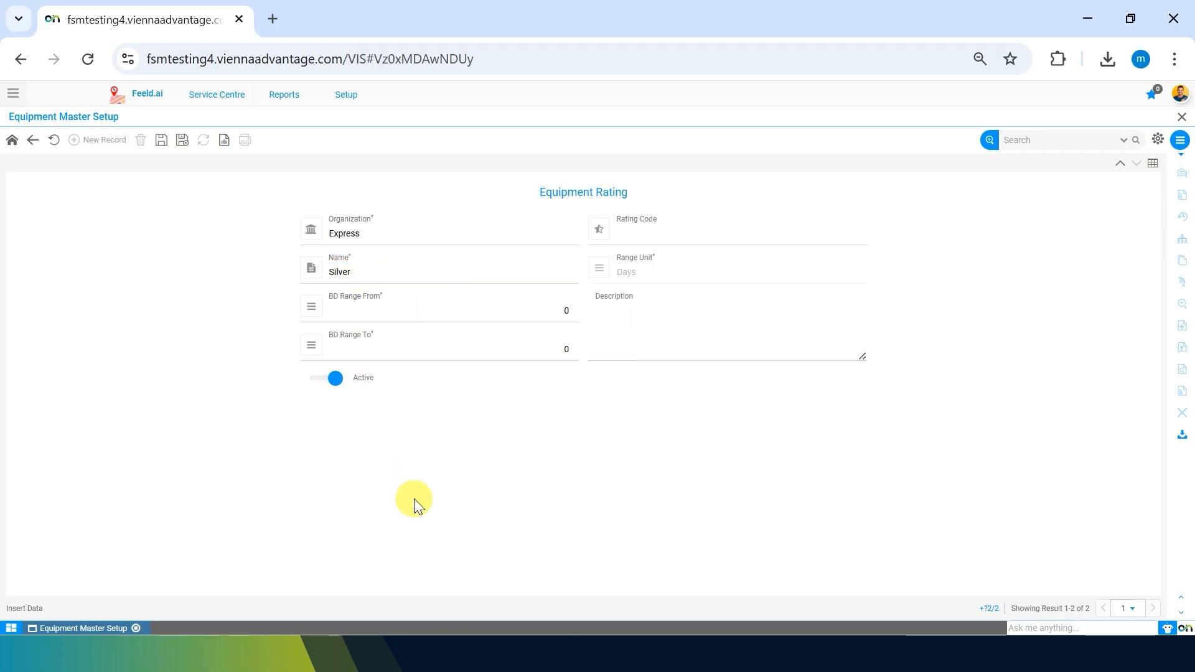
{"action": "left_click", "coordinate": [524, 309]}
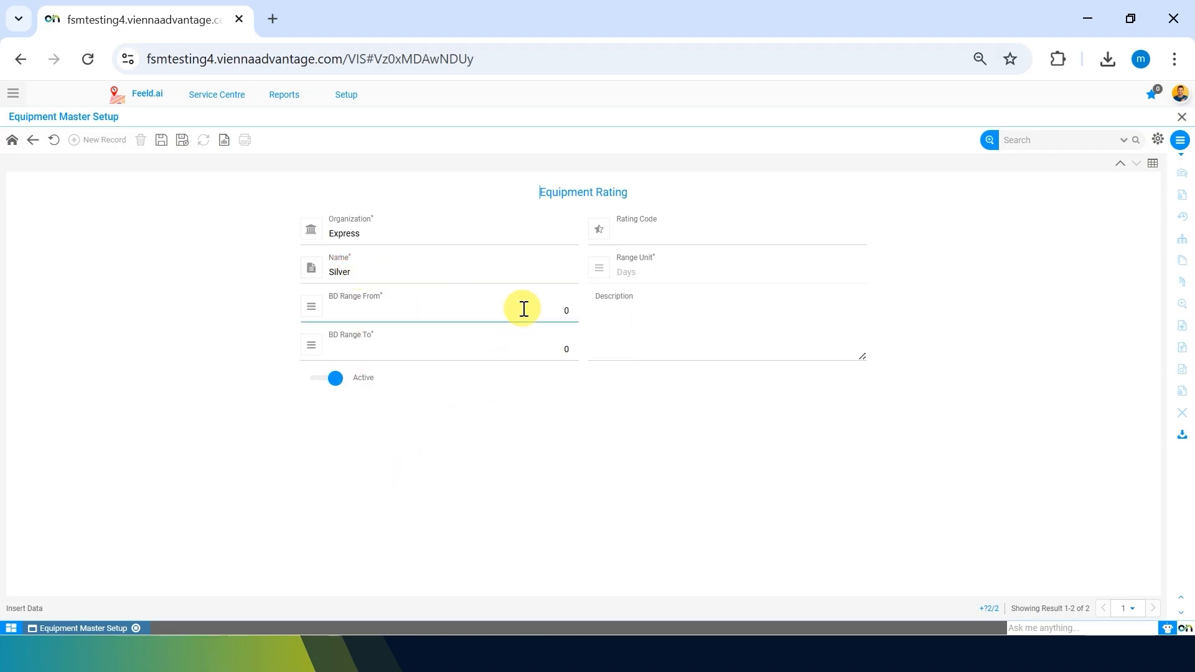
{"action": "left_click", "coordinate": [524, 309]}
{"action": "type", "text": "400"}
{"action": "left_click", "coordinate": [561, 349]}
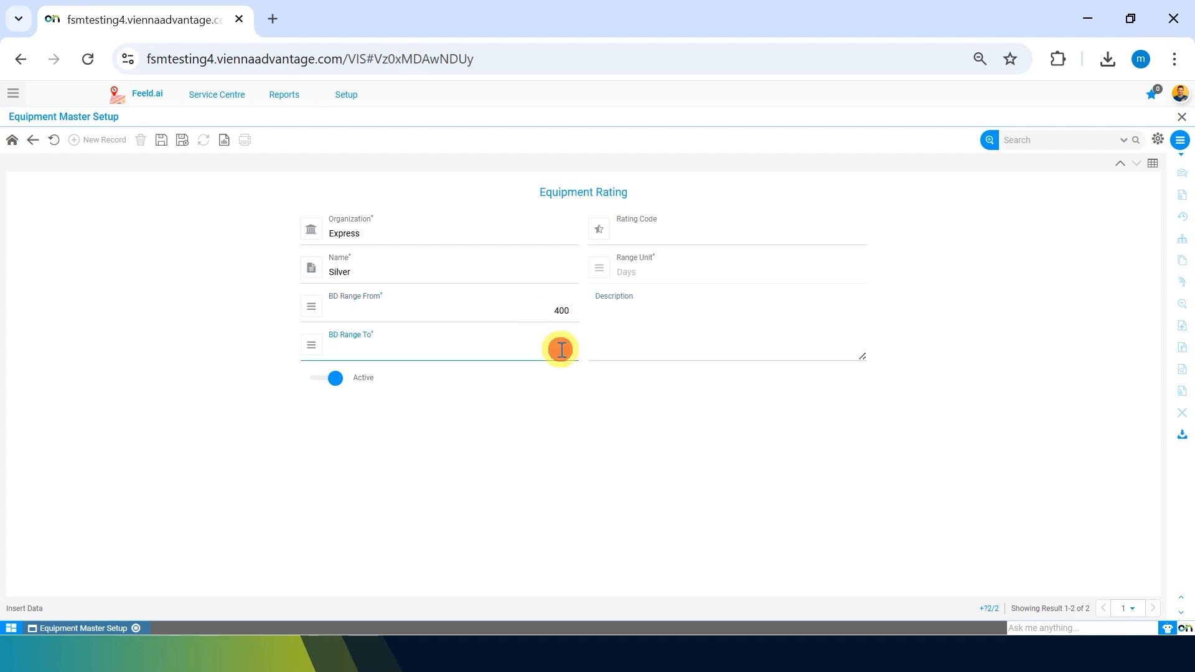
{"action": "type", "text": "500"}
Correct Silver's BD Range From to 365 and save the rating.
{"action": "left_click_drag", "start_coordinate": [549, 317], "coordinate": [601, 324]}
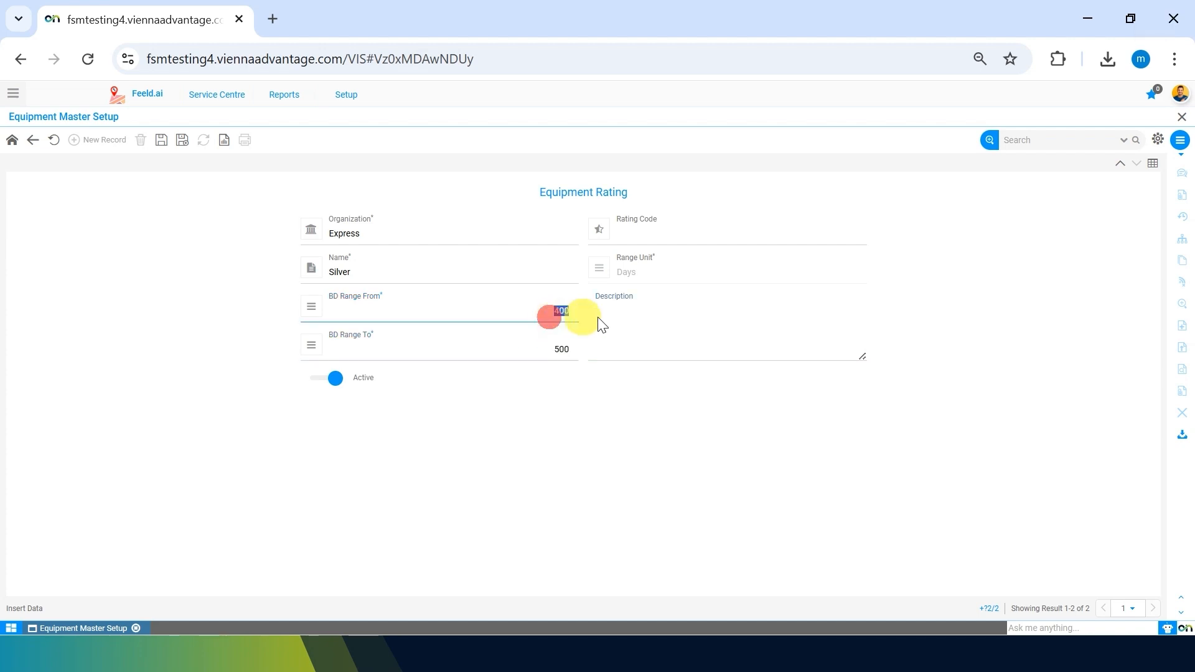
{"action": "type", "text": "3"}
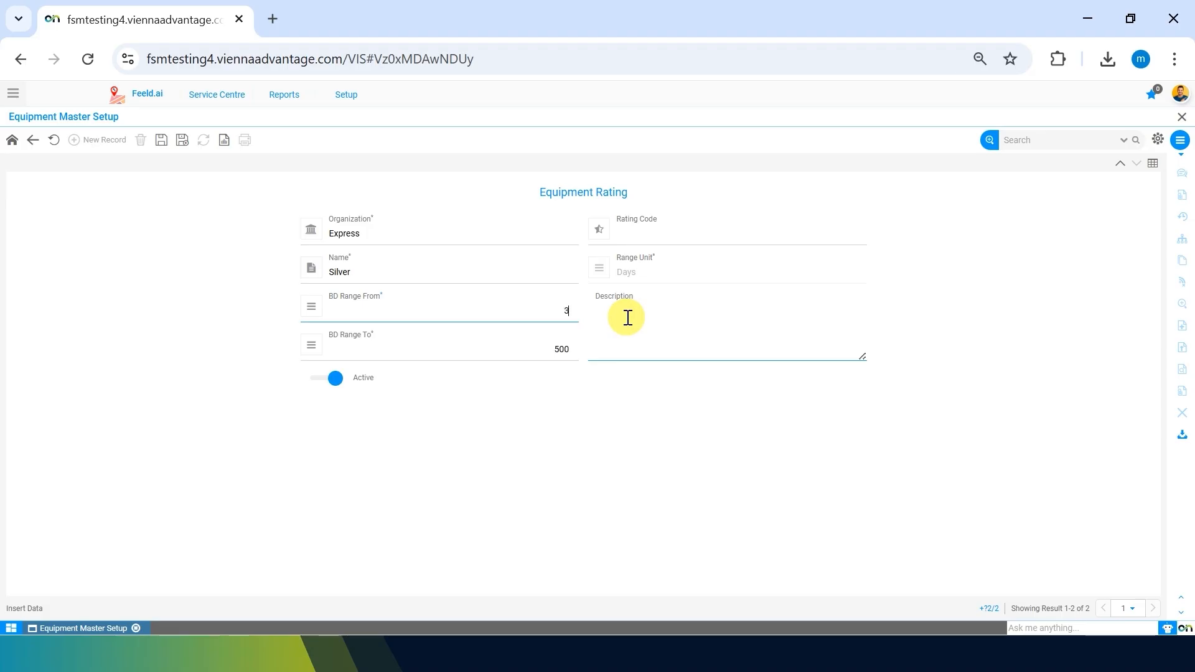
{"action": "type", "text": "65"}
{"action": "left_click", "coordinate": [534, 413]}
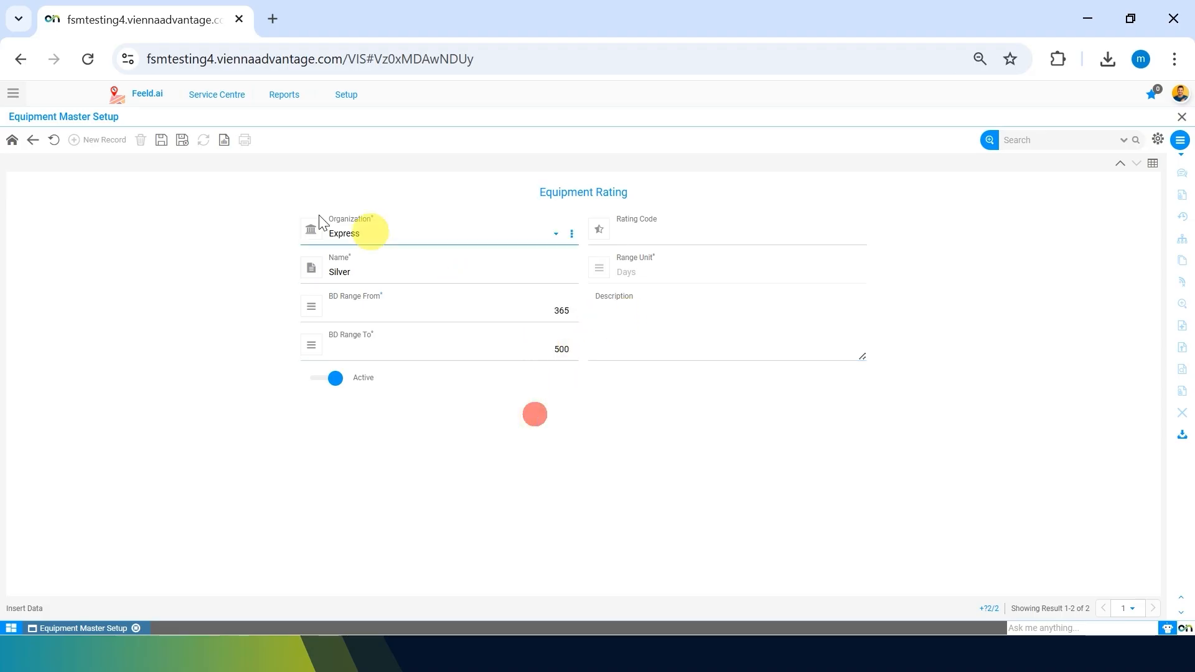
{"action": "left_click", "coordinate": [162, 139]}
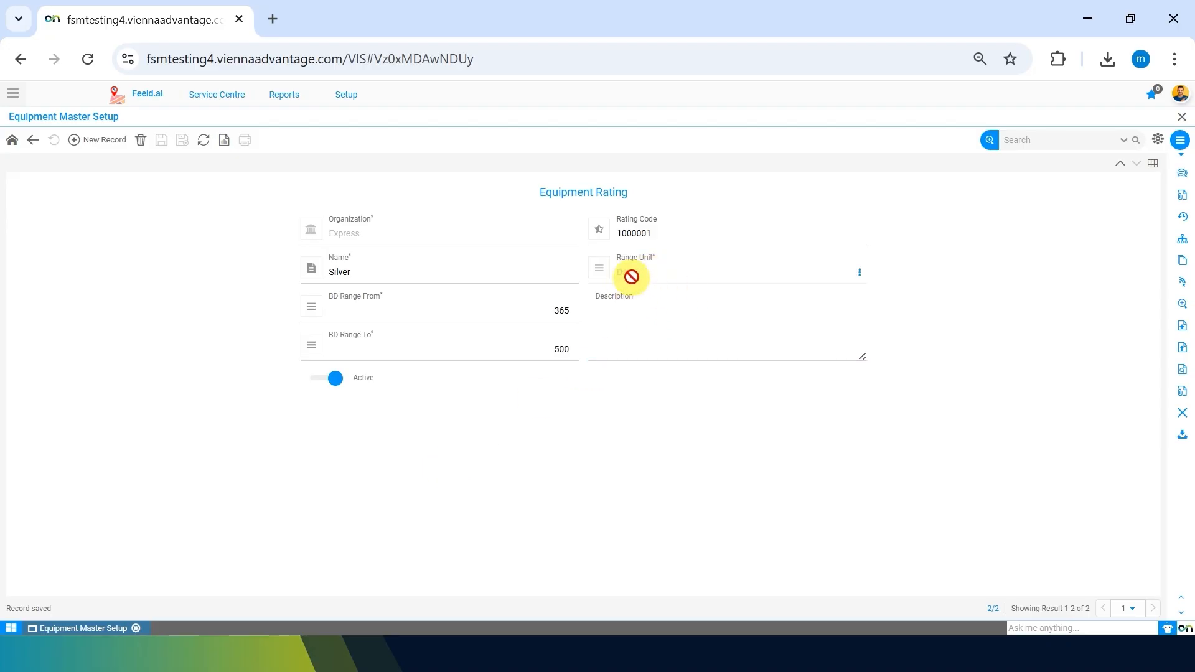
{"action": "left_click", "coordinate": [457, 315]}
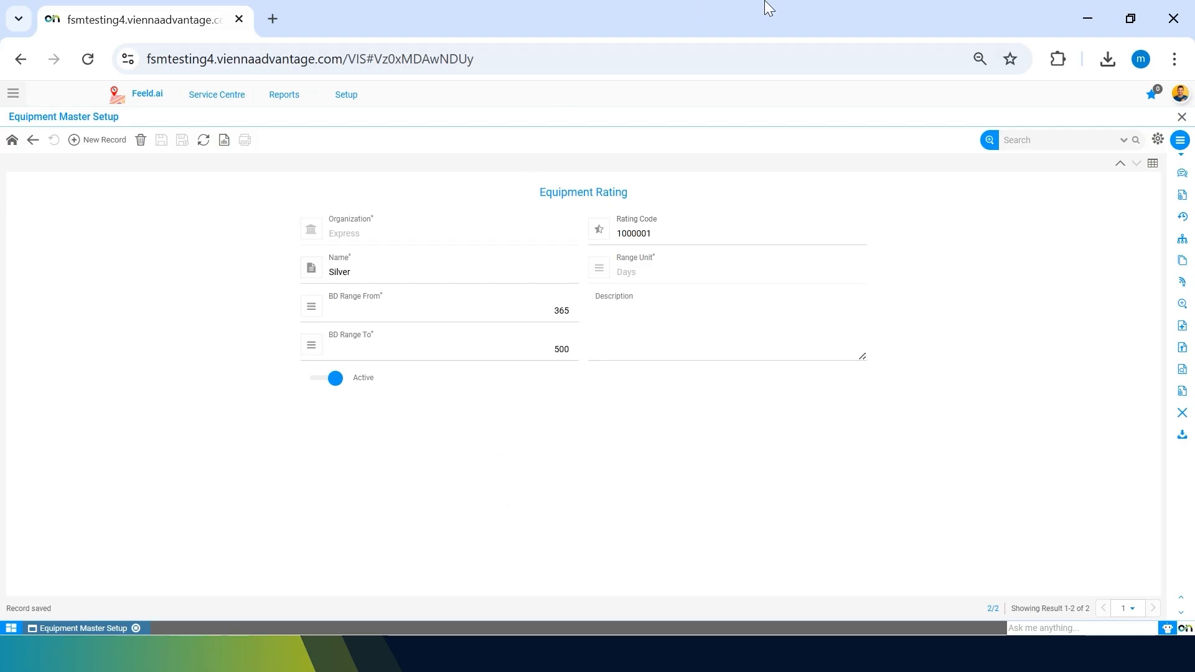
{"action": "left_click", "coordinate": [627, 310]}
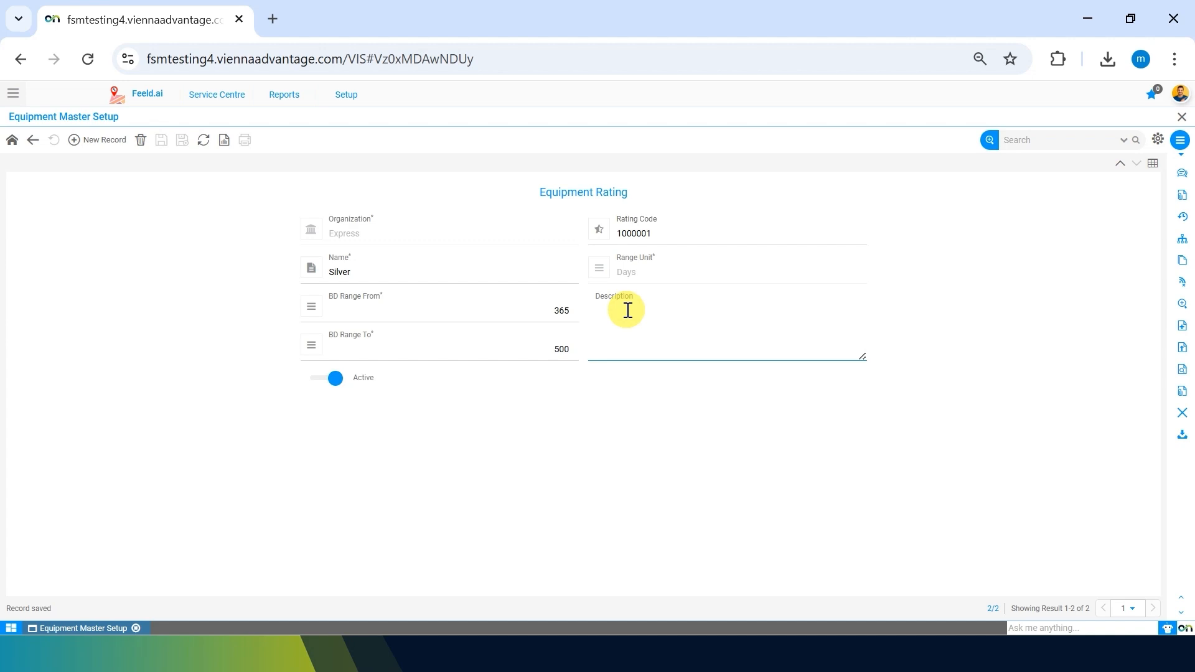
Enter a new rating named Diamond with BD range 501 to 99999.
{"action": "left_click", "coordinate": [91, 141]}
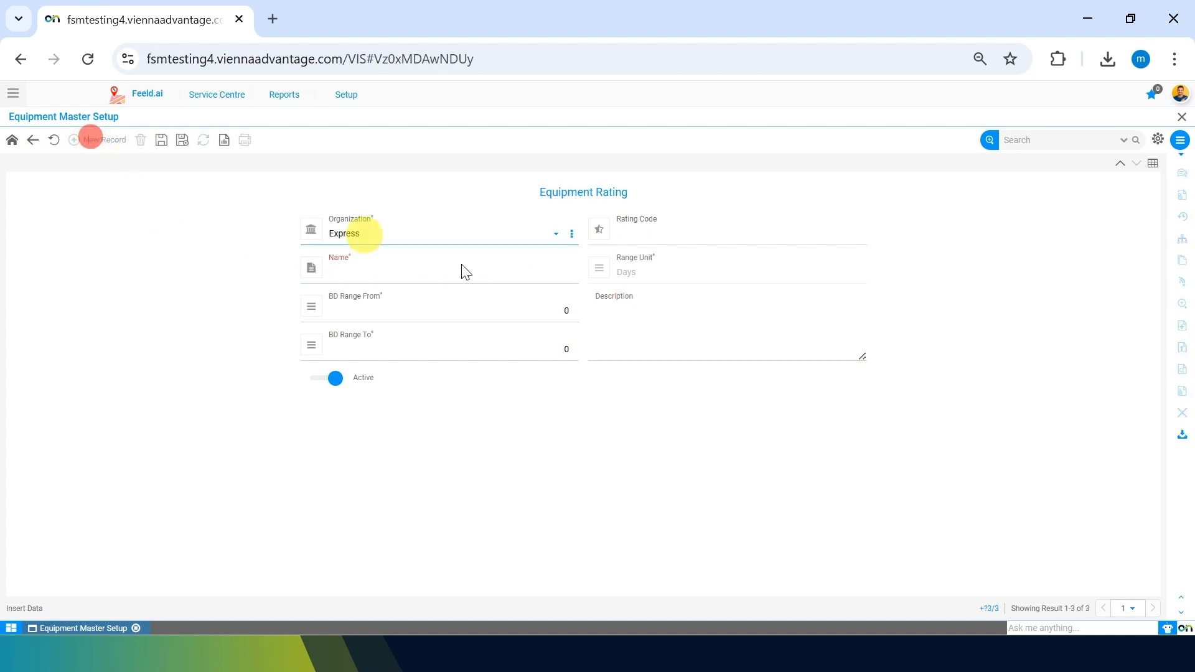
{"action": "left_click", "coordinate": [402, 272]}
{"action": "type", "text": "Diamond"}
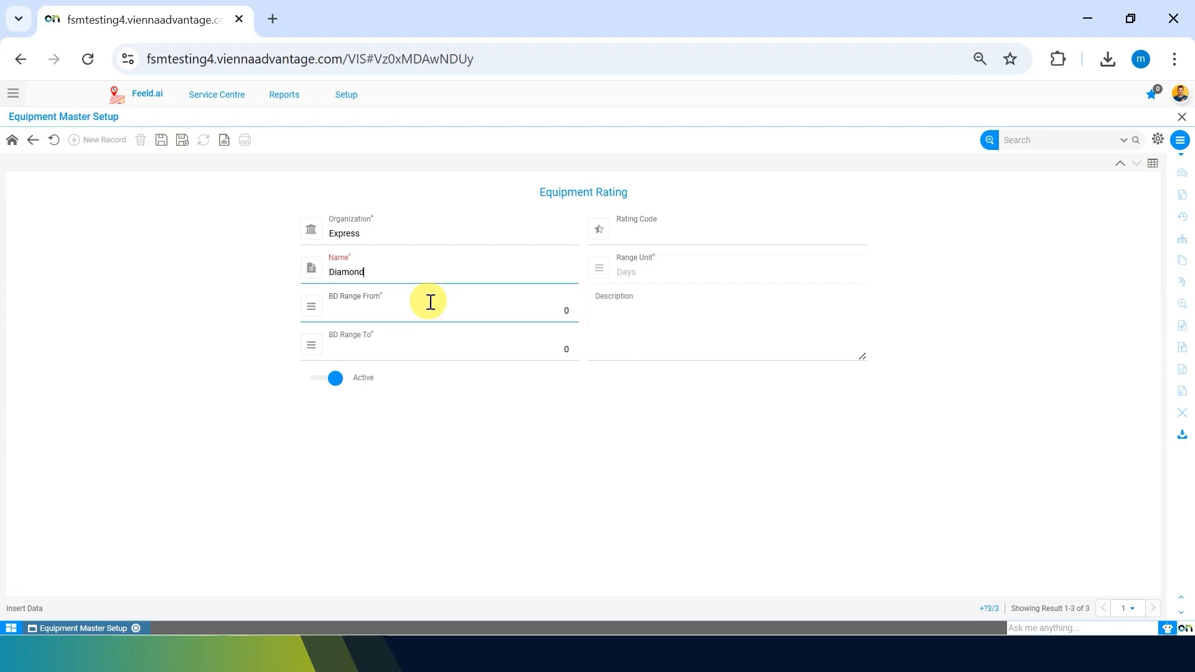
{"action": "left_click", "coordinate": [430, 302]}
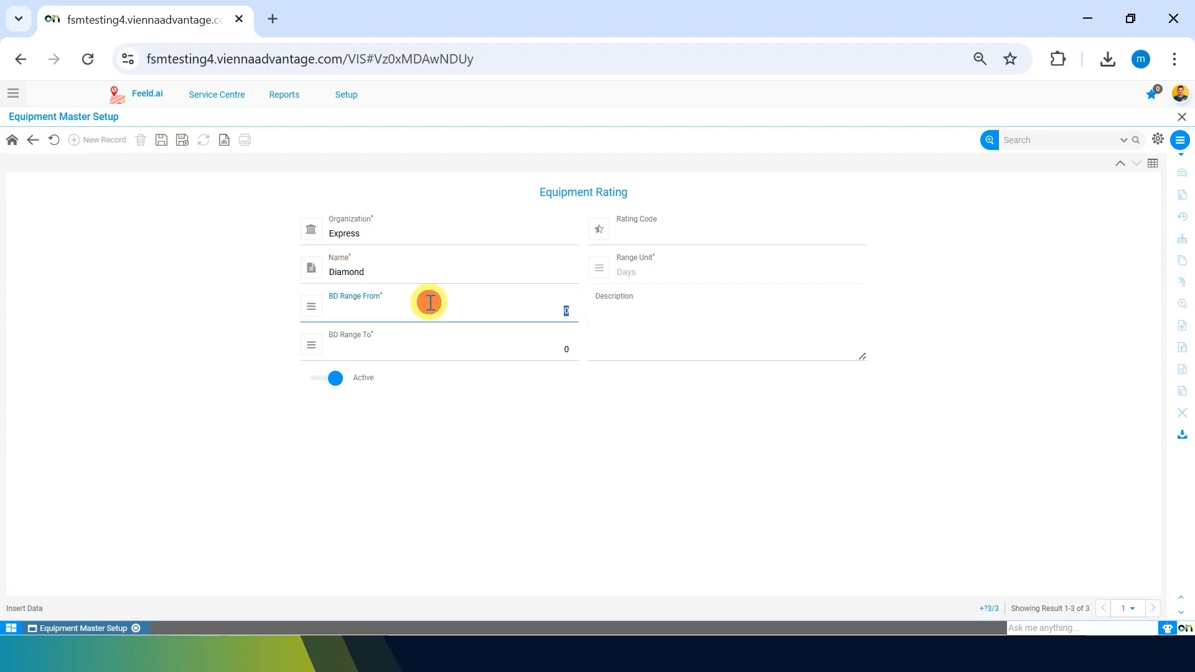
{"action": "type", "text": "501"}
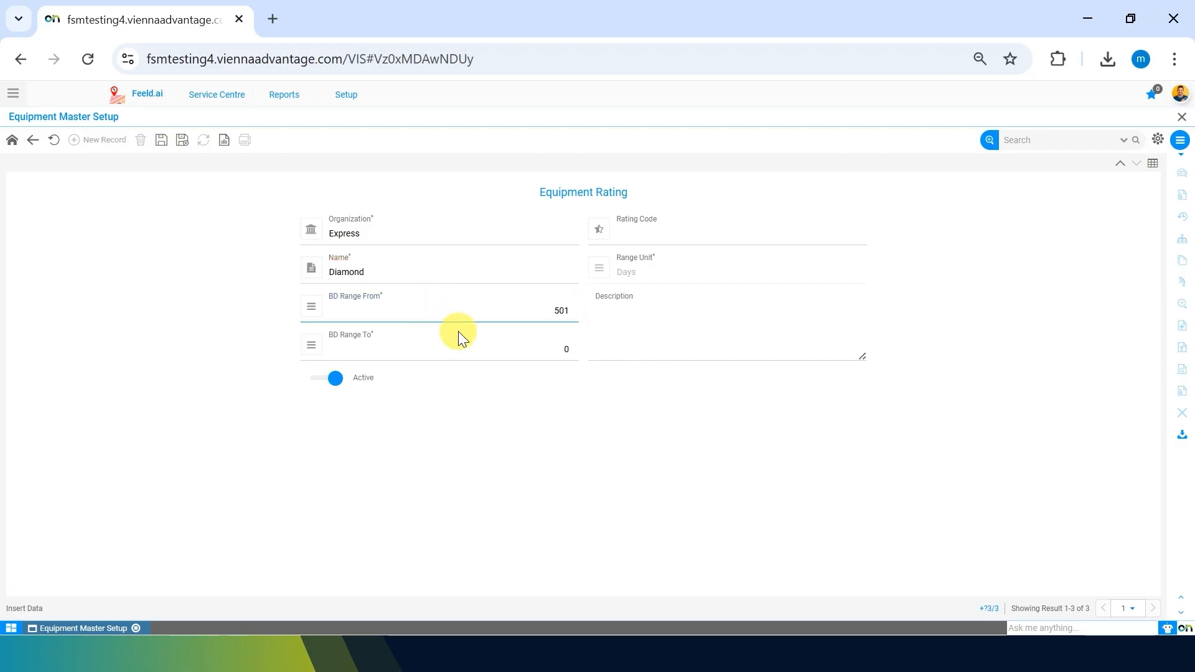
{"action": "left_click", "coordinate": [456, 346]}
{"action": "key", "text": "BackSpace"}
{"action": "type", "text": "99999"}
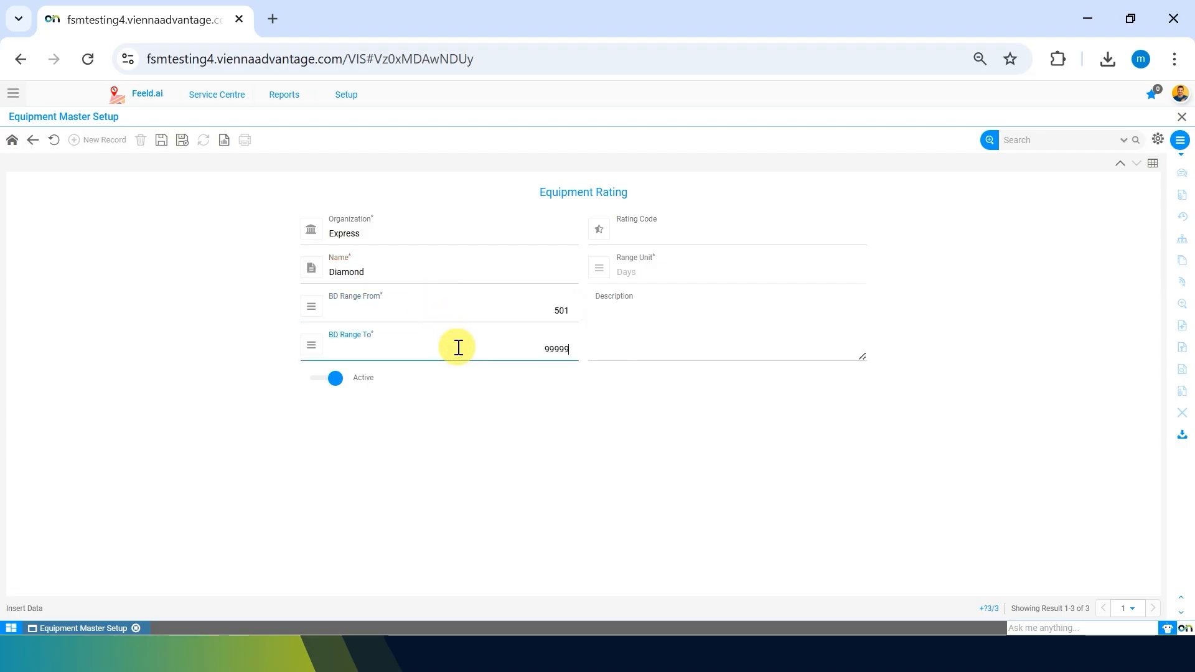
{"action": "left_click", "coordinate": [423, 505]}
Save the Diamond rating and show the list of all three ratings.
{"action": "left_click", "coordinate": [161, 142]}
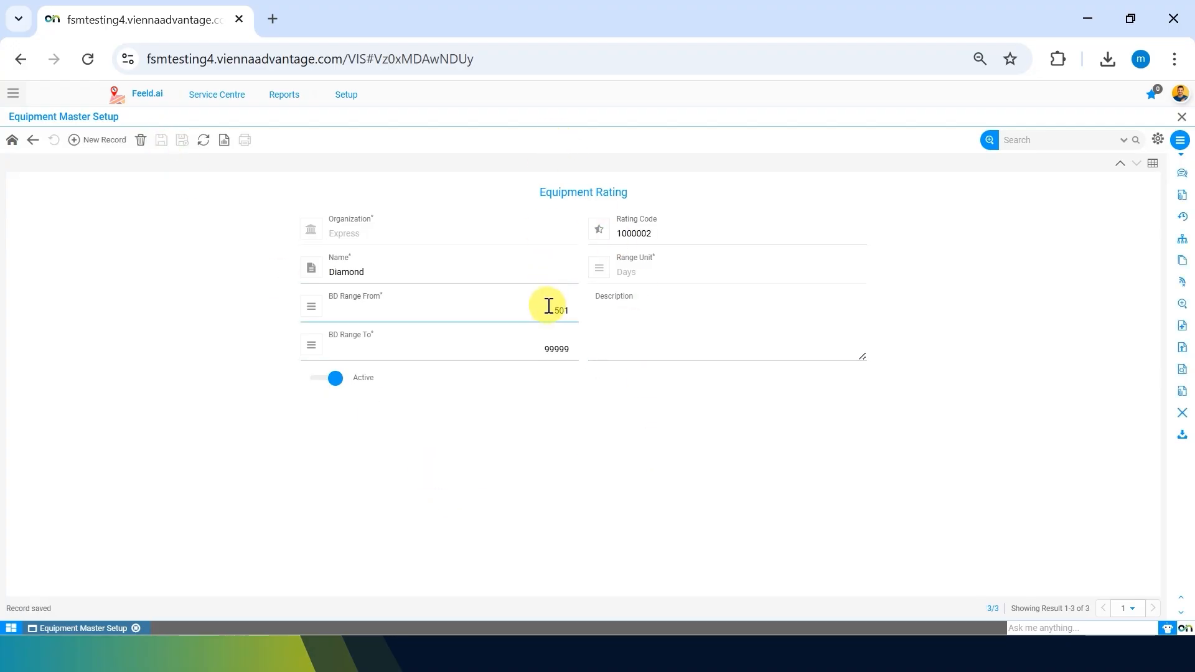
{"action": "left_click", "coordinate": [525, 349]}
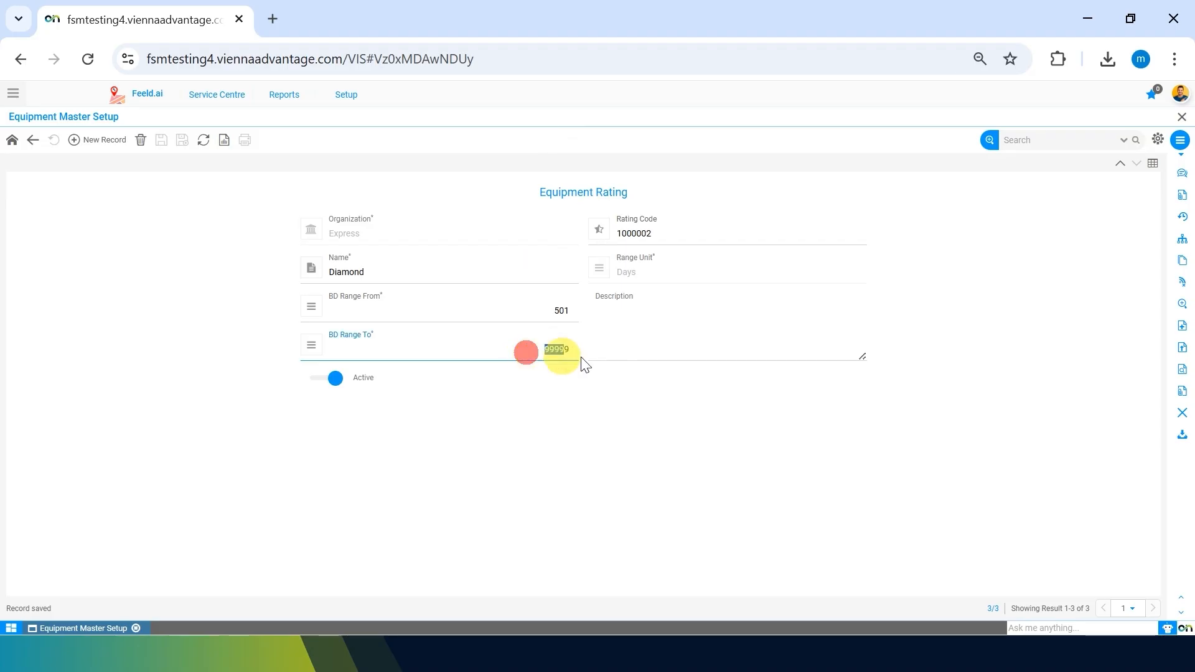
{"action": "left_click", "coordinate": [570, 460]}
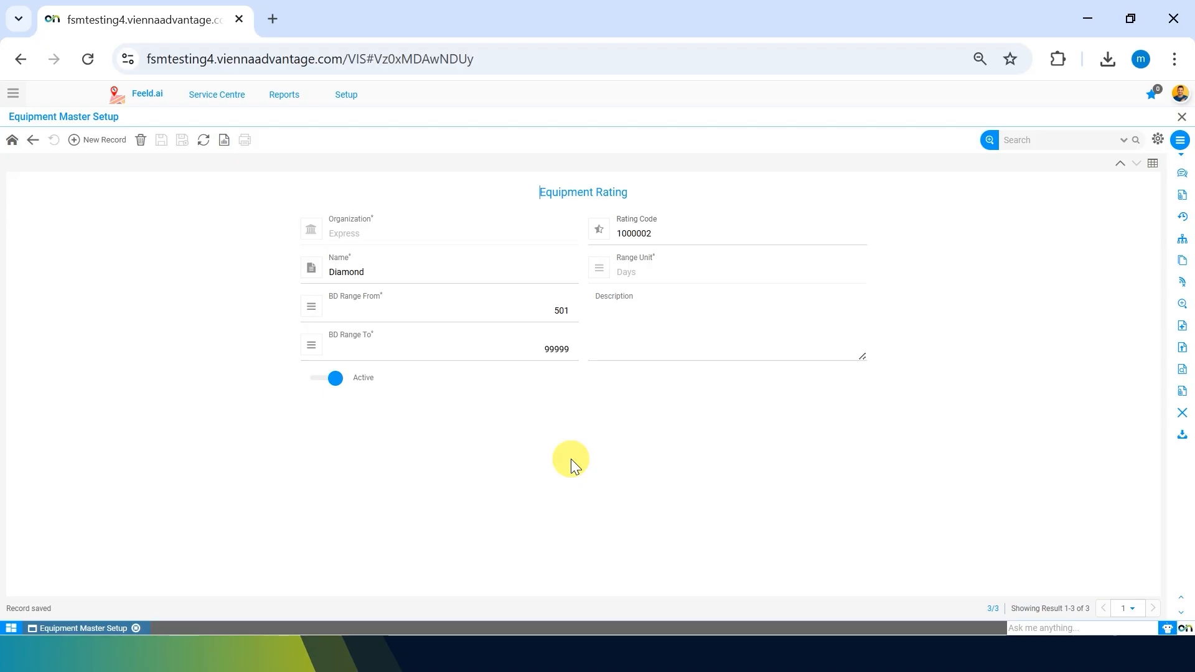
{"action": "left_click", "coordinate": [548, 358]}
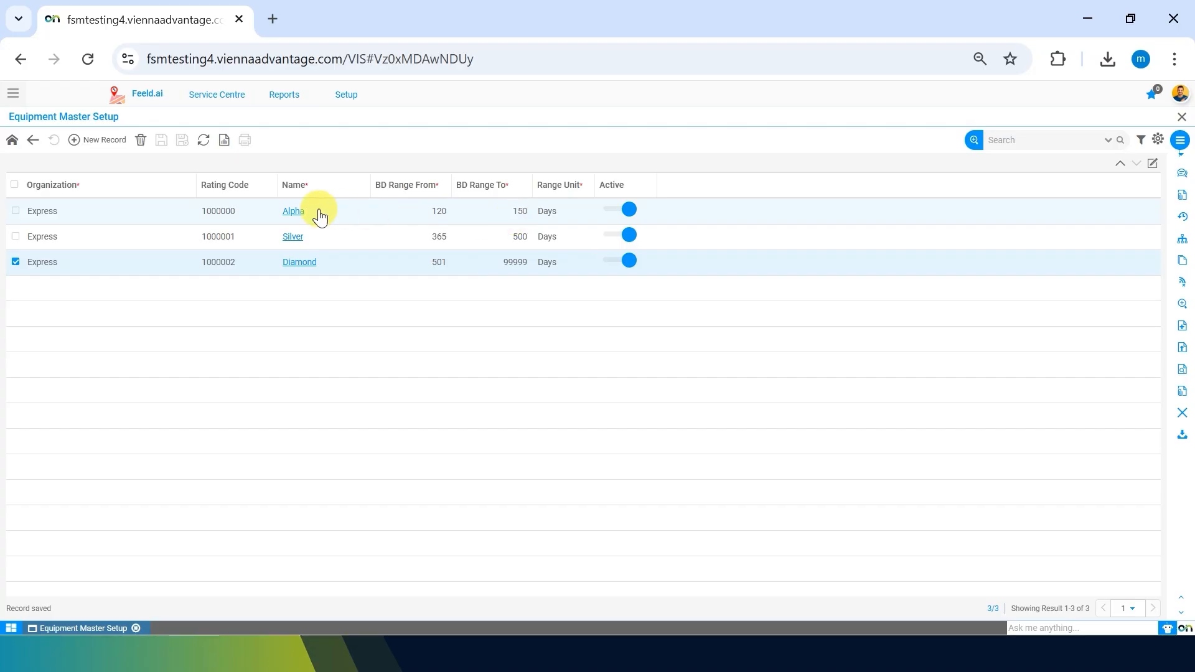
Create a Beta Rating with BD range 140 to 200; the save reports an existing slot.
{"action": "left_click", "coordinate": [103, 139]}
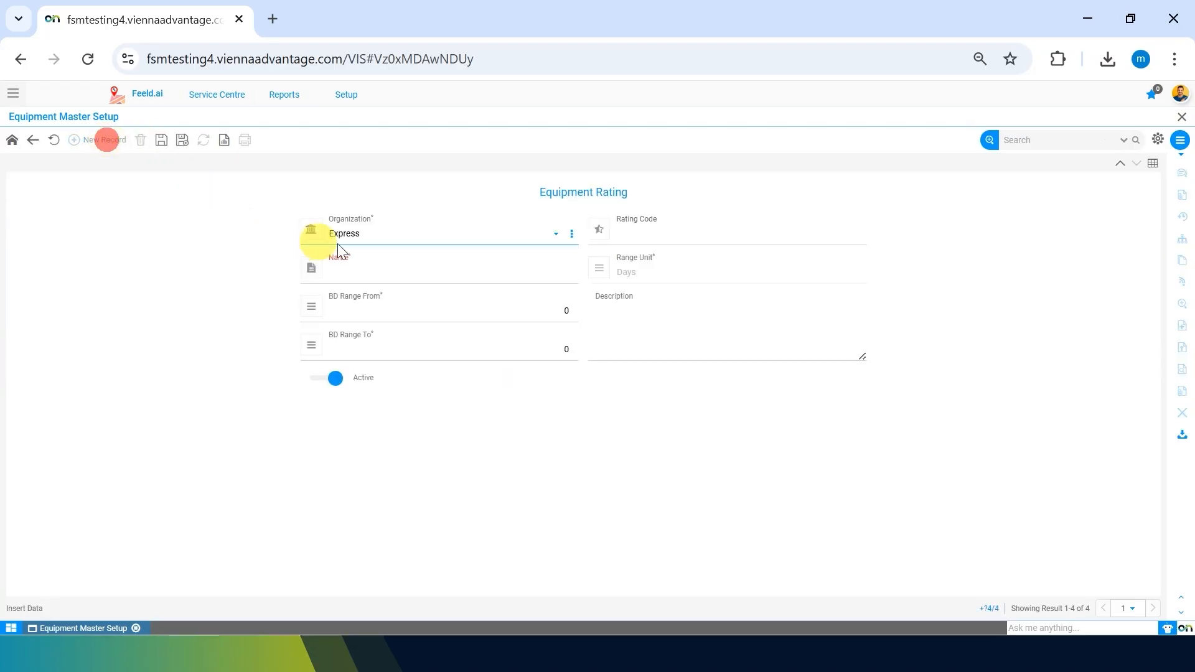
{"action": "left_click", "coordinate": [366, 266]}
{"action": "type", "text": "Beta "}
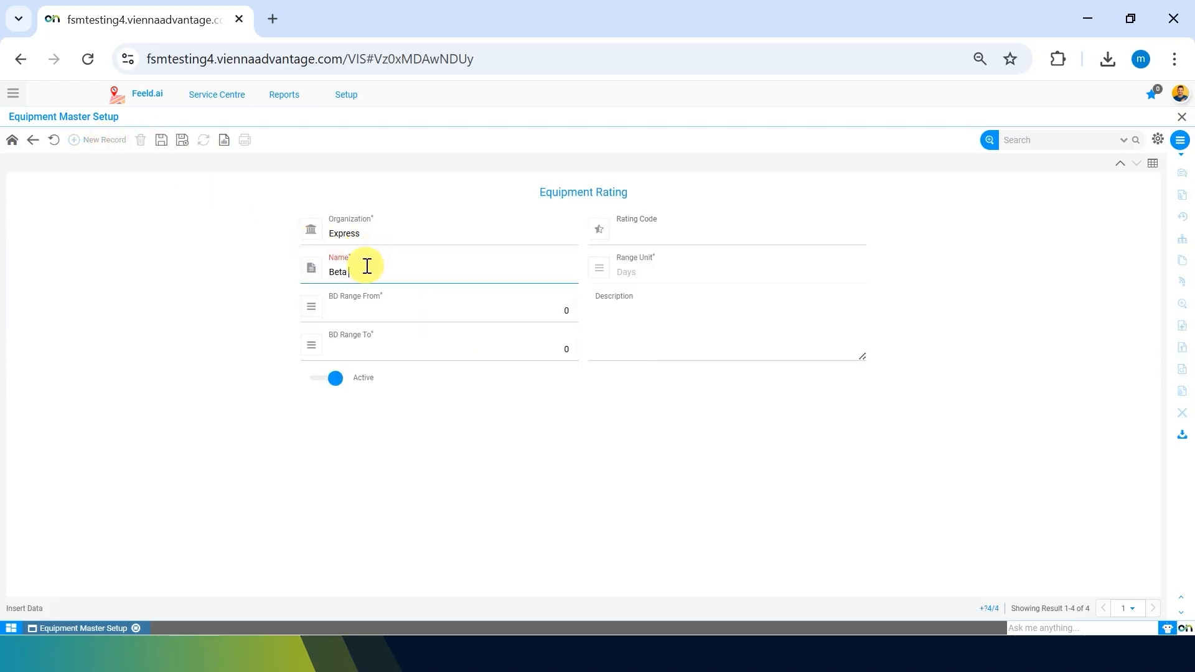
{"action": "type", "text": "Rating"}
{"action": "left_click", "coordinate": [523, 314]}
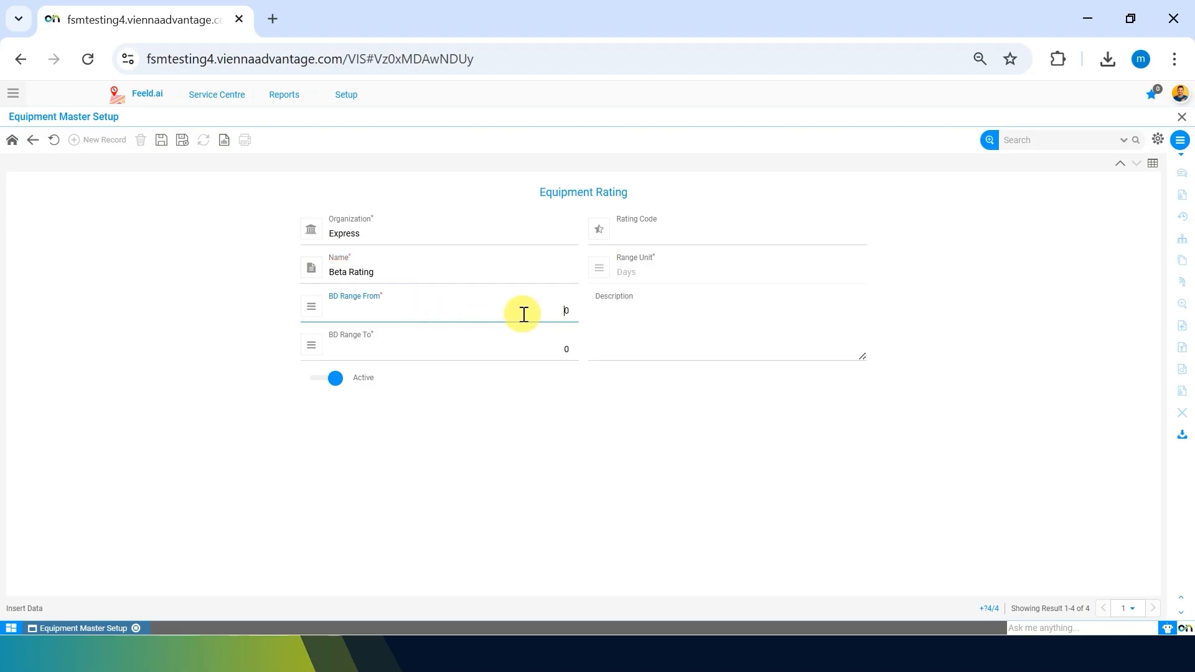
{"action": "type", "text": "1400"}
{"action": "key", "text": "BackSpace"}
{"action": "key", "text": "Tab"}
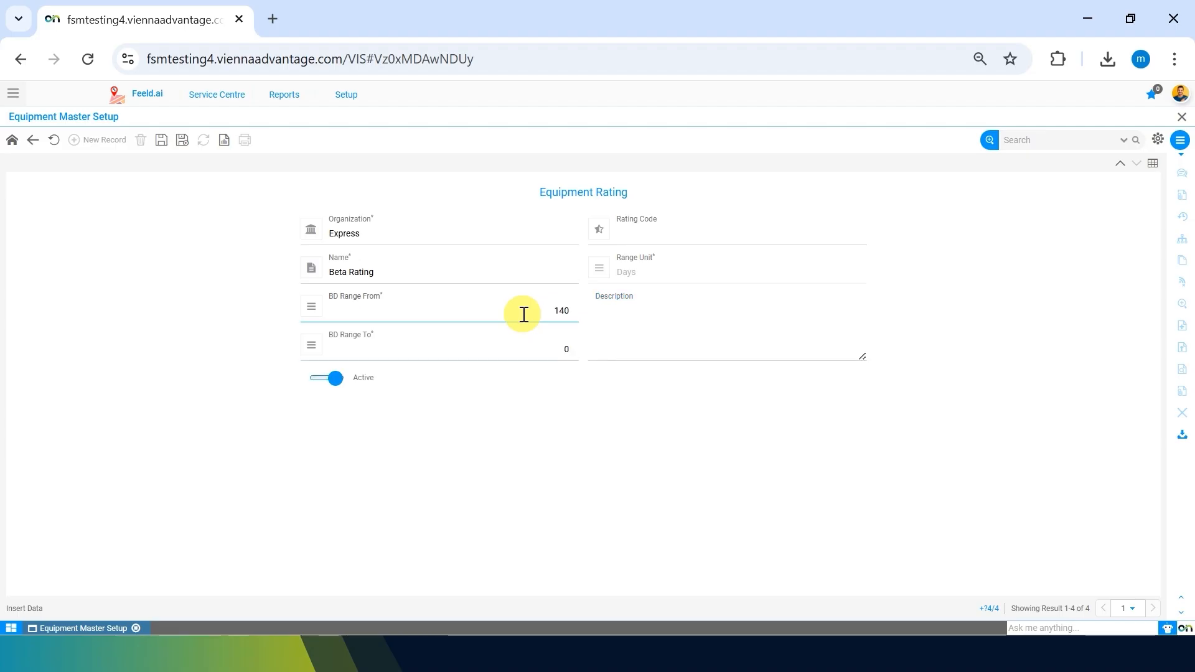
{"action": "key", "text": "Tab"}
{"action": "type", "text": "200"}
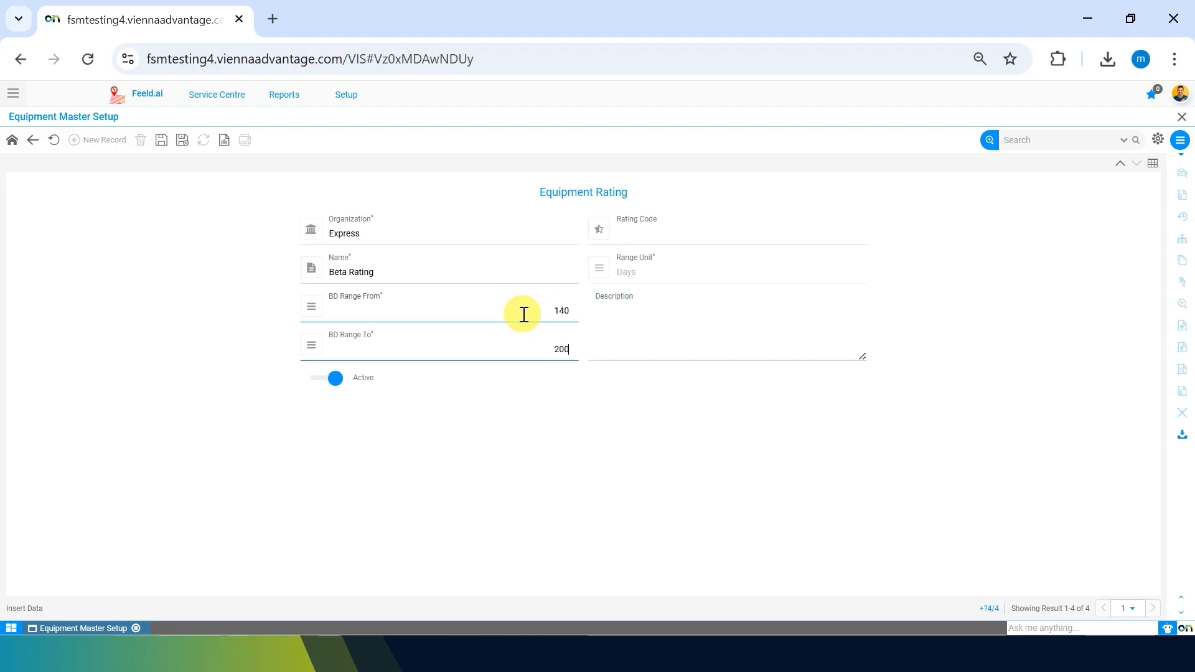
{"action": "left_click", "coordinate": [161, 141]}
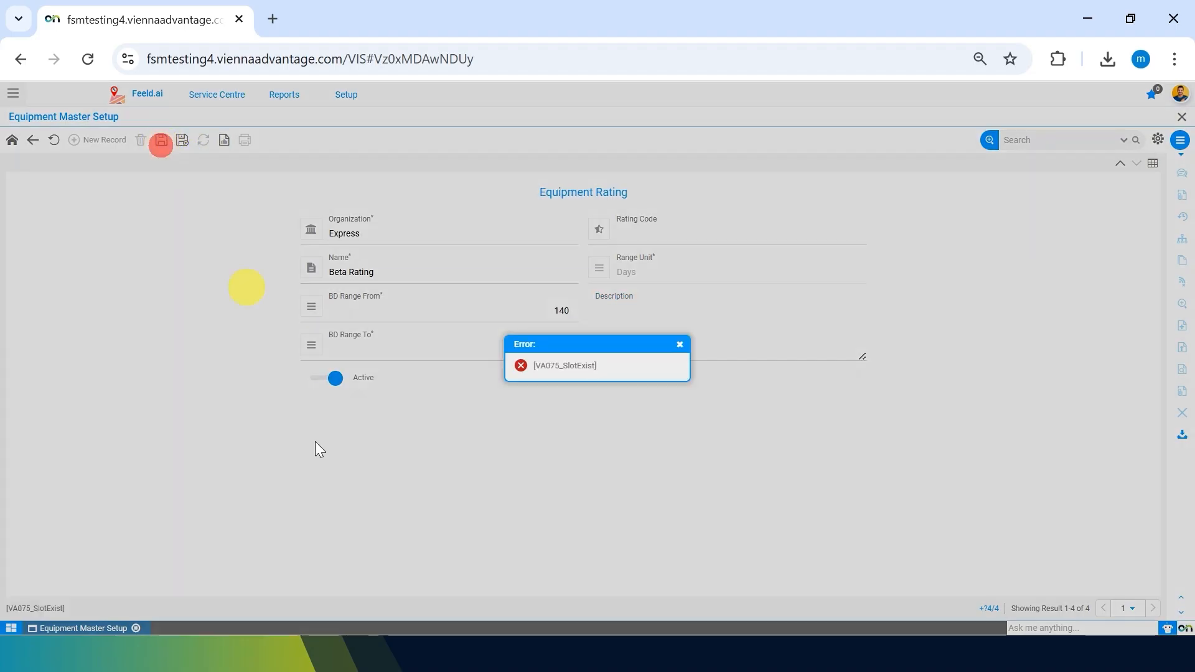
{"action": "left_click", "coordinate": [679, 344]}
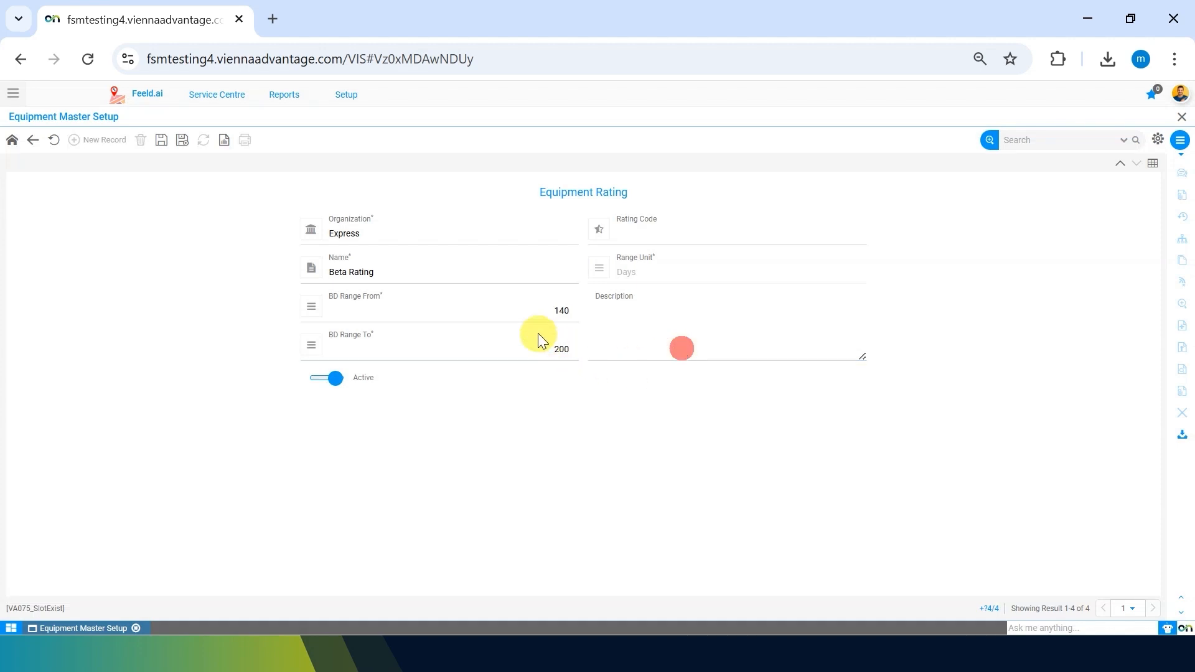
{"action": "left_click", "coordinate": [496, 307]}
{"action": "key", "text": "alt+t"}
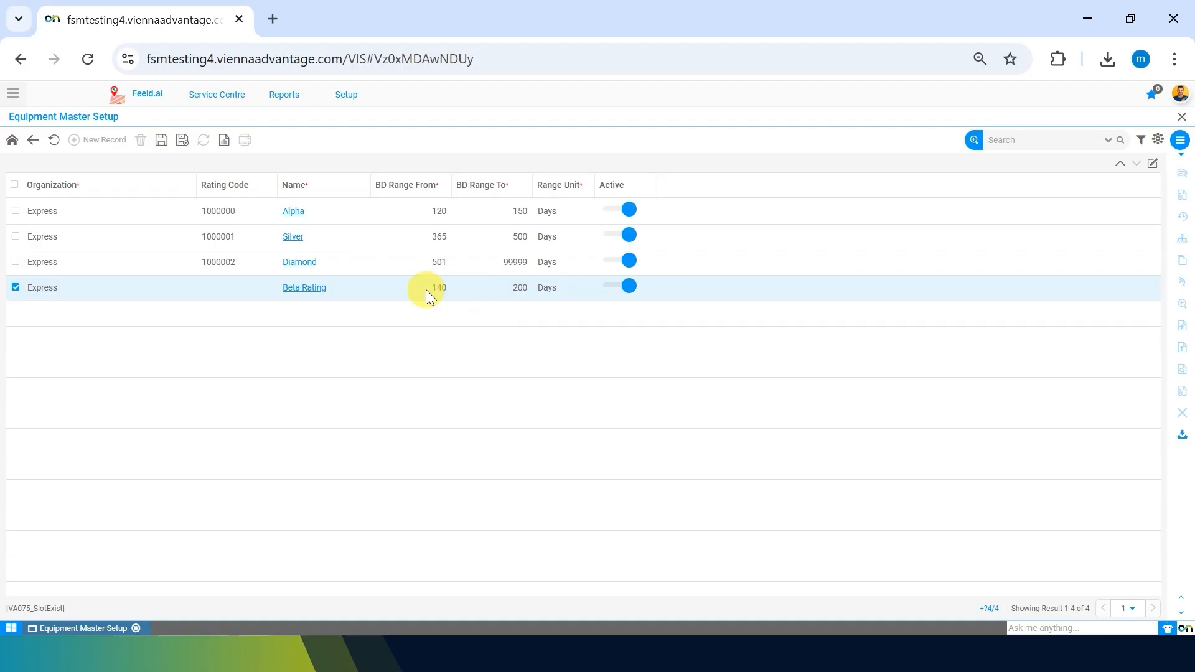
Reopen Beta Rating, set BD Range From to 151 keeping 200 as To, and save.
{"action": "left_click", "coordinate": [306, 288]}
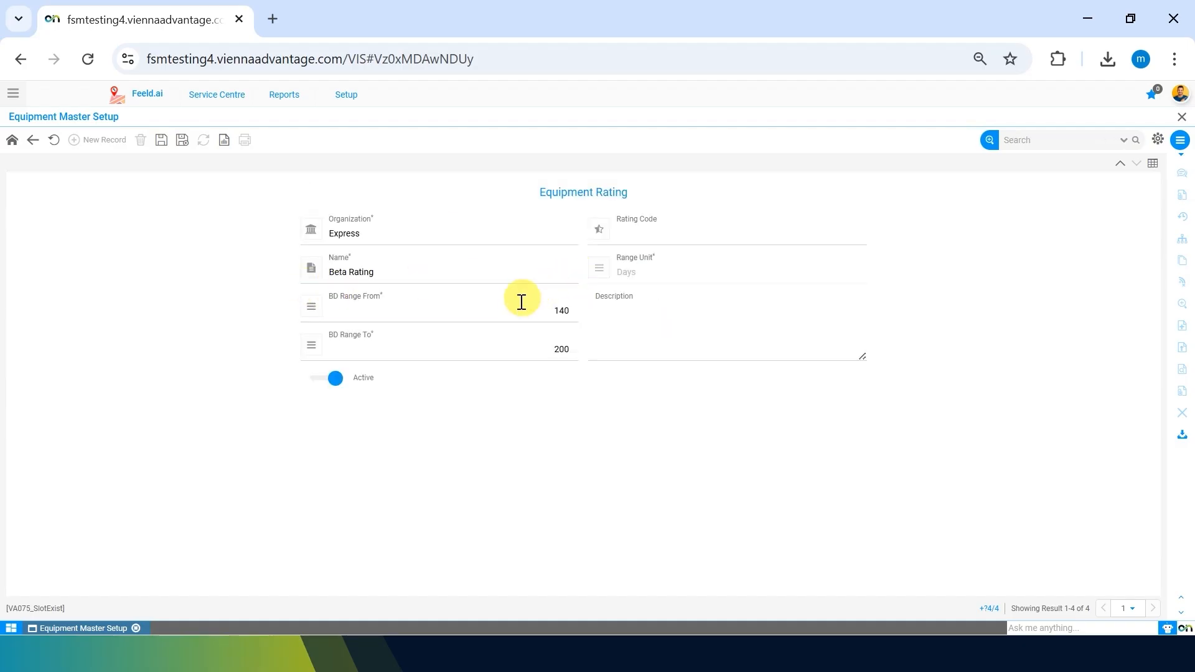
{"action": "double_click", "coordinate": [519, 304]}
{"action": "type", "text": "151"}
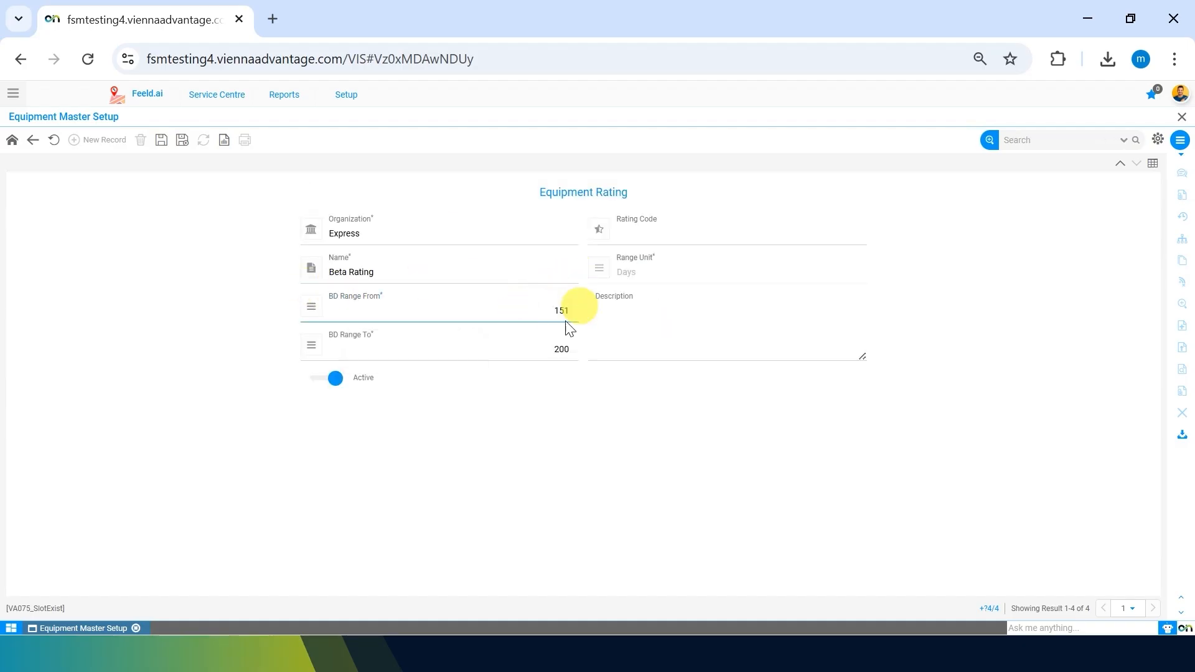
{"action": "left_click", "coordinate": [474, 504]}
{"action": "left_click", "coordinate": [535, 356]}
{"action": "double_click", "coordinate": [535, 355]}
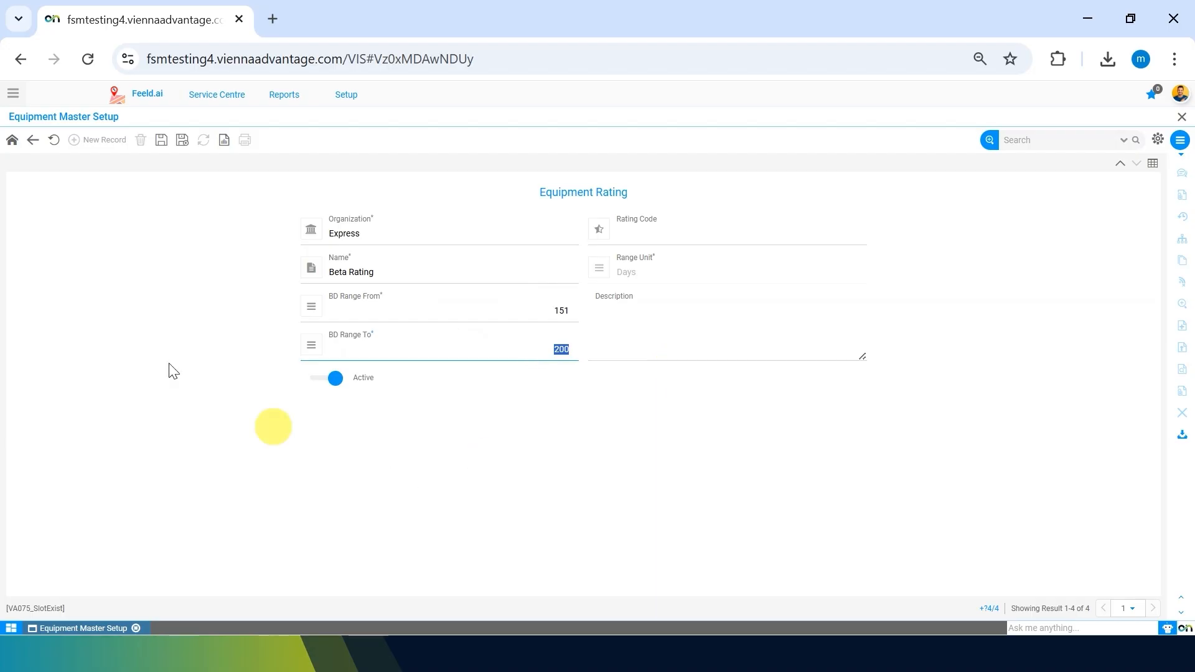
{"action": "left_click", "coordinate": [160, 140]}
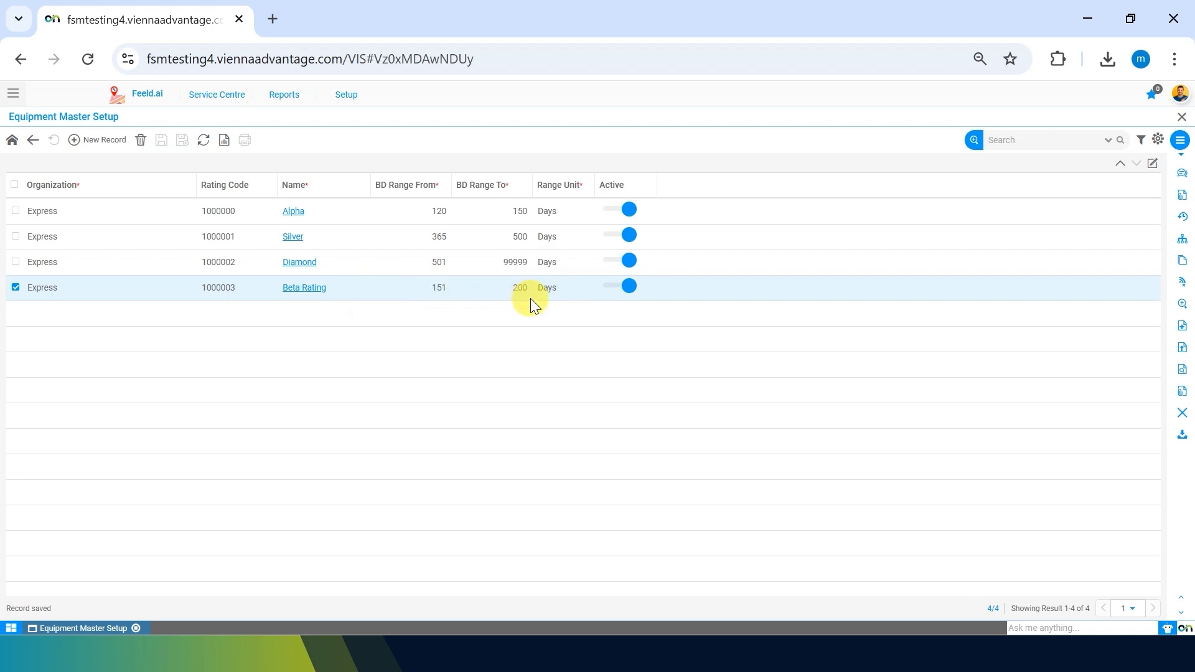
Return to Equipment Master Setup, open the Equipment Category list and widen its Name column.
{"action": "left_click", "coordinate": [33, 139]}
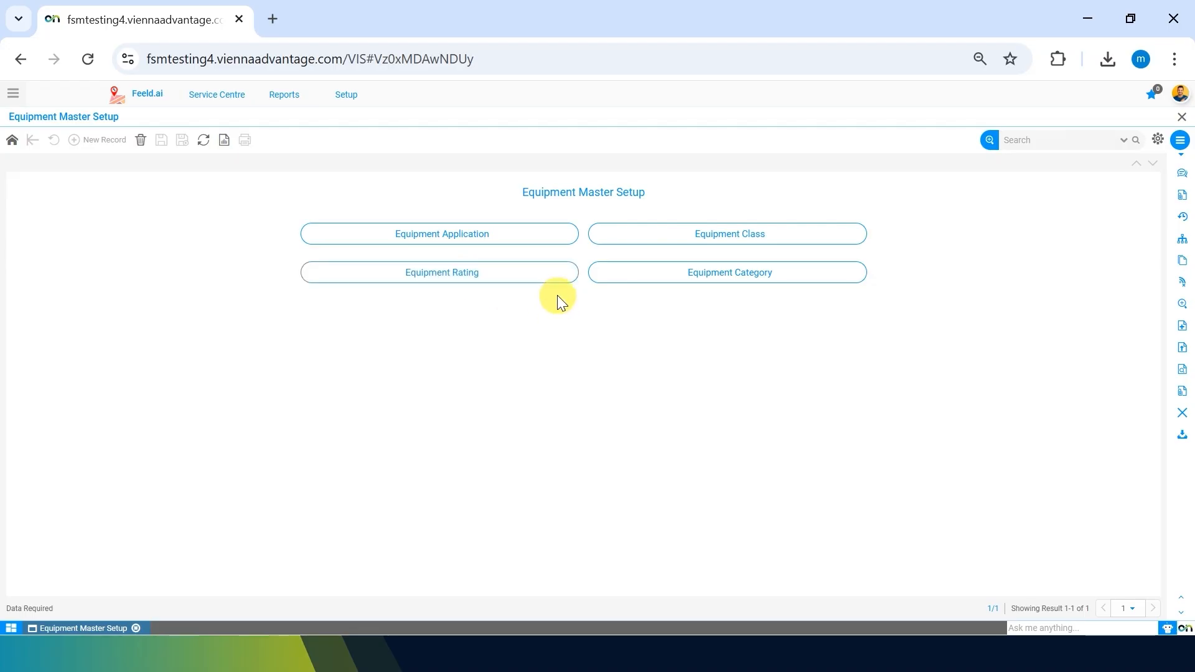
{"action": "left_click", "coordinate": [802, 280]}
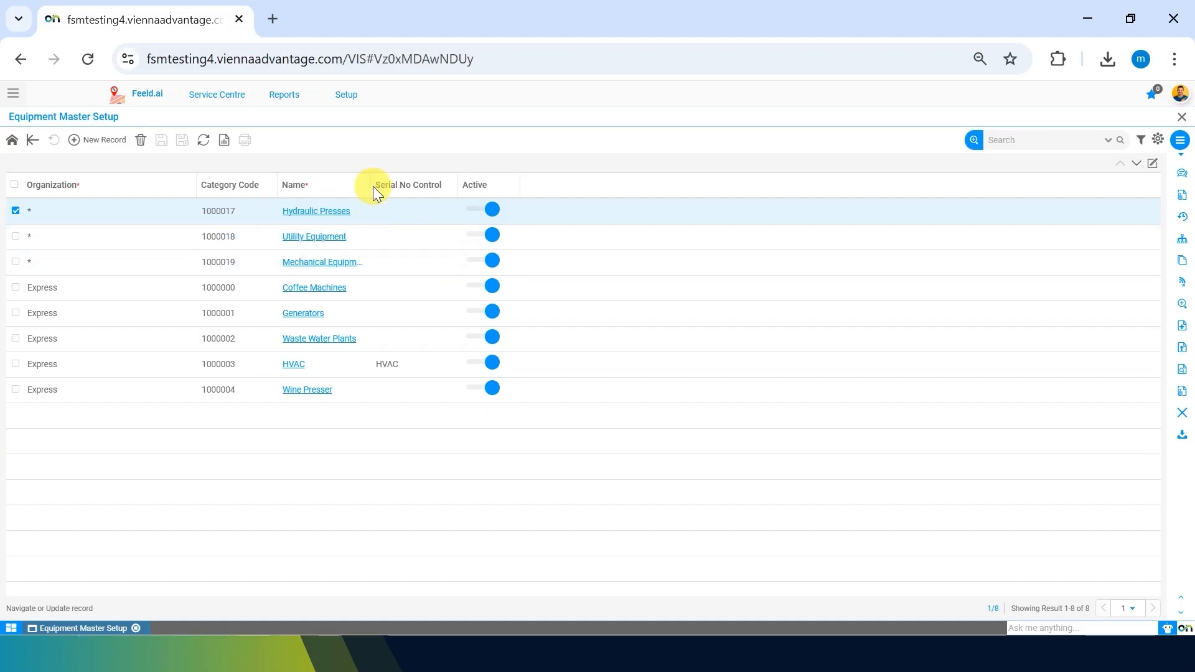
{"action": "left_click_drag", "start_coordinate": [371, 186], "coordinate": [402, 186]}
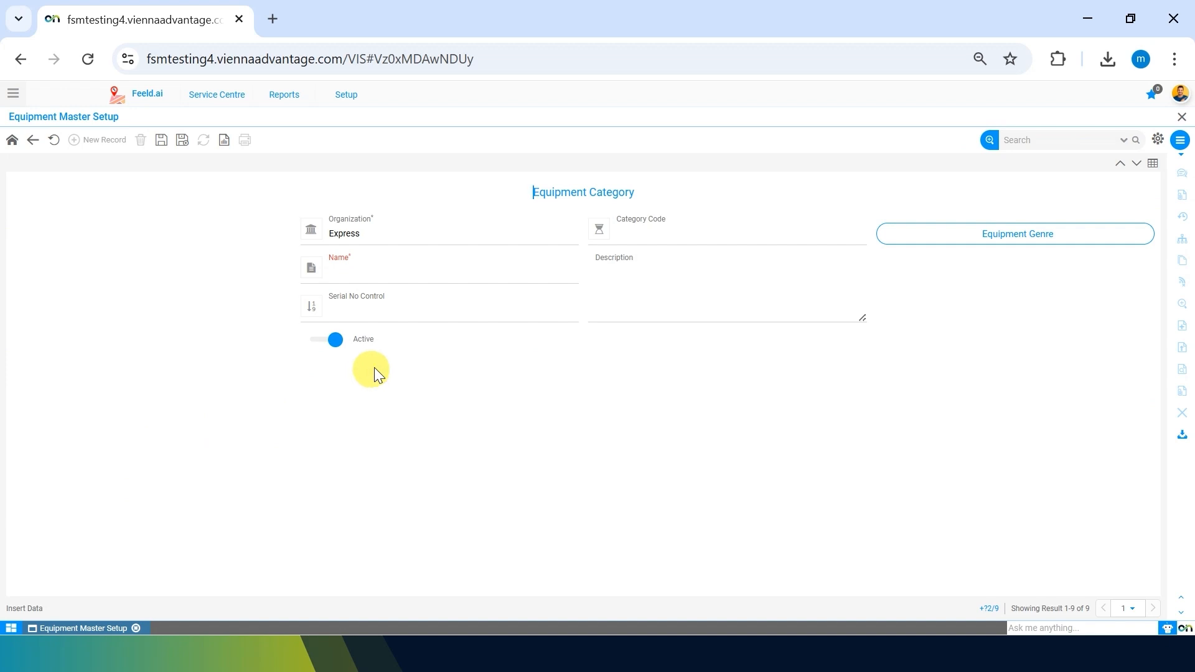
Name the new category 'Sub station Equipments', save it as code 1000005, and open its Equipment Genre list.
{"action": "left_click", "coordinate": [659, 237]}
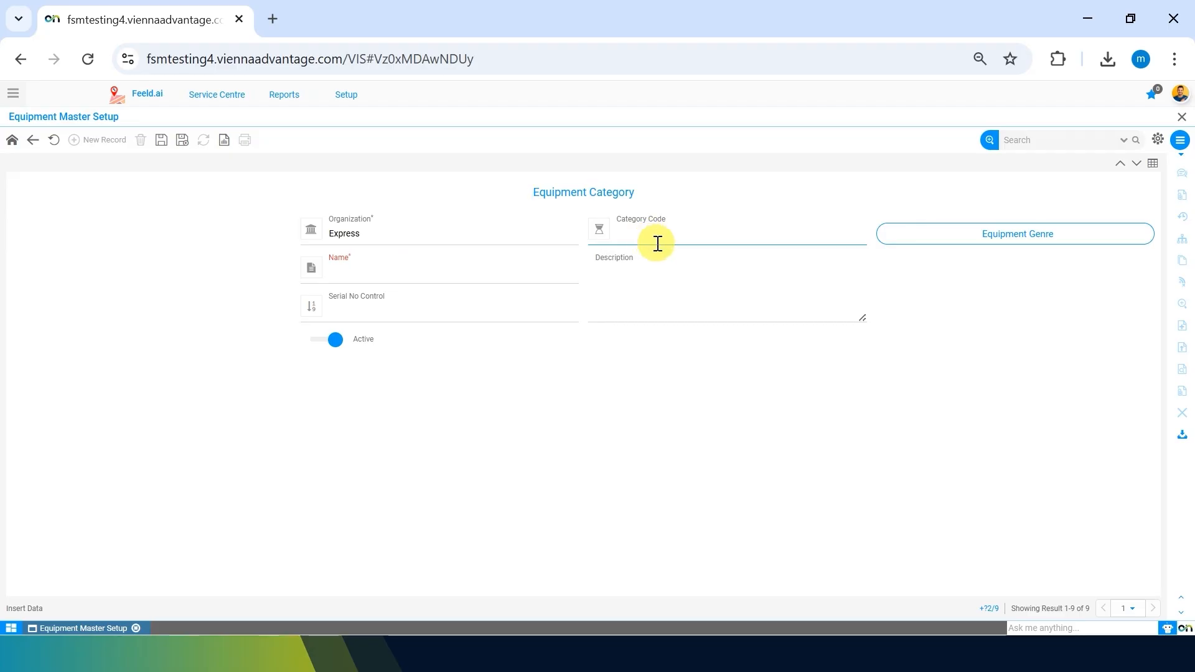
{"action": "left_click", "coordinate": [207, 491]}
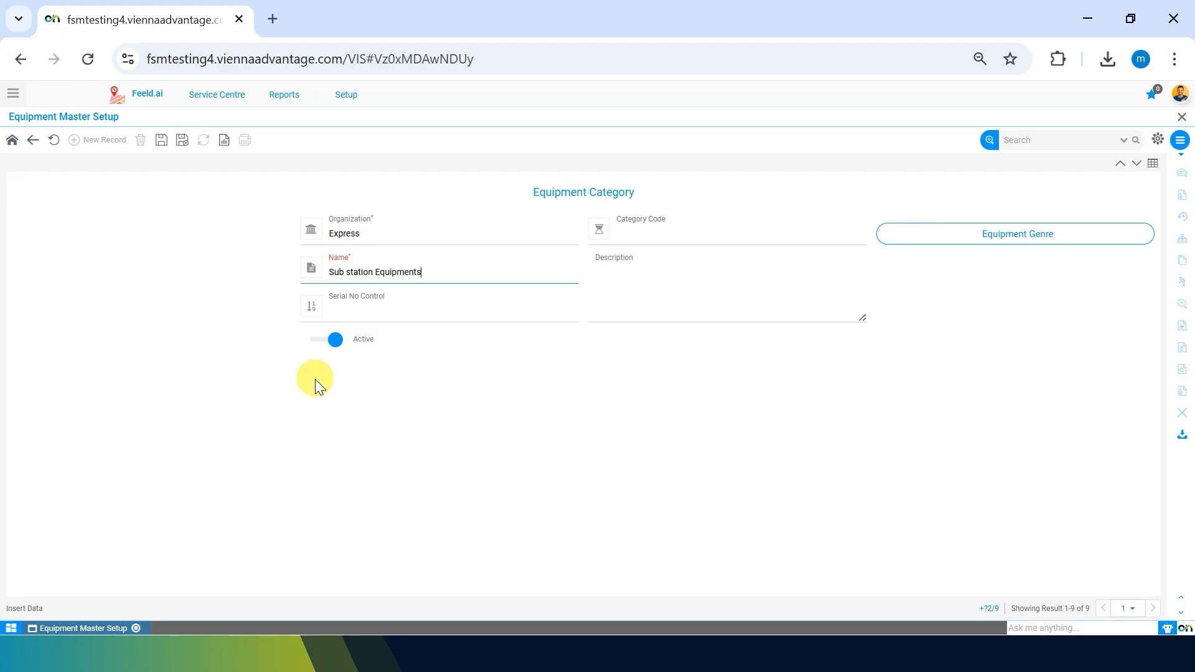
{"action": "left_click", "coordinate": [161, 140]}
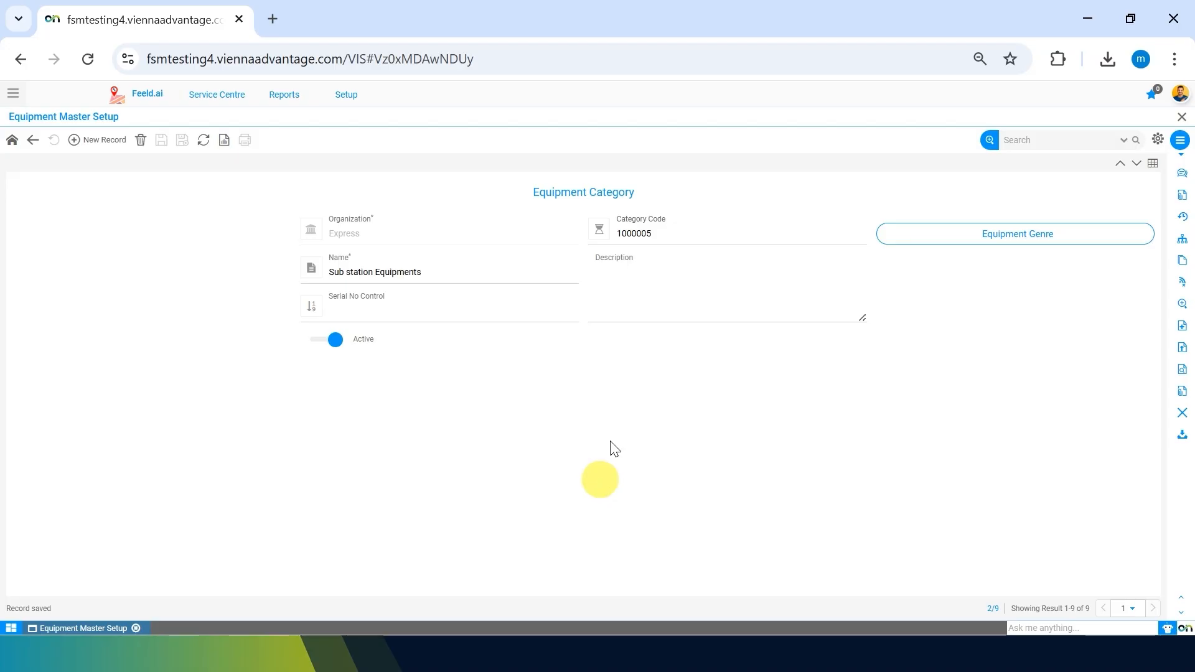
{"action": "left_click", "coordinate": [1032, 236]}
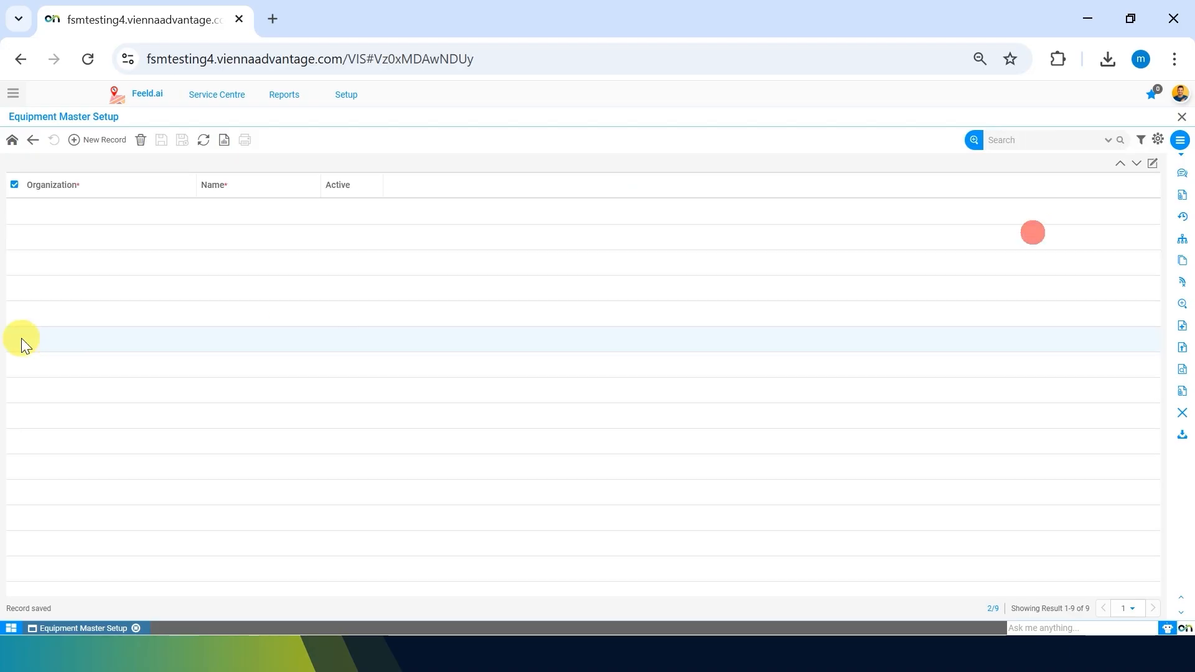
Add and save the equipment genre 'Tranformers'.
{"action": "left_click", "coordinate": [101, 140]}
{"action": "left_click", "coordinate": [654, 240]}
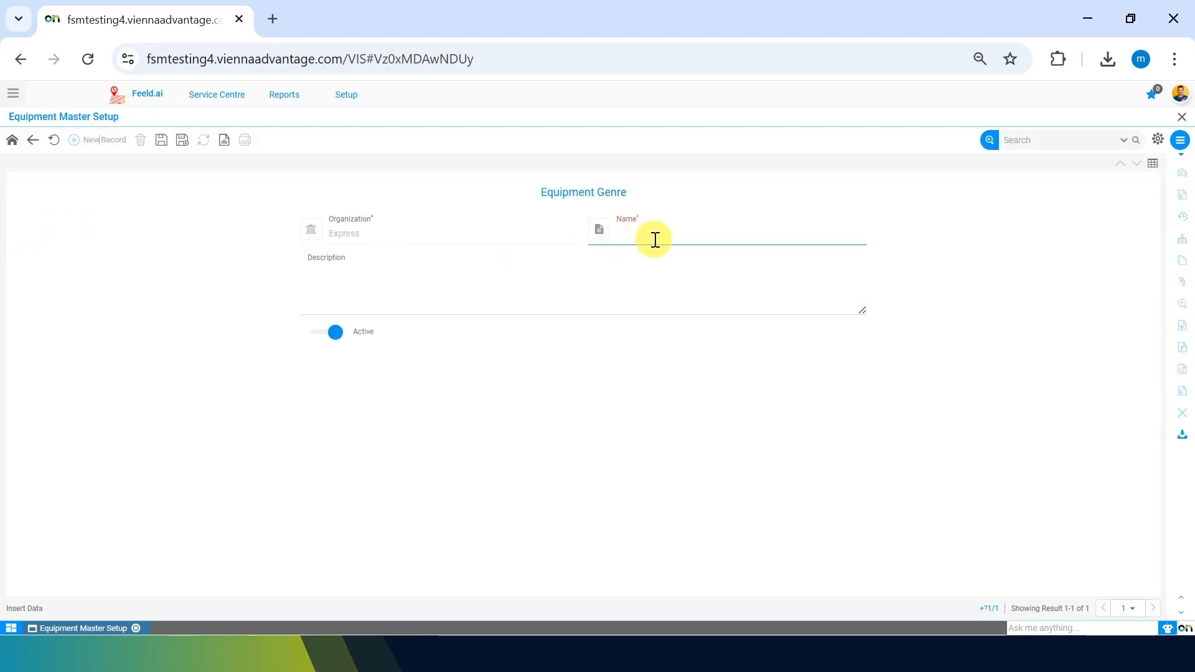
{"action": "type", "text": "Tranformers"}
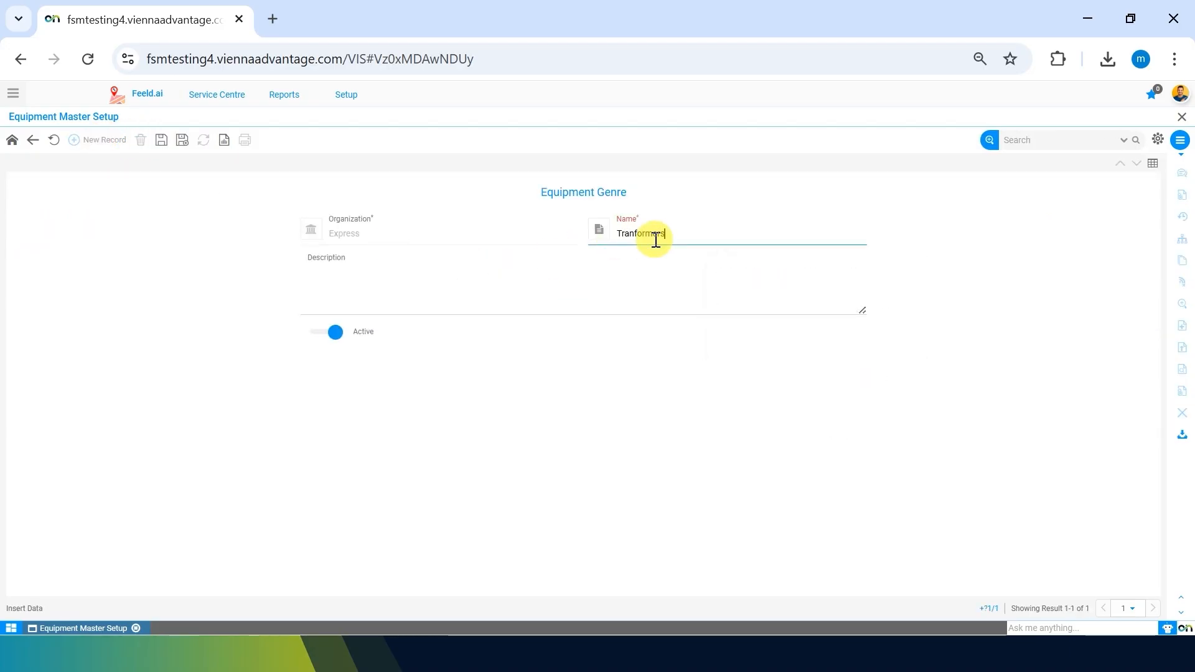
{"action": "left_click", "coordinate": [547, 419]}
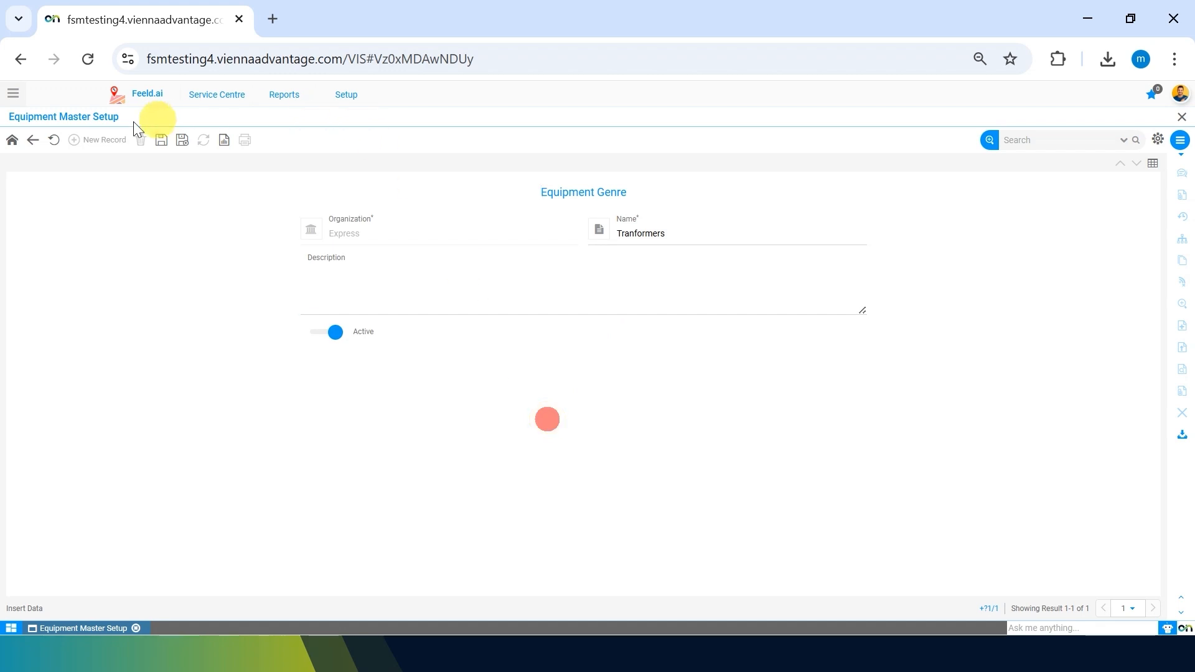
{"action": "left_click", "coordinate": [161, 141]}
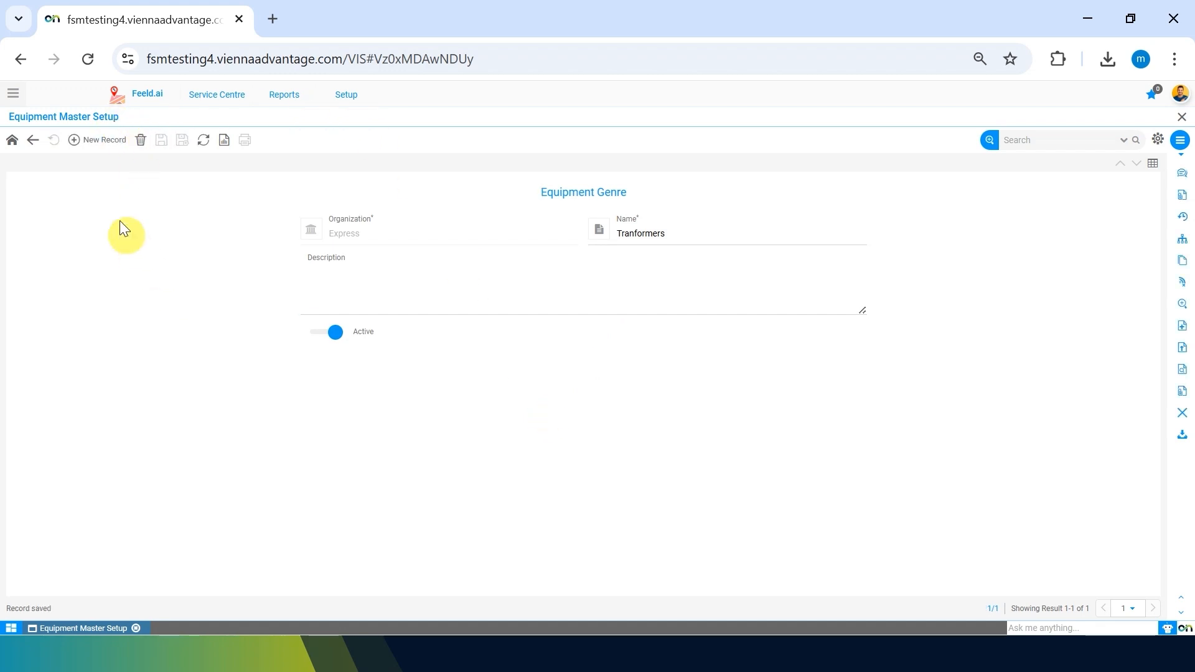
Add and save a second genre named 'Switches'.
{"action": "left_click", "coordinate": [80, 141]}
{"action": "left_click", "coordinate": [666, 240]}
{"action": "left_click", "coordinate": [666, 240]}
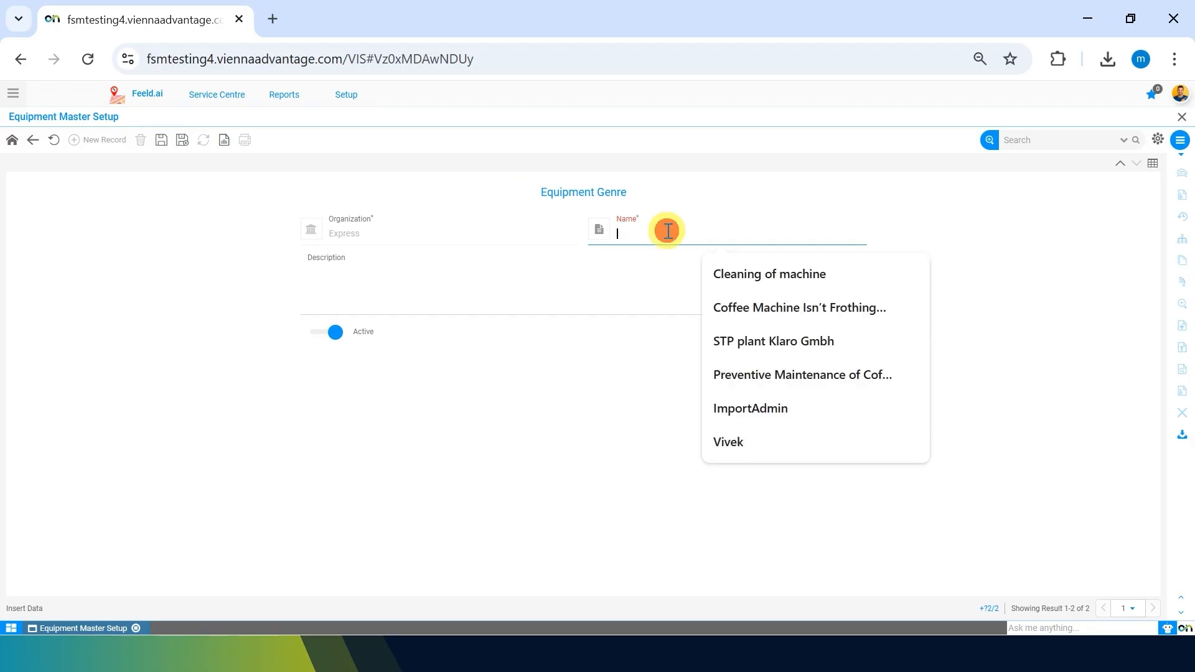
{"action": "left_click", "coordinate": [589, 563]}
{"action": "left_click", "coordinate": [653, 230]}
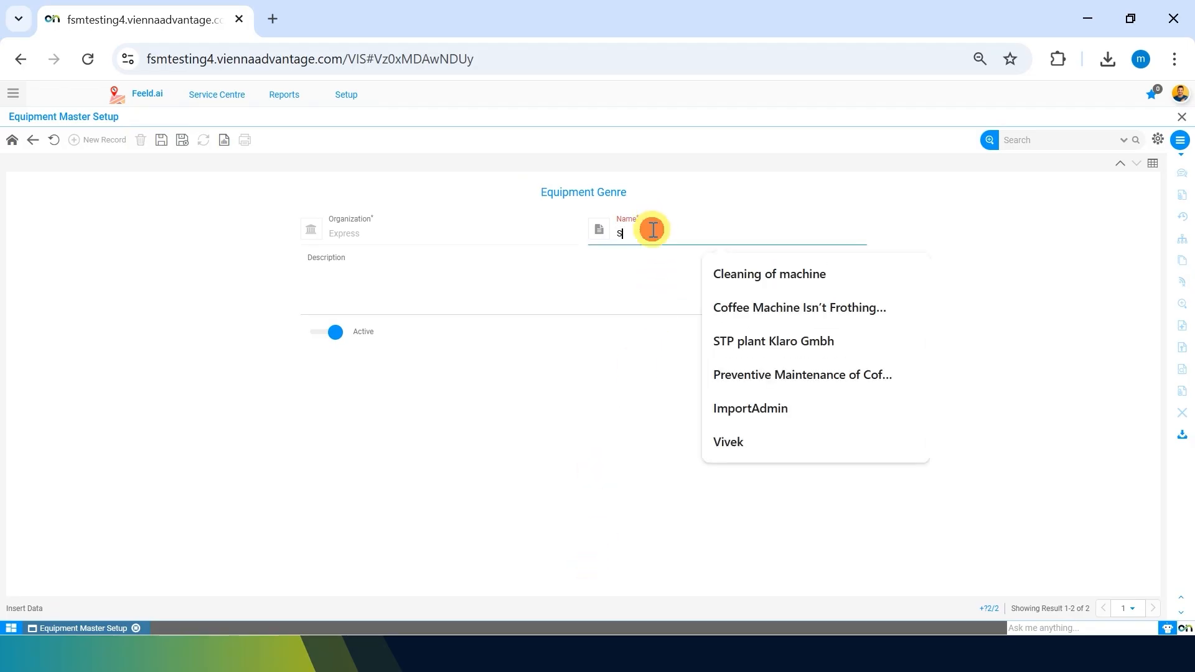
{"action": "type", "text": "Switches"}
{"action": "left_click", "coordinate": [85, 390]}
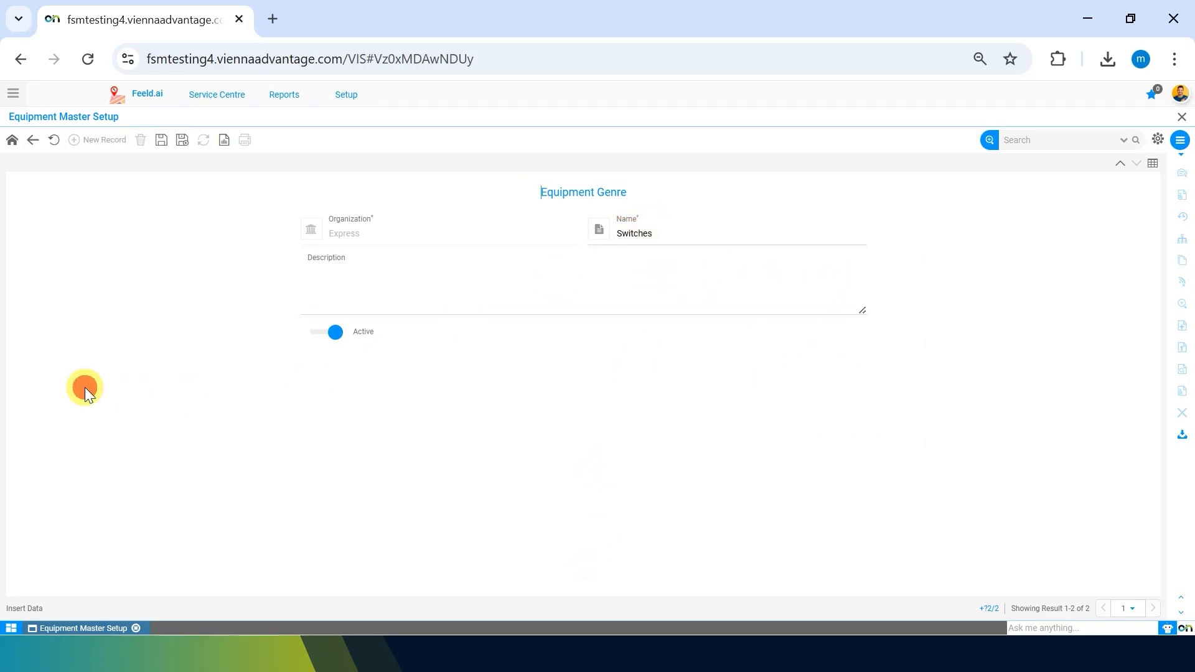
{"action": "left_click", "coordinate": [160, 140]}
Add and save a third genre named 'Panels'.
{"action": "left_click", "coordinate": [82, 140]}
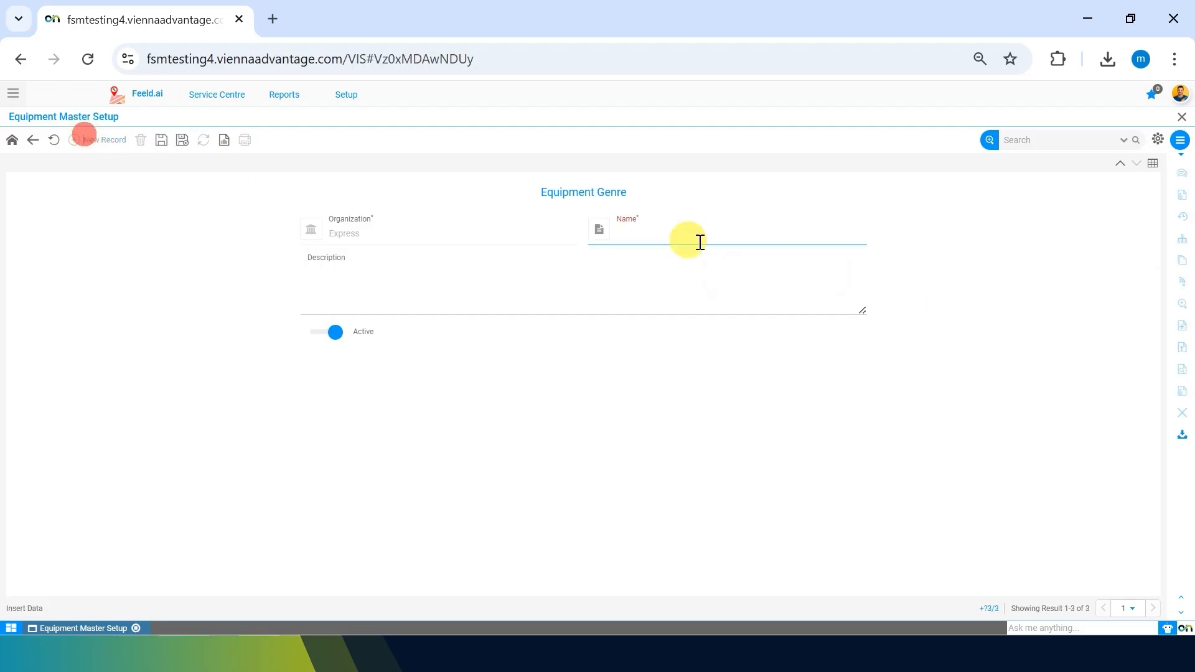
{"action": "left_click", "coordinate": [658, 231]}
{"action": "type", "text": "Panels"}
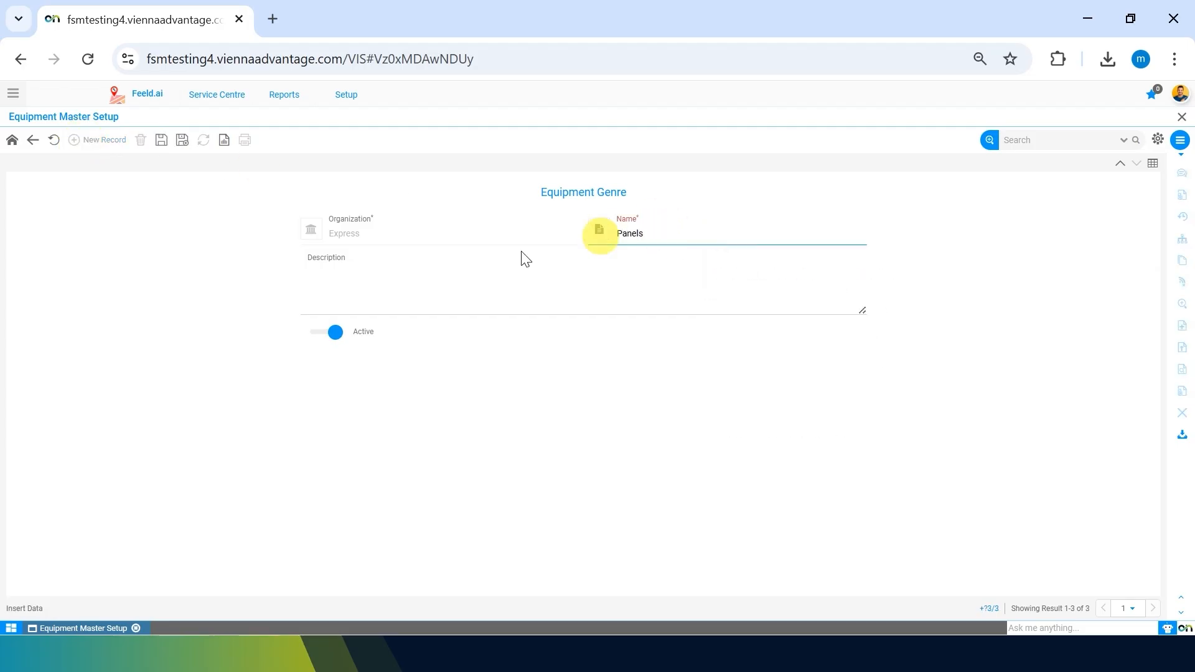
{"action": "left_click", "coordinate": [200, 208]}
{"action": "left_click", "coordinate": [161, 139]}
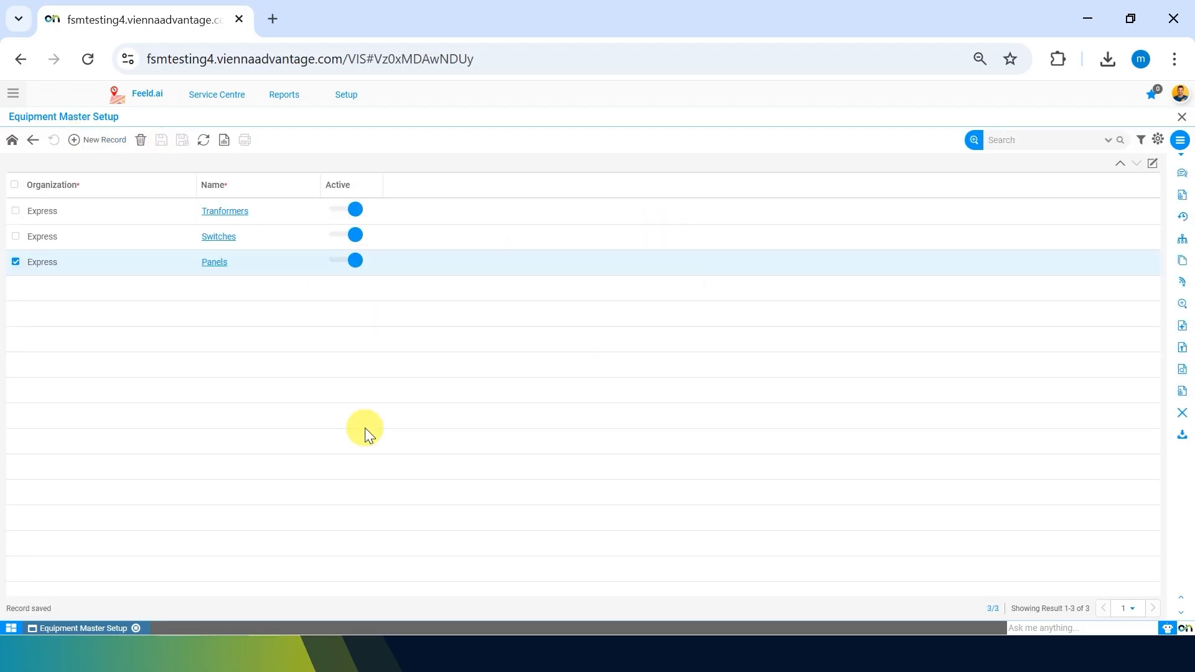
Go back to the category and open the Serial No Control records from its field options.
{"action": "left_click", "coordinate": [33, 143]}
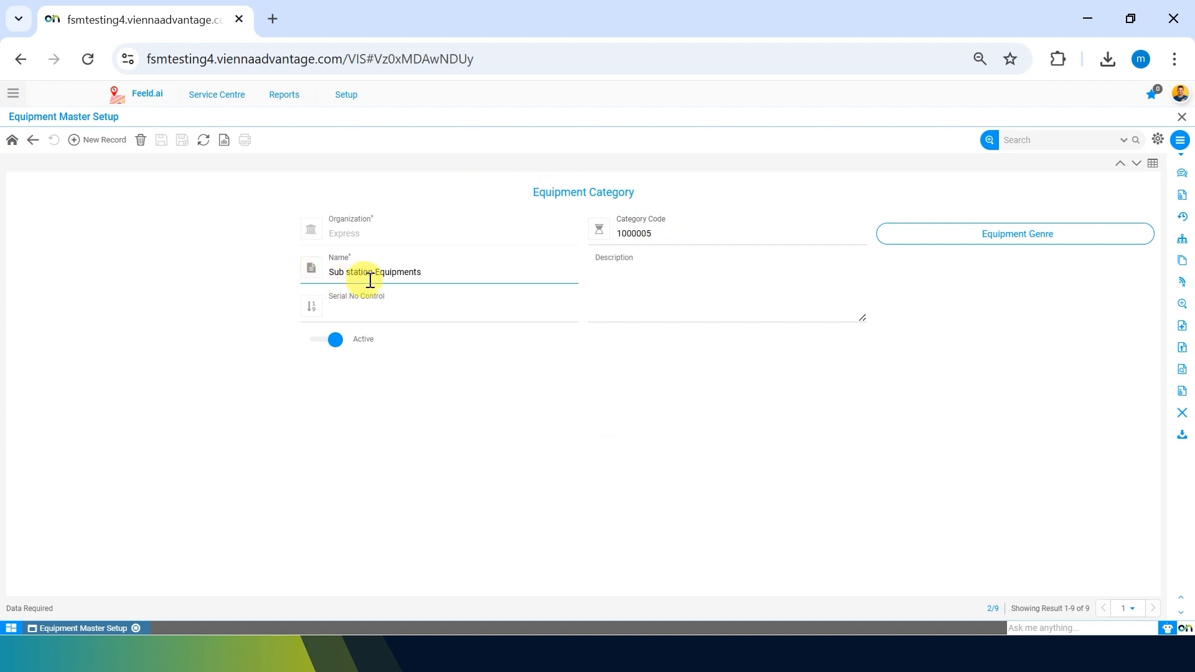
{"action": "left_click", "coordinate": [458, 301]}
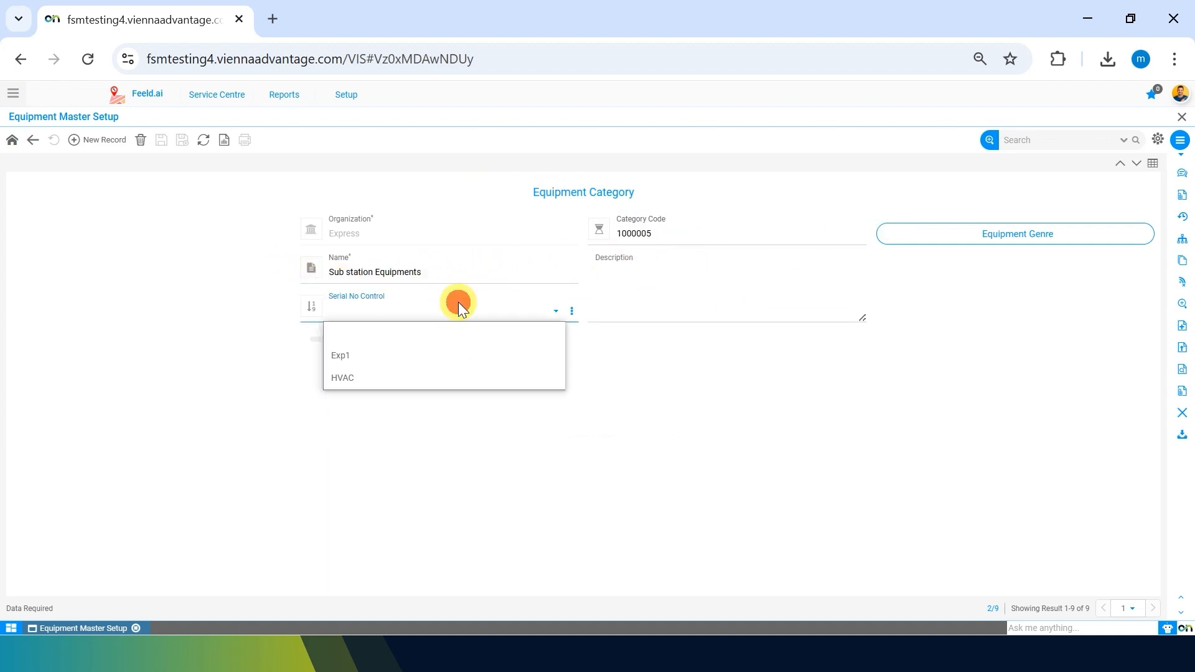
{"action": "left_click", "coordinate": [329, 450]}
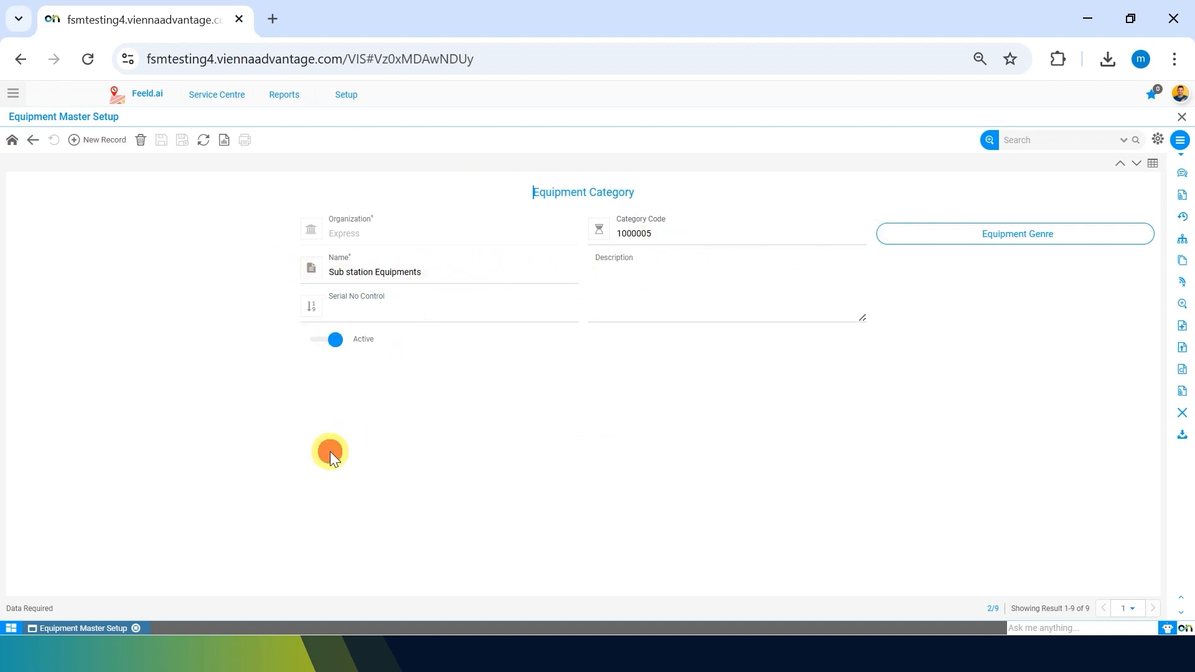
{"action": "left_click", "coordinate": [571, 310]}
{"action": "left_click", "coordinate": [580, 339]}
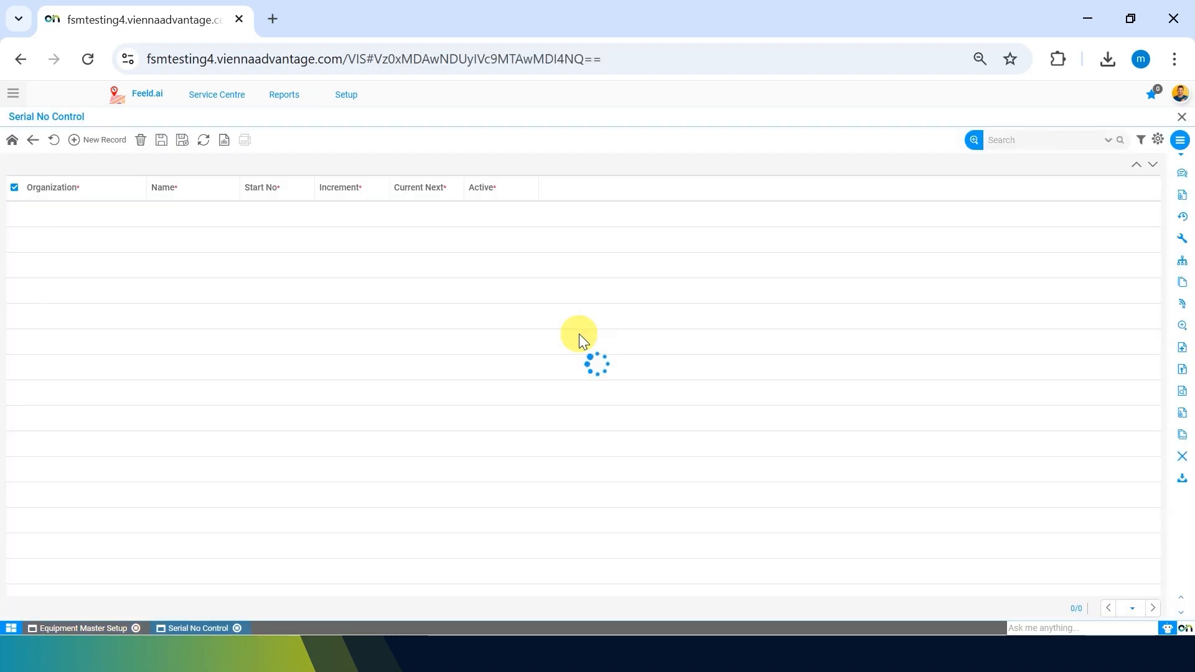
Start a new serial number control named 'SS equipment'.
{"action": "left_click", "coordinate": [99, 142]}
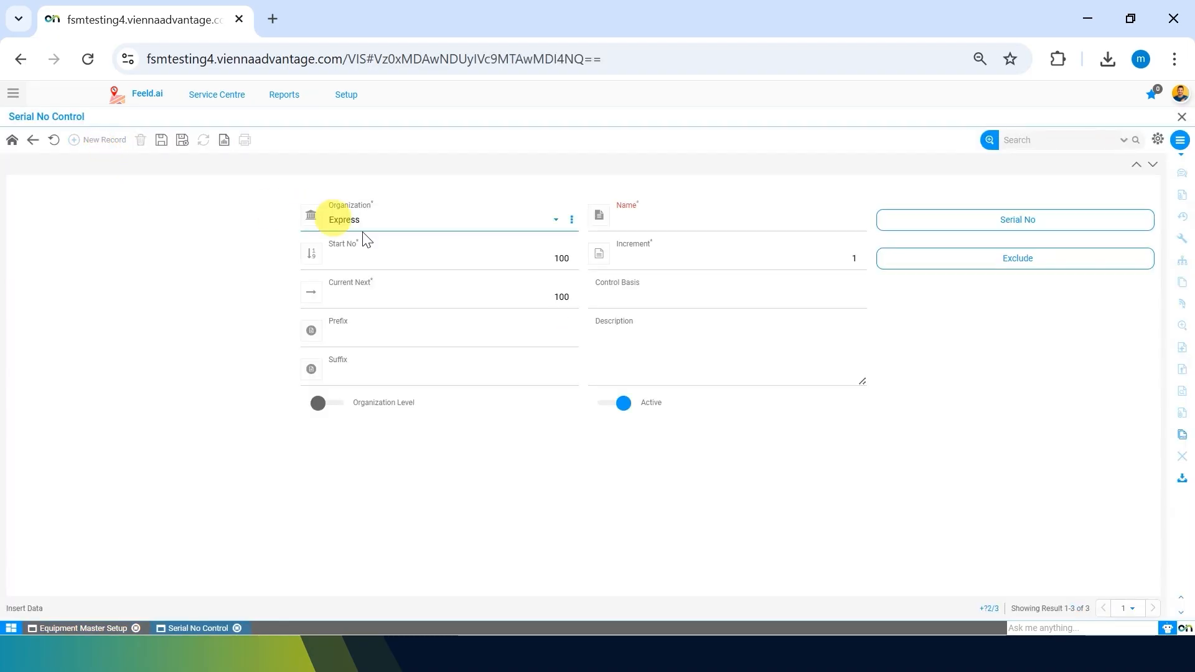
{"action": "left_click", "coordinate": [639, 216]}
{"action": "left_click", "coordinate": [542, 501]}
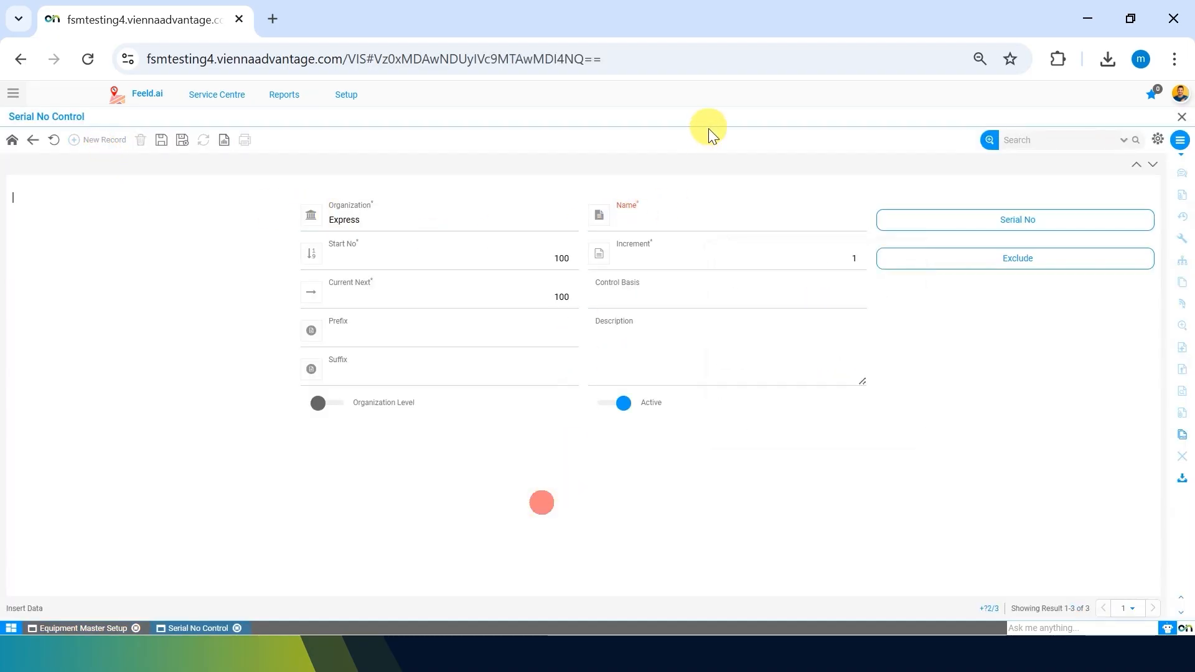
{"action": "left_click", "coordinate": [652, 216]}
{"action": "type", "text": "S"}
{"action": "type", "text": "equip"}
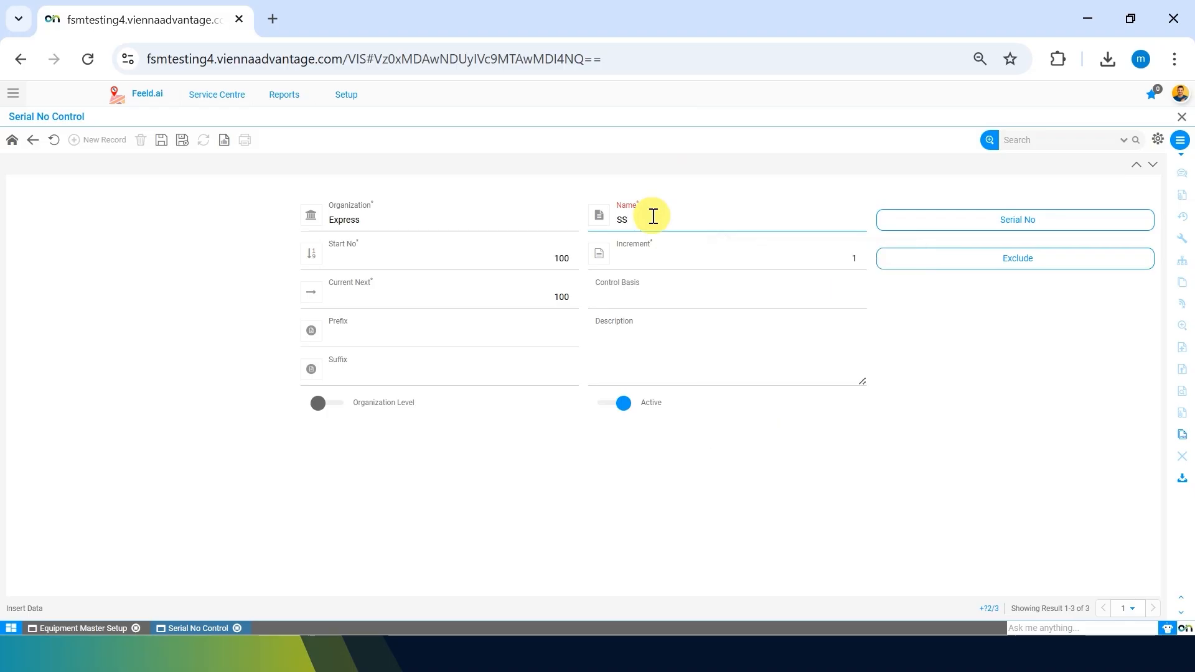
{"action": "type", "text": "ment"}
{"action": "left_click", "coordinate": [476, 461]}
Set Start No 5000, Increment 10 and Current Next 5000.
{"action": "double_click", "coordinate": [541, 261]}
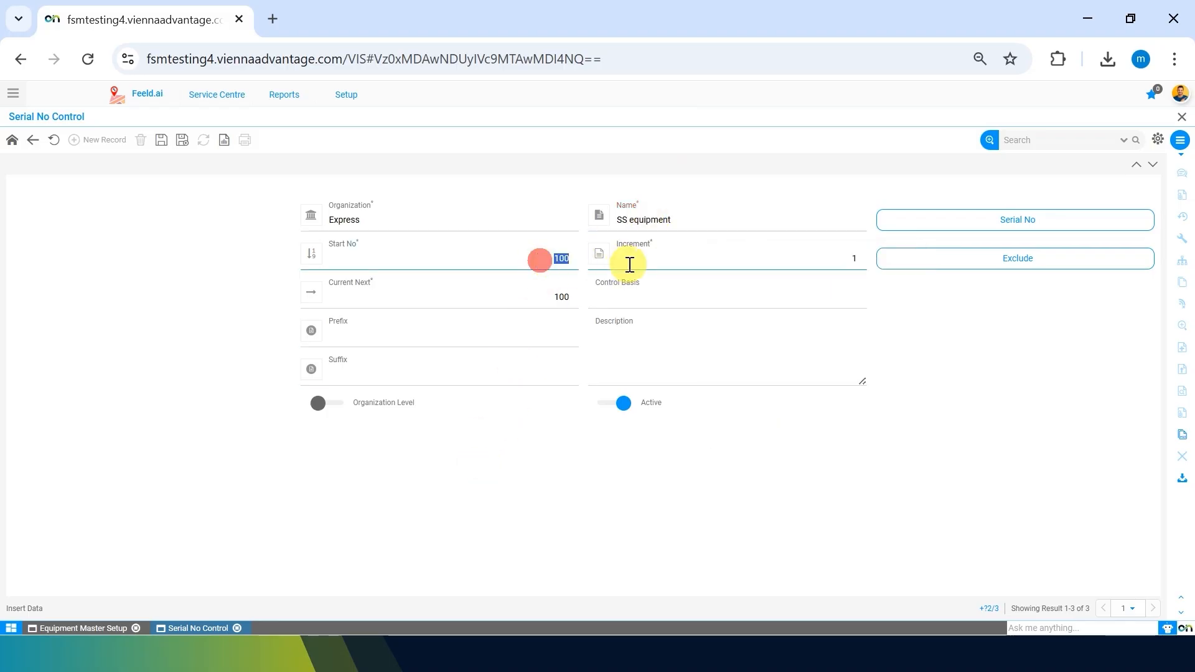
{"action": "key", "text": "BackSpace"}
{"action": "type", "text": "5000"}
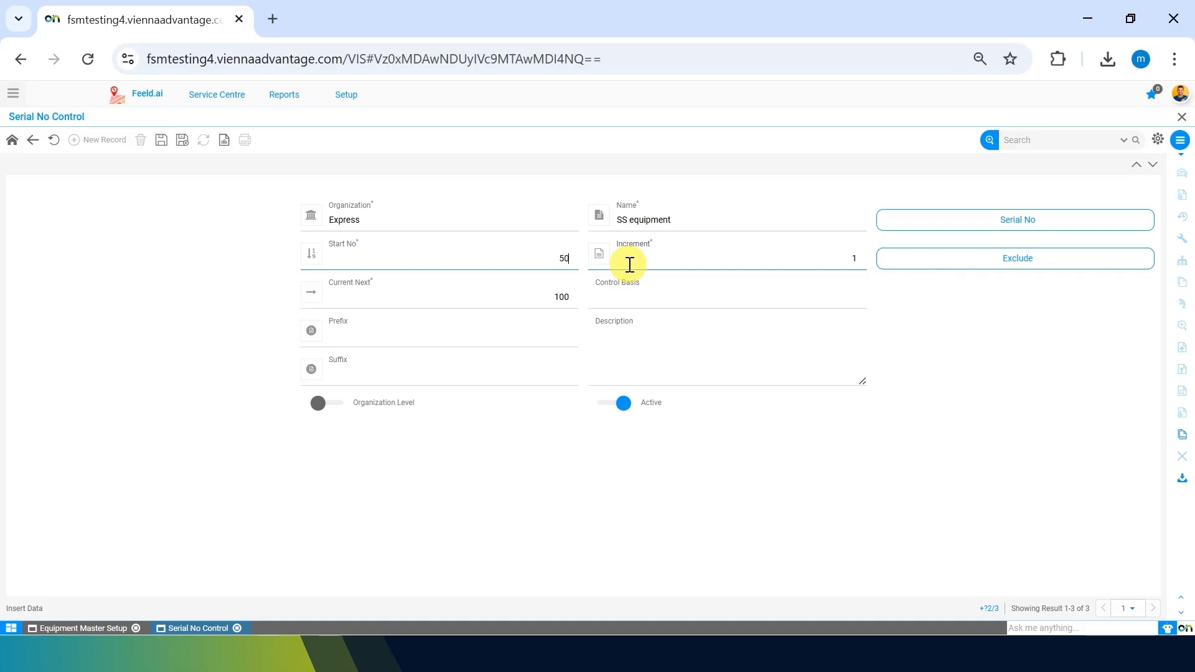
{"action": "left_click", "coordinate": [630, 265]}
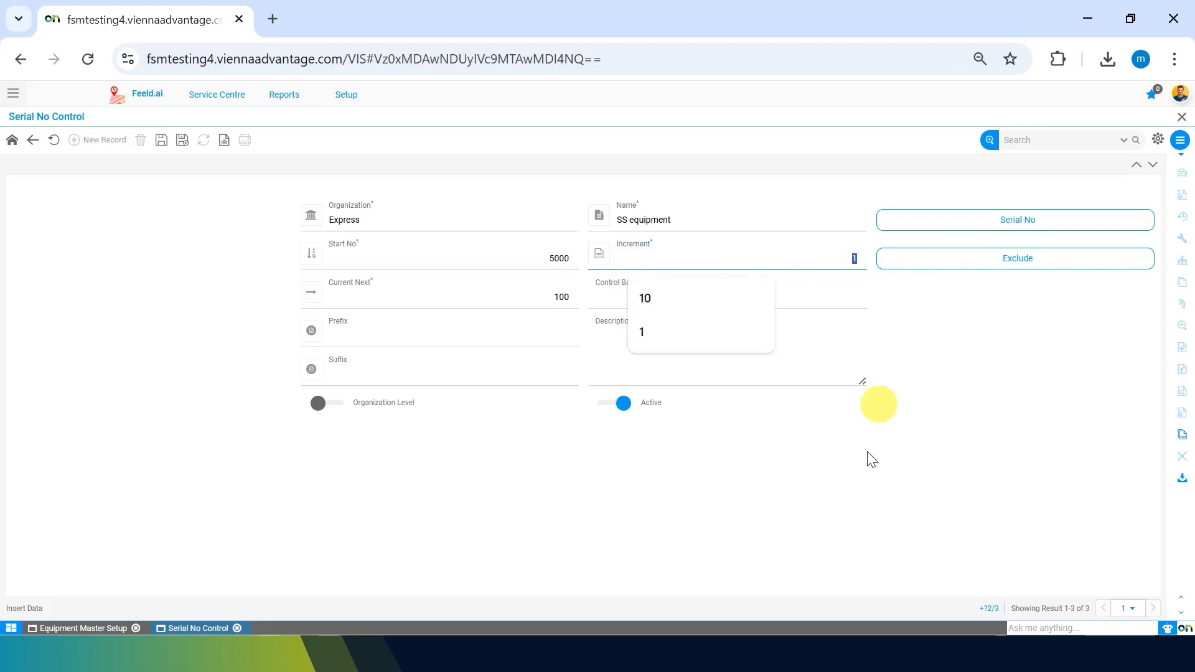
{"action": "type", "text": "10"}
{"action": "key", "text": "Tab"}
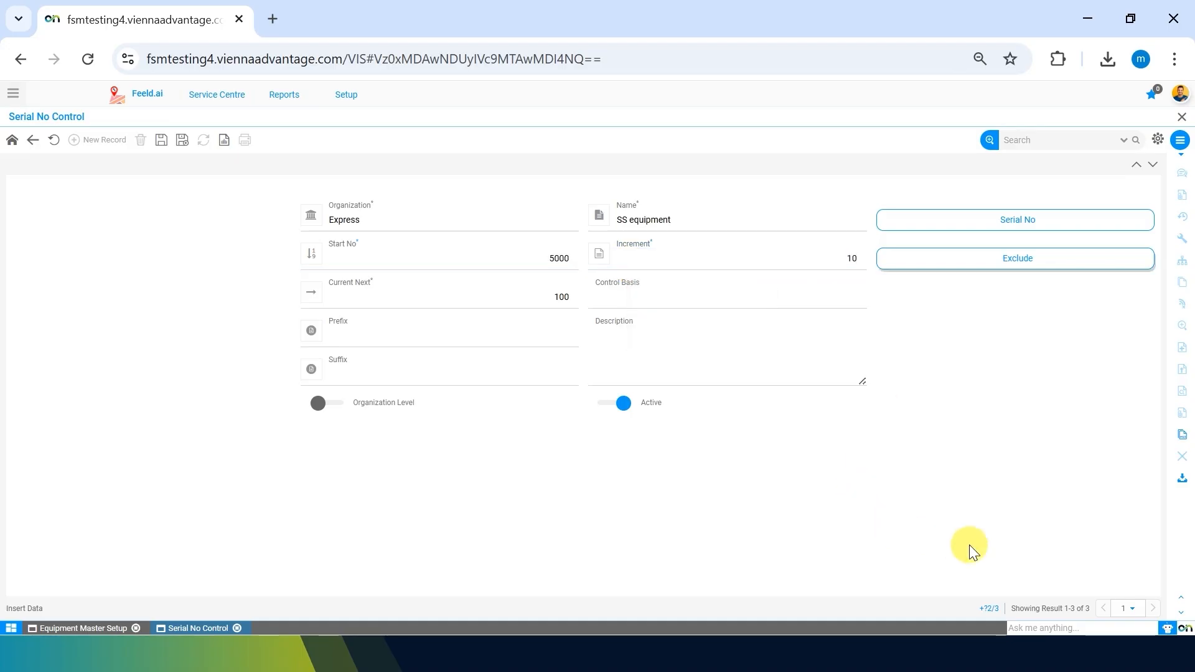
{"action": "left_click", "coordinate": [528, 279]}
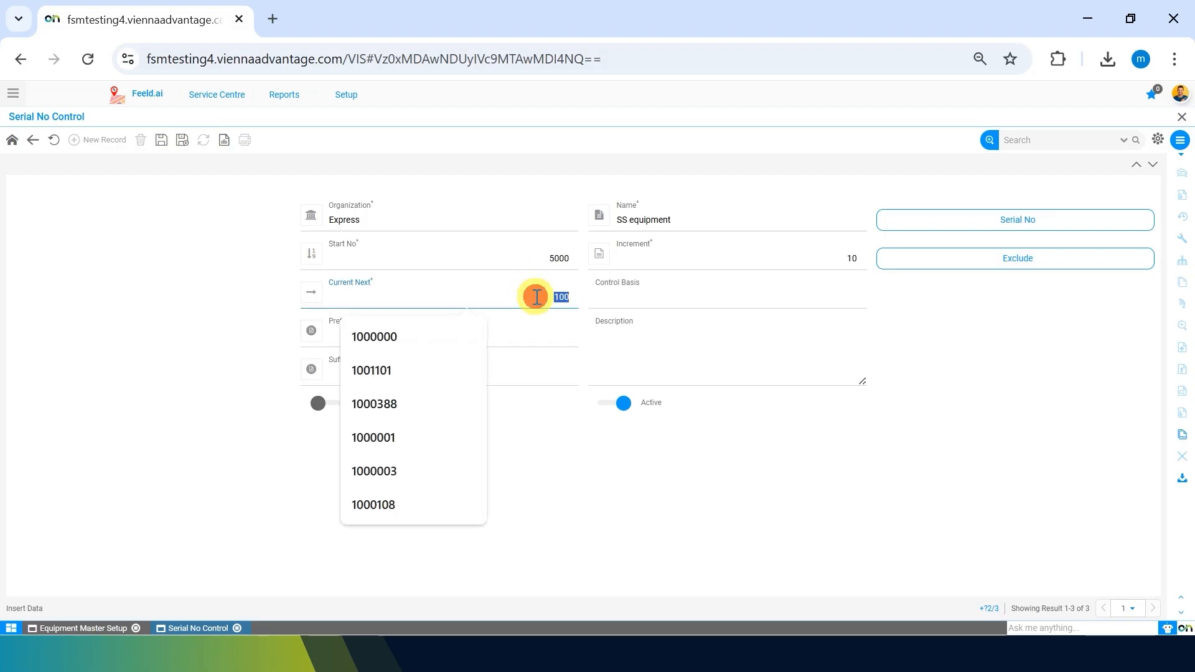
{"action": "type", "text": "5000"}
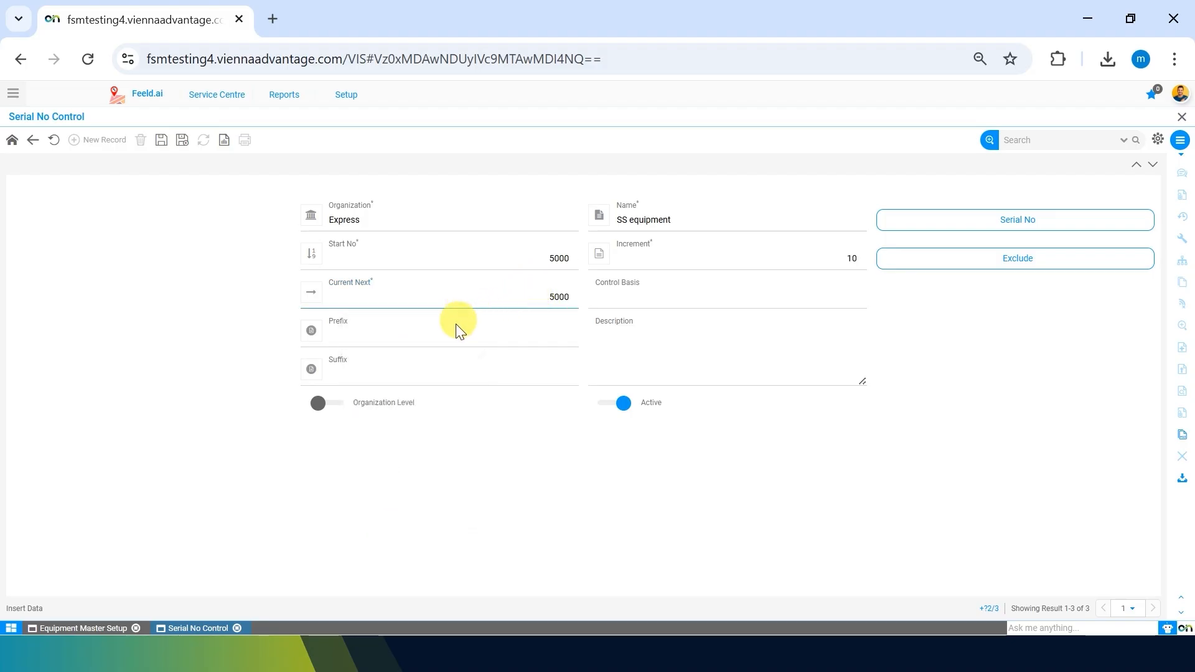
Set prefix SS and Control Basis 'Equipment Category', then save the control.
{"action": "left_click", "coordinate": [443, 336]}
{"action": "type", "text": "SS"}
{"action": "left_click", "coordinate": [422, 483]}
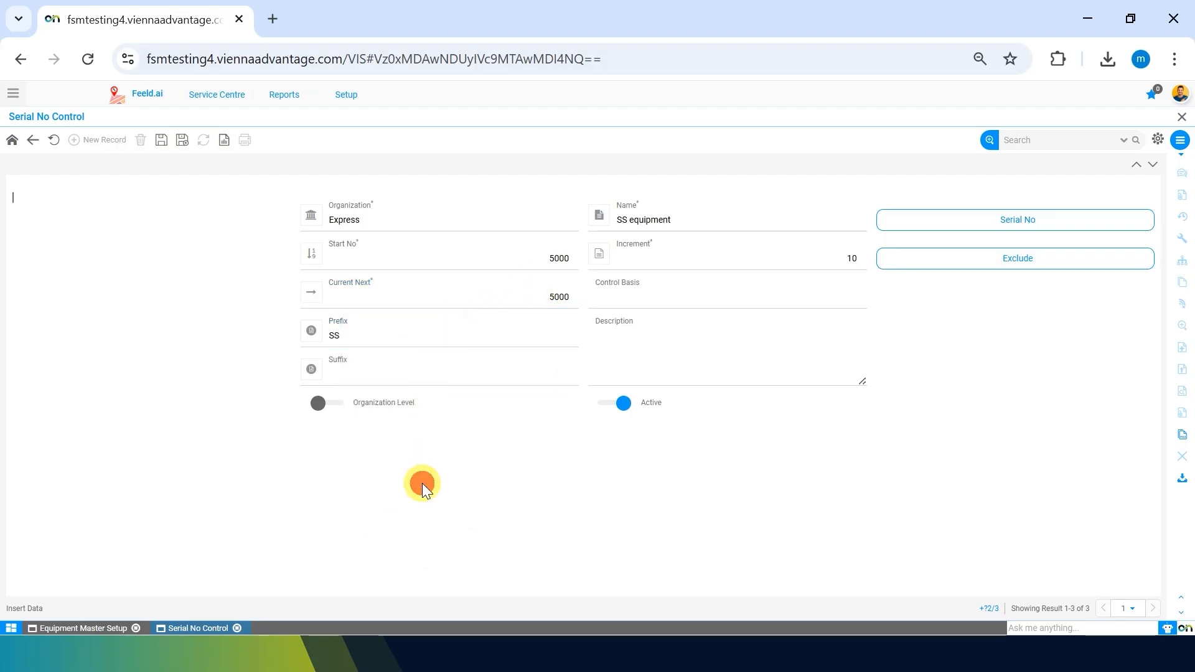
{"action": "left_click", "coordinate": [458, 379]}
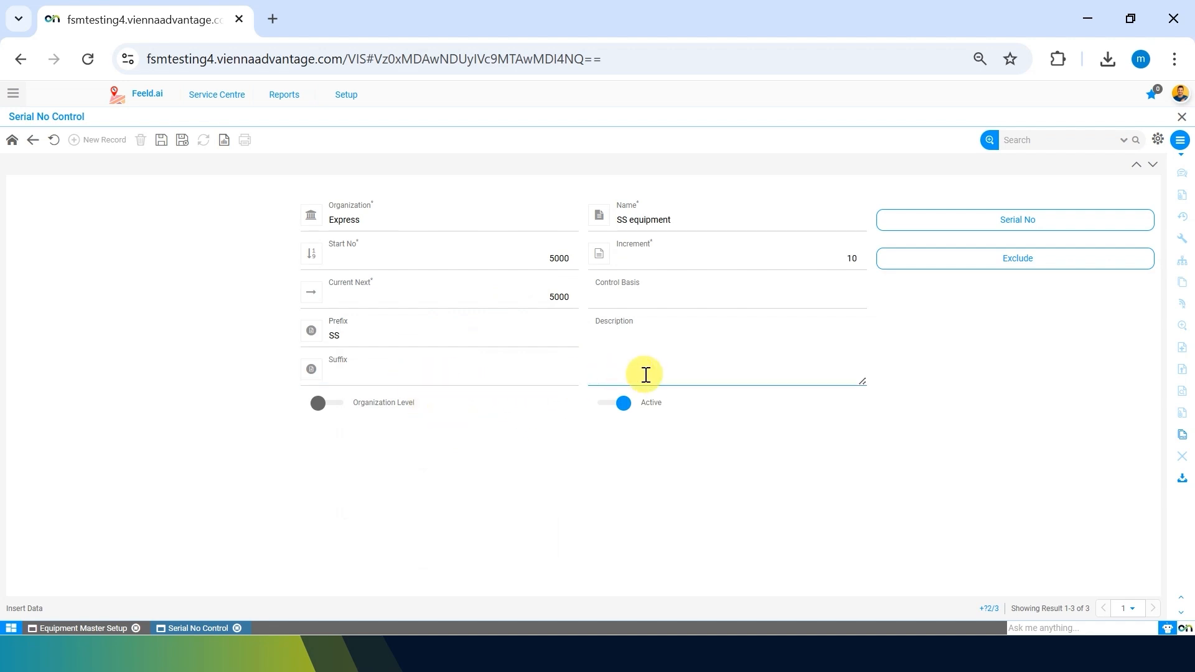
{"action": "left_click", "coordinate": [727, 290]}
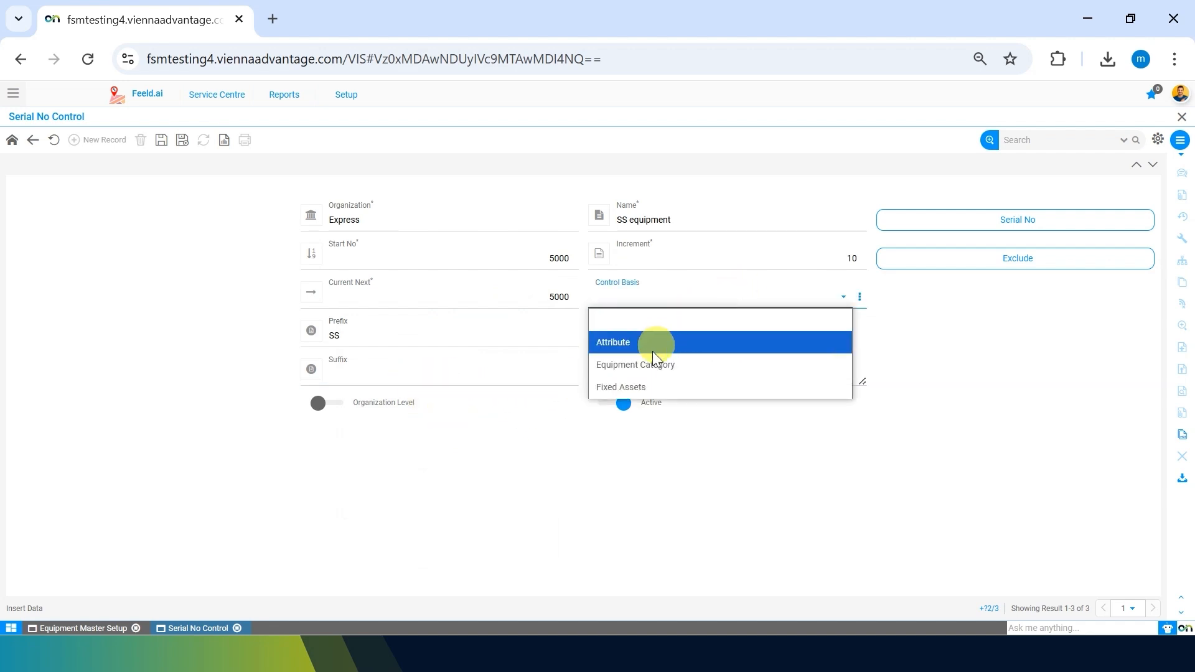
{"action": "left_click", "coordinate": [643, 364]}
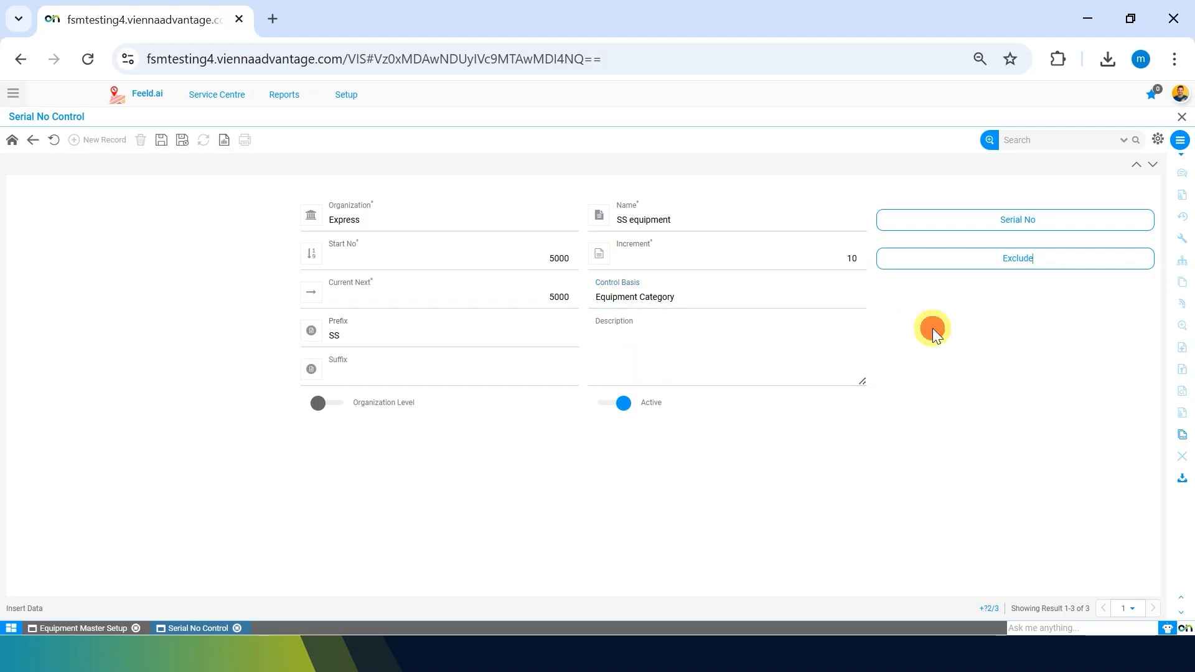
{"action": "left_click", "coordinate": [161, 139]}
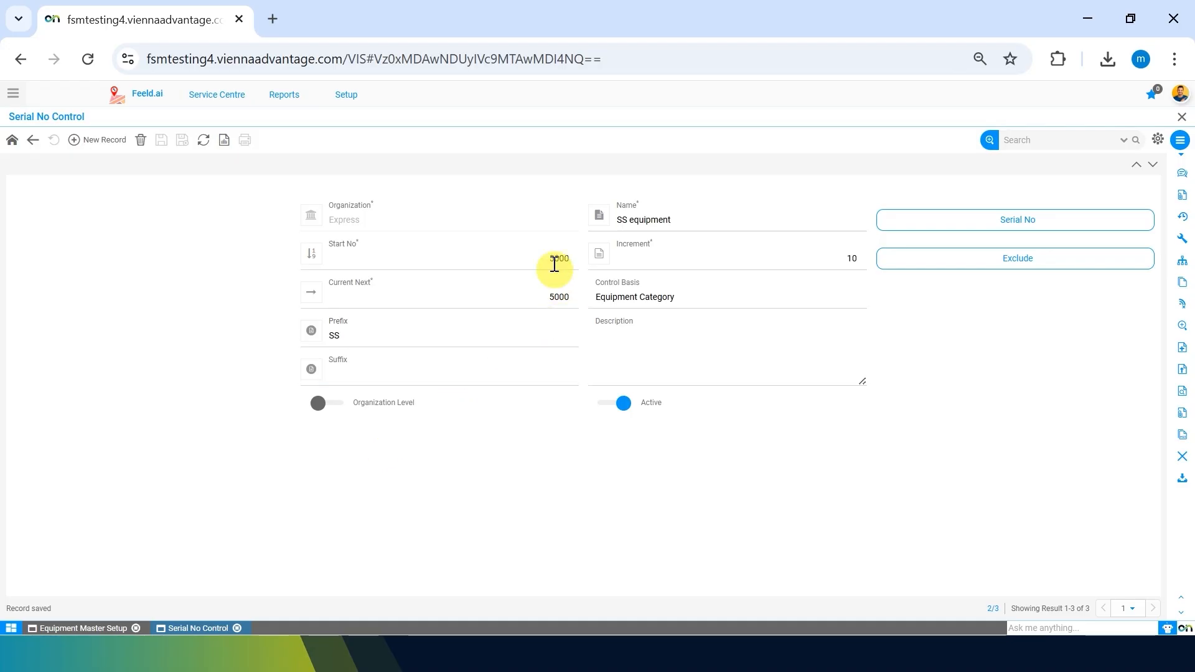
Review the saved control's start number and description, then switch back to the Equipment Master Setup window.
{"action": "left_click", "coordinate": [536, 273]}
{"action": "left_click", "coordinate": [590, 365]}
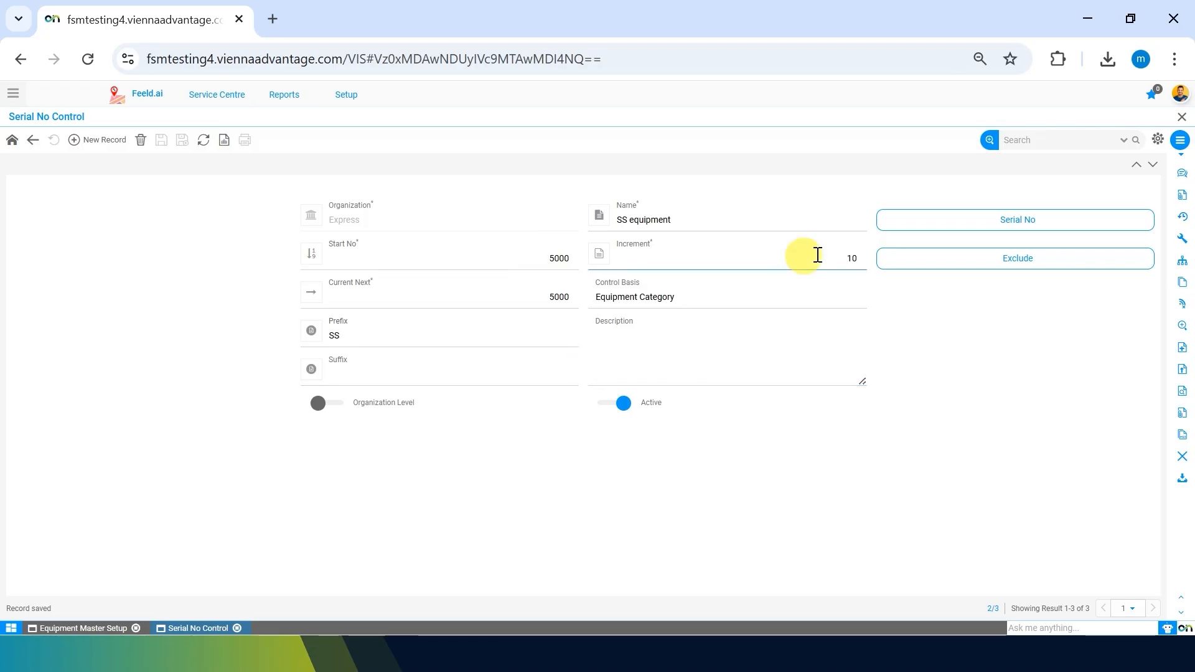
{"action": "left_click", "coordinate": [934, 380]}
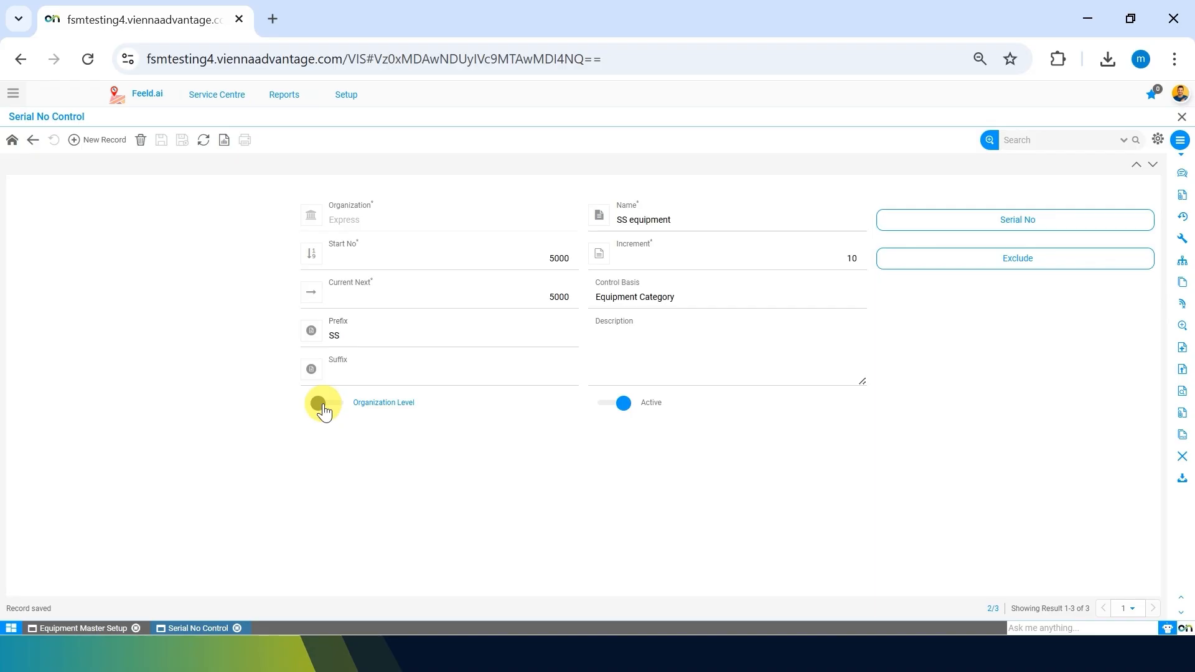
{"action": "left_click", "coordinate": [79, 628]}
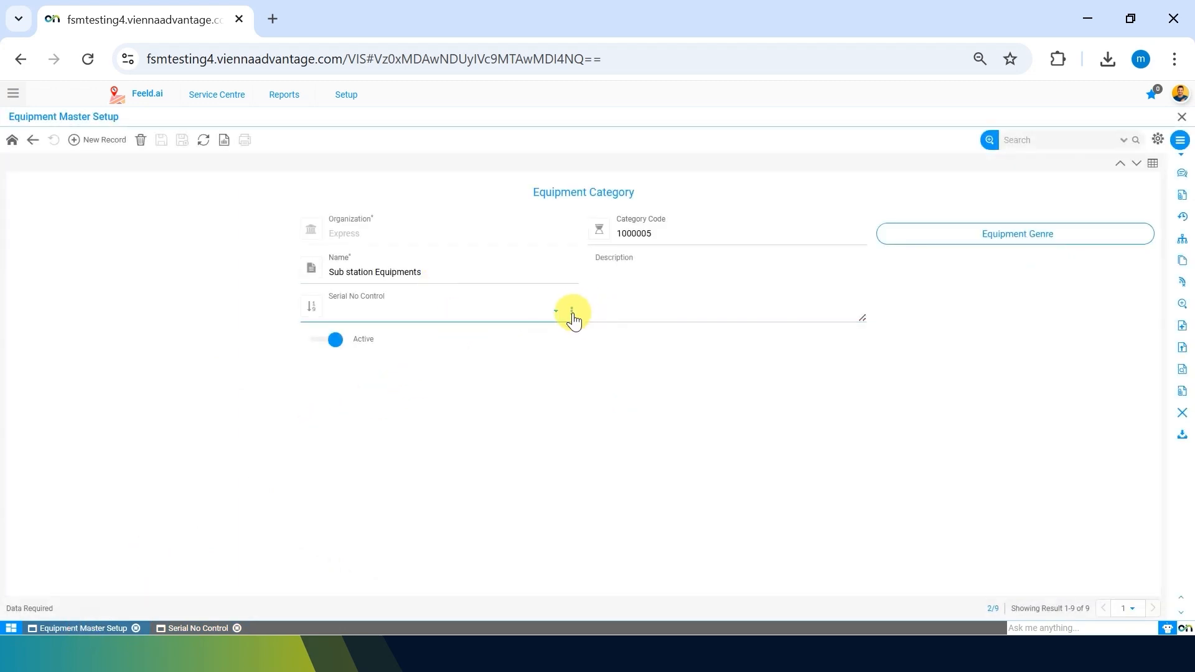
Select 'SS equipment' as Serial No Control, save Sub station Equipments, and go back to the setup menu.
{"action": "left_click", "coordinate": [571, 311]}
{"action": "left_click", "coordinate": [572, 385]}
{"action": "left_click", "coordinate": [470, 309]}
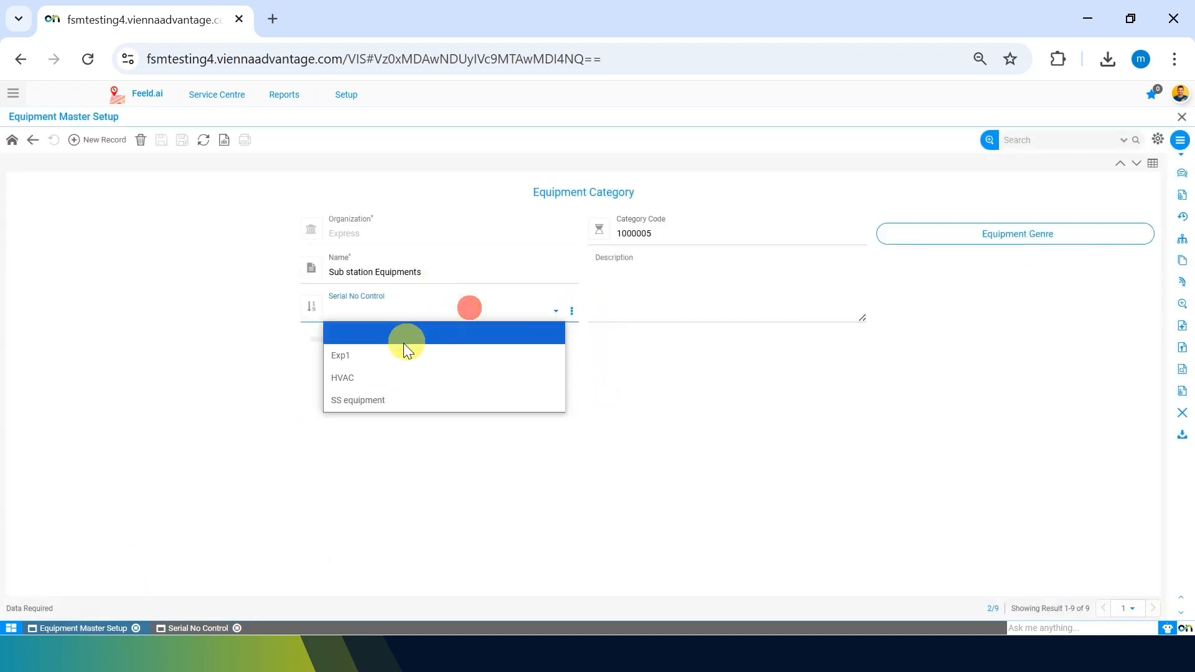
{"action": "left_click", "coordinate": [381, 393]}
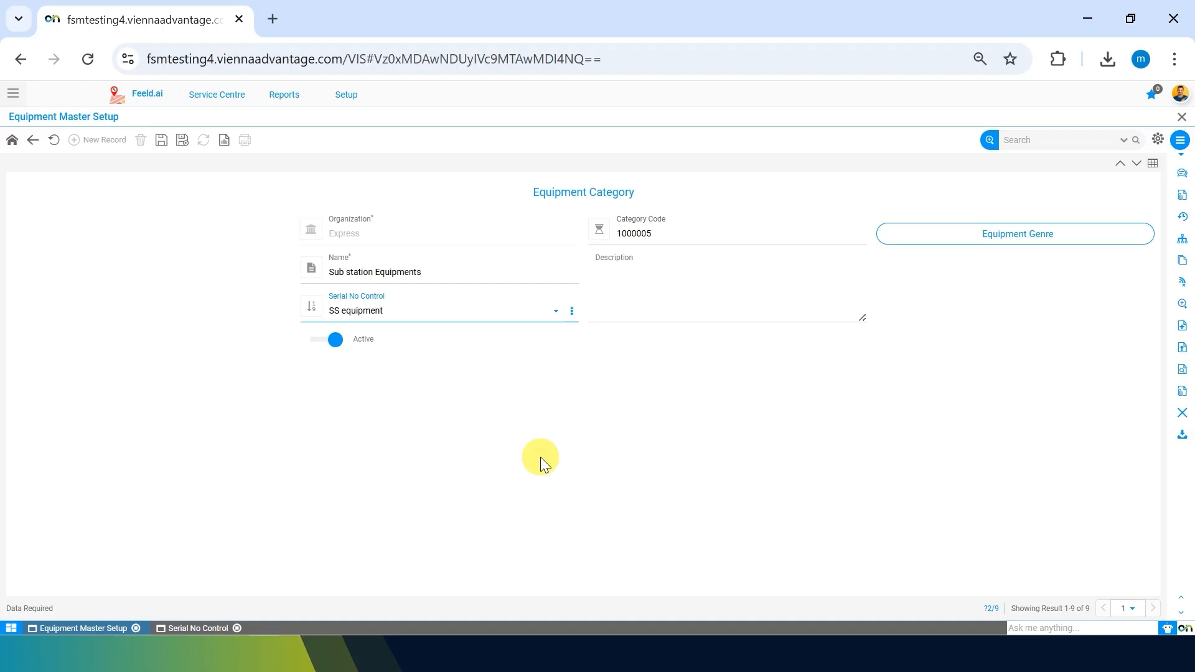
{"action": "left_click", "coordinate": [161, 139]}
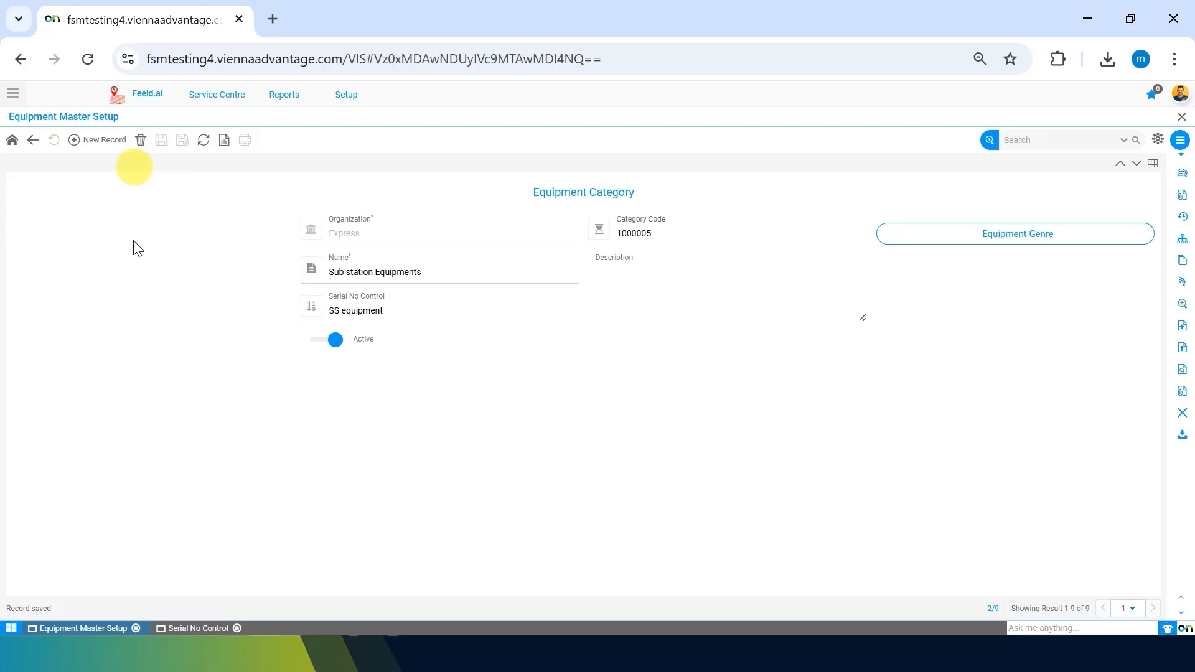
{"action": "left_click", "coordinate": [33, 141]}
{"action": "left_click", "coordinate": [30, 137]}
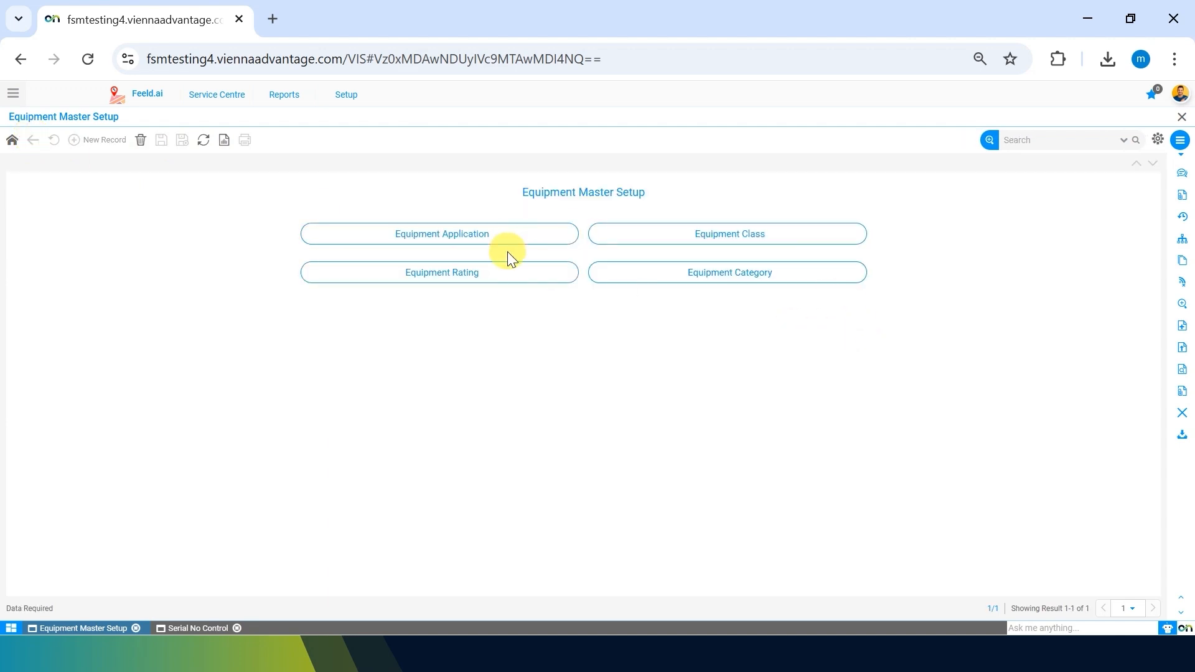
Close the Equipment Master Setup and Serial No Control windows from the bottom window bar.
{"action": "left_click", "coordinate": [344, 649]}
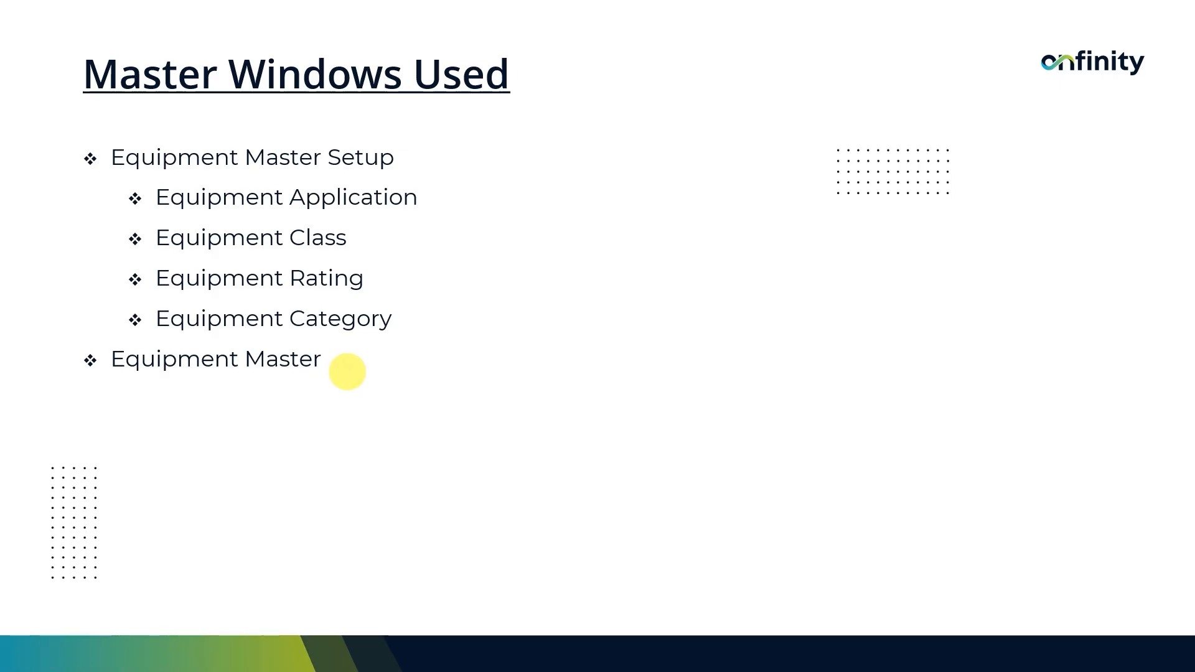
{"action": "key", "text": "alt+Tab"}
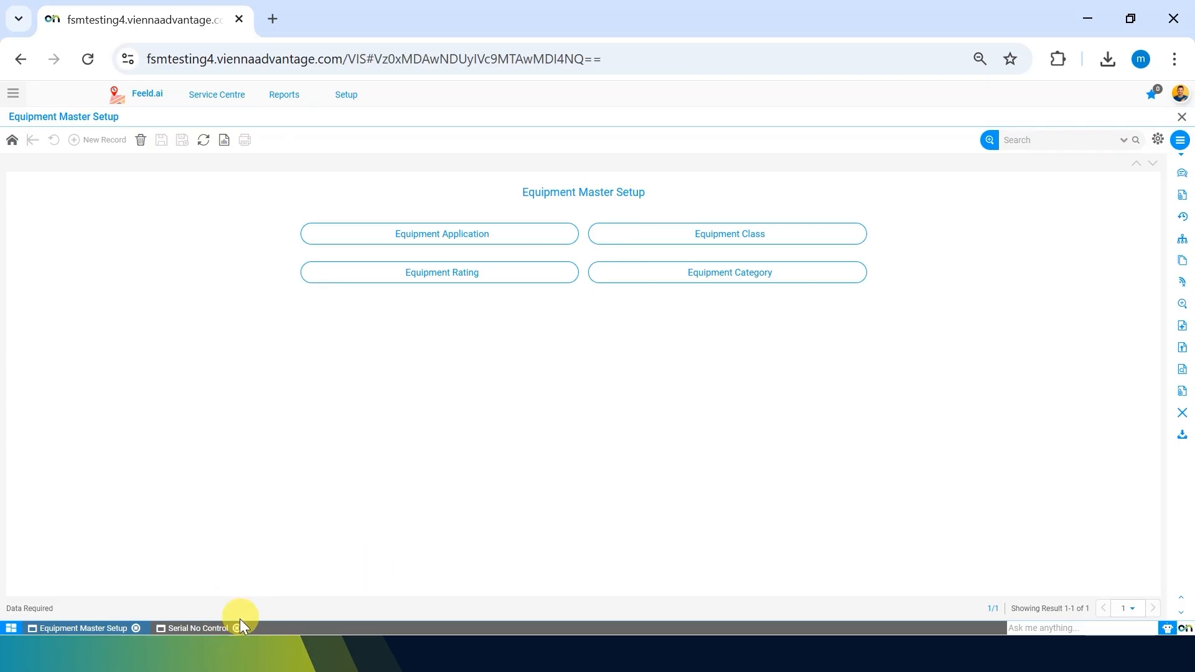
{"action": "left_click", "coordinate": [239, 624]}
{"action": "left_click", "coordinate": [136, 629]}
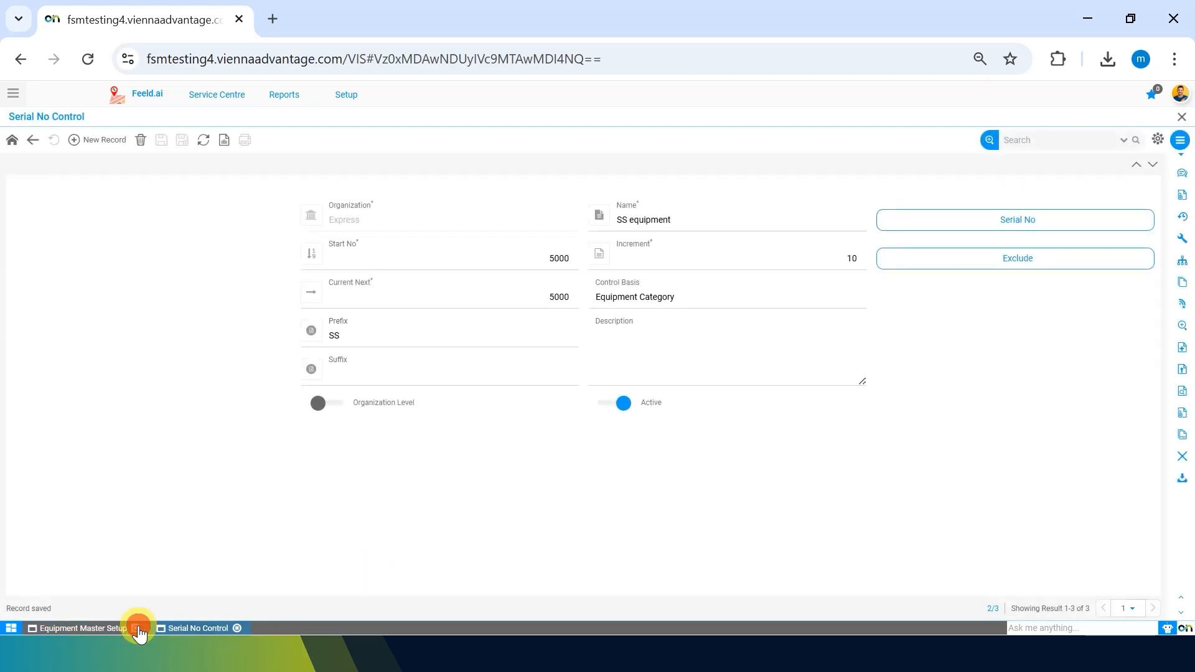
{"action": "left_click", "coordinate": [109, 629]}
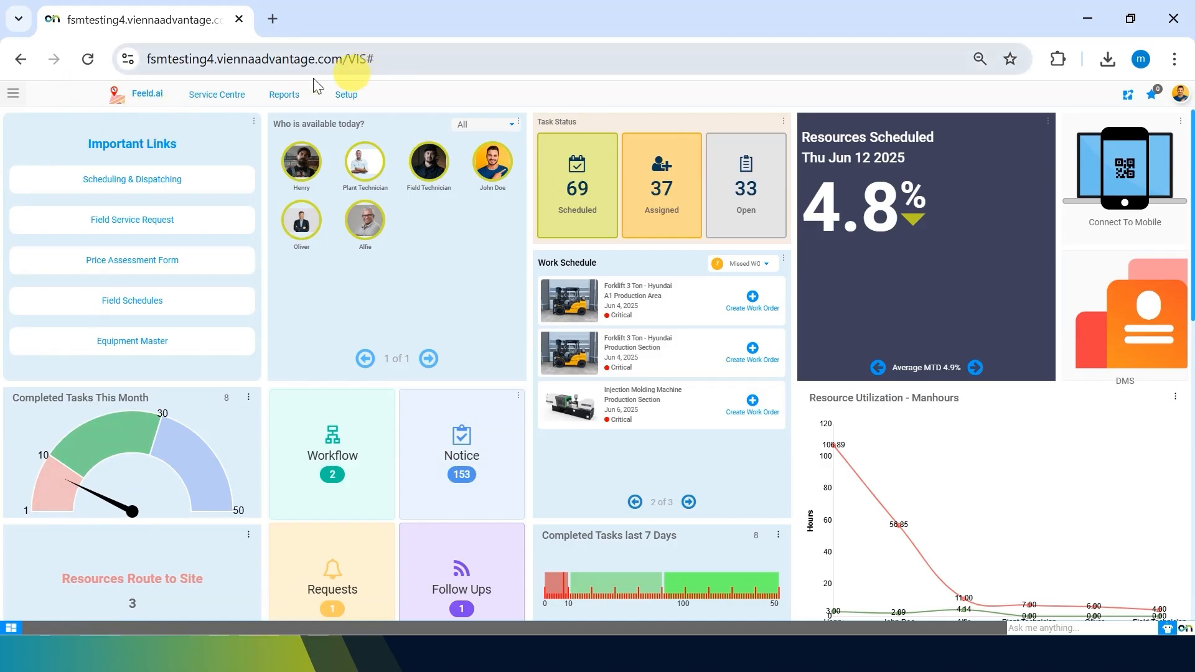
Search the application panel for 'equip', then clear the search and close the panel.
{"action": "mouse_move", "coordinate": [356, 98]}
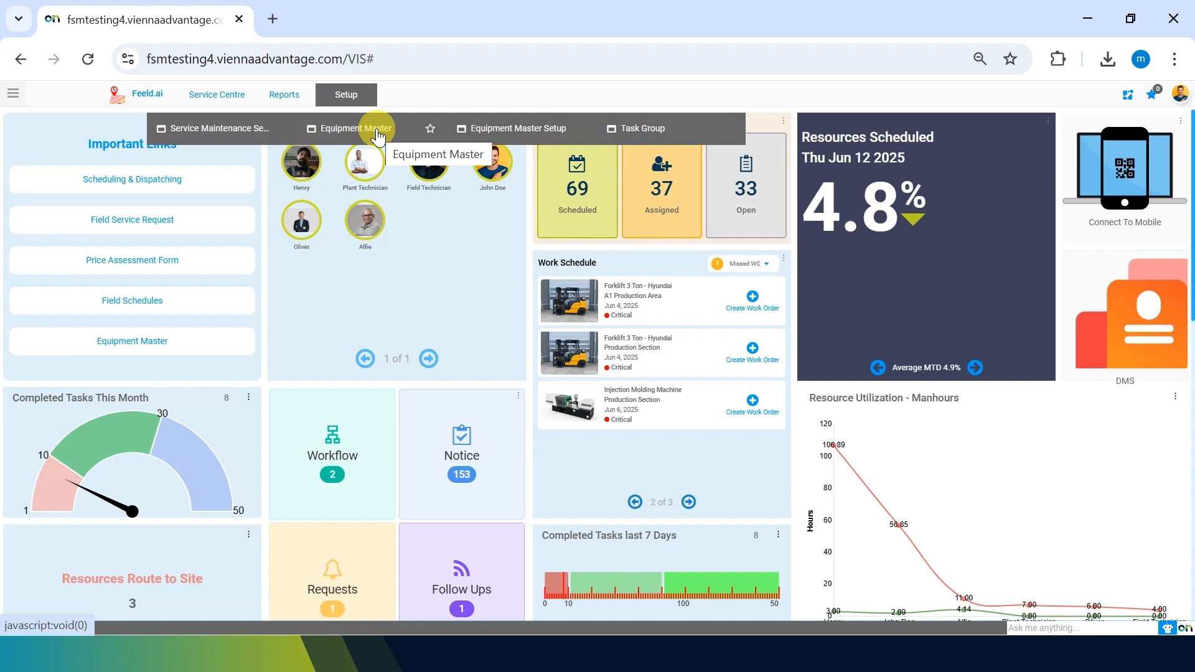
{"action": "left_click", "coordinate": [13, 94]}
{"action": "left_click", "coordinate": [83, 130]}
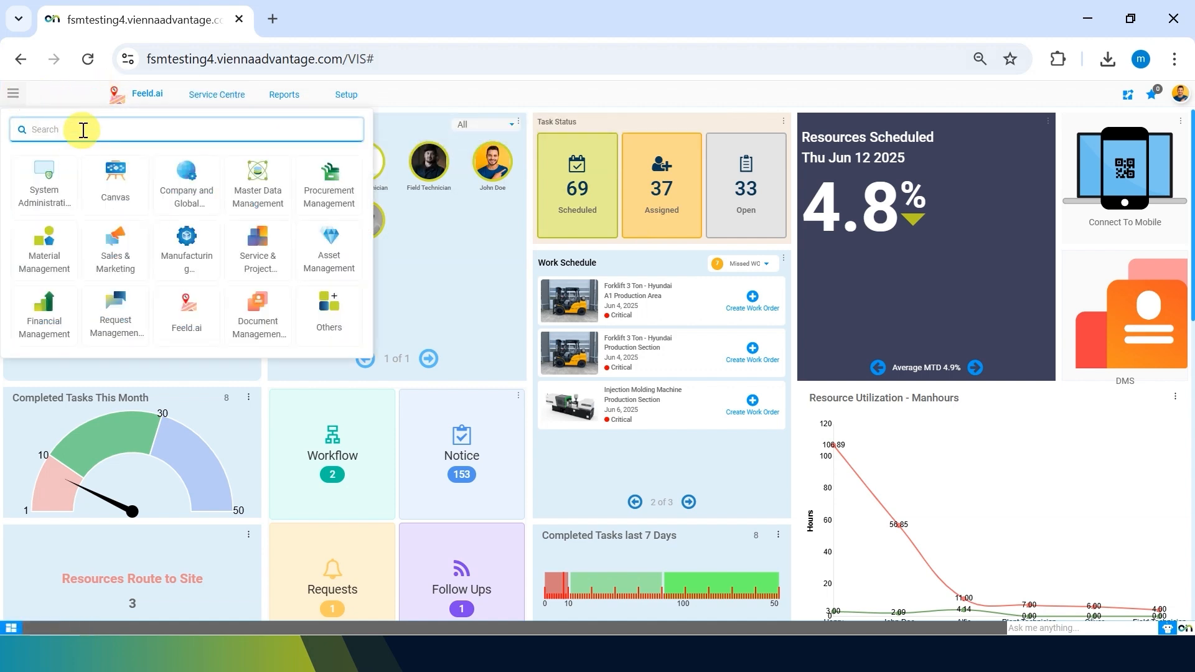
{"action": "type", "text": "equip"}
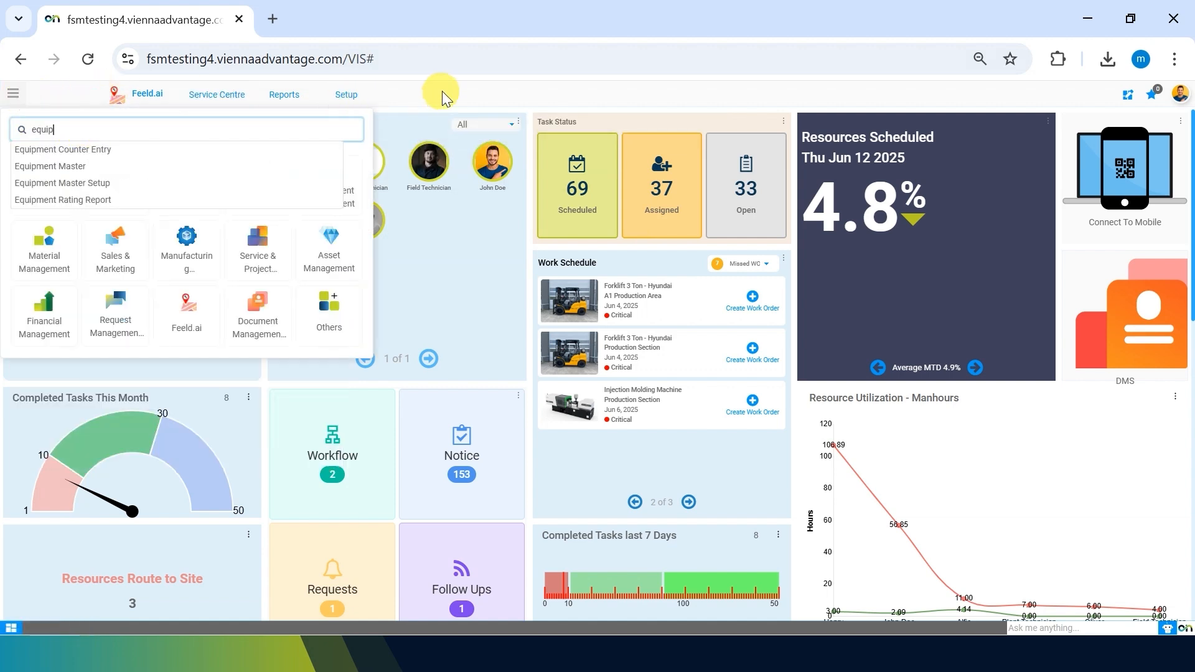
{"action": "key", "text": "BackSpace"}
{"action": "key", "text": "BackSpace"}
{"action": "key", "text": "BackSpace"}
{"action": "key", "text": "BackSpace"}
{"action": "key", "text": "BackSpace"}
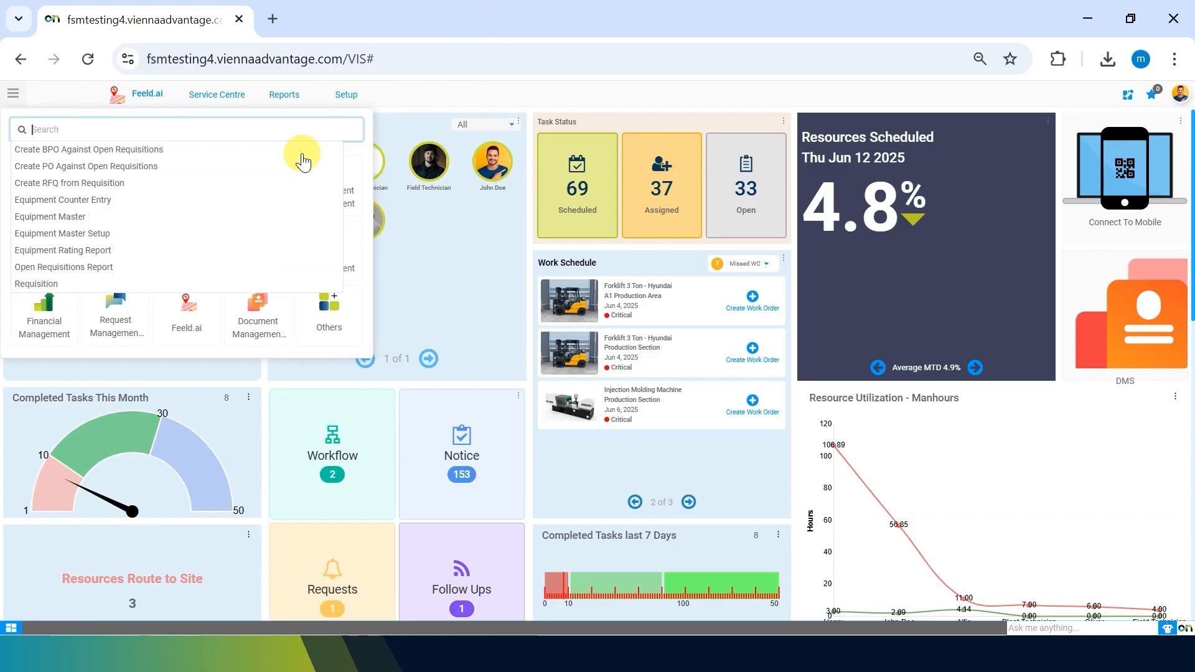
{"action": "left_click", "coordinate": [8, 524]}
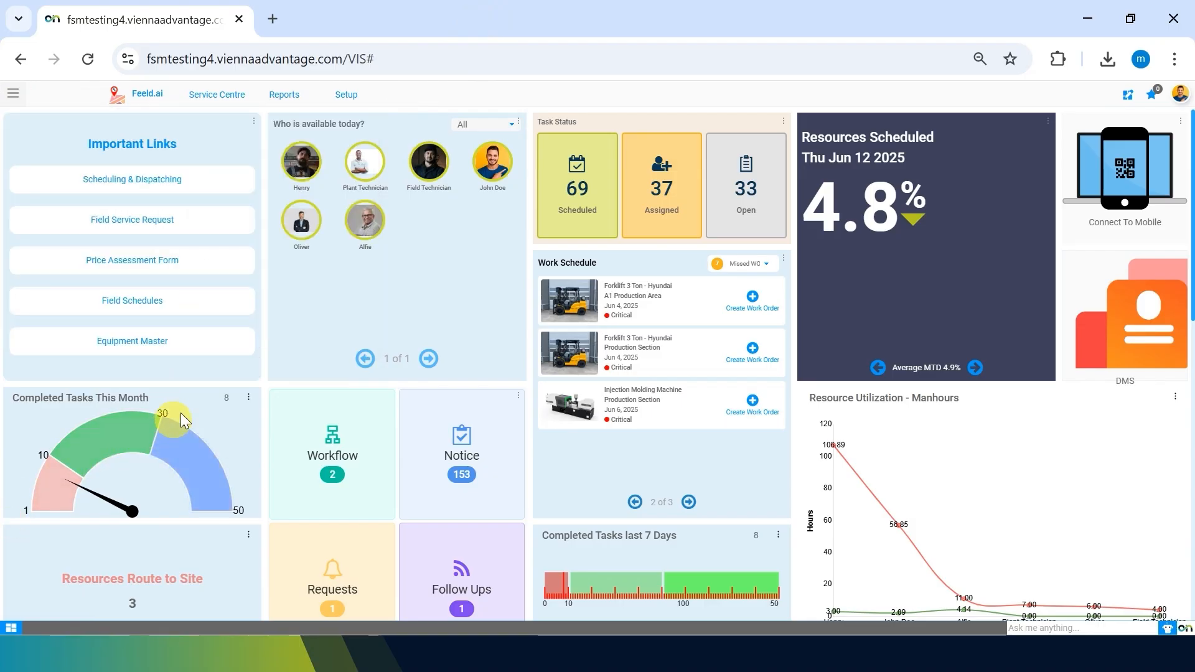
Open Equipment Master and switch to its list view showing 12 equipment assets.
{"action": "left_click", "coordinate": [181, 352]}
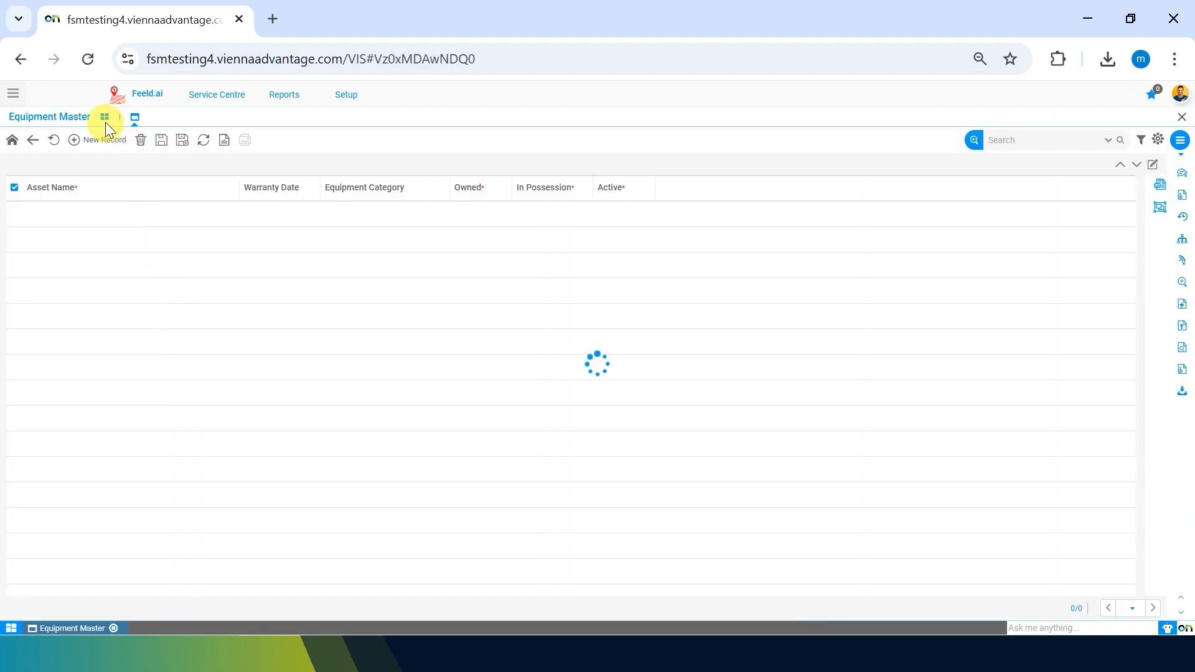
{"action": "left_click", "coordinate": [106, 121]}
{"action": "scroll", "coordinate": [379, 379], "scroll_direction": "down", "scroll_amount": 1}
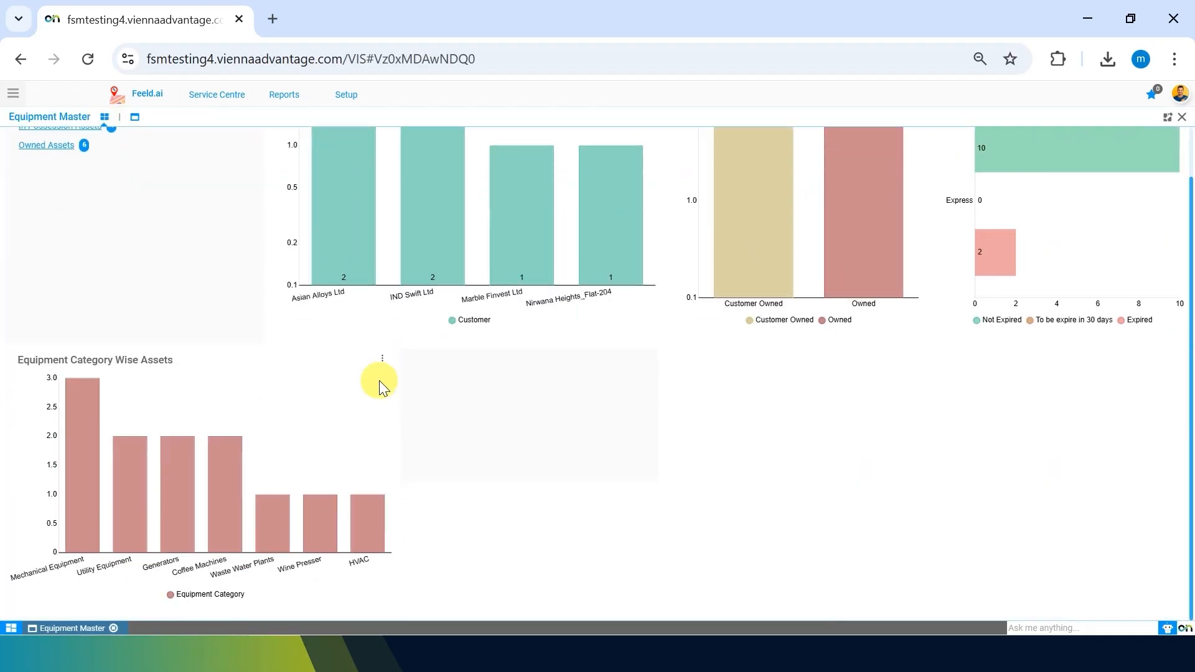
{"action": "scroll", "coordinate": [379, 383], "scroll_direction": "up", "scroll_amount": 1}
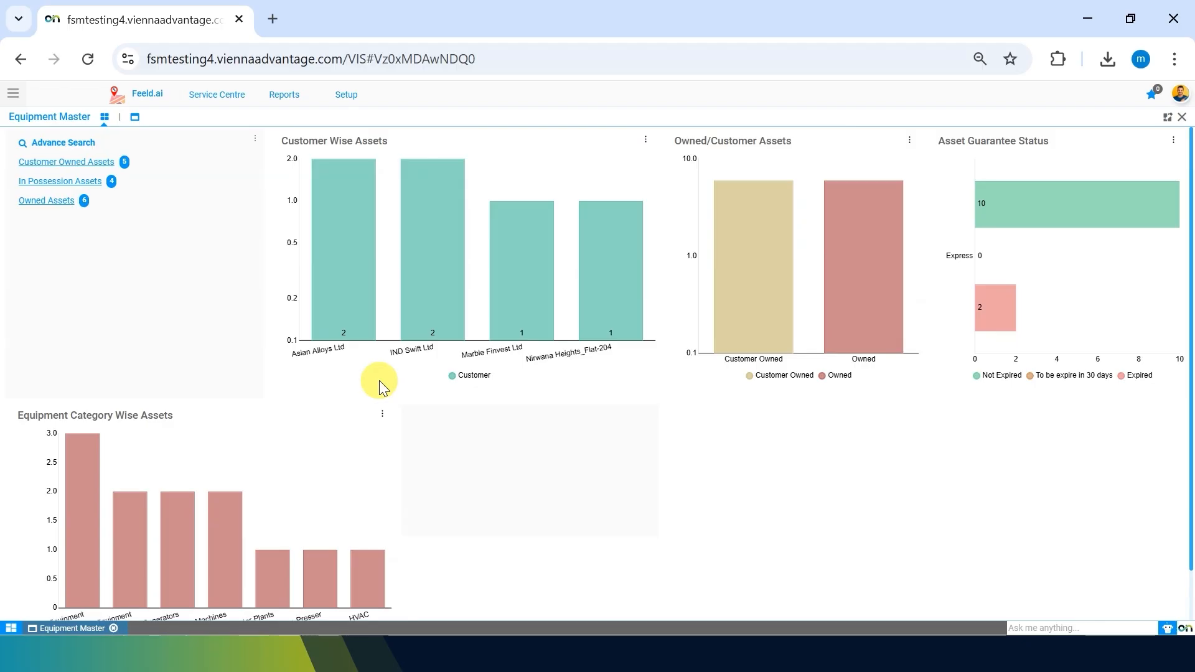
{"action": "left_click", "coordinate": [135, 118]}
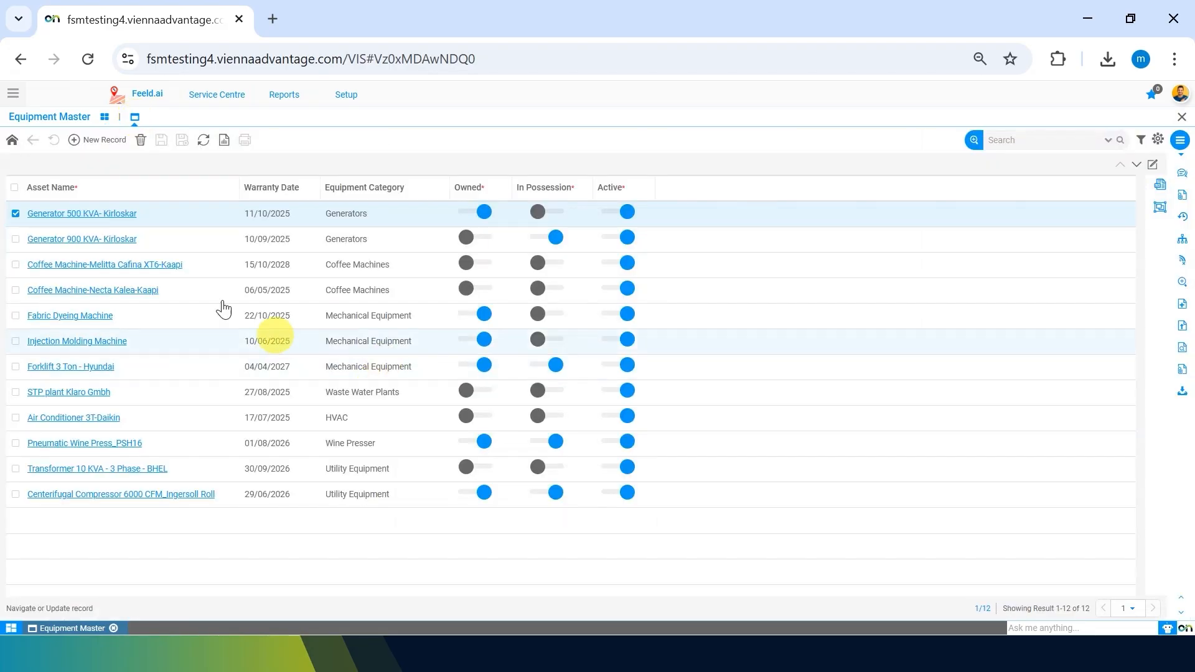
{"action": "left_click", "coordinate": [90, 240]}
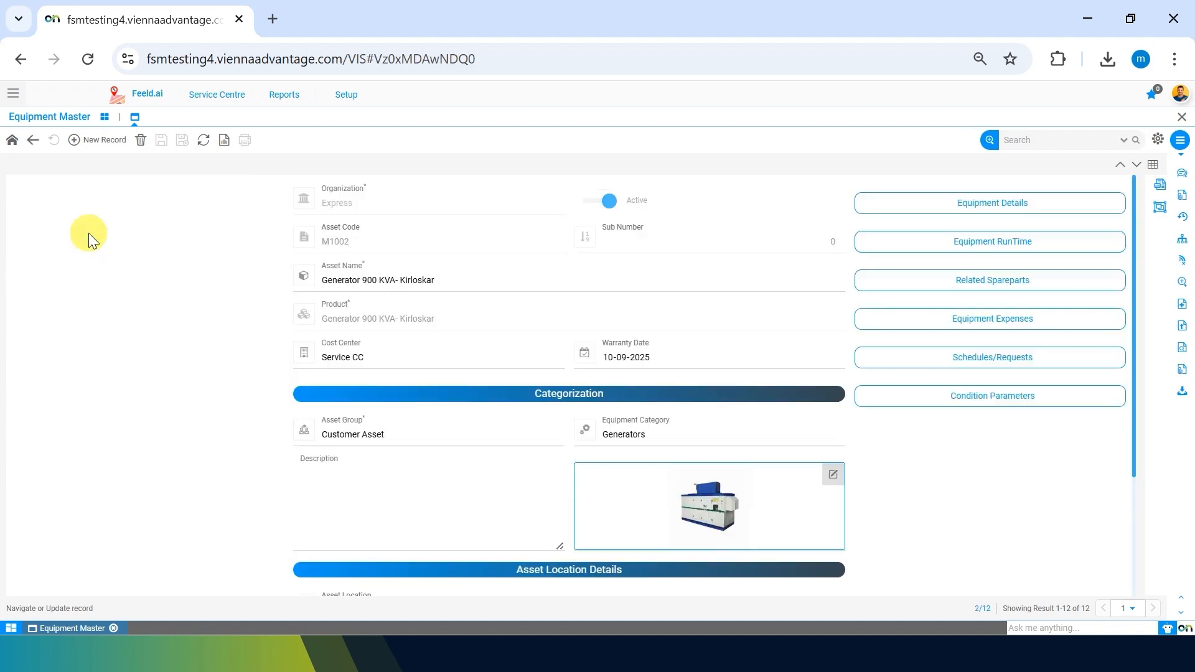
{"action": "scroll", "coordinate": [985, 491], "scroll_direction": "down", "scroll_amount": 3}
{"action": "scroll", "coordinate": [984, 491], "scroll_direction": "up", "scroll_amount": 3}
{"action": "scroll", "coordinate": [229, 435], "scroll_direction": "down", "scroll_amount": 3}
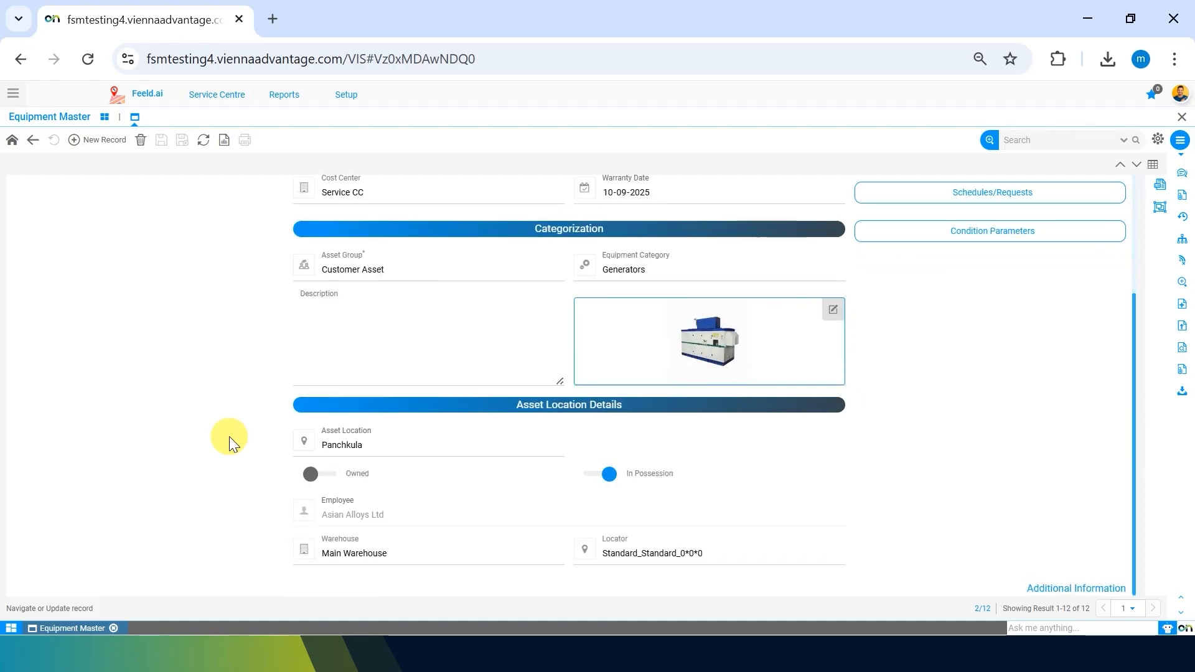
{"action": "scroll", "coordinate": [229, 436], "scroll_direction": "up", "scroll_amount": 2}
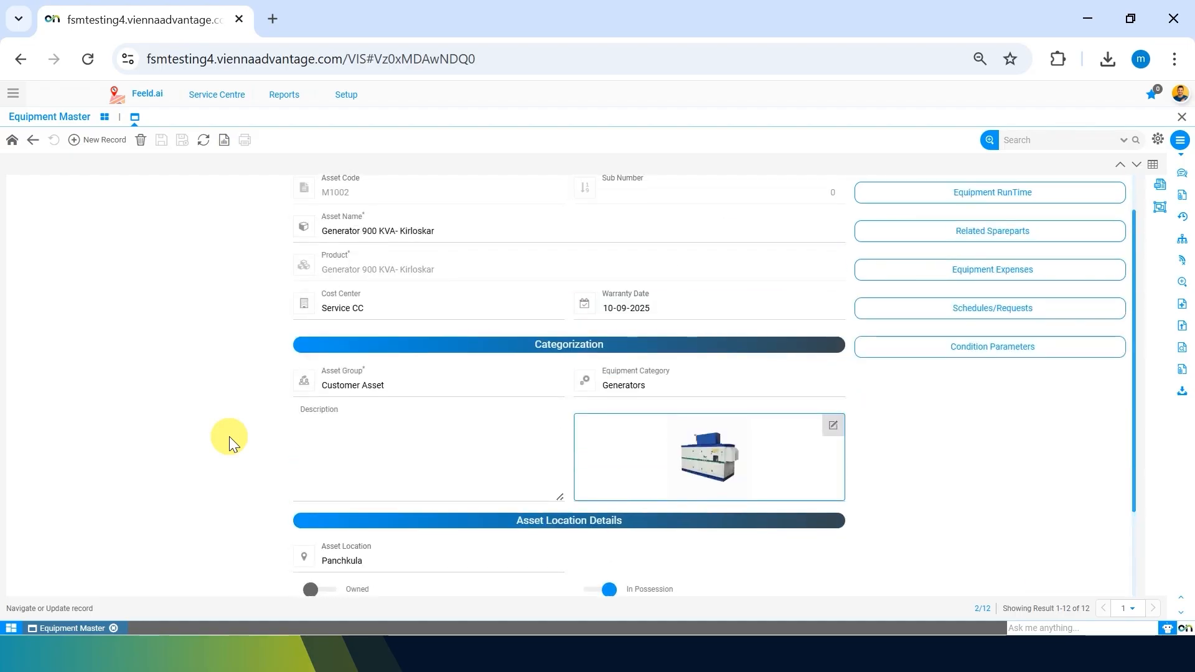
{"action": "scroll", "coordinate": [229, 436], "scroll_direction": "up", "scroll_amount": 1}
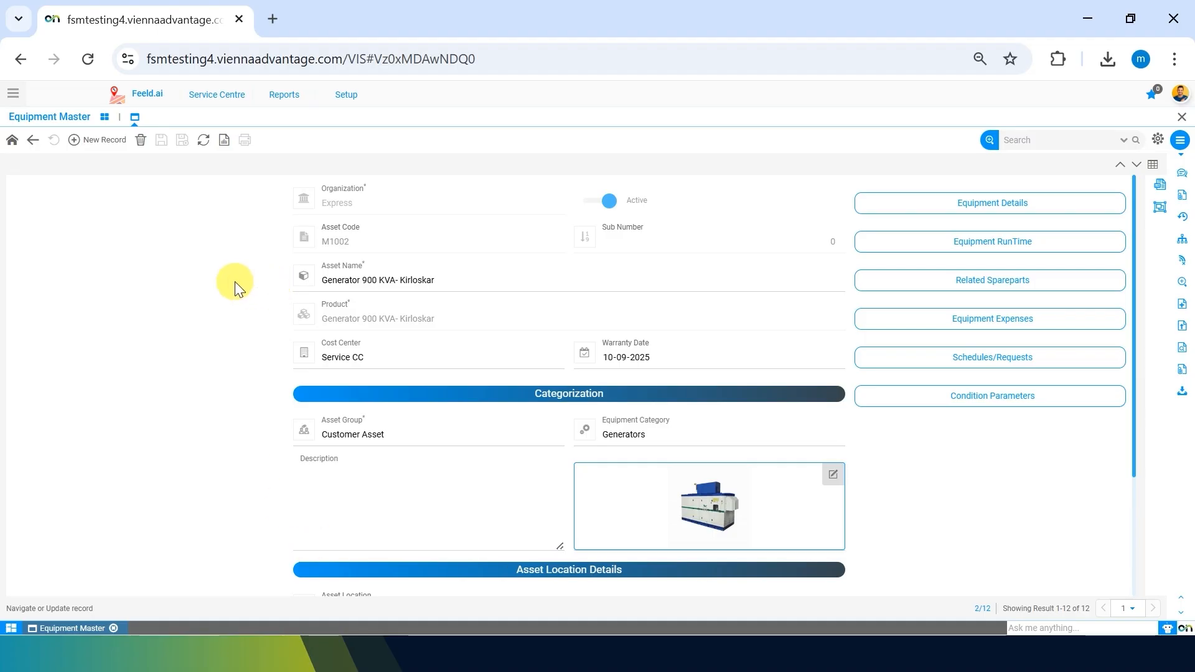
{"action": "scroll", "coordinate": [244, 426], "scroll_direction": "down", "scroll_amount": 4}
{"action": "scroll", "coordinate": [241, 429], "scroll_direction": "up", "scroll_amount": 4}
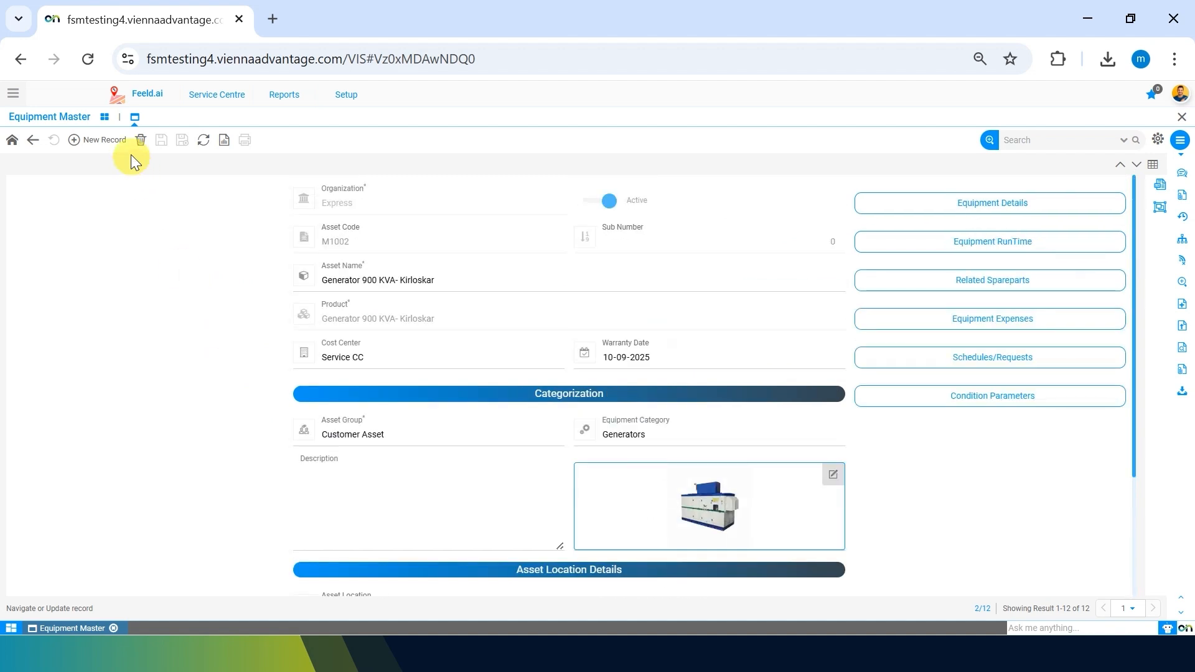
Create a blank Express equipment record and visit its Asset Code, Asset Group and Asset Name fields.
{"action": "left_click", "coordinate": [111, 147]}
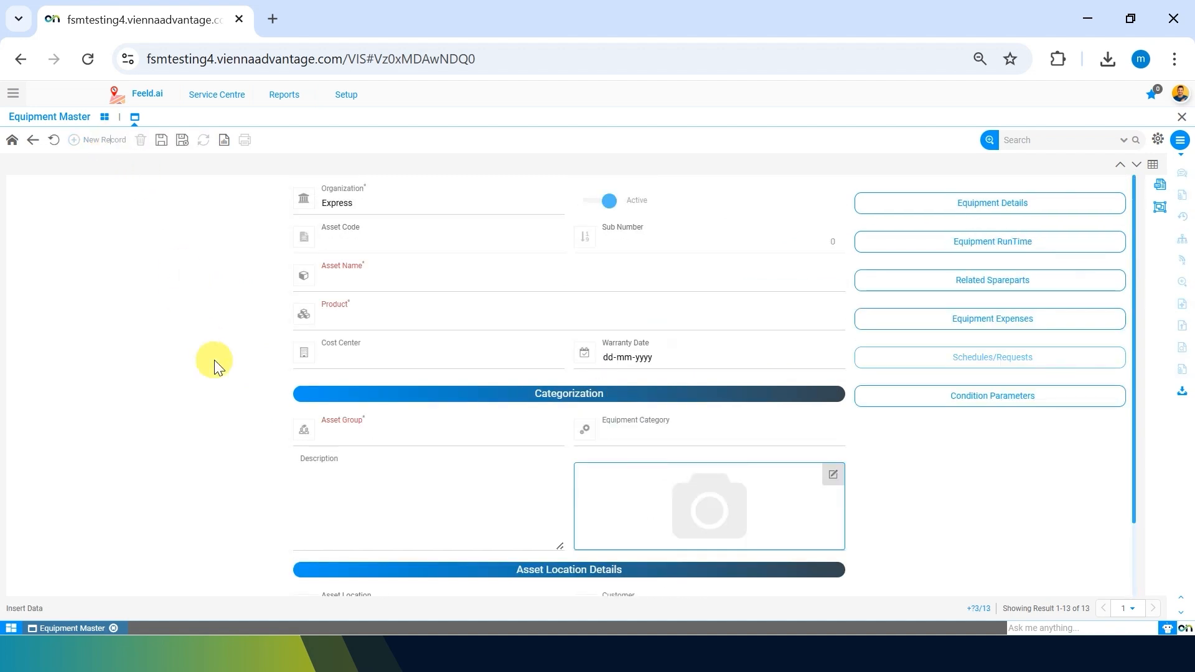
{"action": "left_click", "coordinate": [389, 240]}
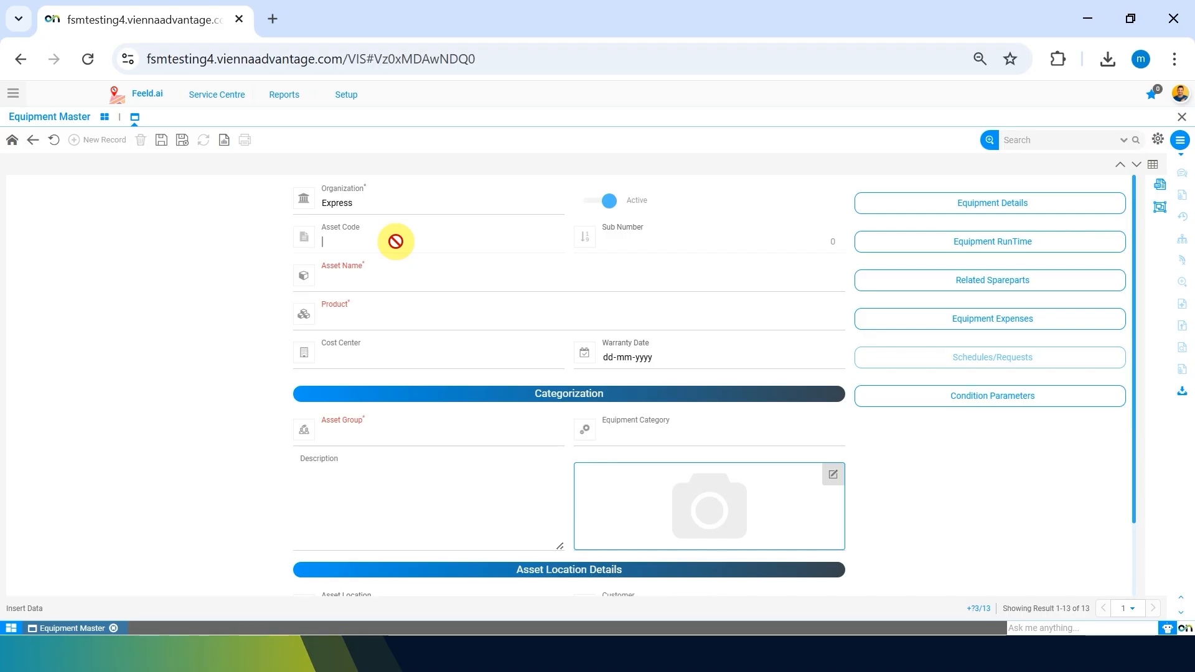
{"action": "left_click", "coordinate": [484, 435]}
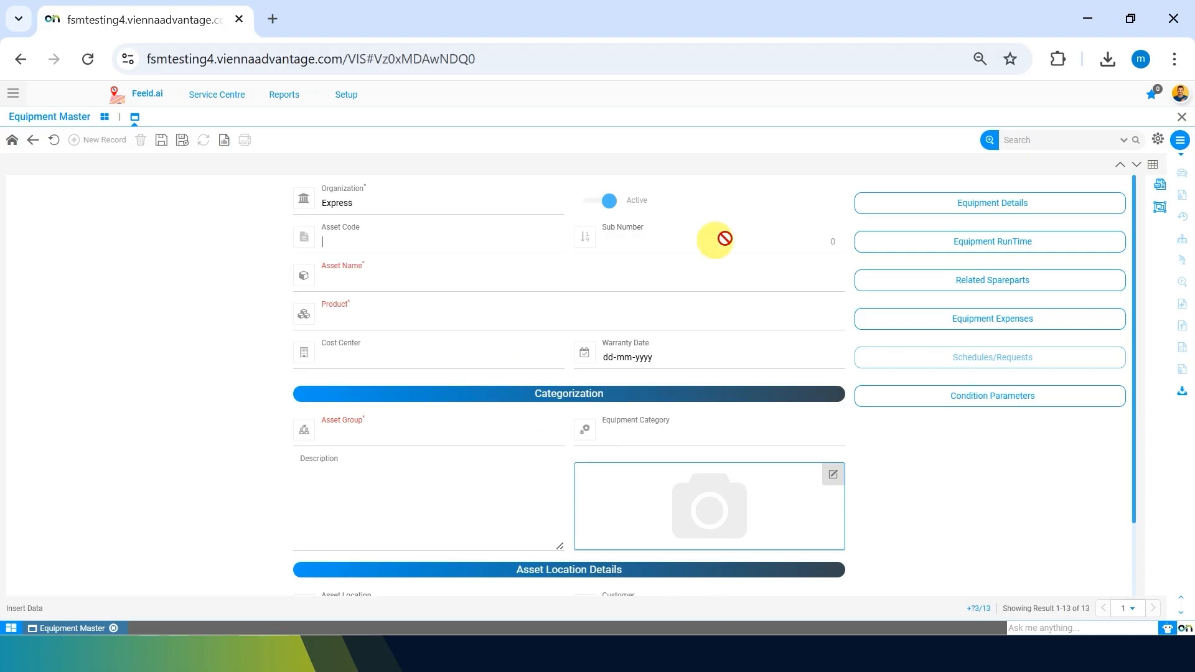
{"action": "left_click", "coordinate": [451, 286]}
{"action": "left_click", "coordinate": [190, 324]}
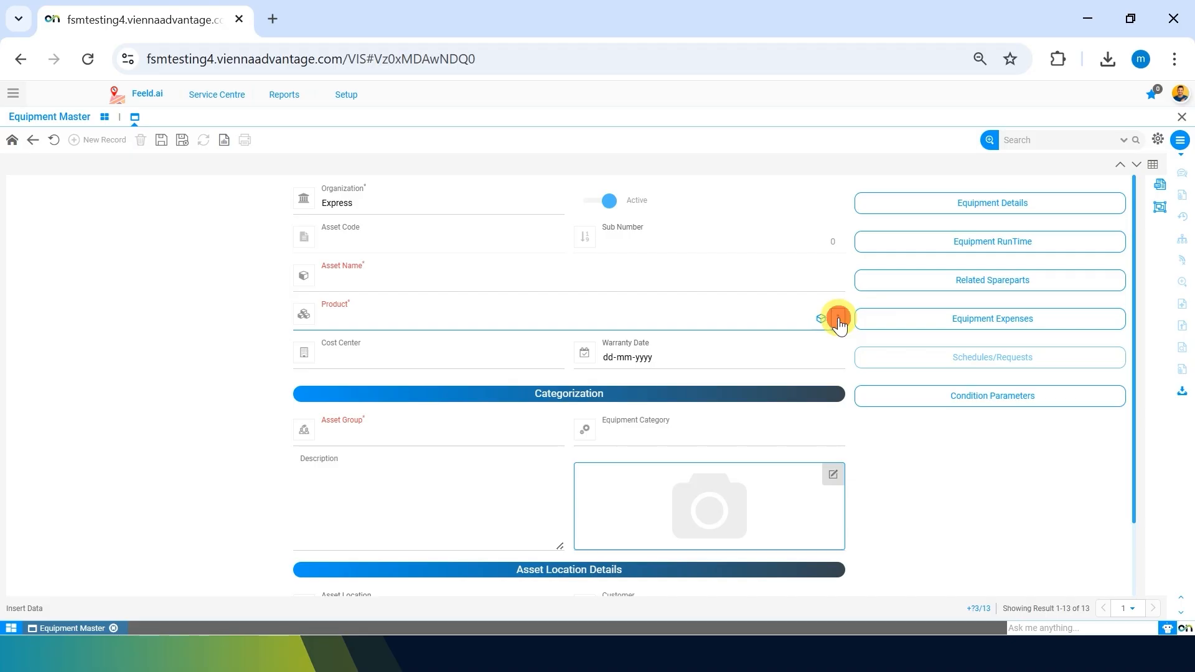
From the Product field, add a new product of type Item in category Customer Asset.
{"action": "left_click", "coordinate": [838, 319]}
{"action": "left_click", "coordinate": [862, 398]}
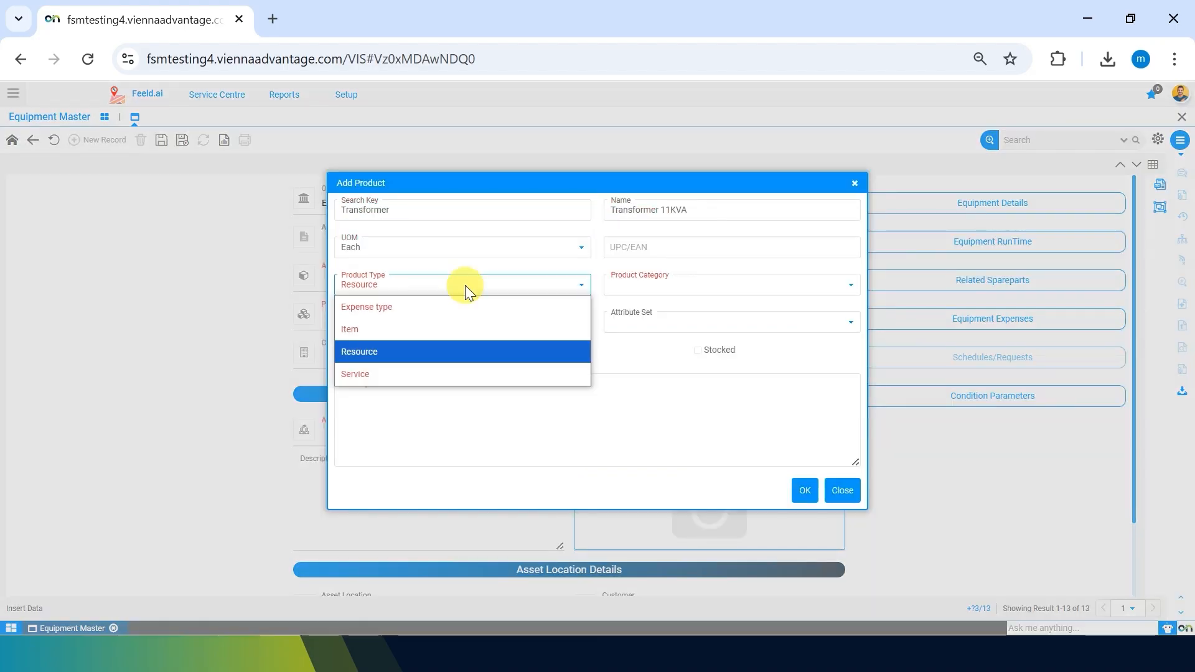
{"action": "key", "text": "Up"}
{"action": "key", "text": "Return"}
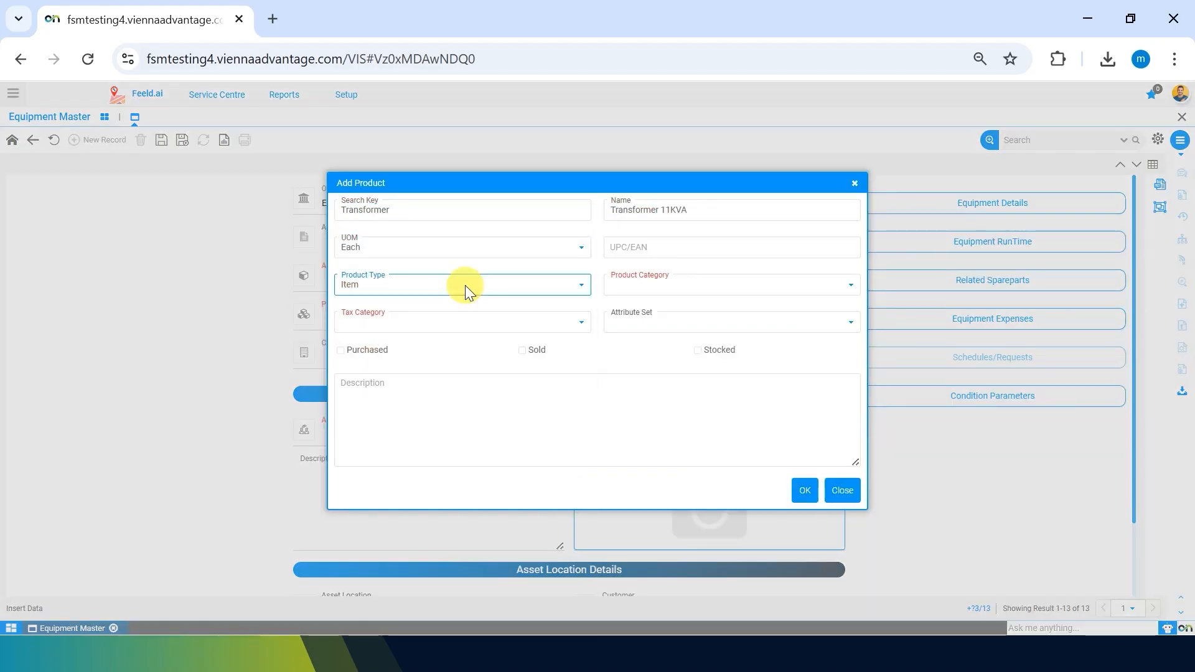
{"action": "left_click", "coordinate": [633, 285]}
{"action": "key", "text": "Down"}
{"action": "key", "text": "Down"}
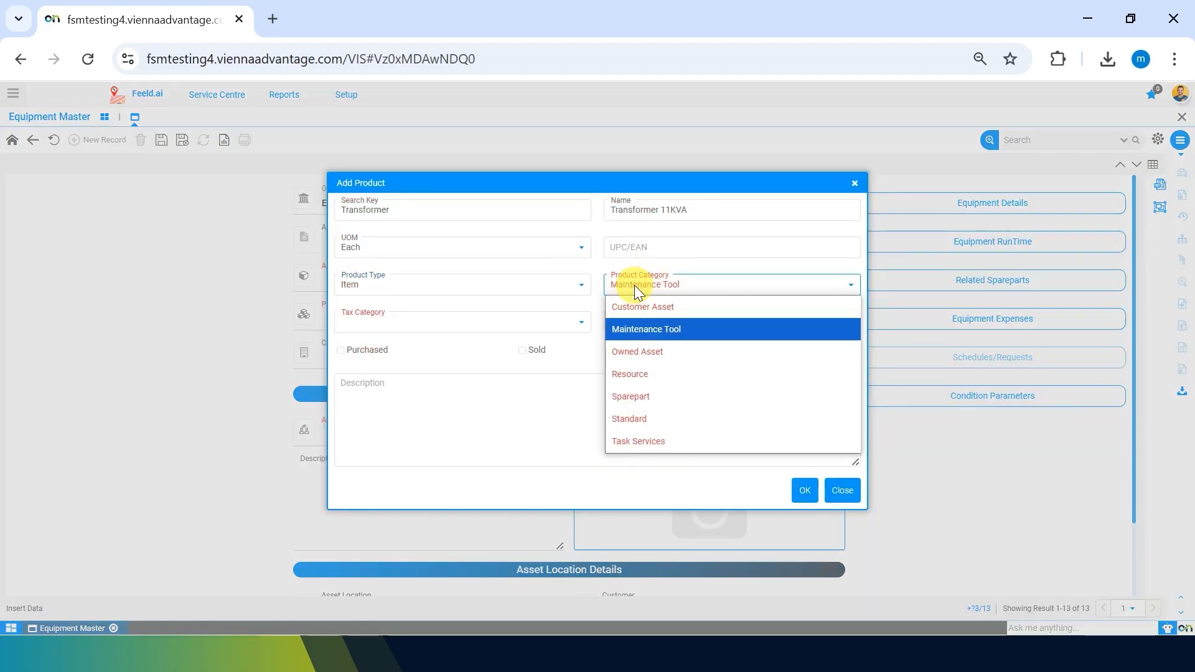
{"action": "key", "text": "Down"}
{"action": "key", "text": "Down"}
{"action": "key", "text": "Down"}
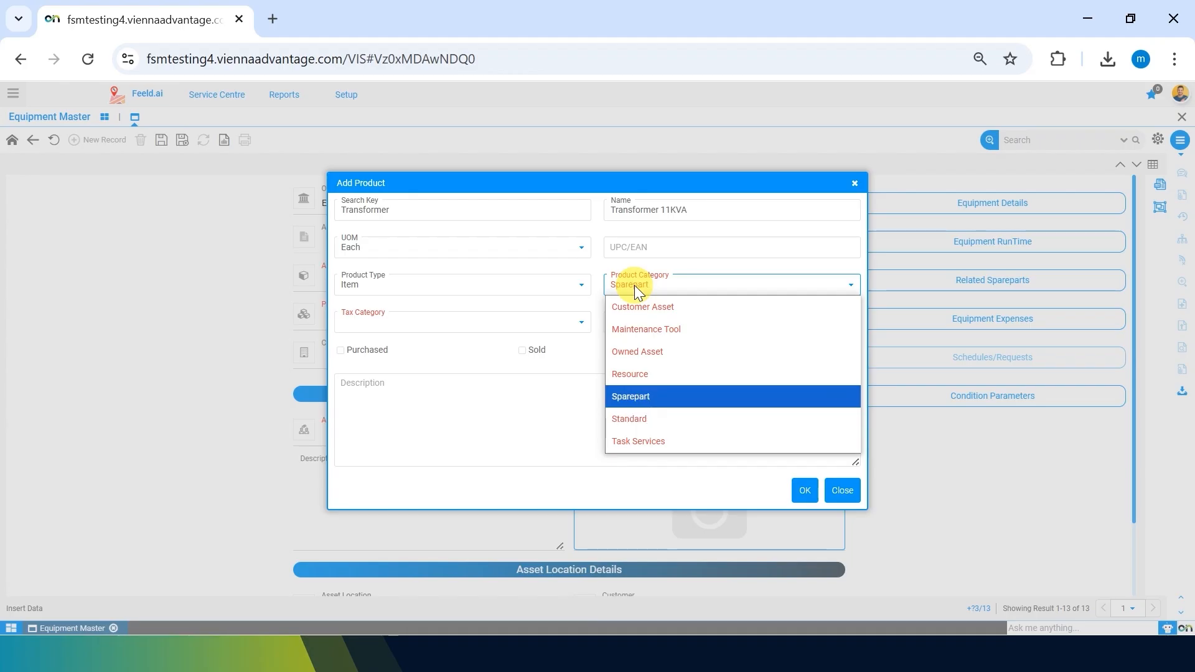
{"action": "key", "text": "Up"}
{"action": "key", "text": "Up"}
{"action": "key", "text": "Up"}
{"action": "key", "text": "Up"}
{"action": "key", "text": "Return"}
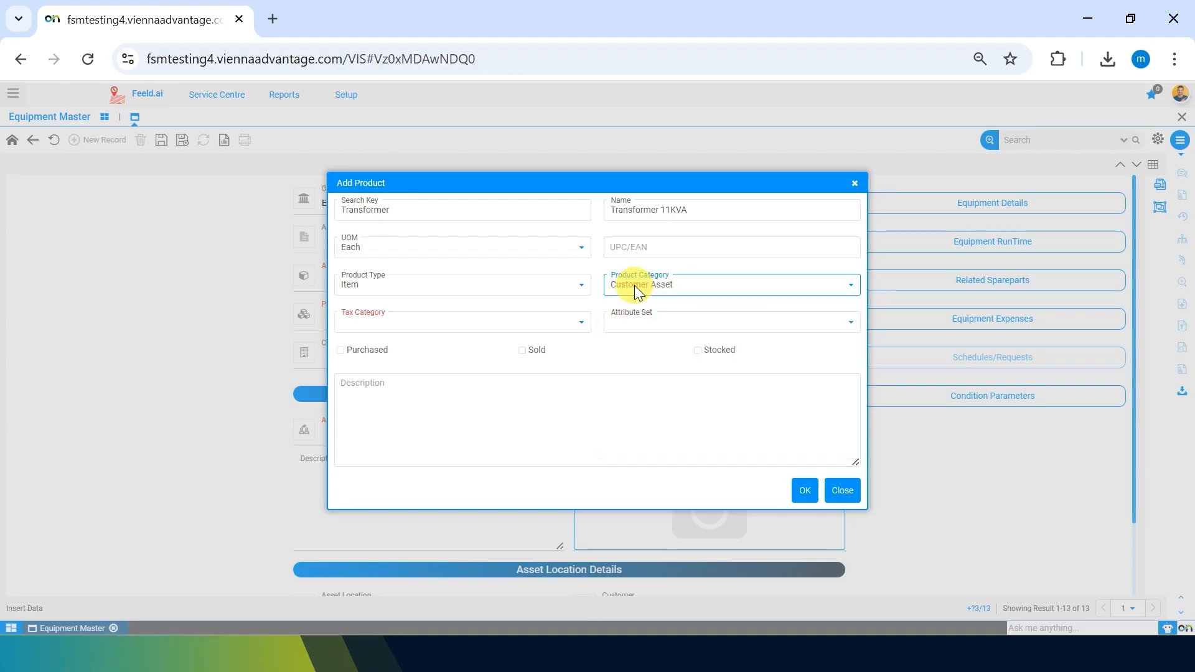
Give Transformer 11KVA the Standard tax category, tick Purchased and Stocked, and save it.
{"action": "left_click", "coordinate": [475, 320]}
{"action": "key", "text": "Down"}
{"action": "key", "text": "Return"}
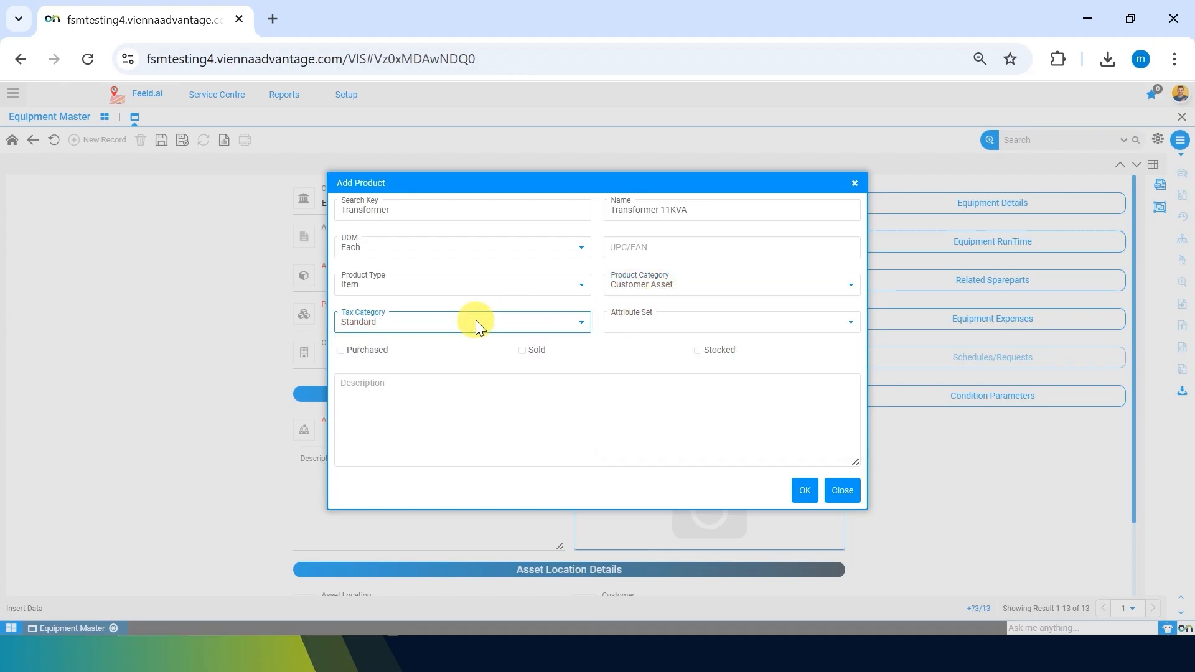
{"action": "left_click", "coordinate": [625, 349]}
{"action": "left_click", "coordinate": [339, 351]}
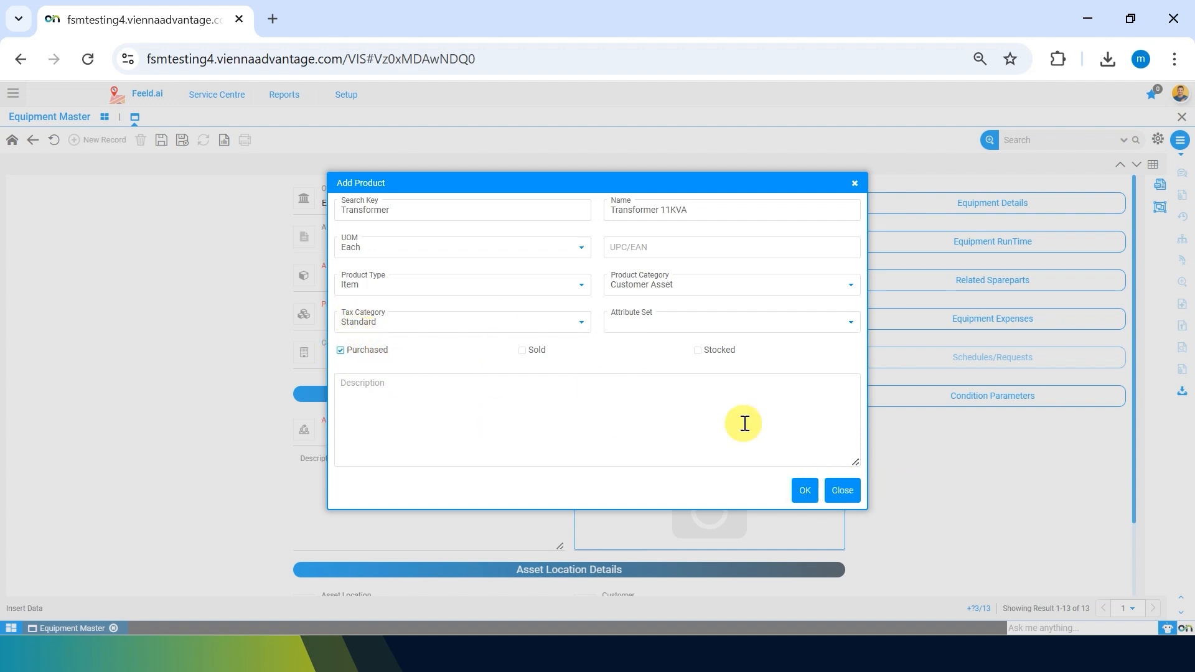
{"action": "left_click", "coordinate": [697, 350]}
{"action": "left_click", "coordinate": [808, 489]}
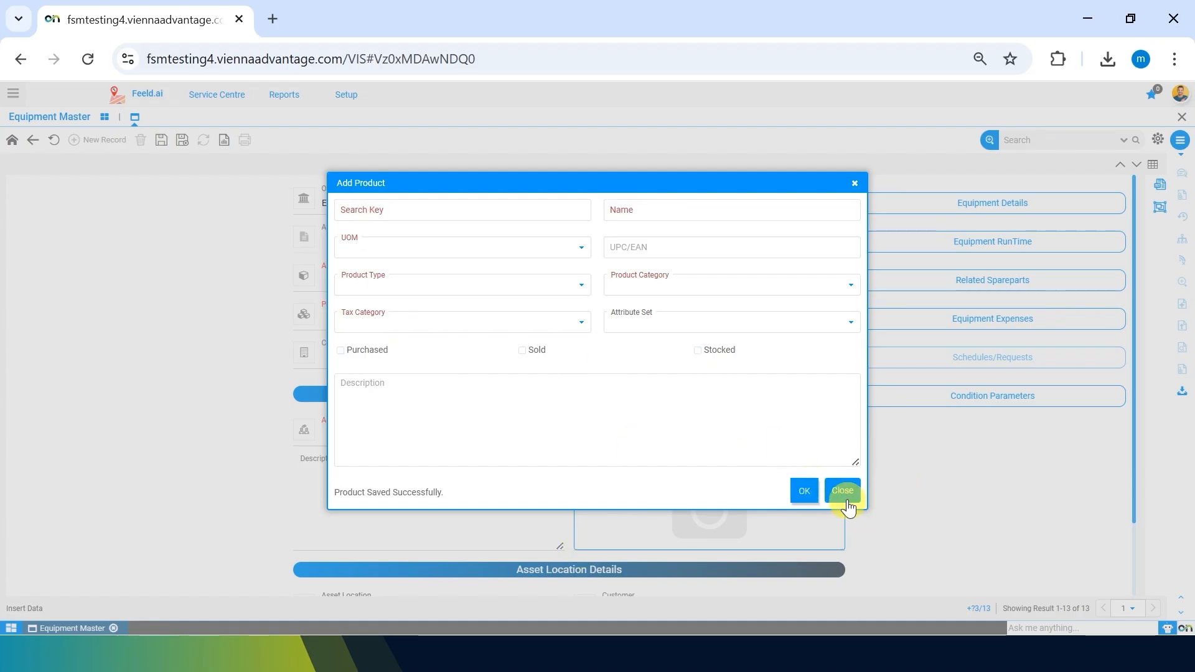
{"action": "left_click", "coordinate": [846, 502]}
Open the Transformer 11KVA product in Product Master and bring up its Product Category field options.
{"action": "left_click", "coordinate": [835, 341]}
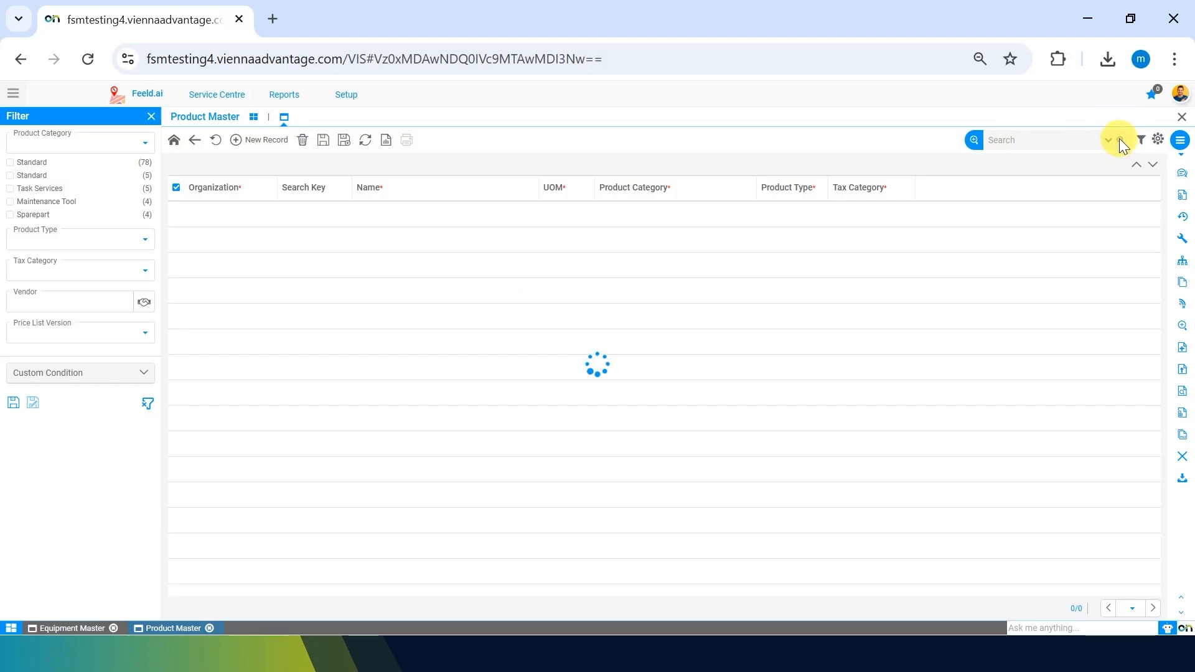
{"action": "scroll", "coordinate": [495, 484], "scroll_direction": "down", "scroll_amount": 2}
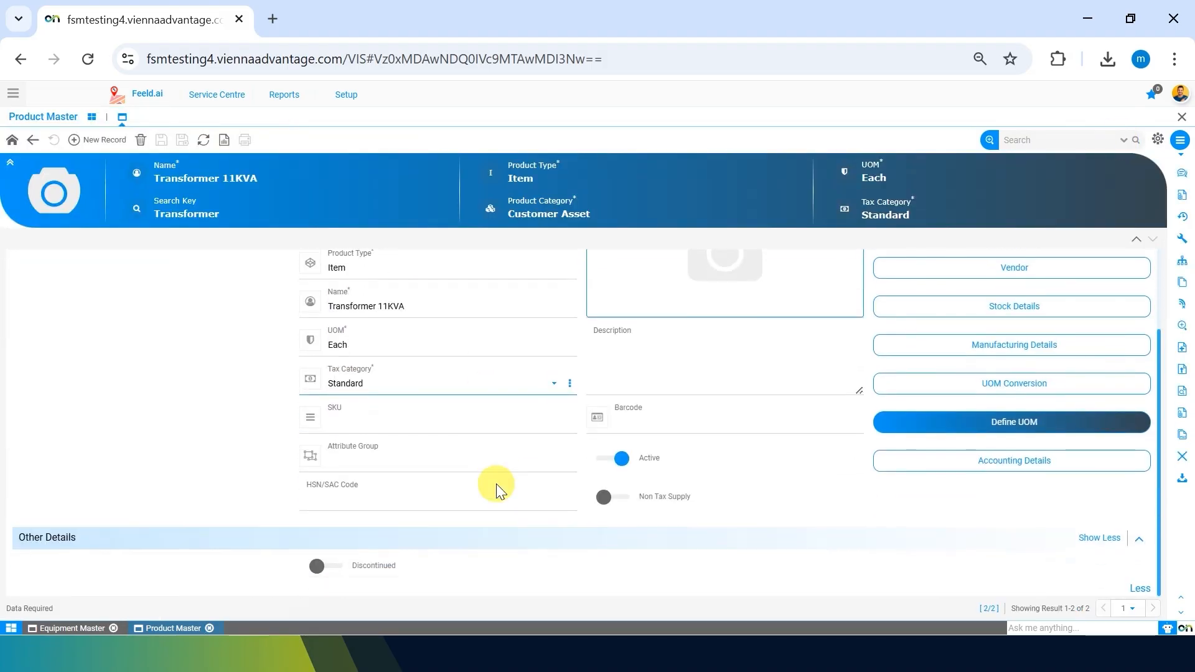
{"action": "scroll", "coordinate": [517, 521], "scroll_direction": "up", "scroll_amount": 2}
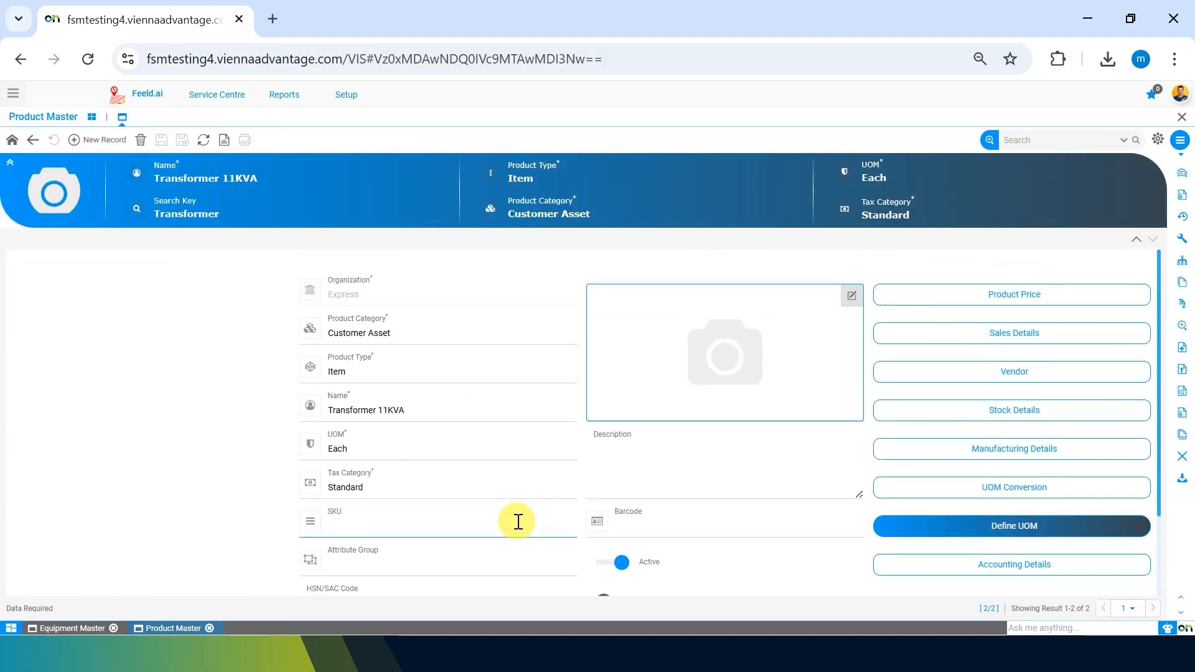
{"action": "left_click", "coordinate": [570, 339]}
Zoom to the Customer Asset category and set its Equipment Category to Sub station Equipments.
{"action": "left_click", "coordinate": [571, 359]}
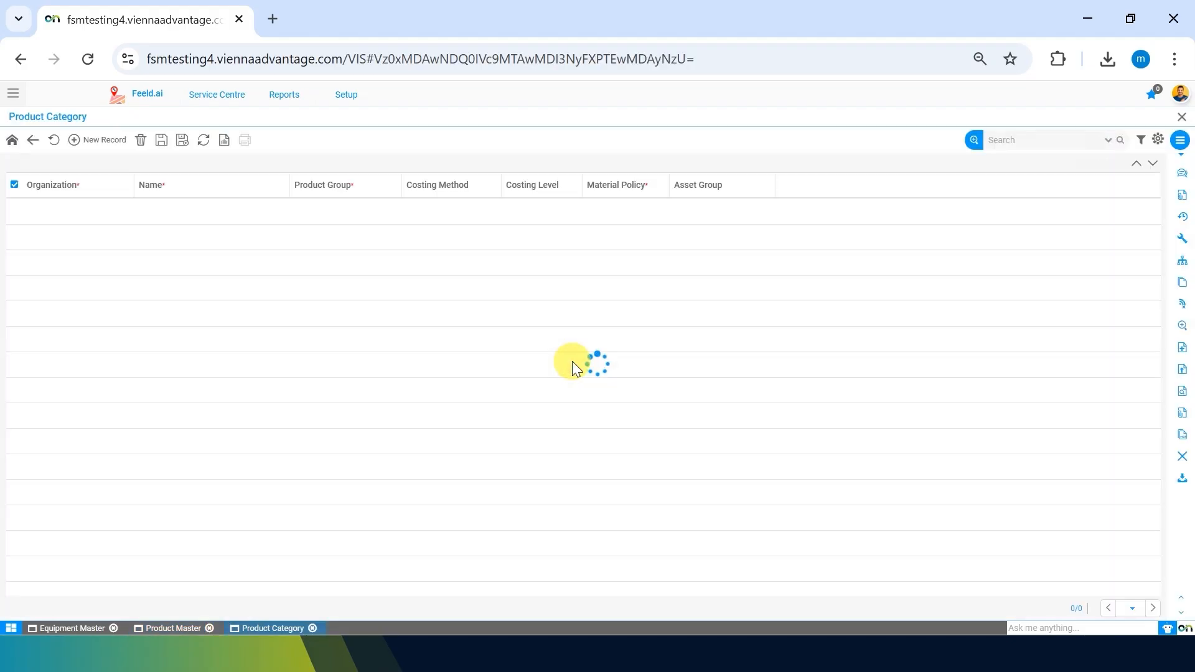
{"action": "left_click", "coordinate": [176, 215]}
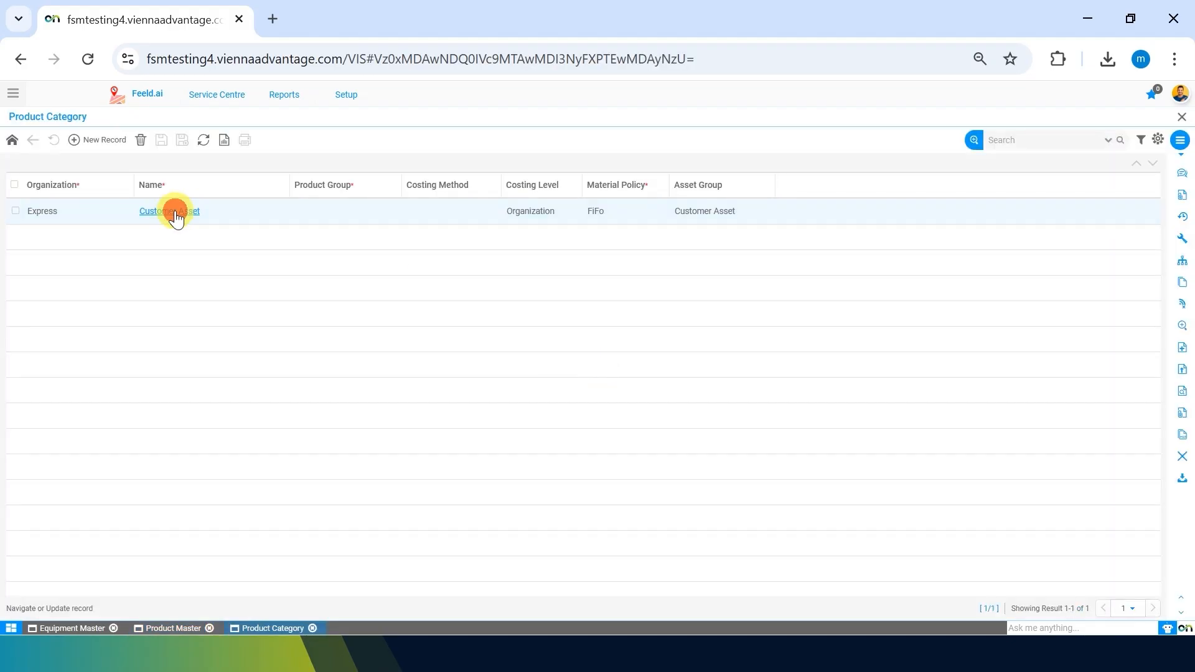
{"action": "scroll", "coordinate": [463, 468], "scroll_direction": "down", "scroll_amount": 1}
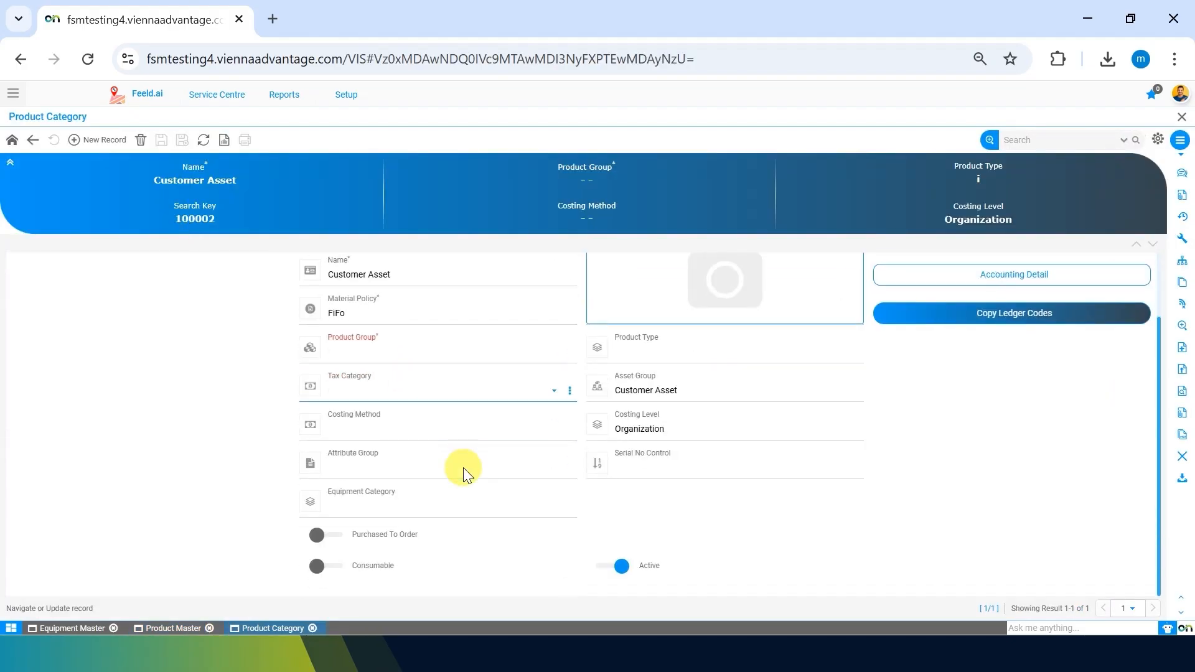
{"action": "left_click", "coordinate": [382, 509]}
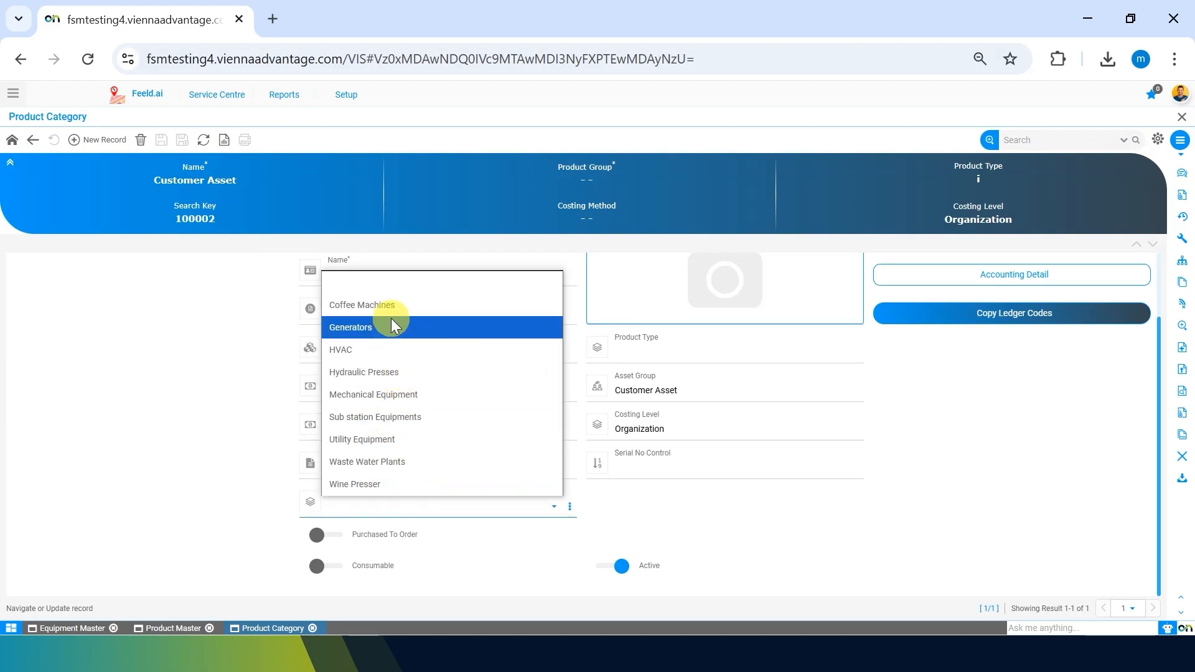
{"action": "left_click", "coordinate": [427, 416]}
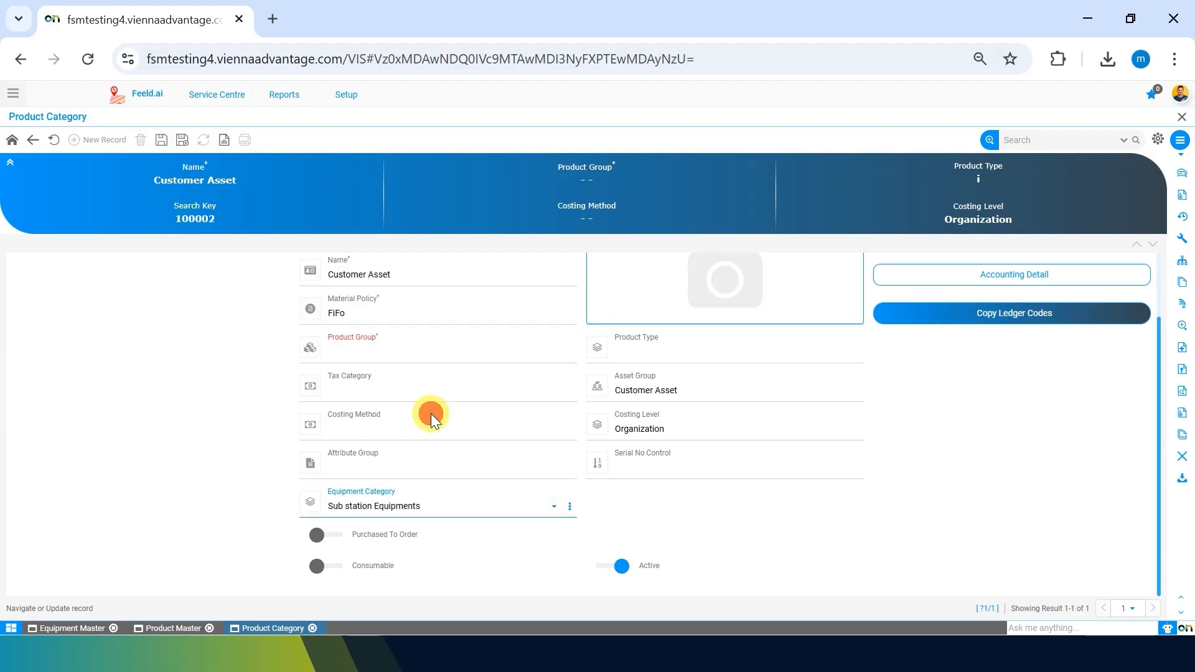
{"action": "left_click", "coordinate": [208, 457]}
Set the Product Group to Other and save the Customer Asset category.
{"action": "left_click", "coordinate": [451, 344]}
{"action": "left_click", "coordinate": [381, 413]}
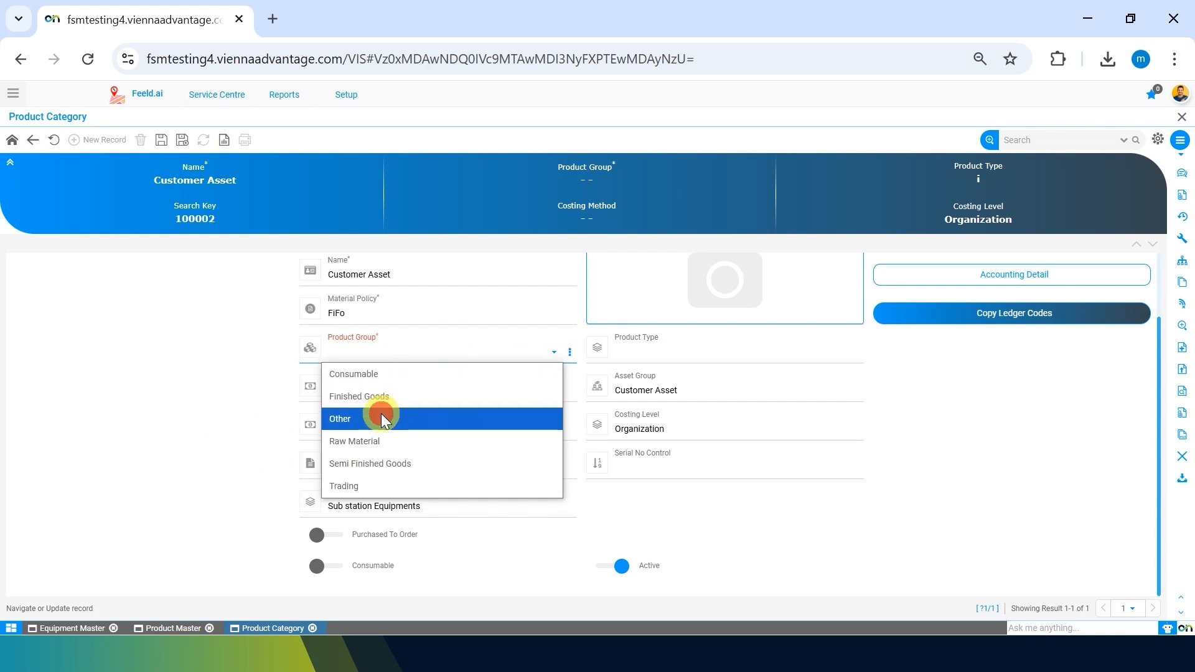
{"action": "left_click", "coordinate": [147, 435]}
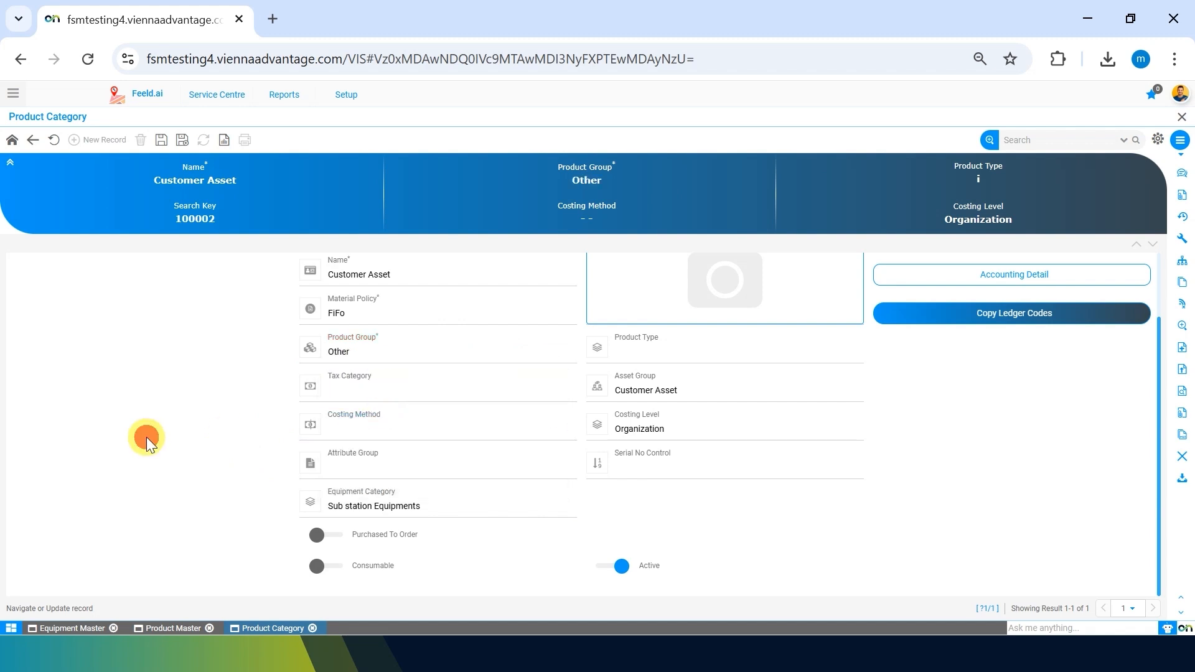
{"action": "left_click", "coordinate": [160, 140]}
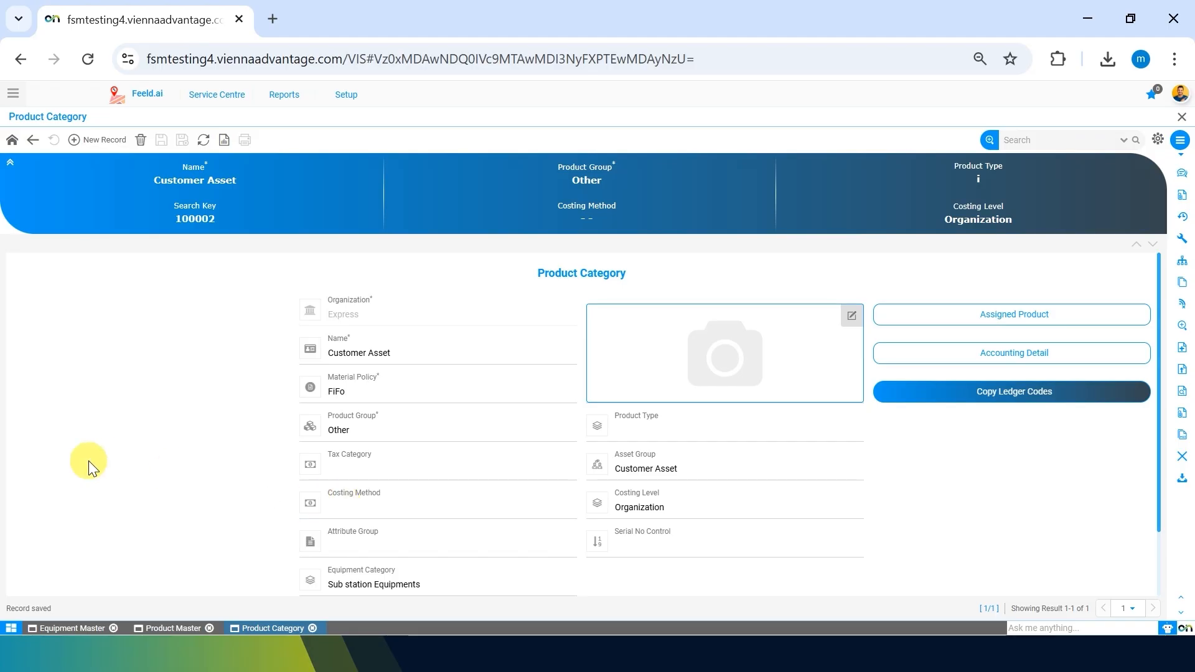
{"action": "scroll", "coordinate": [398, 516], "scroll_direction": "down", "scroll_amount": 2}
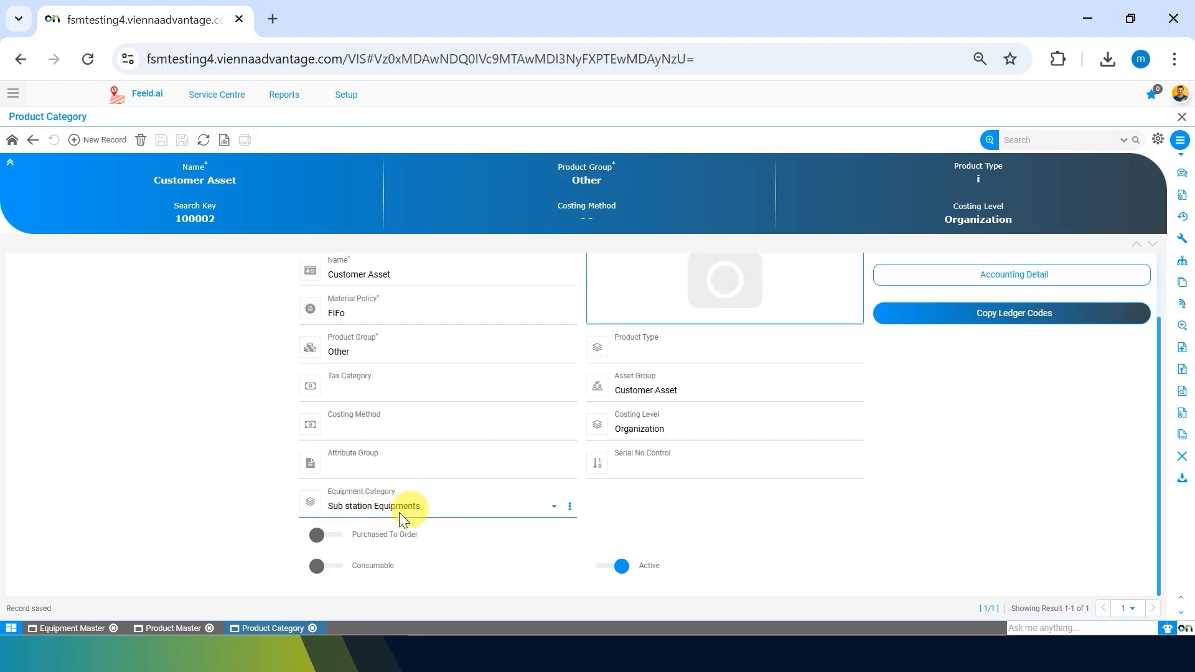
Return to the new equipment form and enter Asset Name 'Transformer 11KVA'.
{"action": "left_click", "coordinate": [174, 625]}
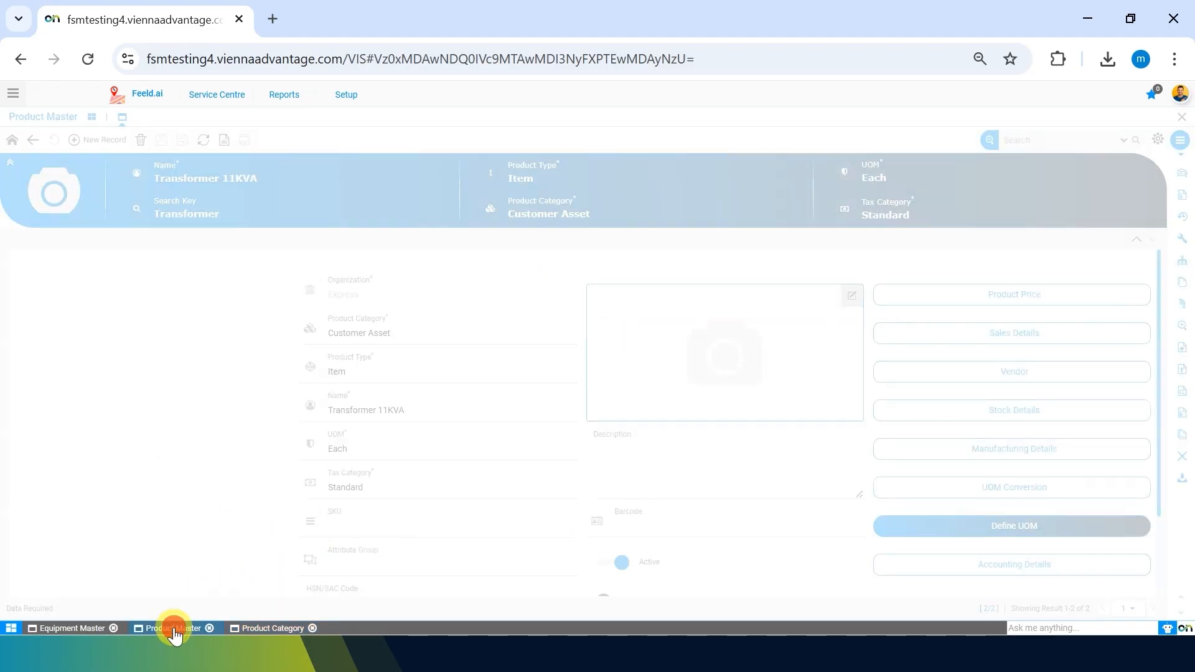
{"action": "scroll", "coordinate": [486, 497], "scroll_direction": "up", "scroll_amount": 3}
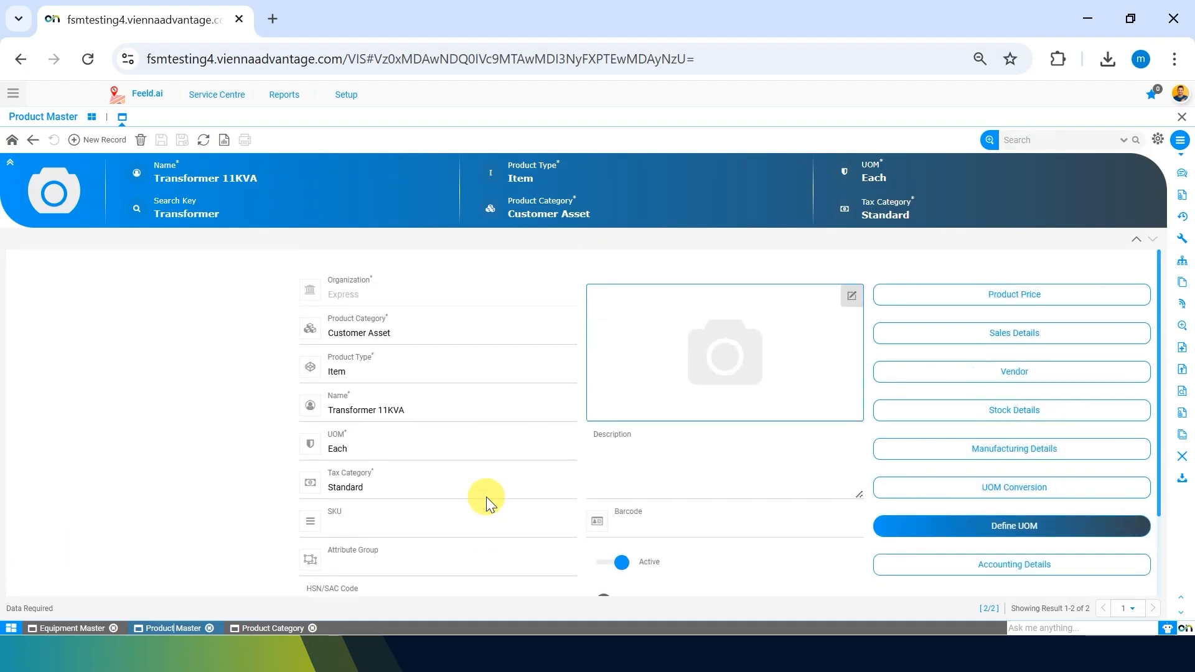
{"action": "left_click", "coordinate": [81, 628]}
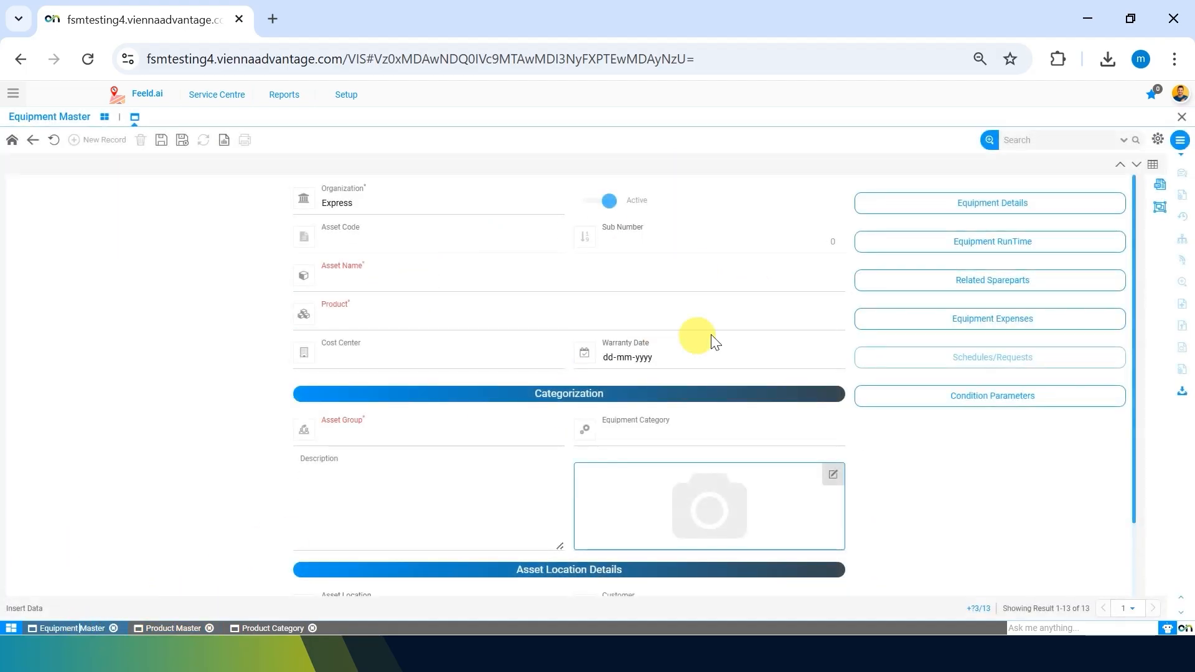
{"action": "left_click", "coordinate": [610, 281]}
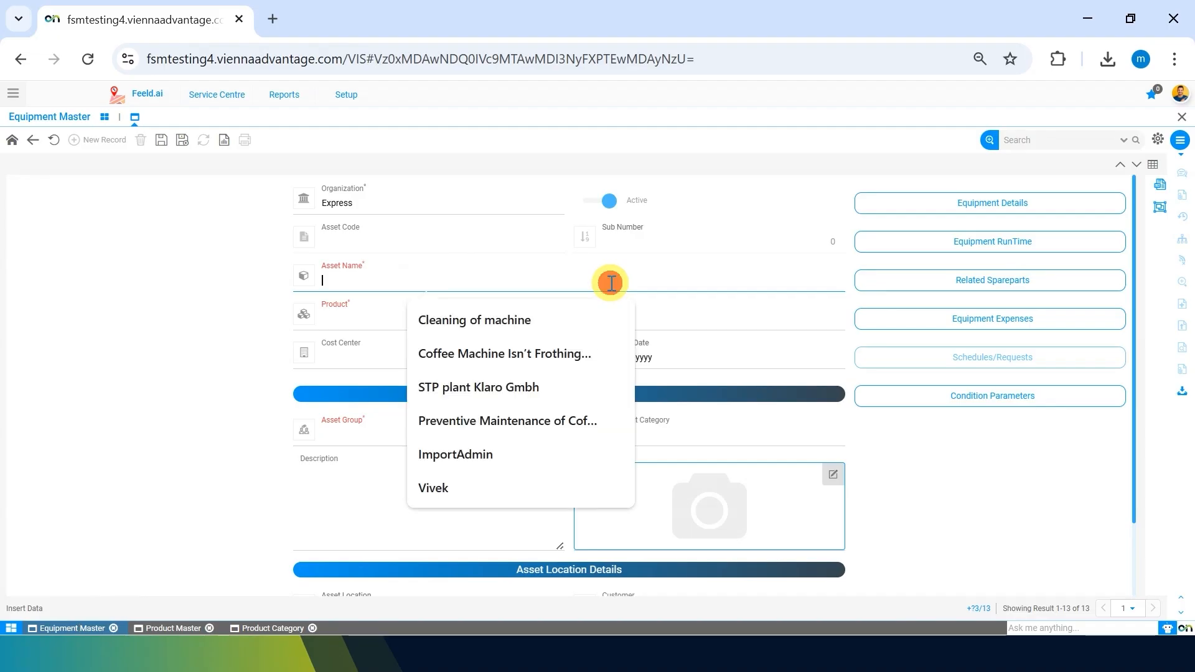
{"action": "type", "text": "Transformer 11KVA"}
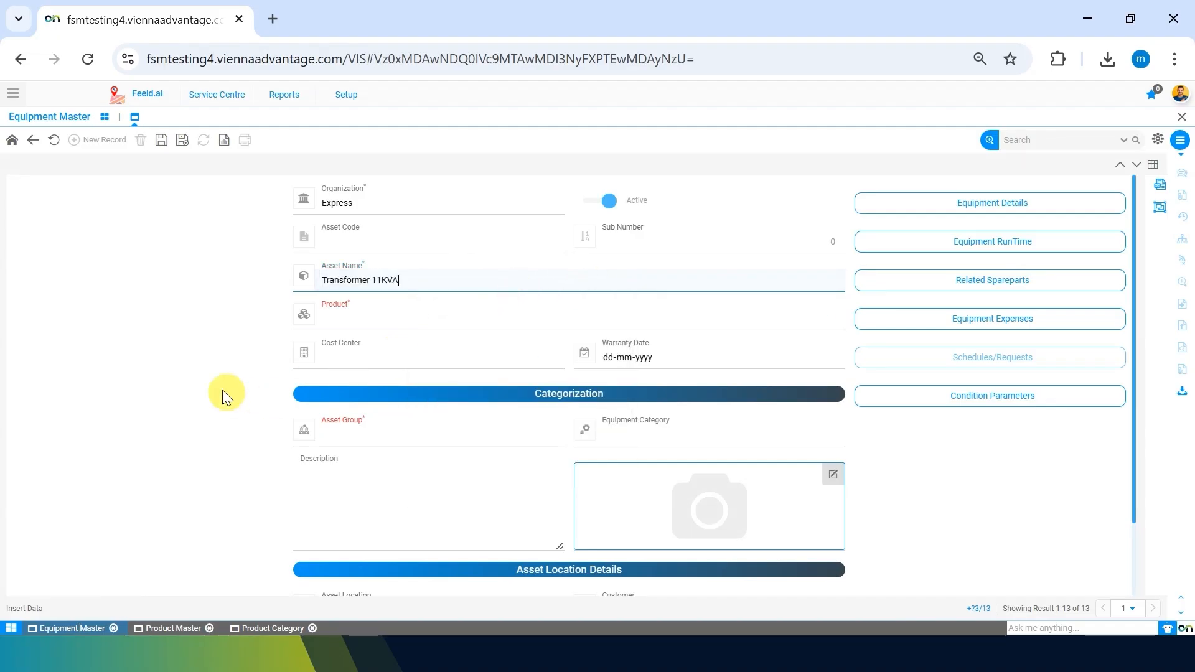
Search 'trans' in Product and select Transformer 11KVA.
{"action": "left_click", "coordinate": [413, 320]}
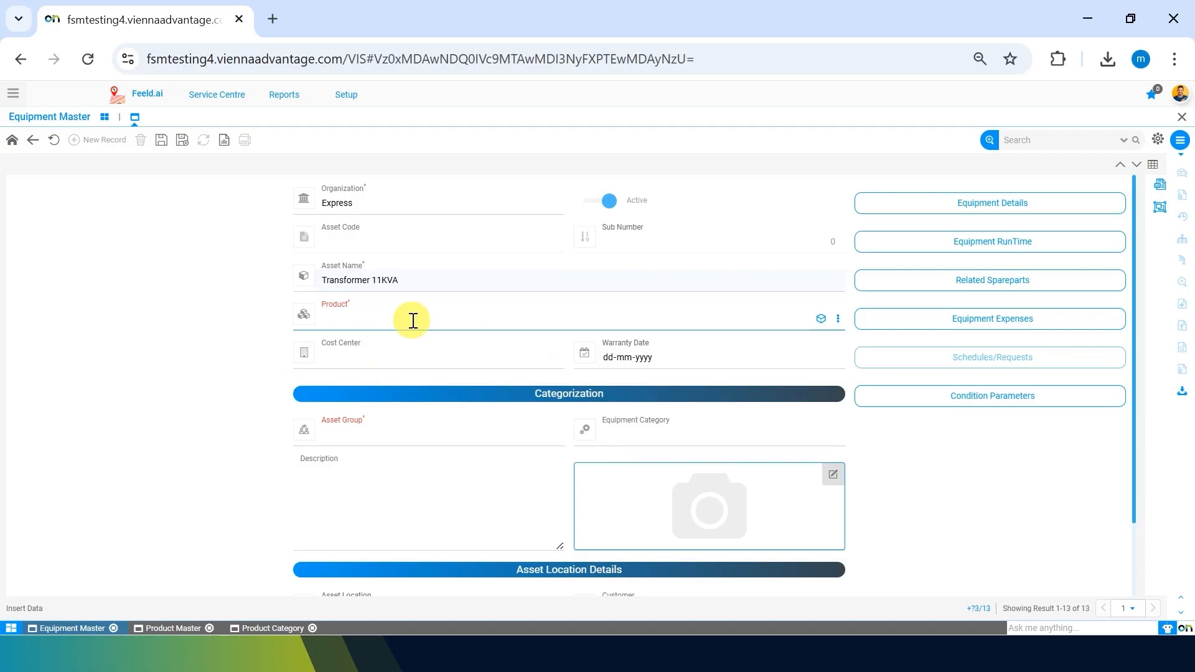
{"action": "type", "text": "trans"}
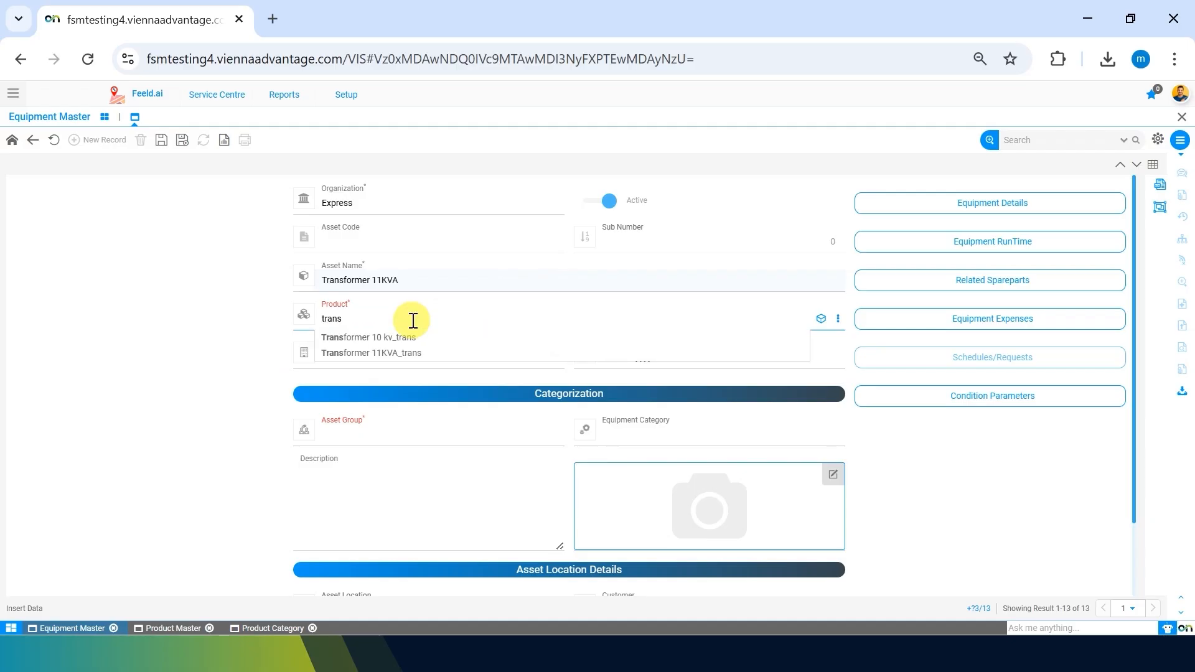
{"action": "key", "text": "Down"}
{"action": "key", "text": "Down"}
{"action": "key", "text": "Return"}
{"action": "left_click", "coordinate": [201, 337]}
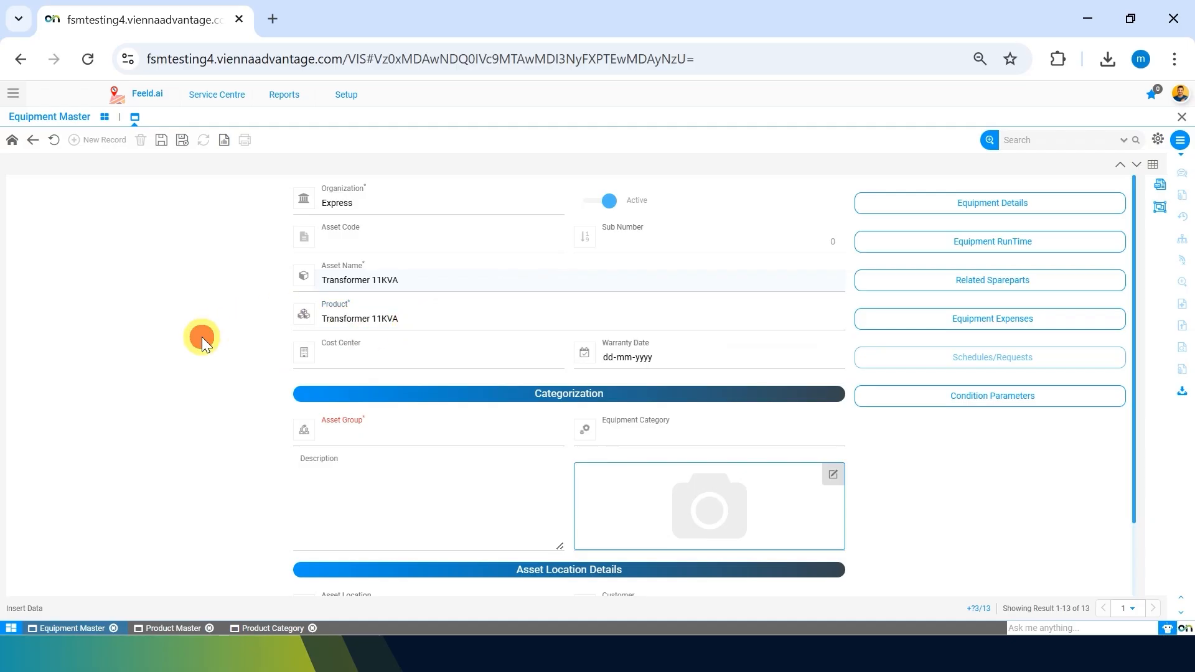
Look through the Cost Center choices and leave the cost center blank.
{"action": "left_click", "coordinate": [419, 357]}
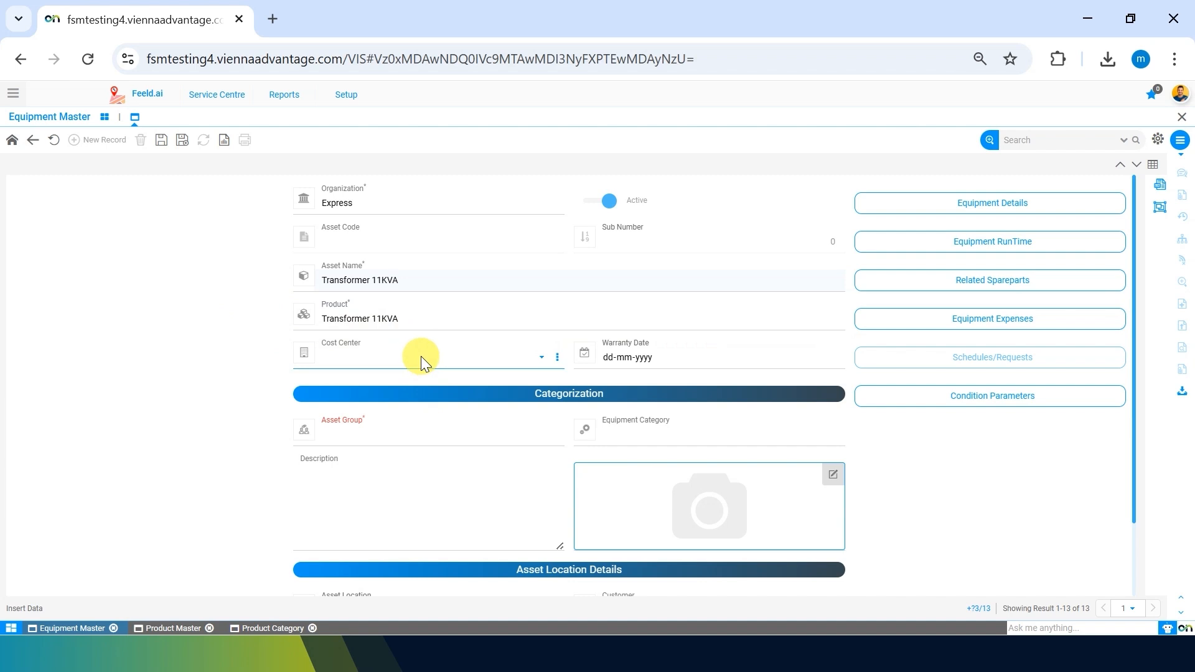
{"action": "left_click", "coordinate": [421, 356]}
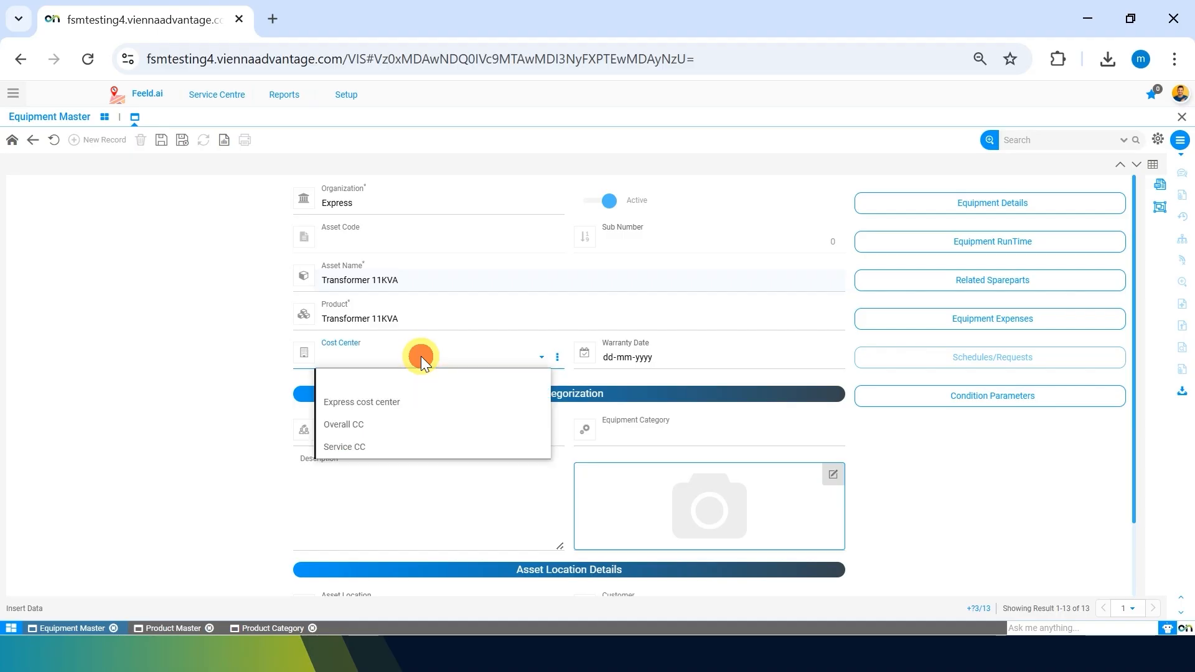
{"action": "left_click", "coordinate": [421, 356]}
{"action": "left_click", "coordinate": [420, 356]}
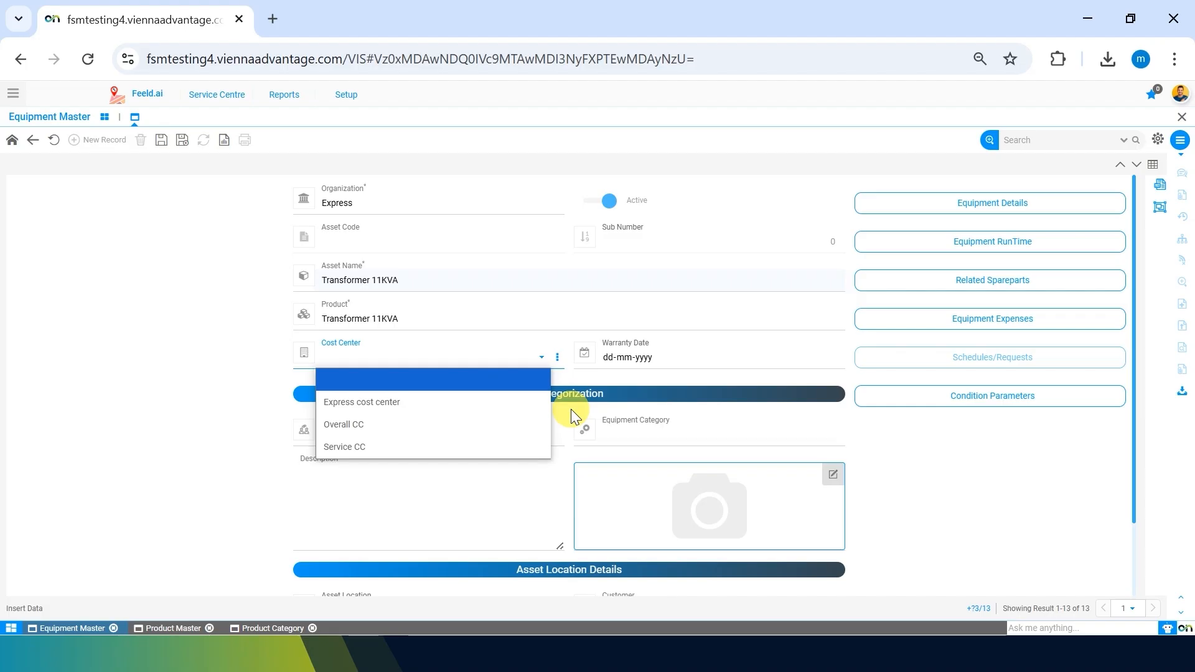
{"action": "left_click", "coordinate": [166, 410]}
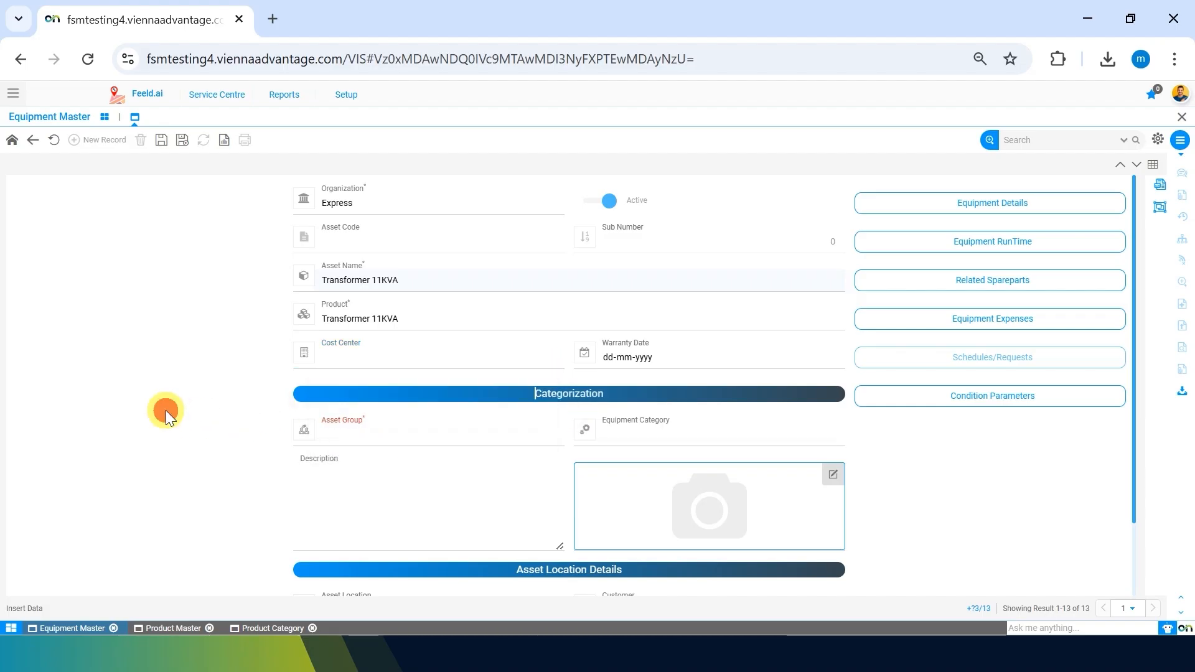
Pick 30 June 2025 as the warranty date.
{"action": "left_click", "coordinate": [827, 356]}
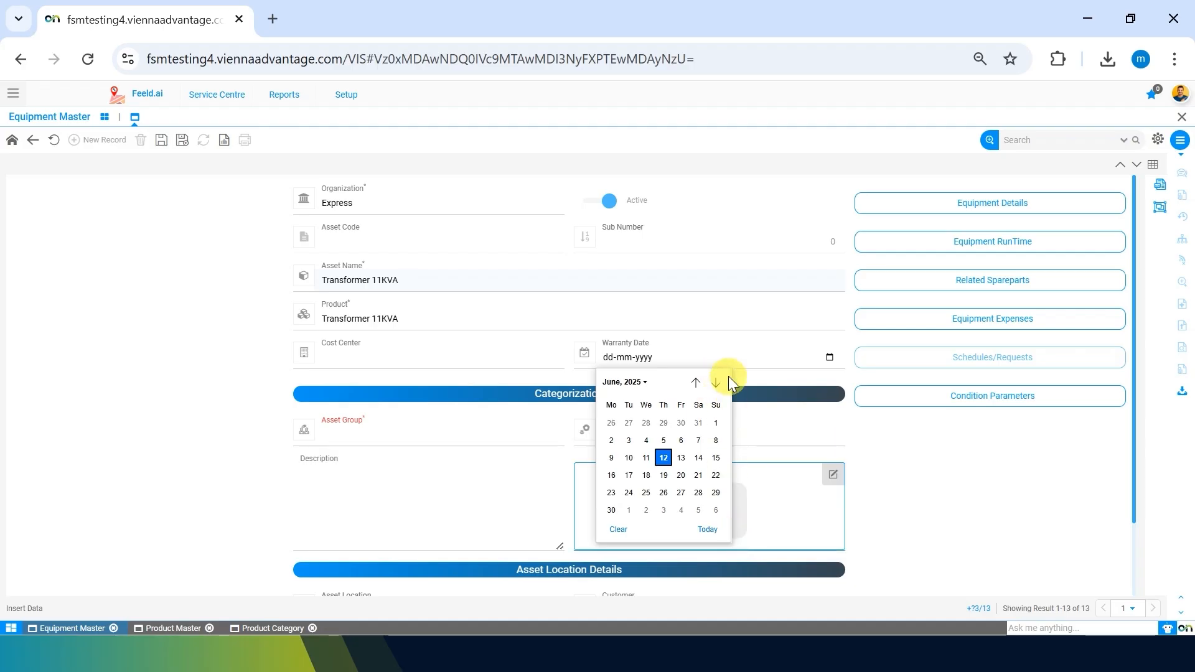
{"action": "left_click", "coordinate": [608, 510]}
{"action": "left_click", "coordinate": [188, 353]}
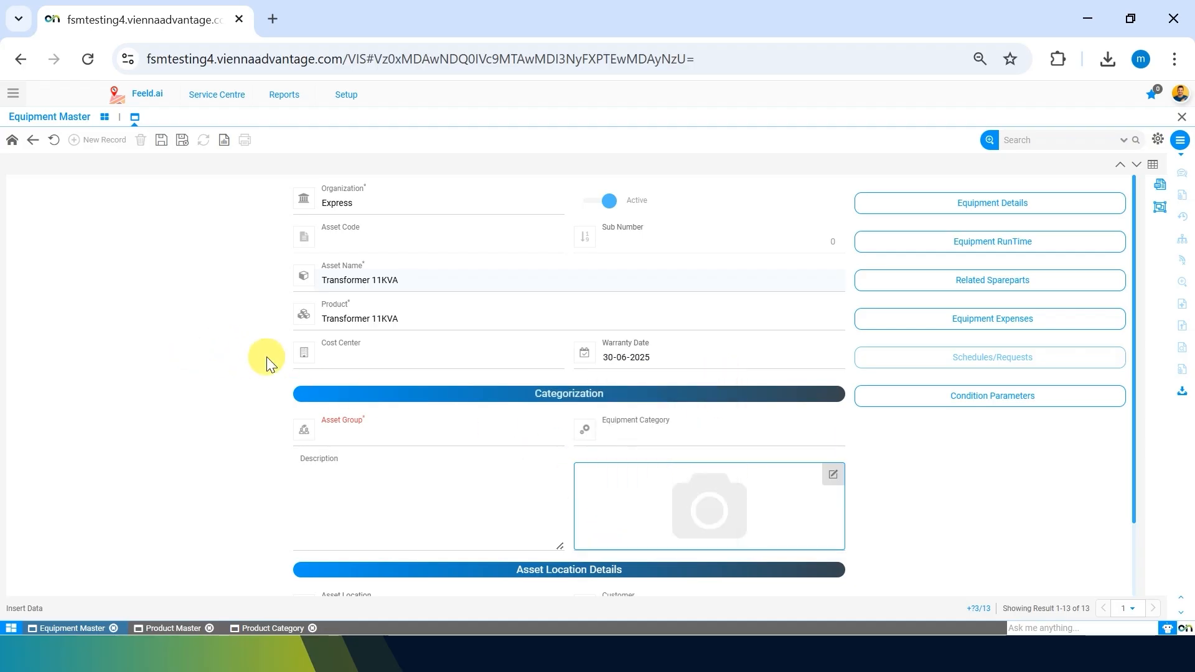
Choose Customer Asset as Asset Group and Sub station Equipments as Equipment Category.
{"action": "left_click", "coordinate": [390, 431]}
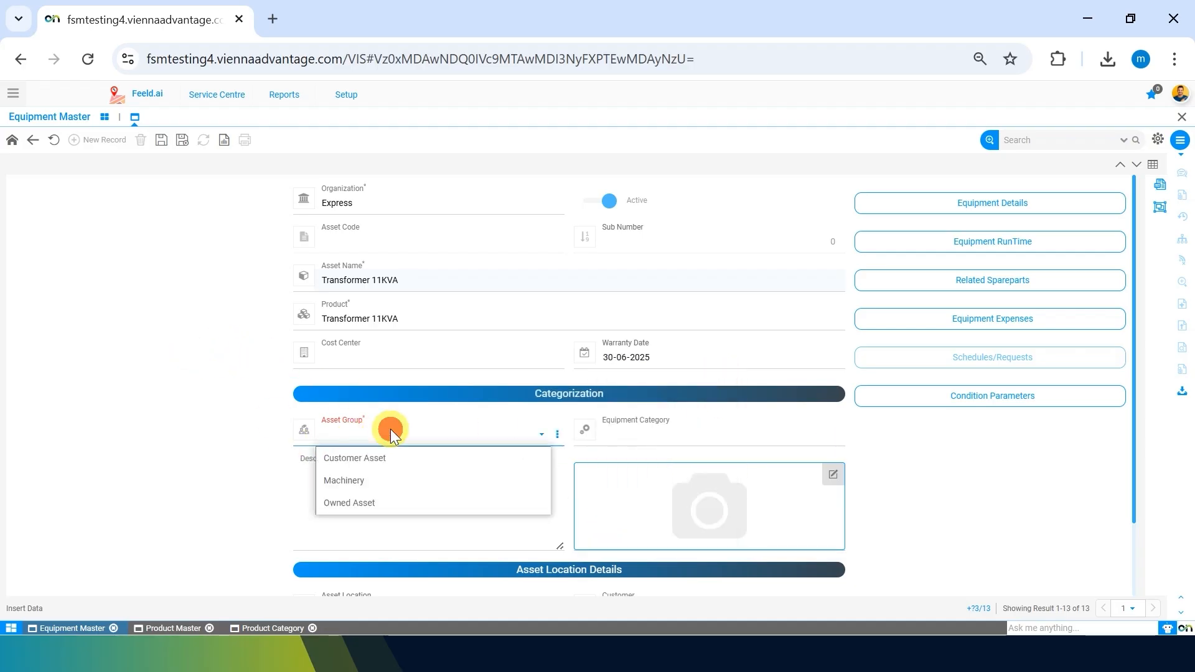
{"action": "left_click", "coordinate": [369, 459]}
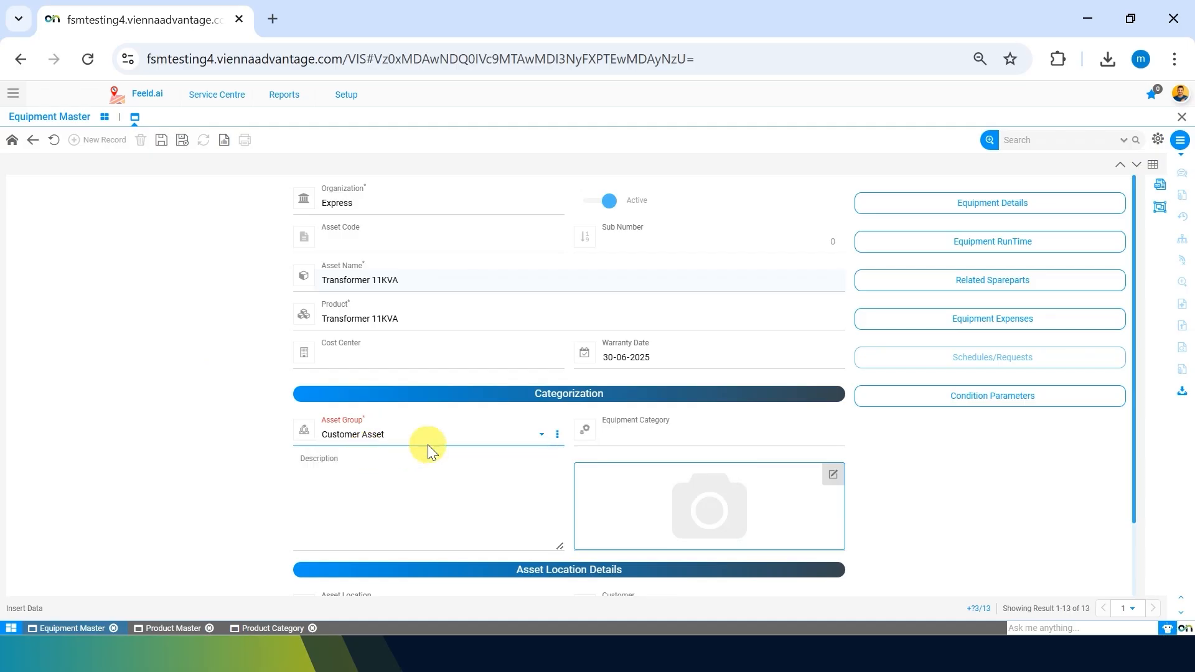
{"action": "left_click", "coordinate": [370, 432]}
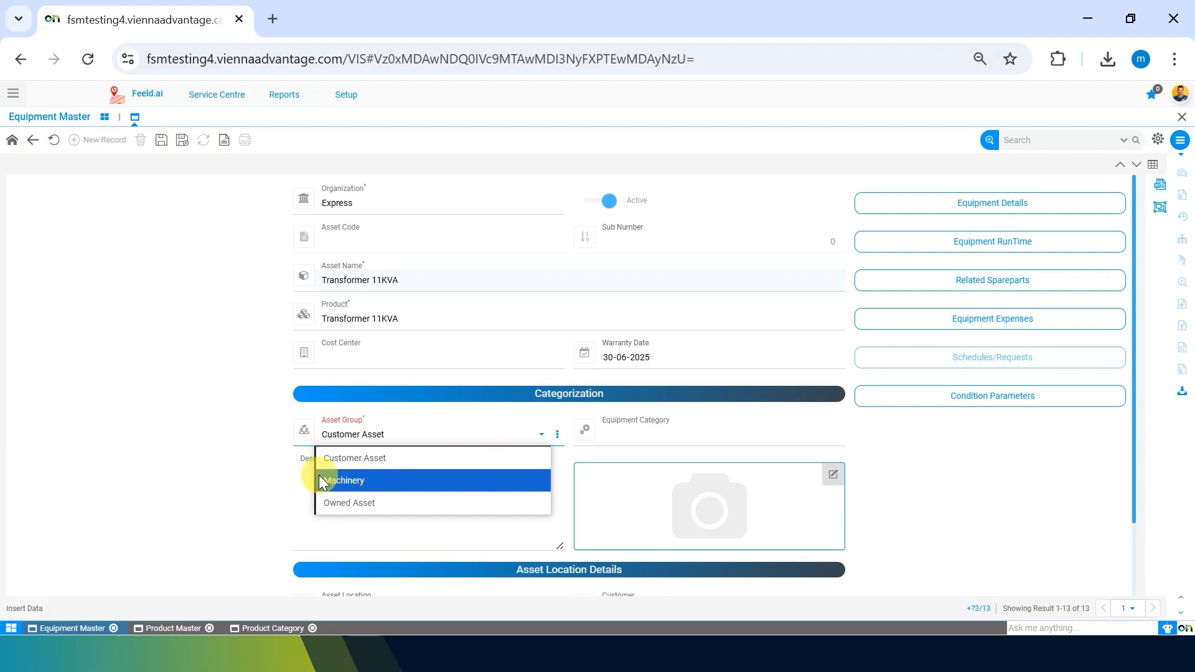
{"action": "left_click", "coordinate": [359, 468]}
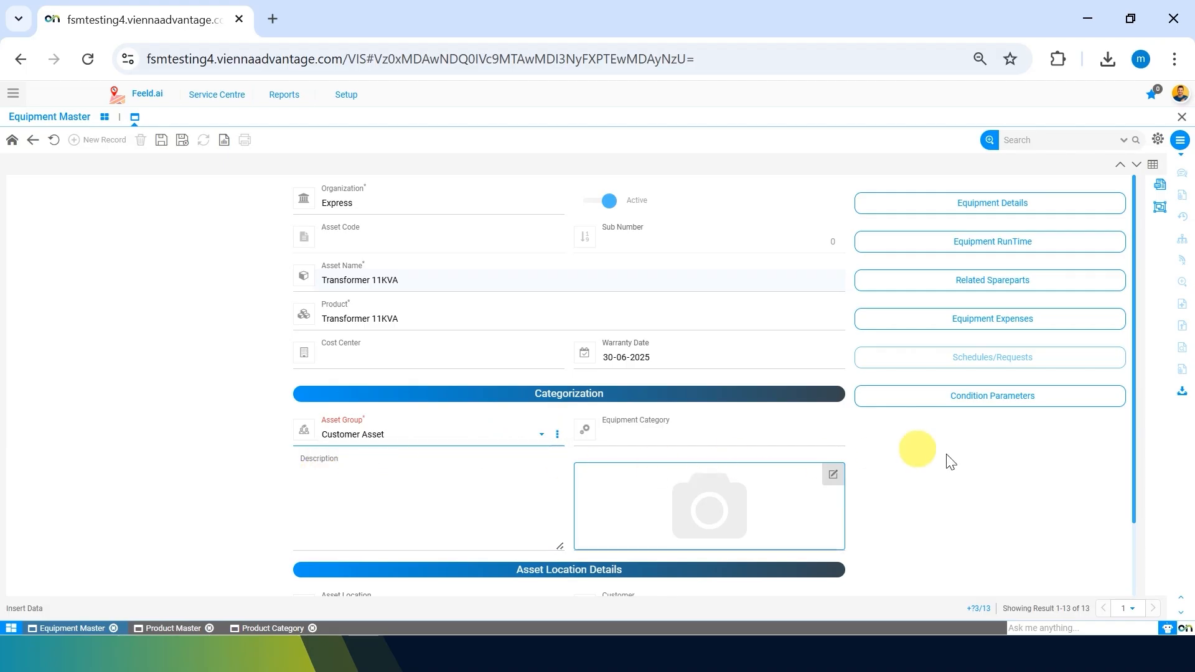
{"action": "left_click", "coordinate": [1002, 505]}
{"action": "left_click", "coordinate": [763, 441]}
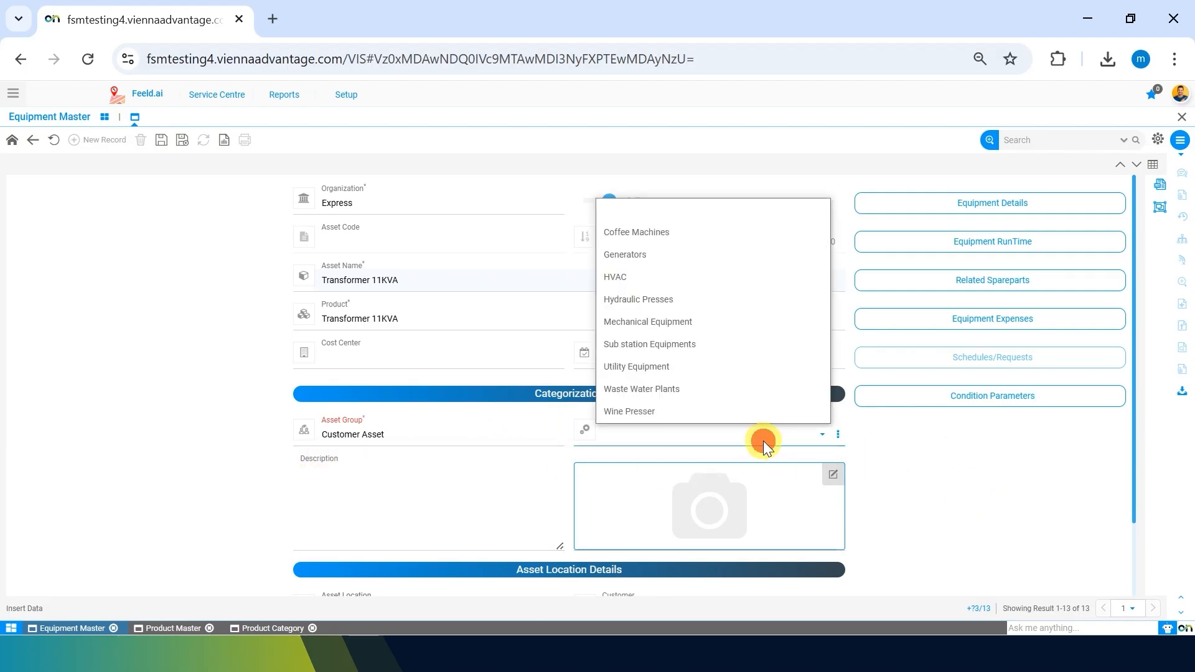
{"action": "left_click", "coordinate": [679, 343]}
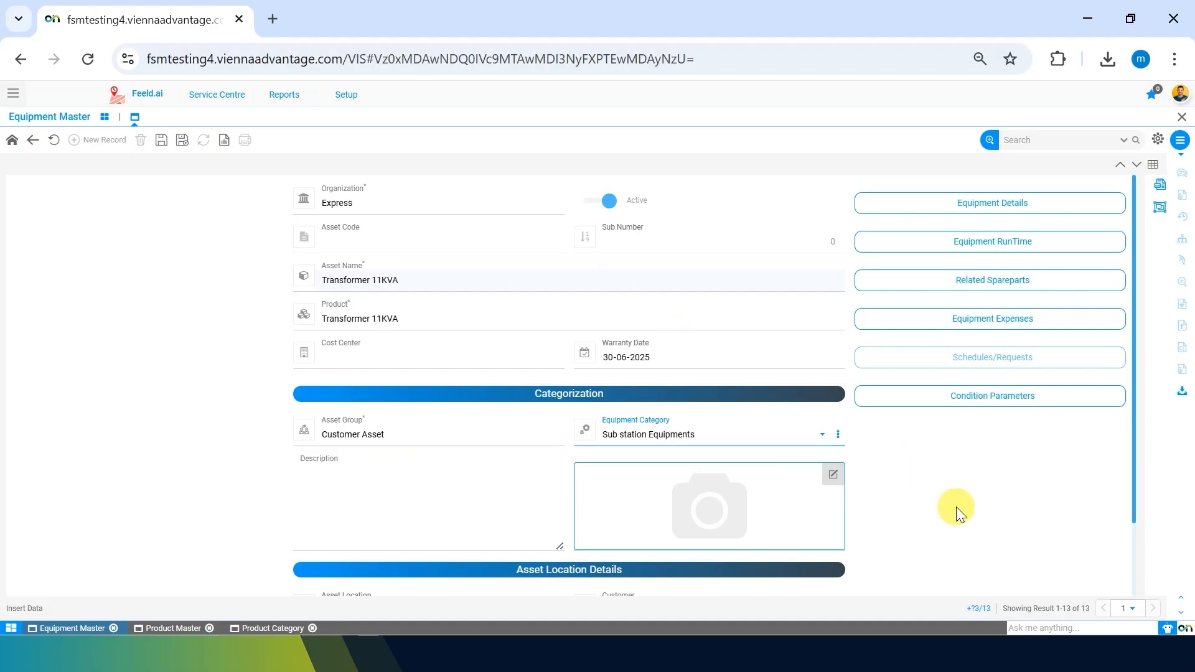
{"action": "scroll", "coordinate": [956, 507], "scroll_direction": "down", "scroll_amount": 2}
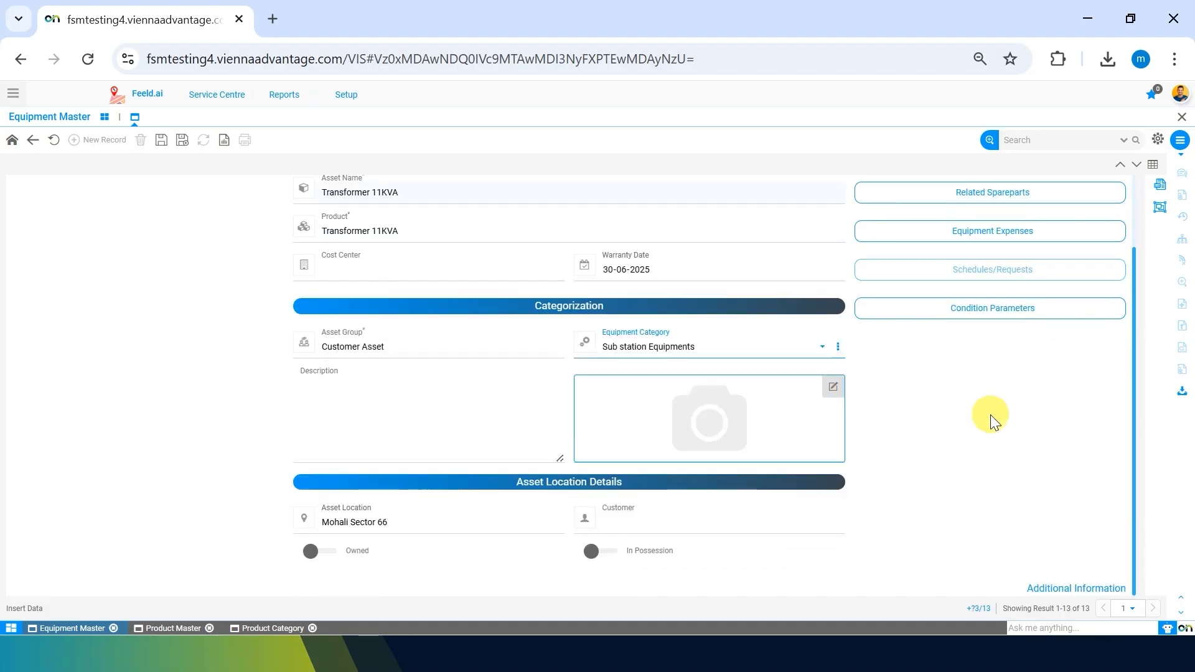
{"action": "left_click", "coordinate": [834, 385]}
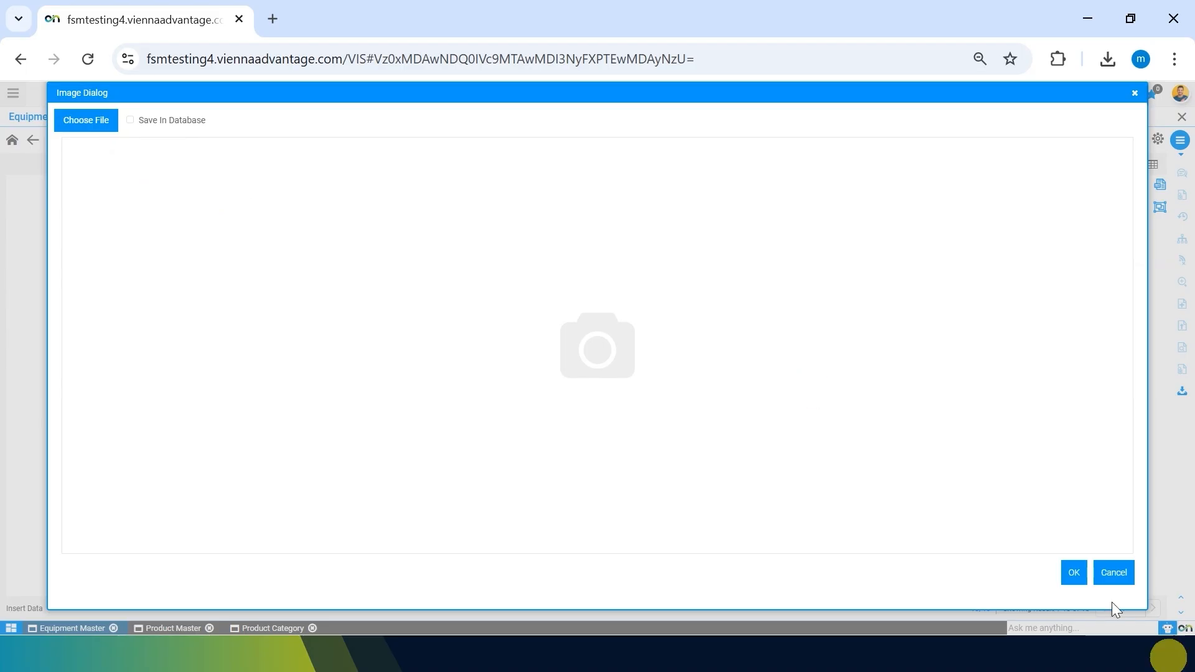
{"action": "left_click", "coordinate": [1113, 573]}
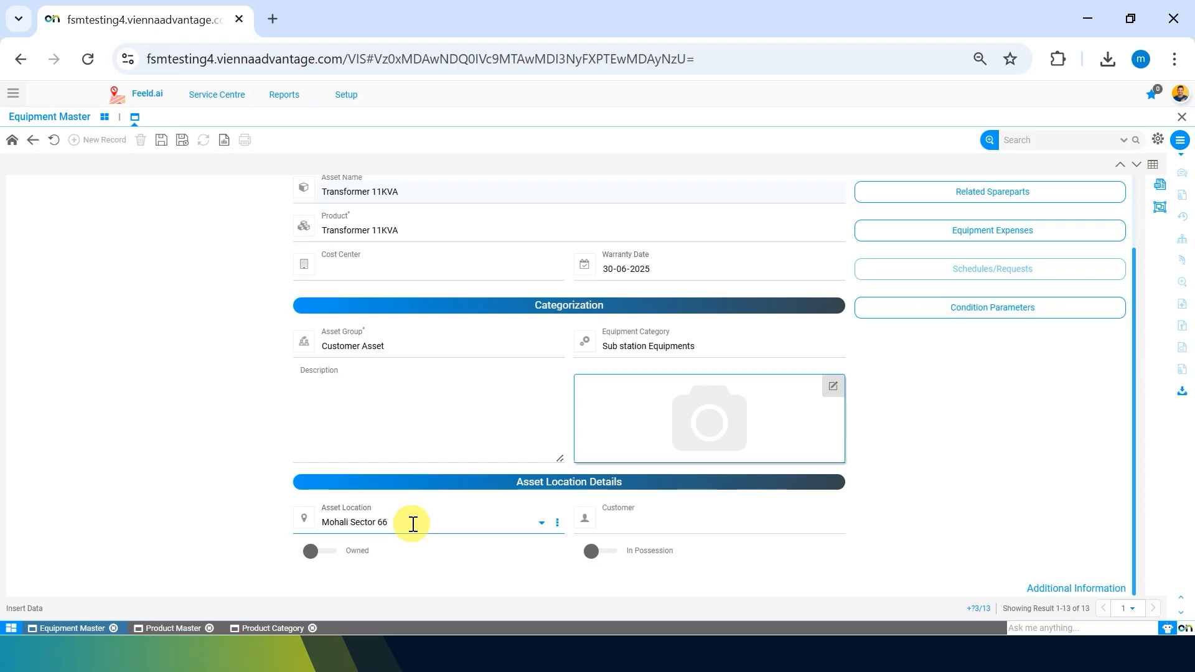
Set the customer to IND Swift Ltd and mark the equipment owned and in possession.
{"action": "left_click", "coordinate": [667, 531]}
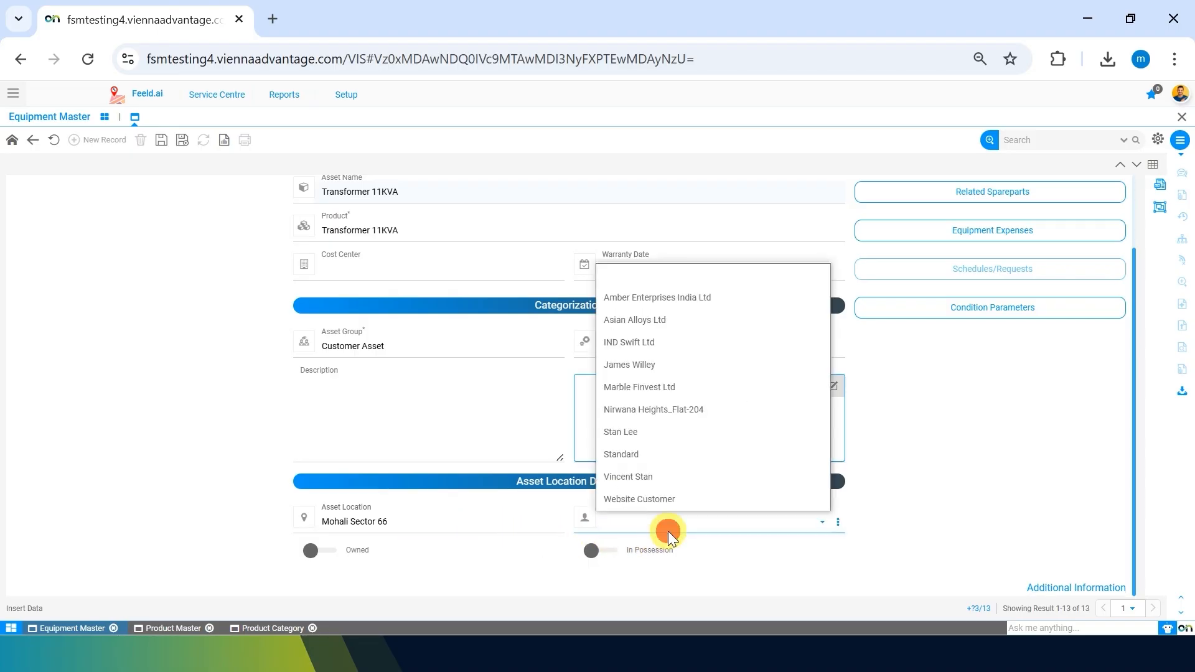
{"action": "left_click", "coordinate": [643, 341]}
{"action": "left_click", "coordinate": [934, 499]}
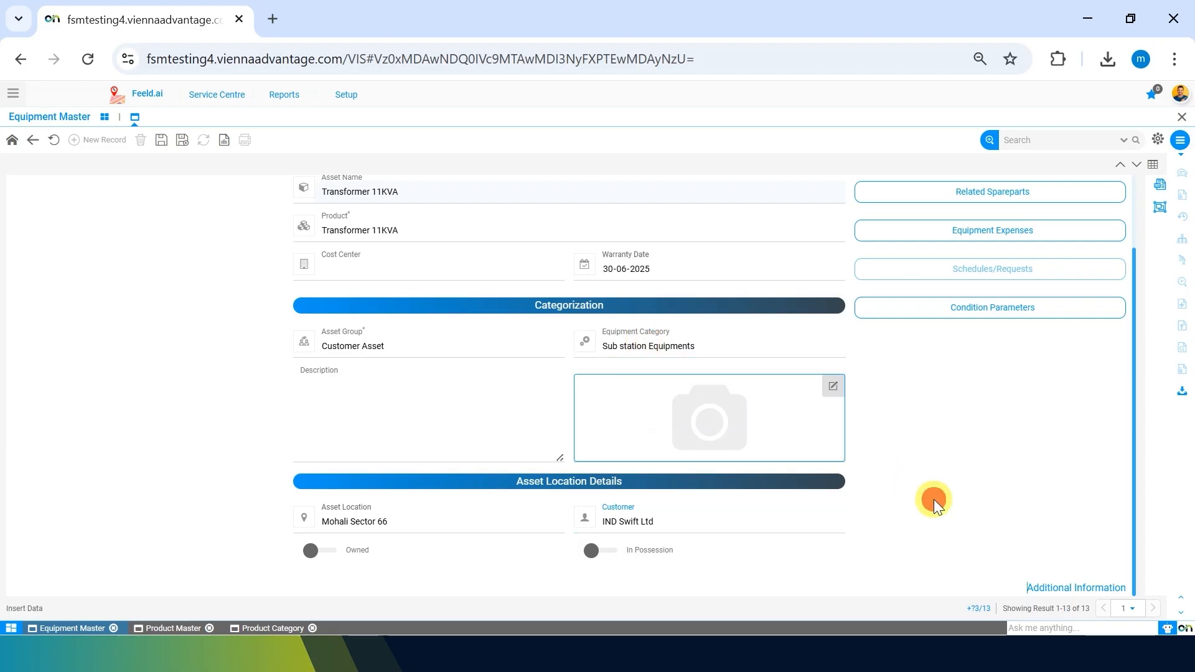
{"action": "left_click", "coordinate": [453, 547]}
{"action": "left_click", "coordinate": [307, 553]}
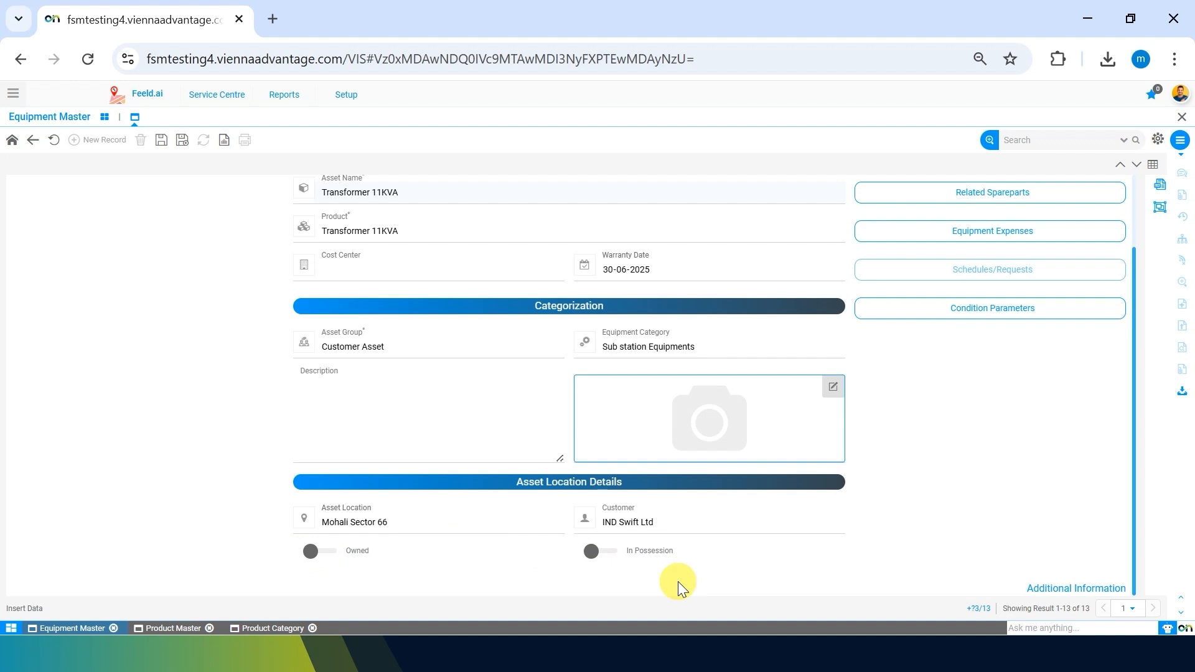
{"action": "left_click", "coordinate": [320, 556]}
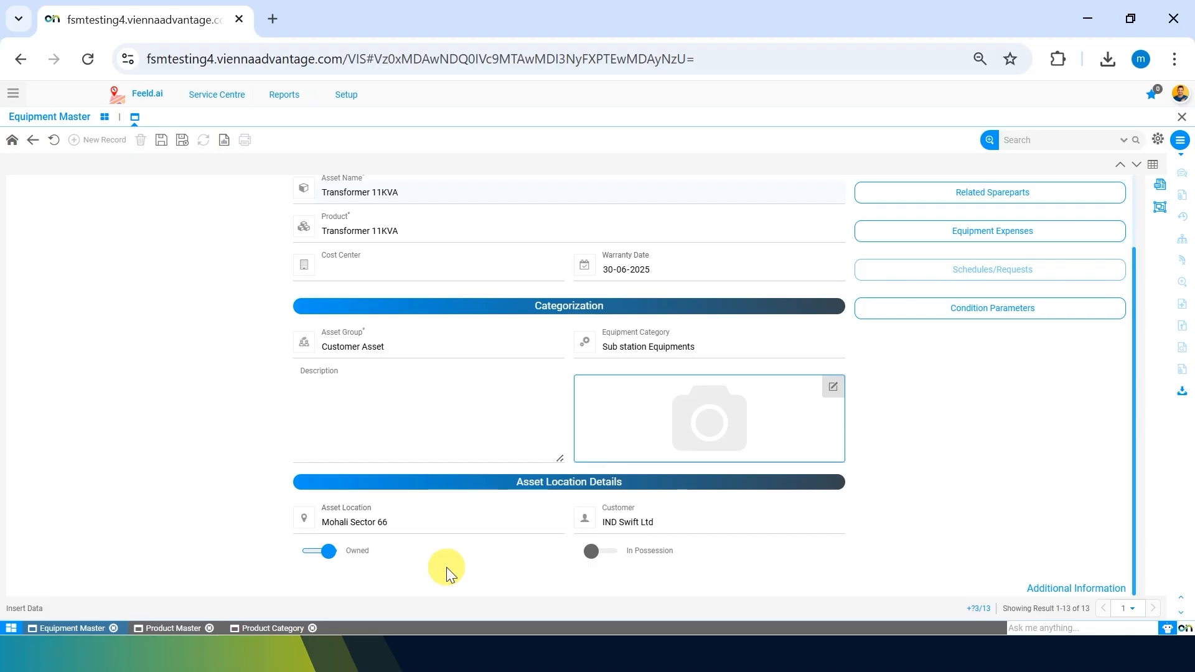
{"action": "left_click", "coordinate": [596, 553]}
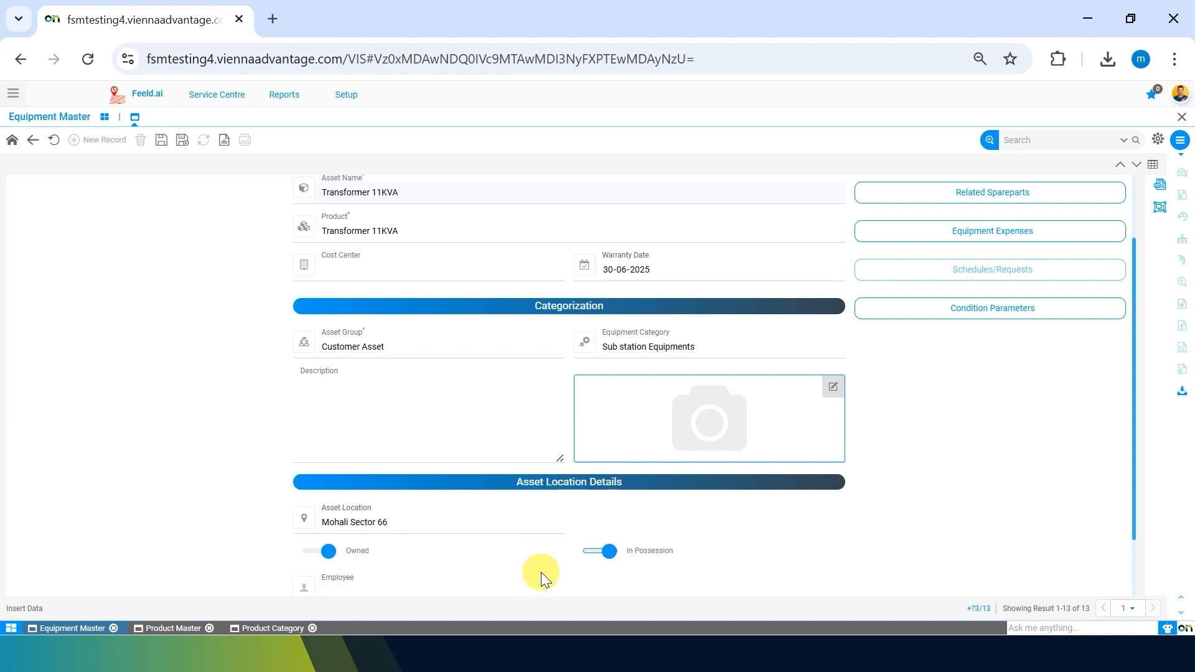
Assign the equipment to Main Warehouse in the location details.
{"action": "scroll", "coordinate": [540, 572], "scroll_direction": "down", "scroll_amount": 1}
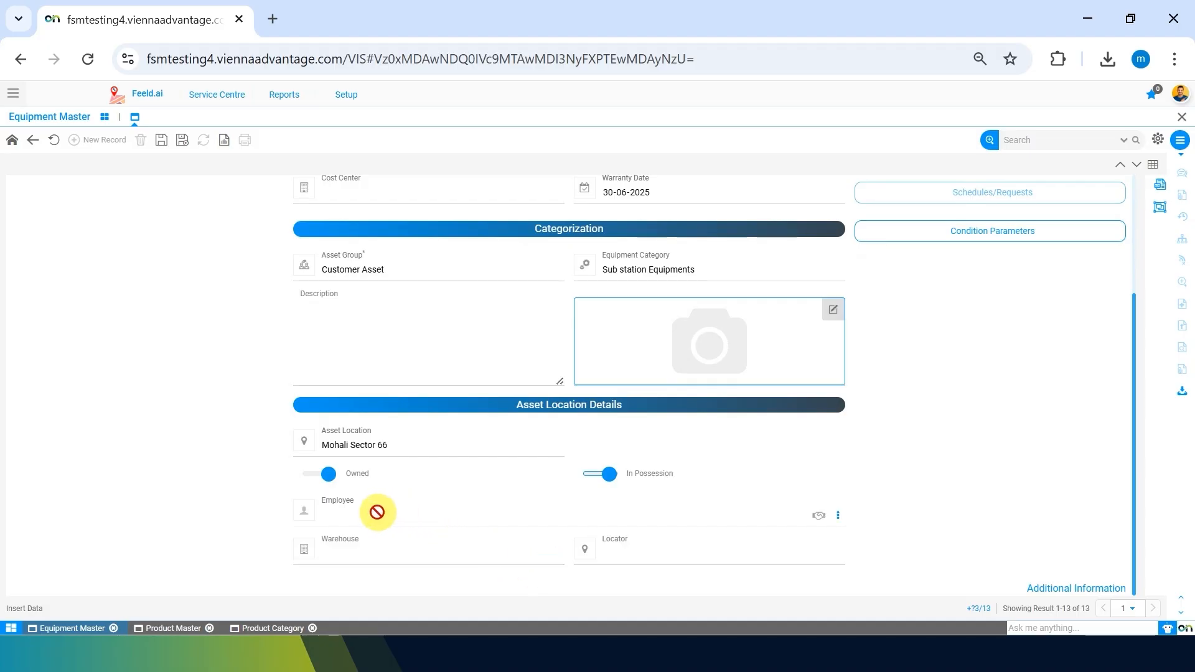
{"action": "left_click", "coordinate": [396, 517]}
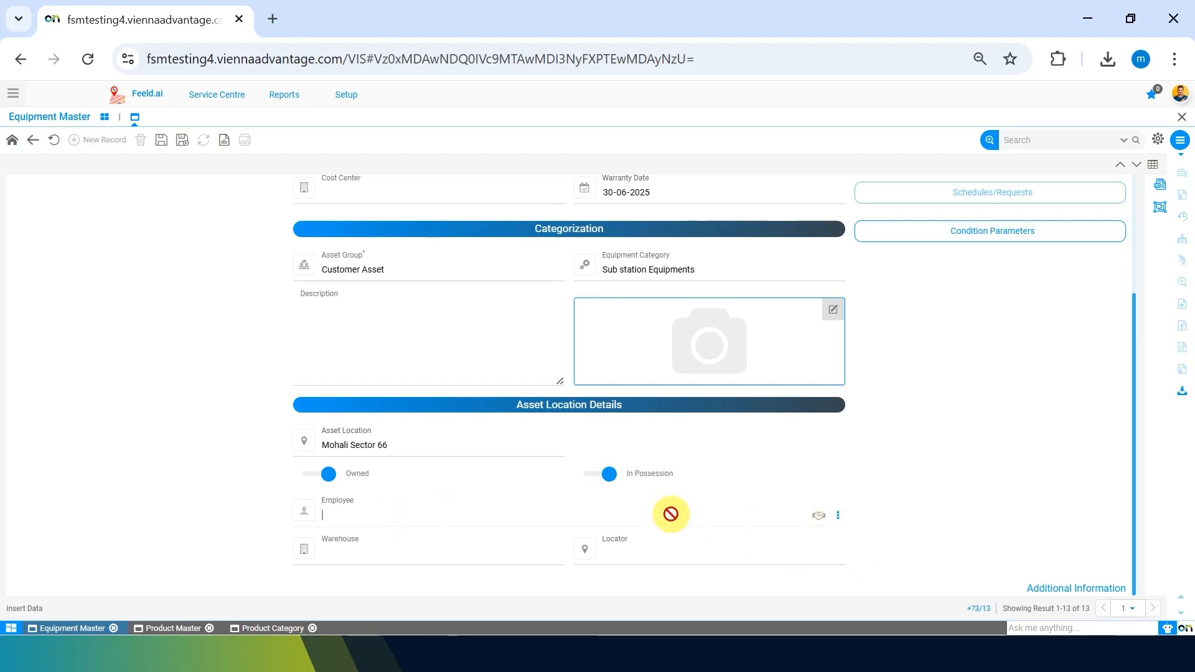
{"action": "left_click", "coordinate": [435, 551]}
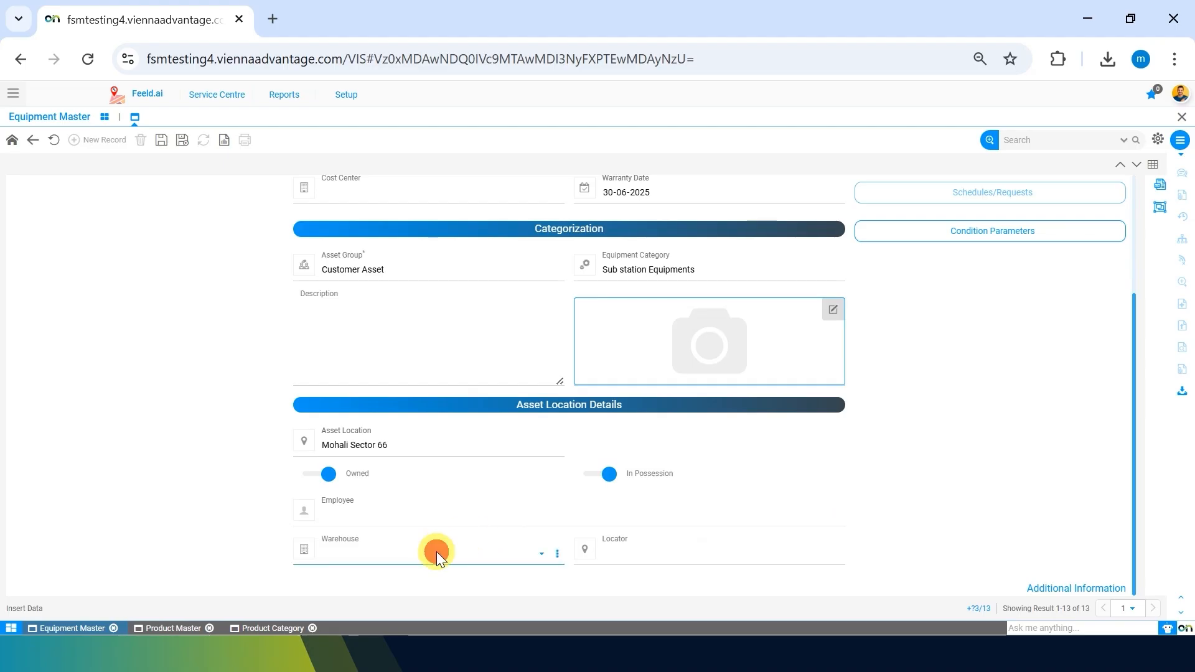
{"action": "left_click", "coordinate": [413, 509]}
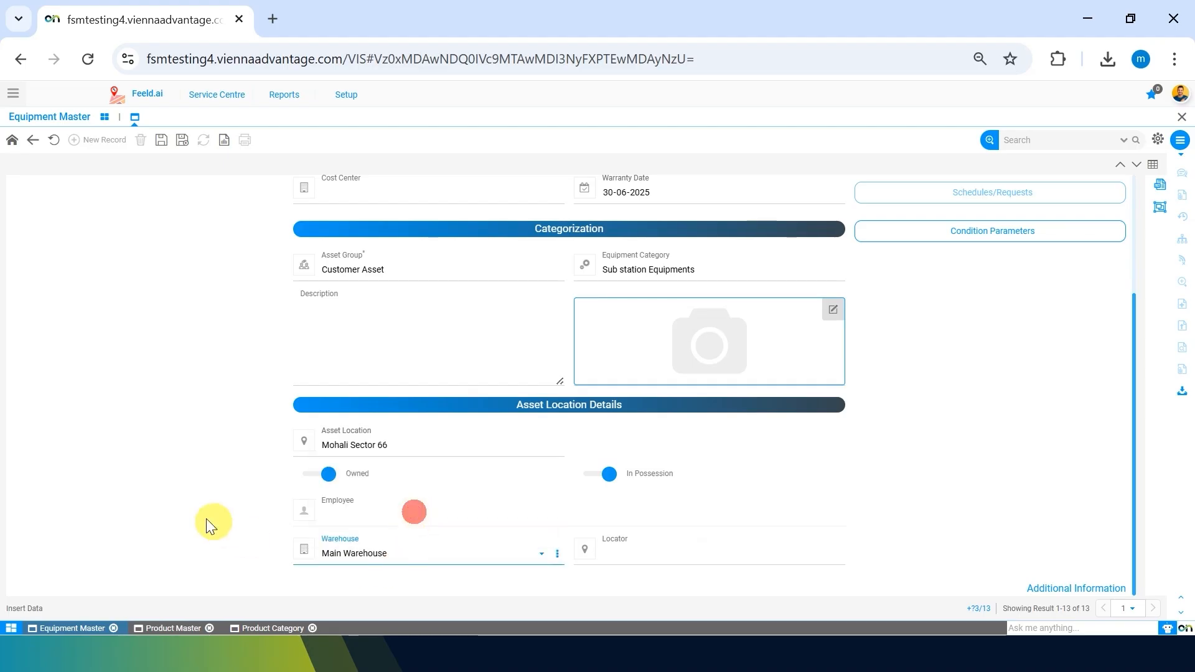
Set the locator to Main Warehouse_1000005_A1*A2*A3.
{"action": "scroll", "coordinate": [225, 478], "scroll_direction": "up", "scroll_amount": 3}
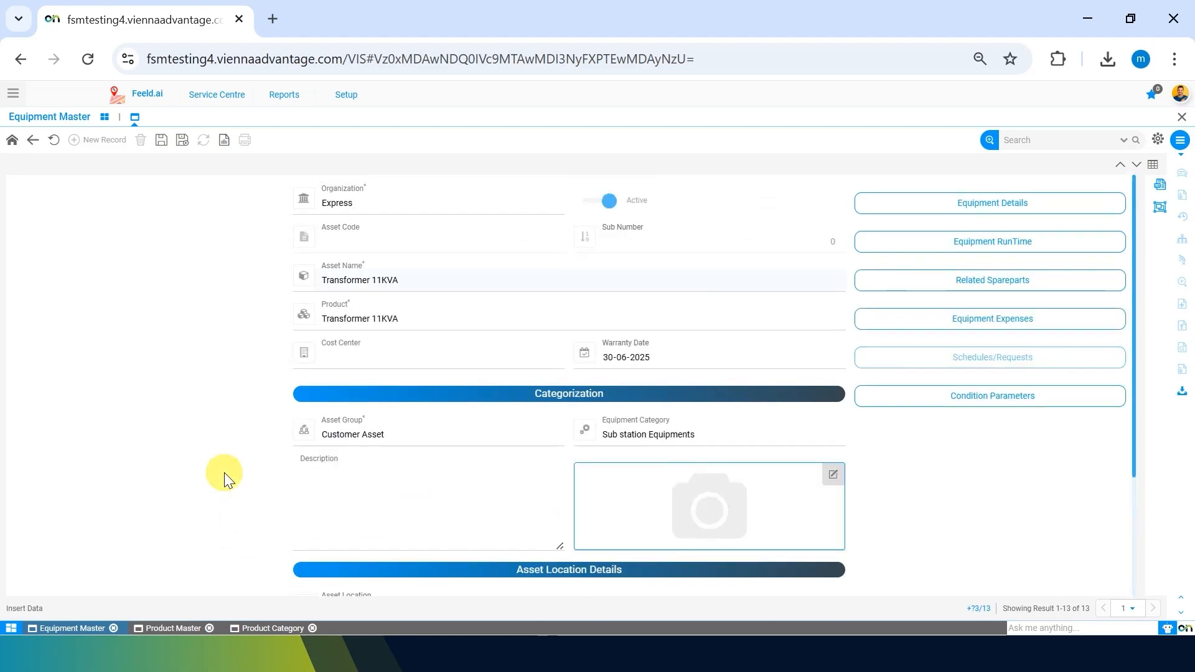
{"action": "scroll", "coordinate": [226, 478], "scroll_direction": "down", "scroll_amount": 3}
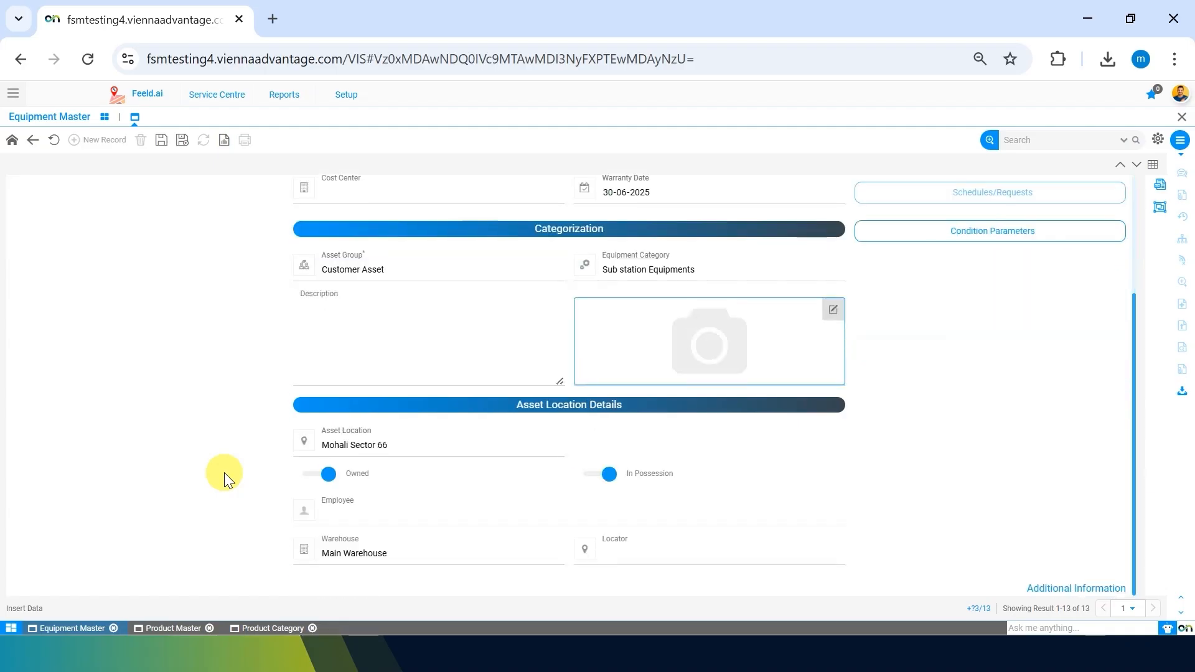
{"action": "left_click", "coordinate": [654, 545]}
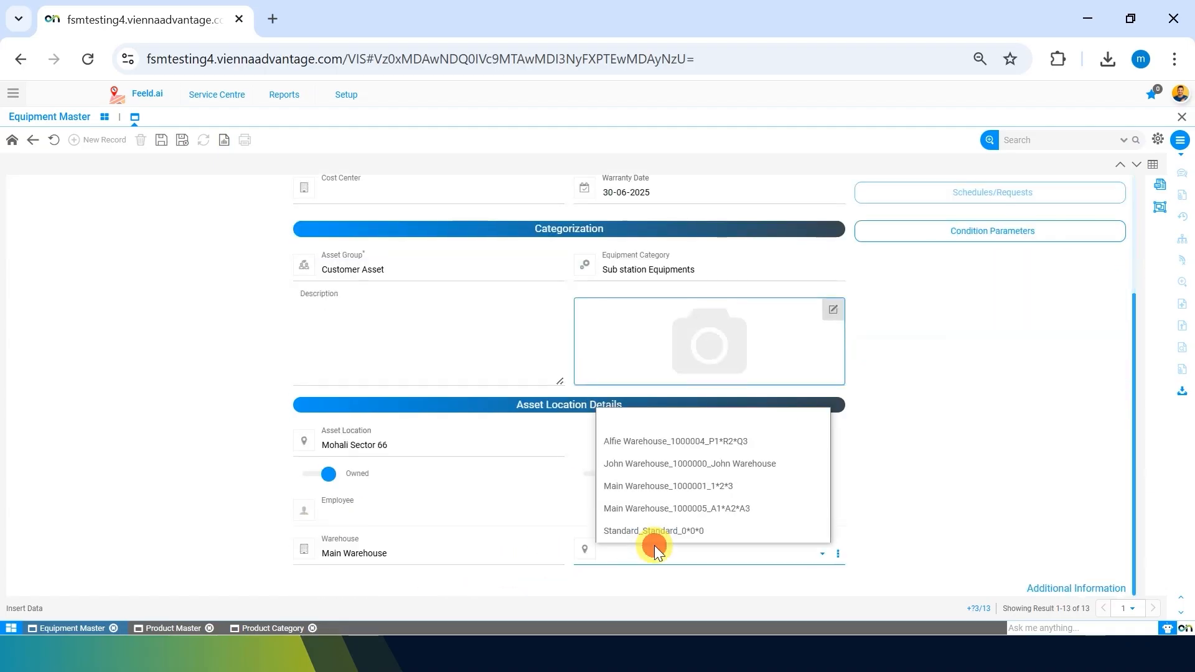
{"action": "left_click", "coordinate": [645, 505]}
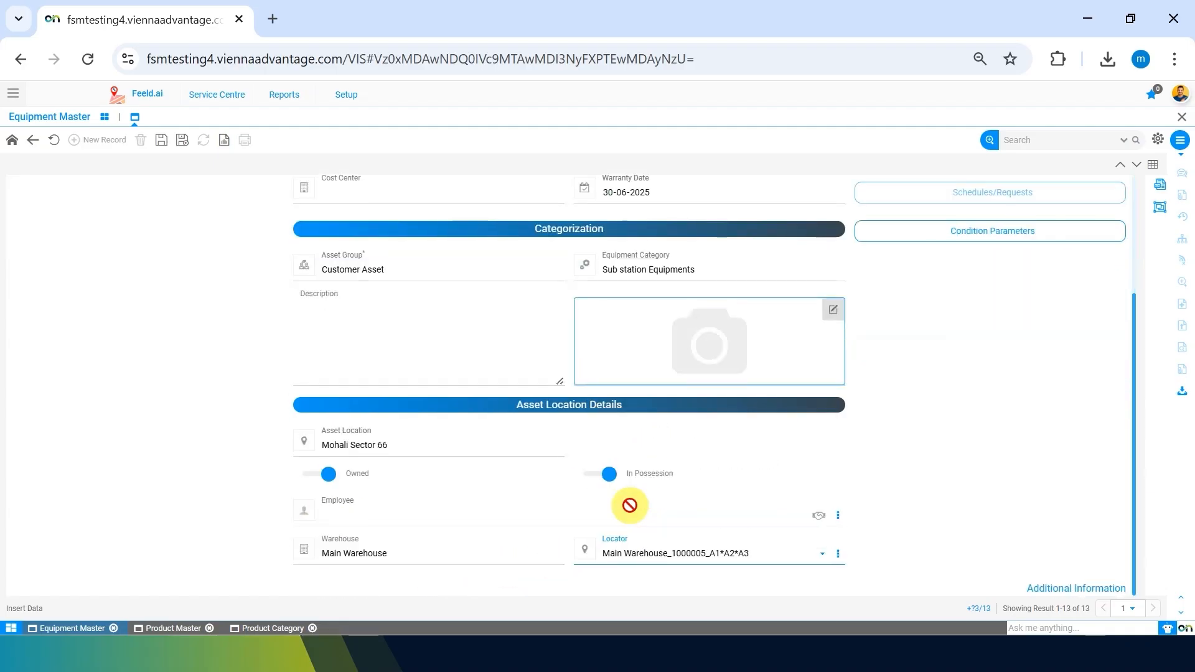
{"action": "left_click", "coordinate": [137, 521]}
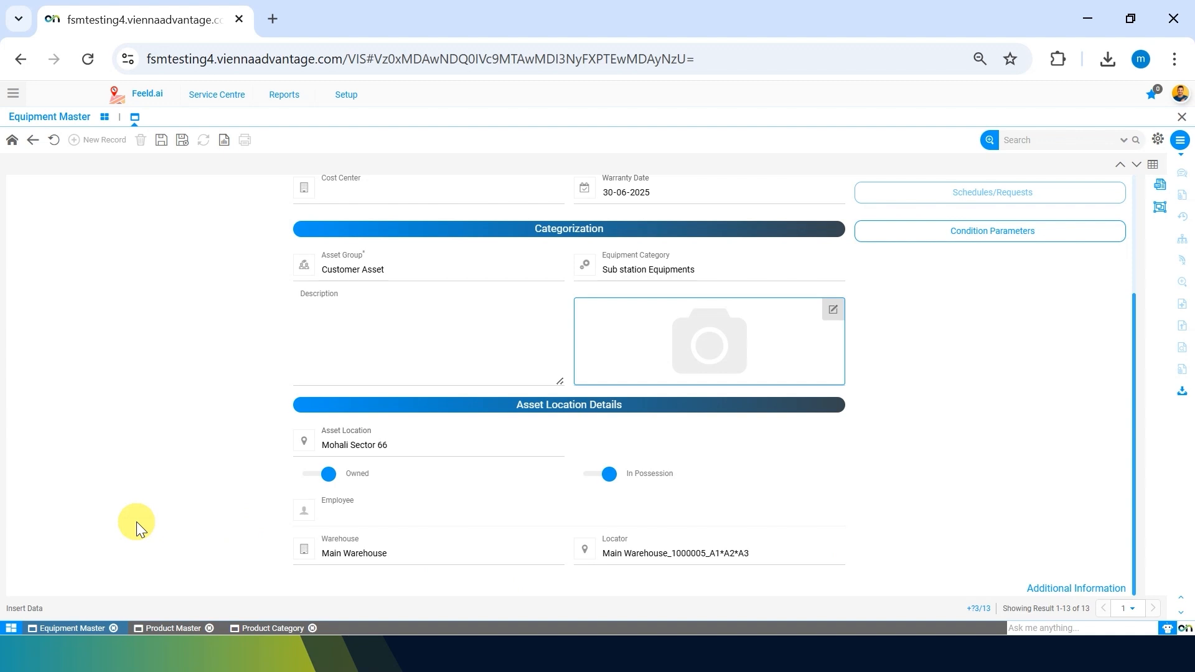
{"action": "scroll", "coordinate": [219, 421], "scroll_direction": "up", "scroll_amount": 3}
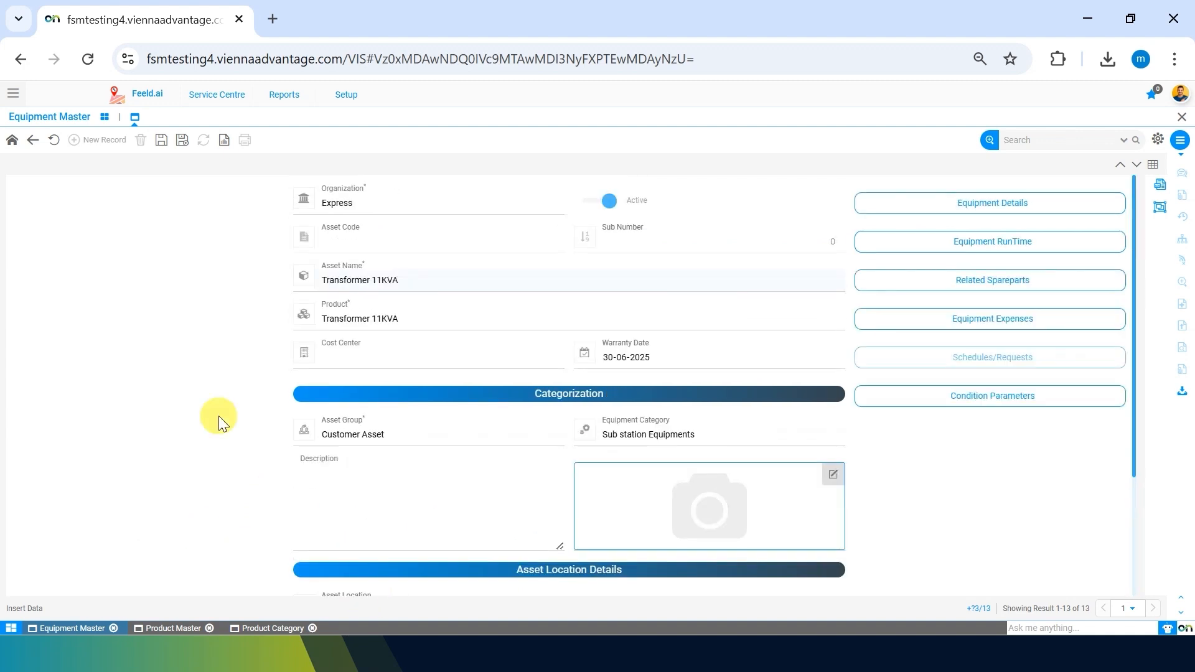
Toggle the Owned and In Possession switches off and back on.
{"action": "scroll", "coordinate": [219, 421], "scroll_direction": "down", "scroll_amount": 3}
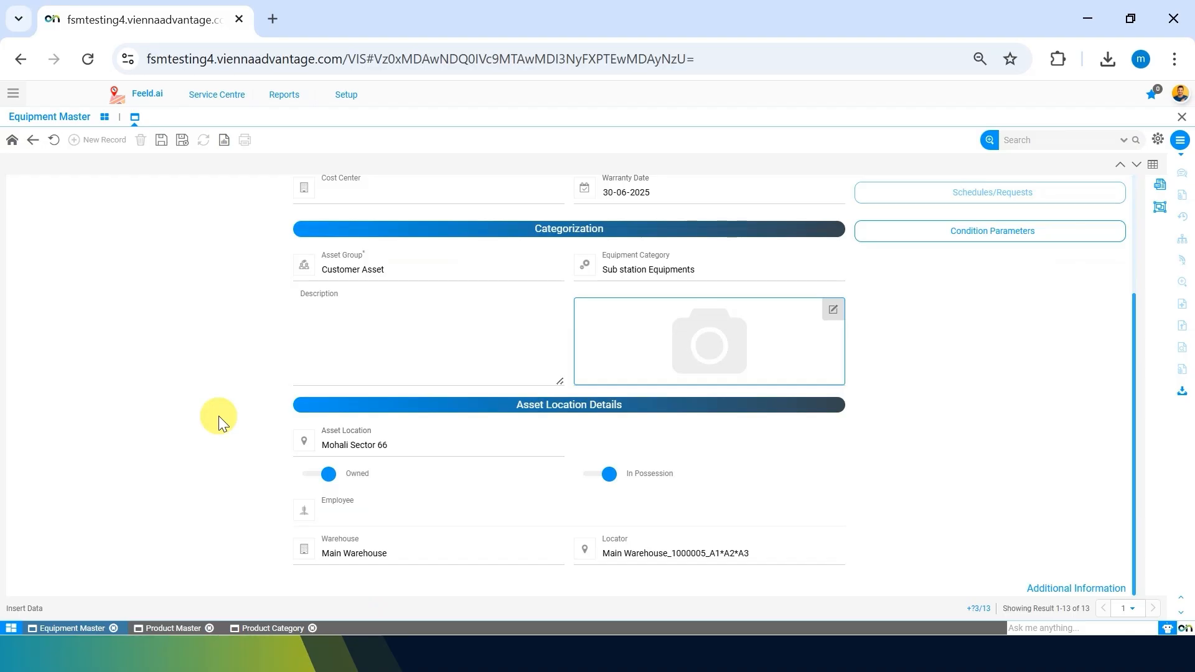
{"action": "left_click", "coordinate": [321, 476]}
{"action": "left_click", "coordinate": [607, 474]}
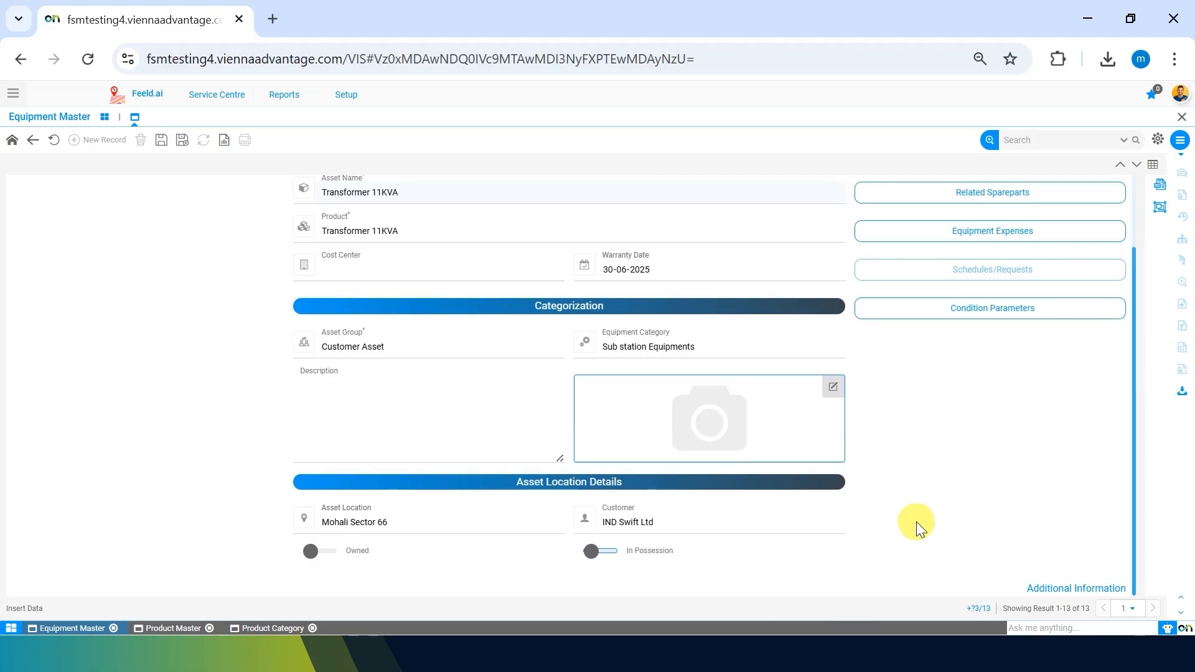
{"action": "left_click", "coordinate": [320, 551]}
{"action": "left_click", "coordinate": [592, 551]}
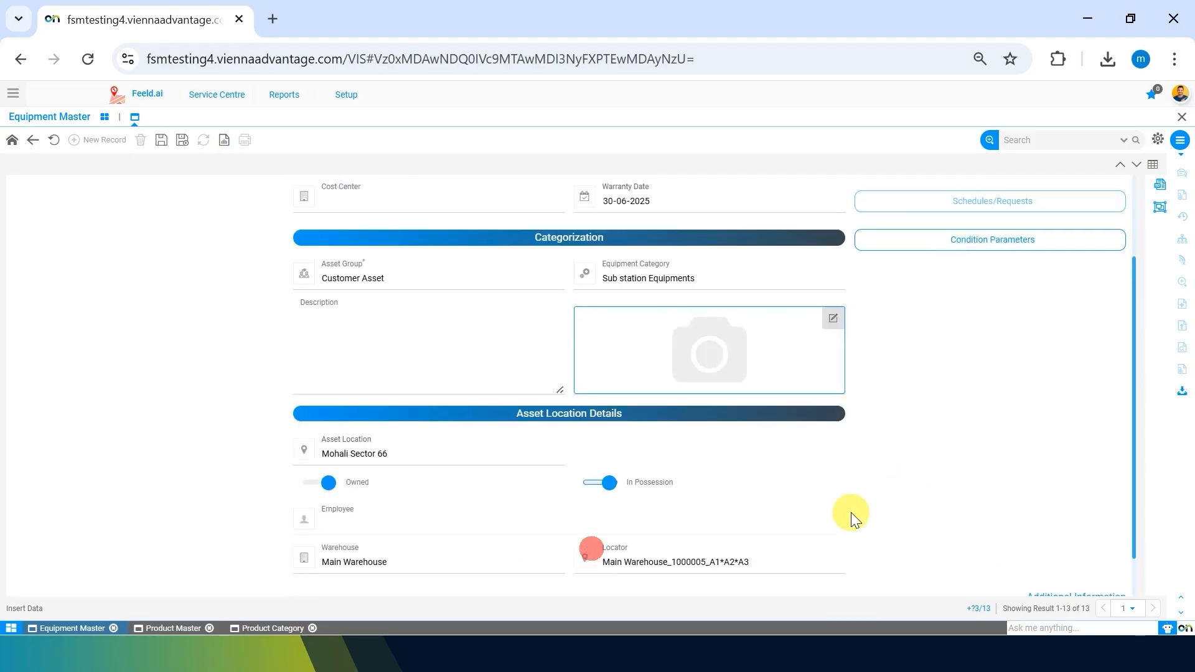
In Additional Information, switch In Possession and Owned off, collapse it, and save the record.
{"action": "left_click", "coordinate": [1068, 585]}
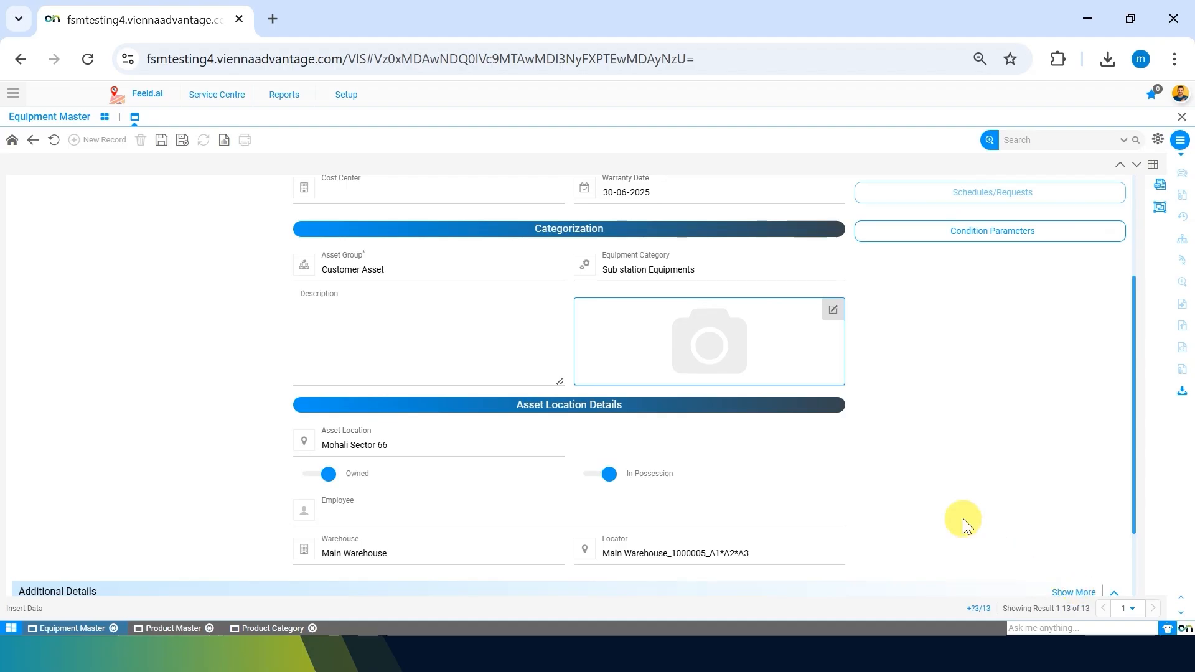
{"action": "left_click", "coordinate": [1074, 493]}
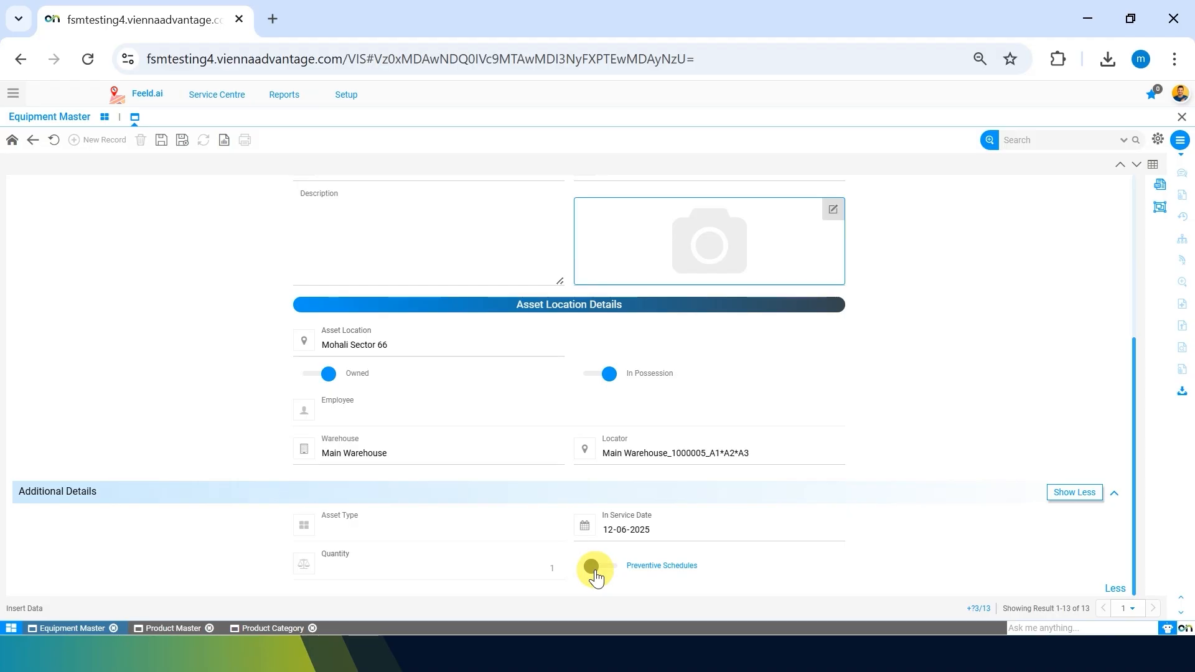
{"action": "left_click", "coordinate": [600, 375]}
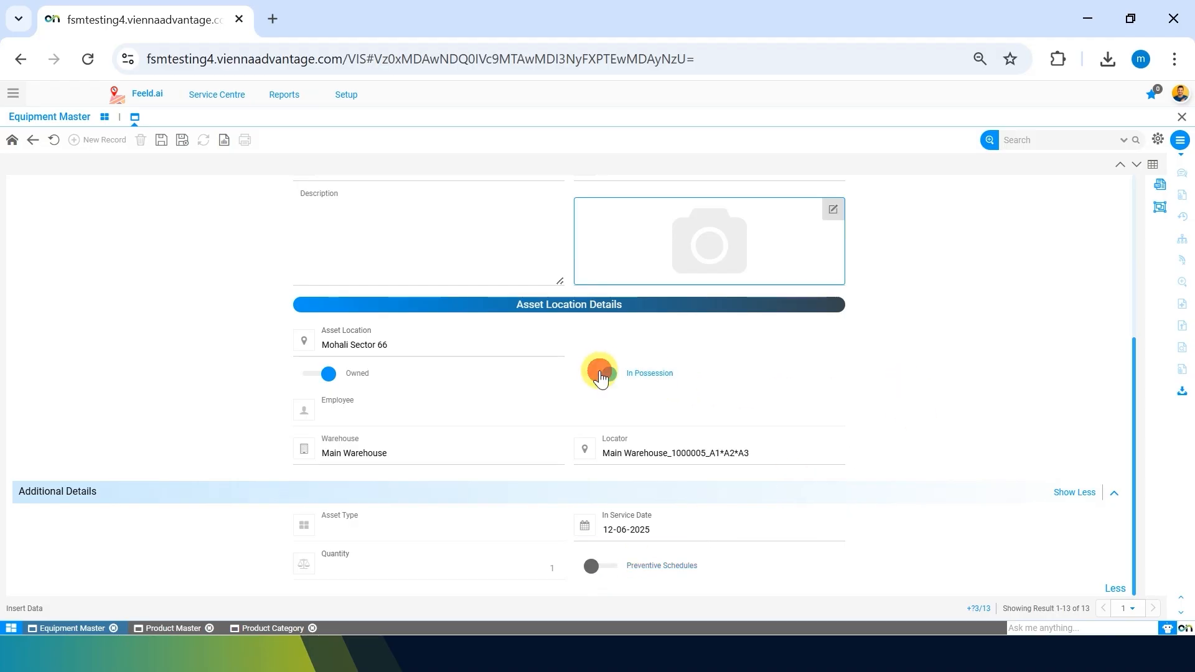
{"action": "left_click", "coordinate": [316, 454]}
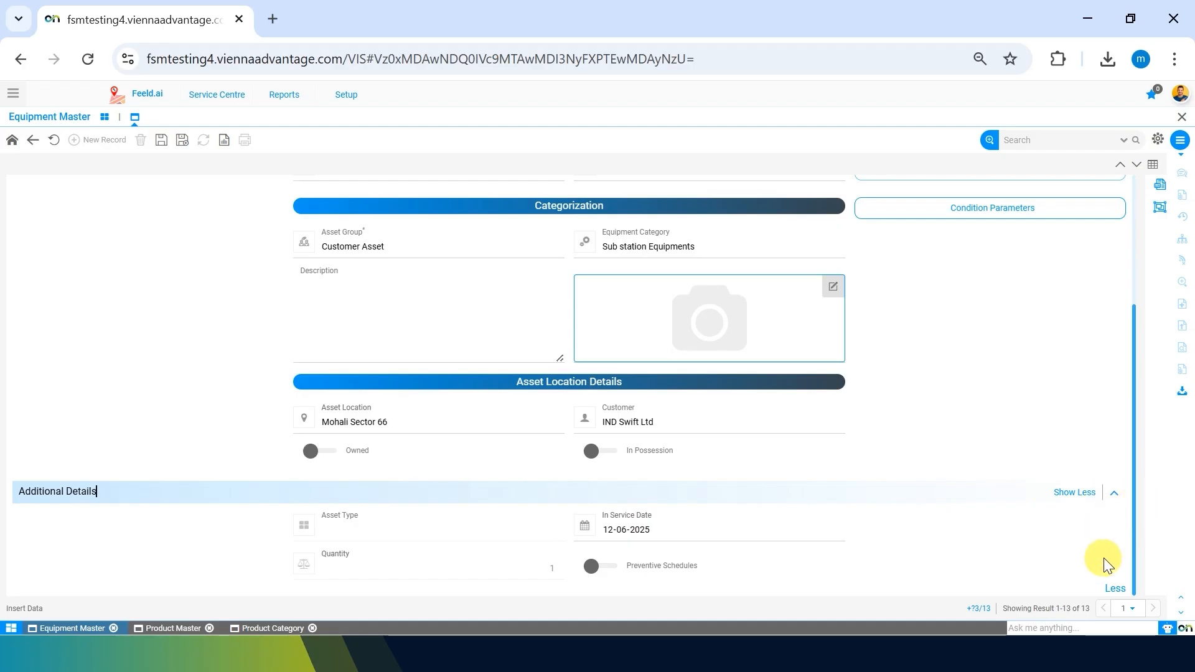
{"action": "left_click", "coordinate": [1113, 586]}
{"action": "scroll", "coordinate": [973, 510], "scroll_direction": "up", "scroll_amount": 2}
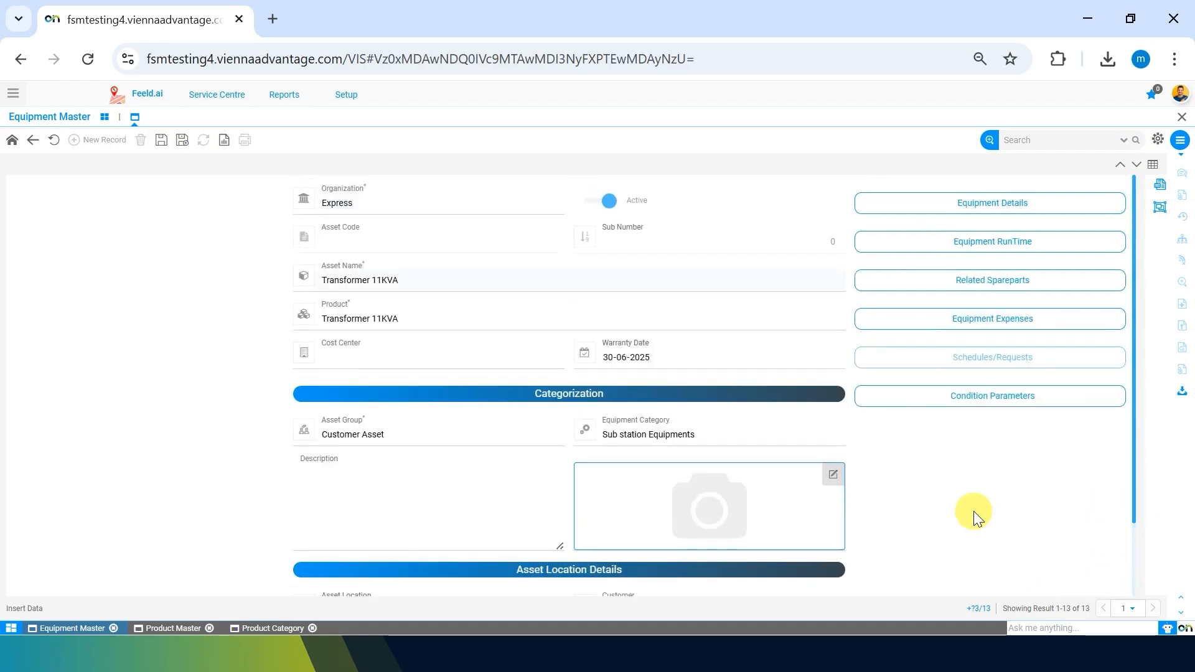
{"action": "left_click", "coordinate": [161, 144]}
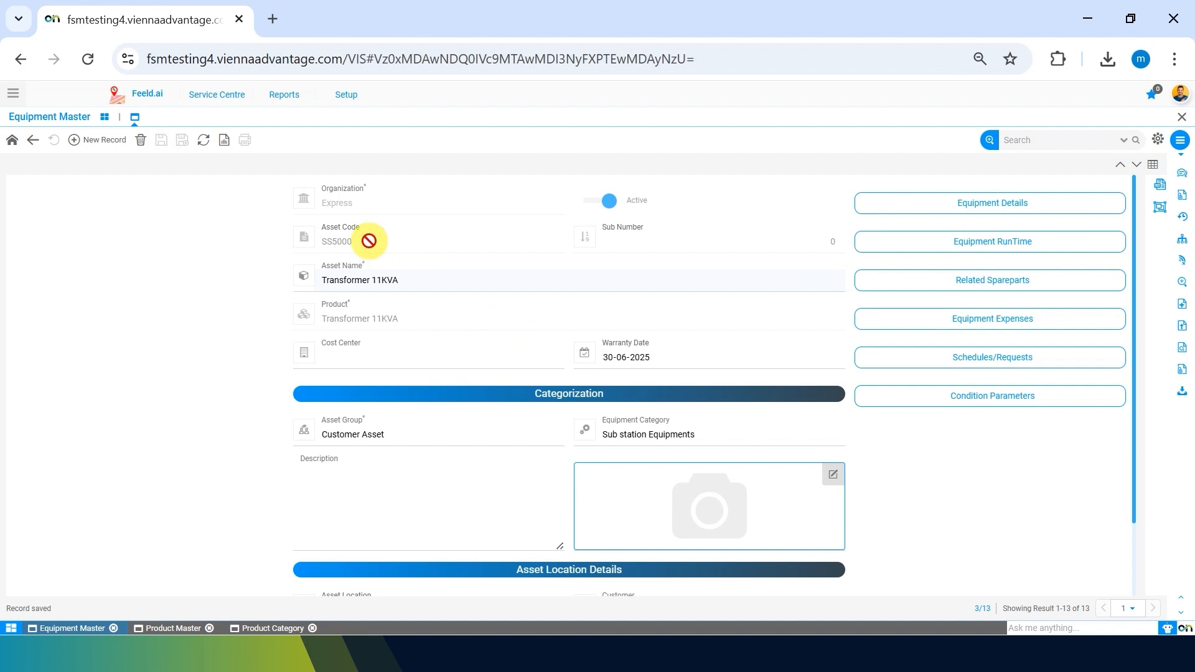
{"action": "left_click_drag", "start_coordinate": [369, 240], "coordinate": [308, 240]}
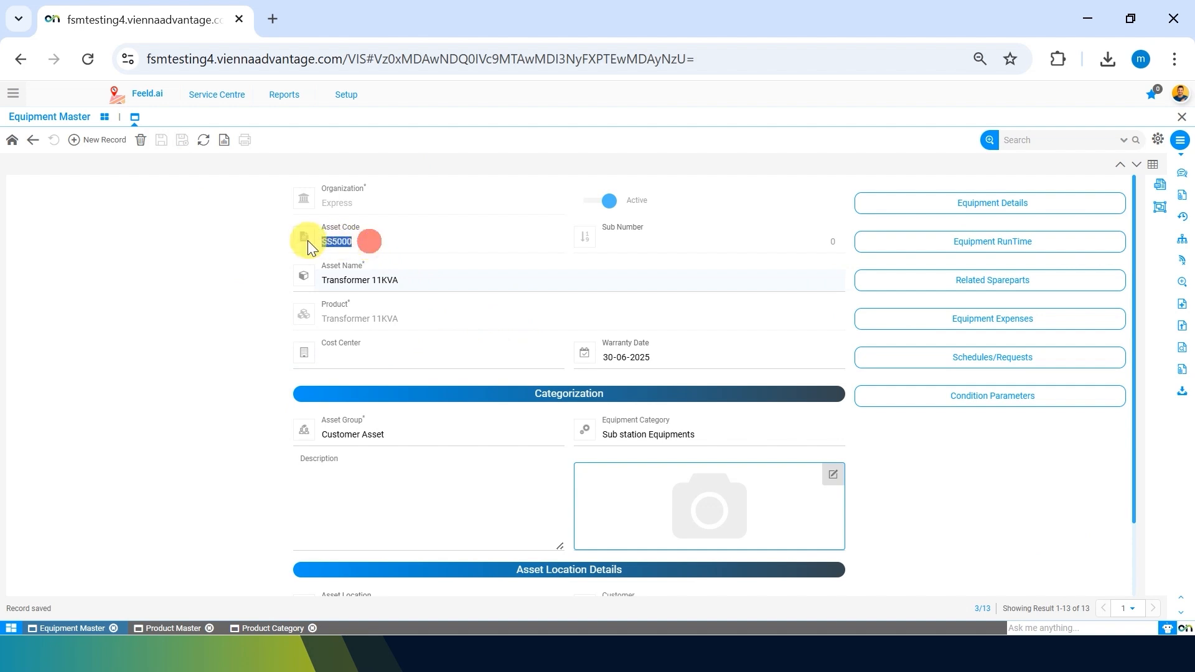
{"action": "left_click", "coordinate": [204, 304]}
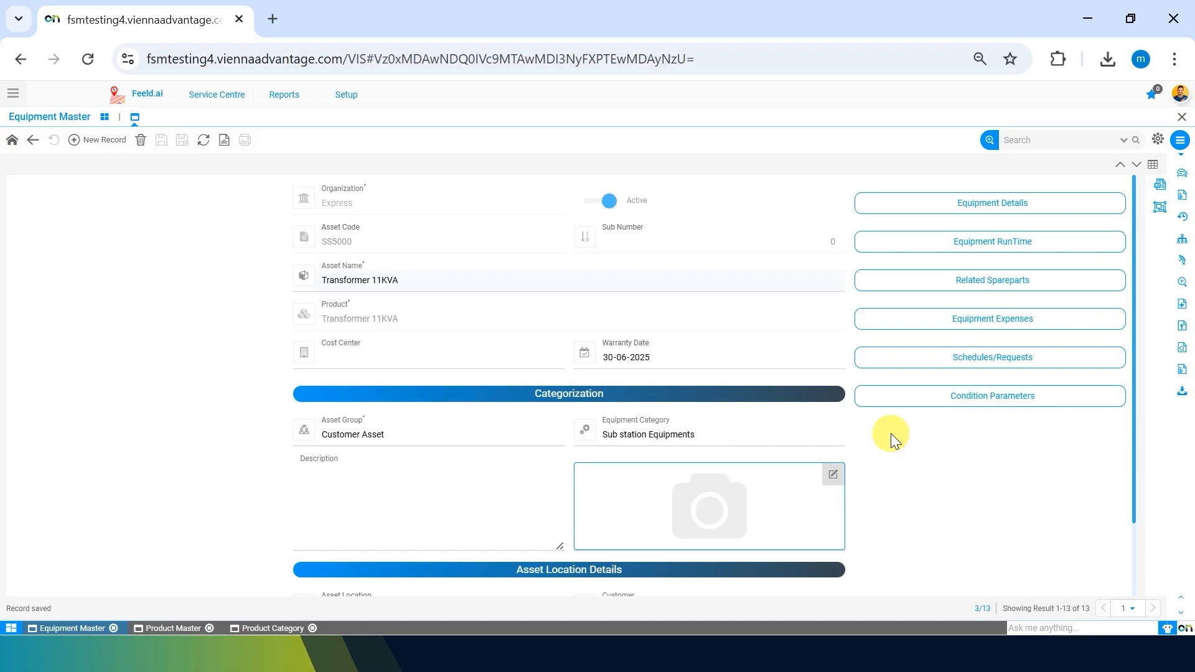
{"action": "scroll", "coordinate": [891, 435], "scroll_direction": "down", "scroll_amount": 2}
{"action": "scroll", "coordinate": [891, 428], "scroll_direction": "up", "scroll_amount": 2}
{"action": "scroll", "coordinate": [891, 428], "scroll_direction": "down", "scroll_amount": 2}
{"action": "scroll", "coordinate": [891, 428], "scroll_direction": "up", "scroll_amount": 2}
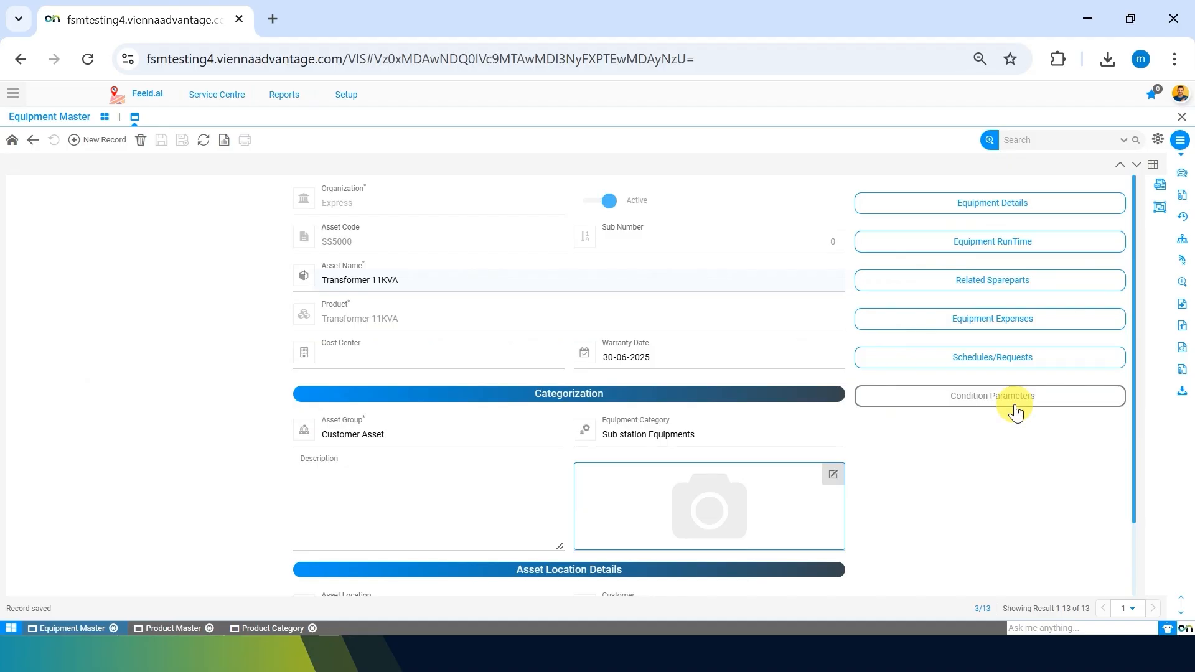
Add a new Equipment Details entry for Transformer 11KVA with Equipment Genre Tranformers.
{"action": "left_click", "coordinate": [982, 211]}
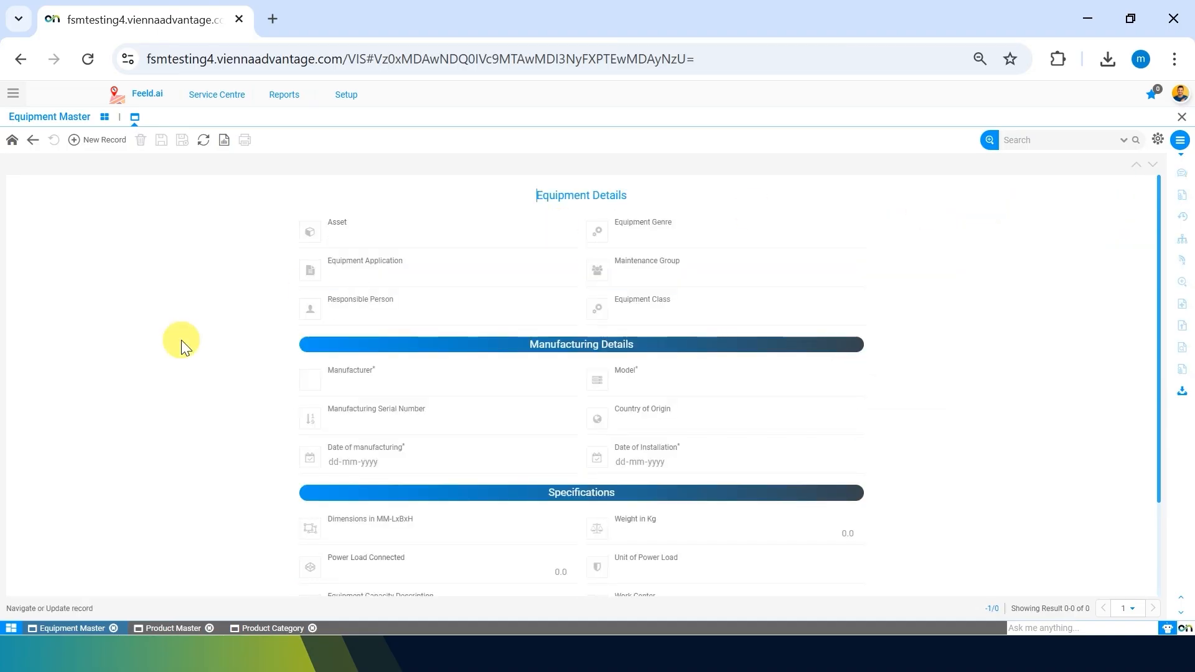
{"action": "left_click", "coordinate": [96, 139]}
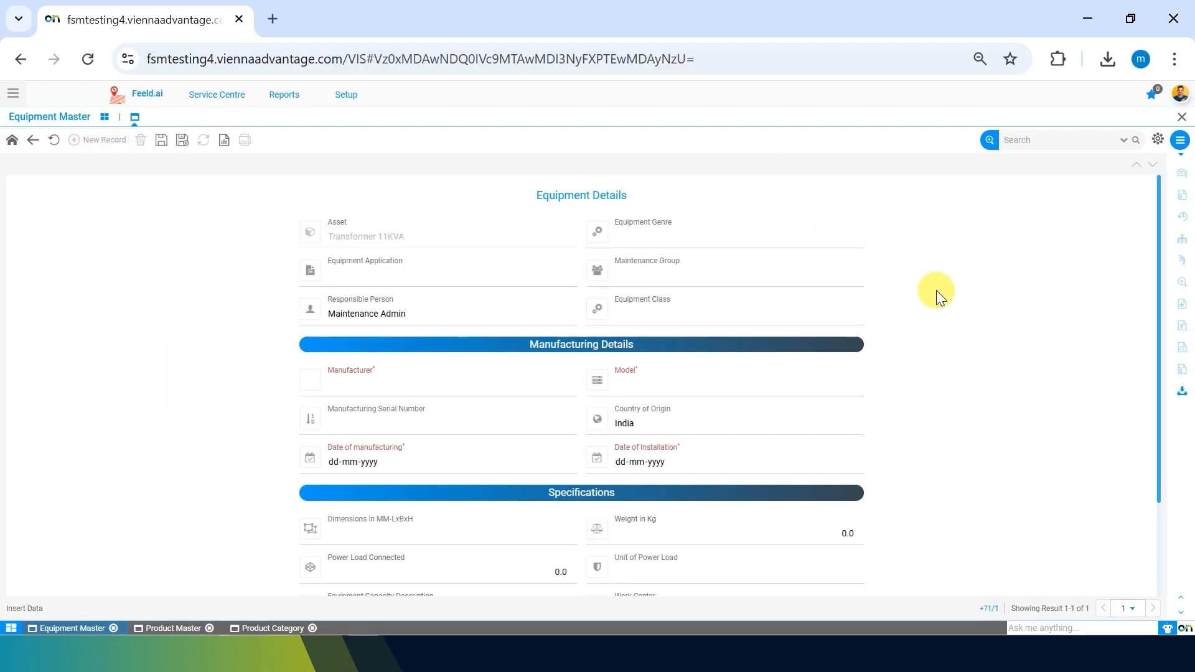
{"action": "left_click", "coordinate": [424, 237]}
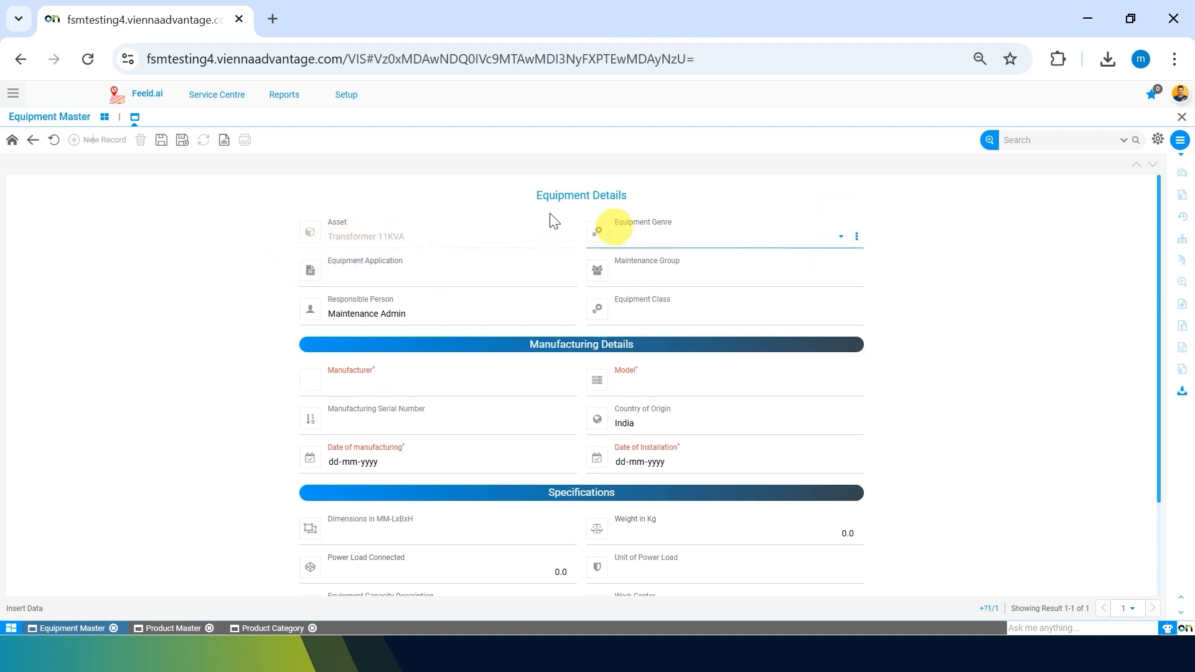
{"action": "left_click", "coordinate": [688, 239]}
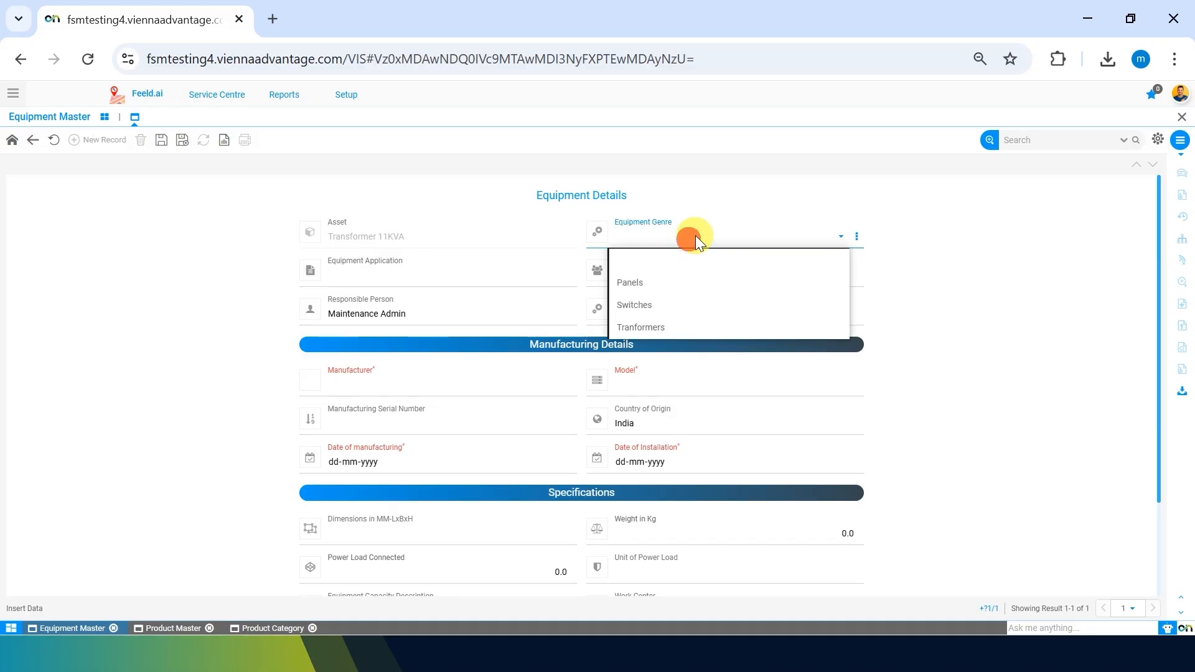
{"action": "left_click", "coordinate": [678, 326]}
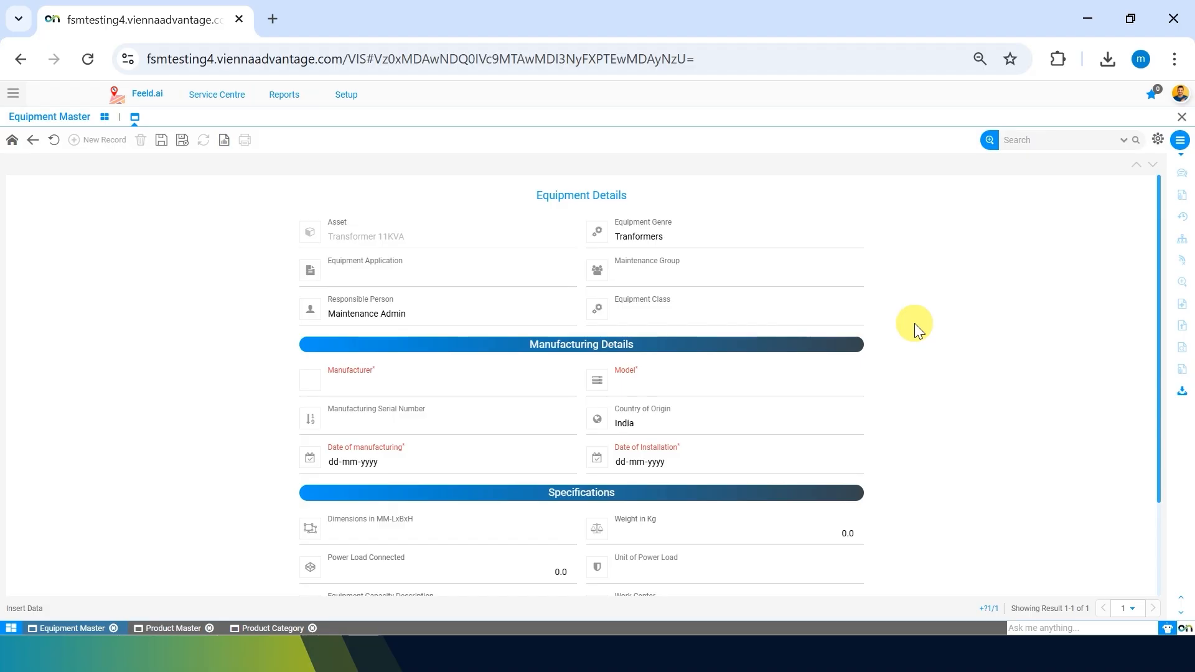
{"action": "left_click", "coordinate": [448, 274]}
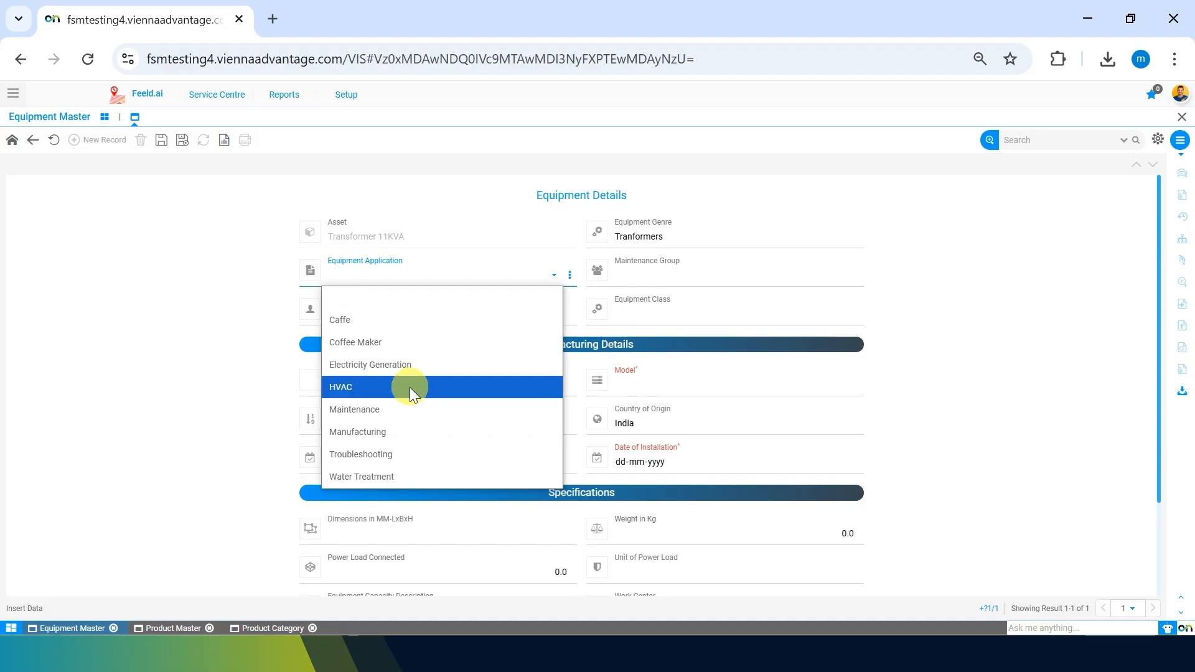
Set Equipment Application to Electricity Generation and Maintenance Group to Electrical Group.
{"action": "left_click", "coordinate": [383, 361]}
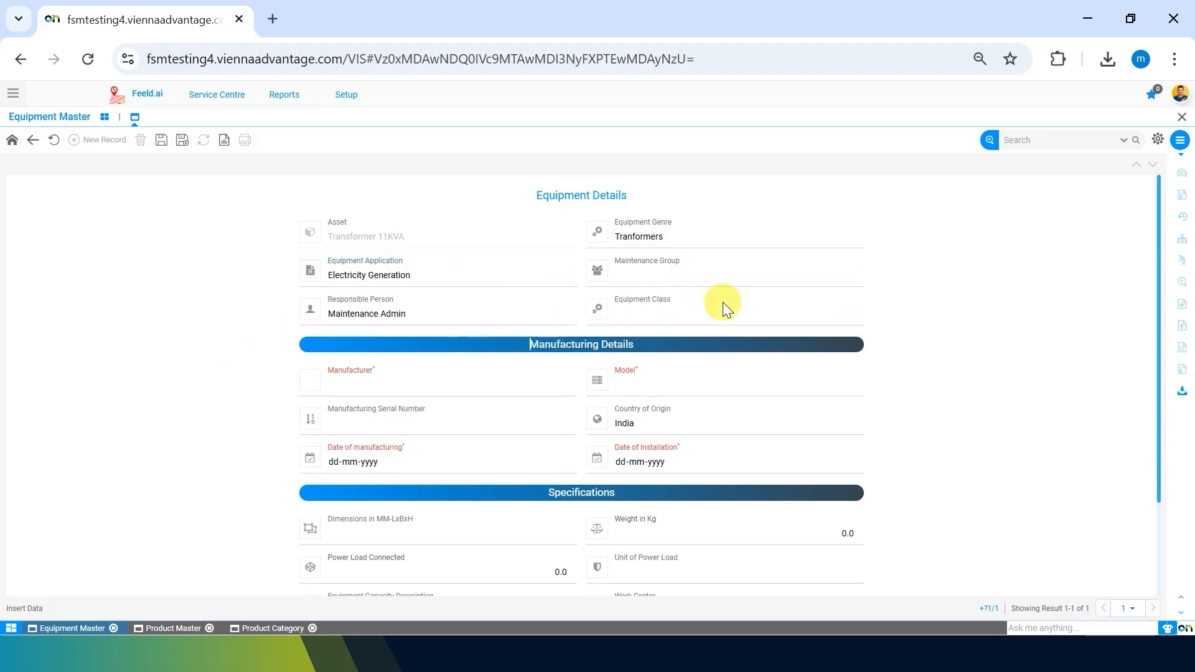
{"action": "left_click", "coordinate": [423, 272]}
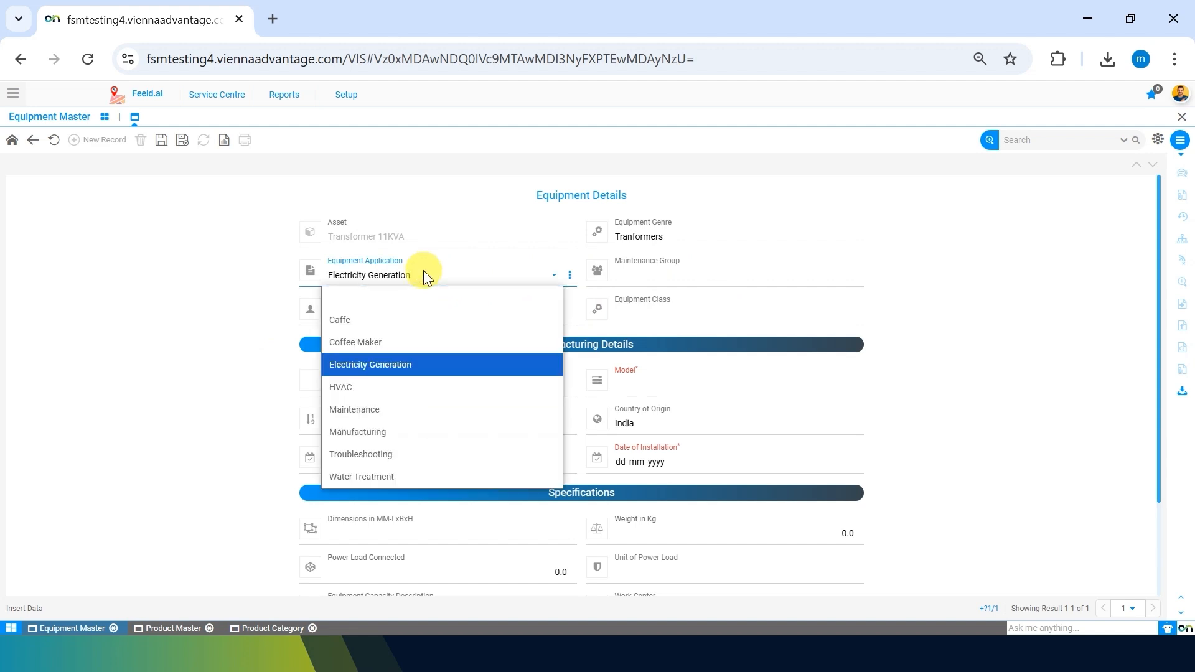
{"action": "left_click", "coordinate": [423, 270]}
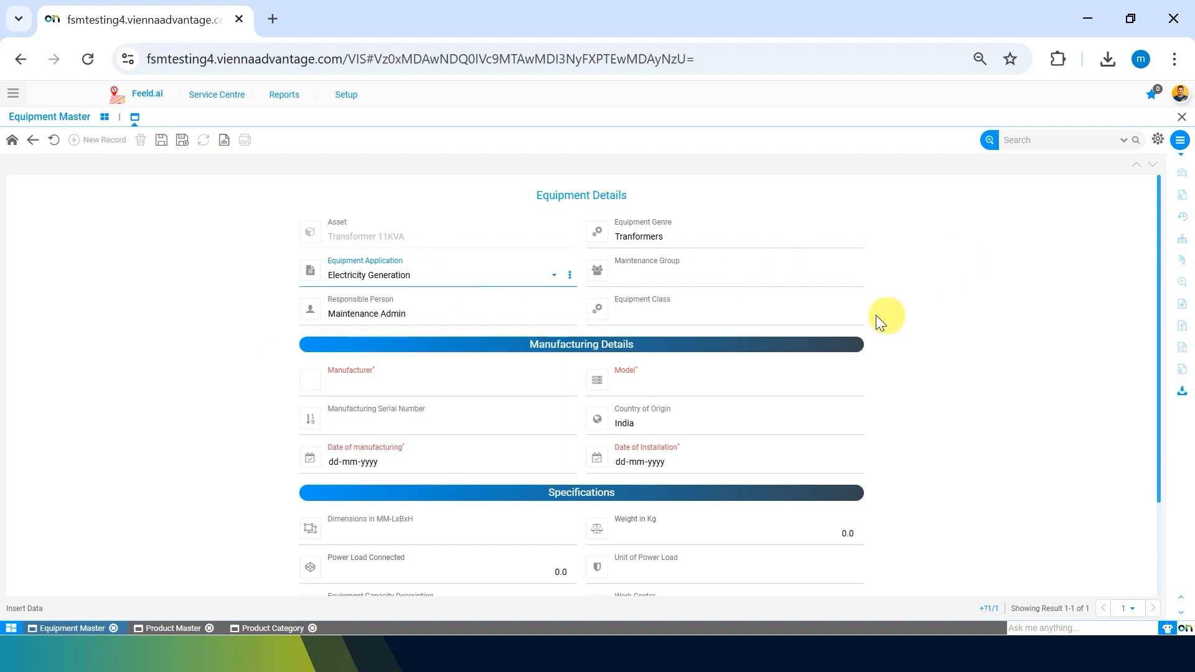
{"action": "left_click", "coordinate": [734, 269]}
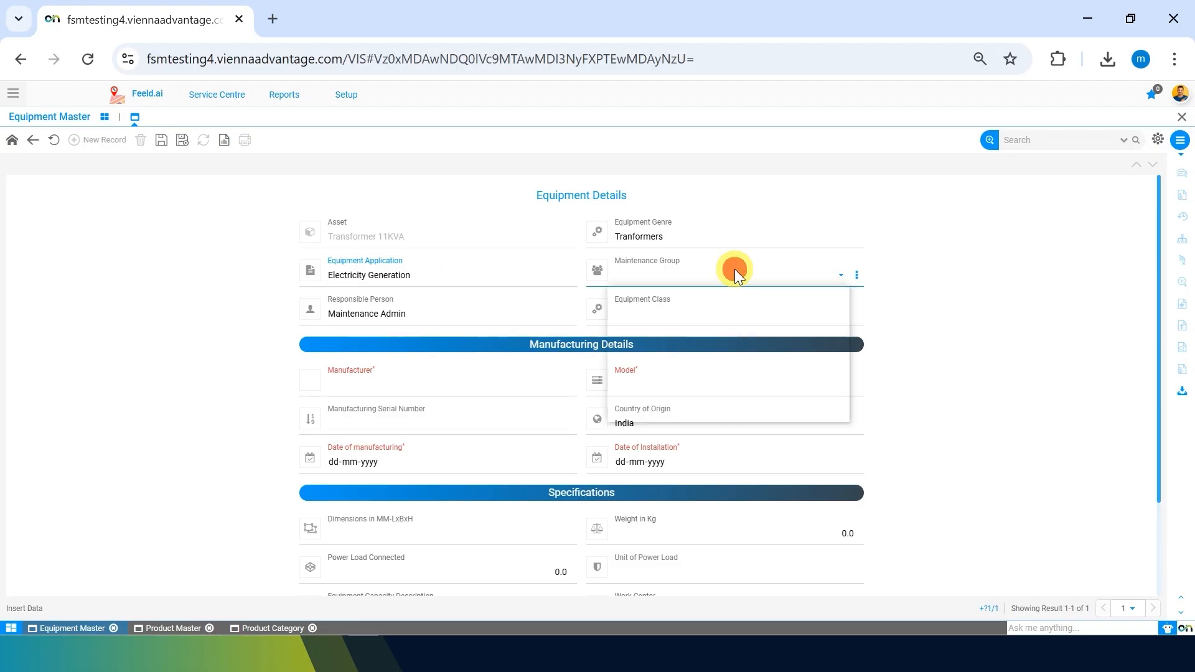
{"action": "left_click", "coordinate": [704, 318]}
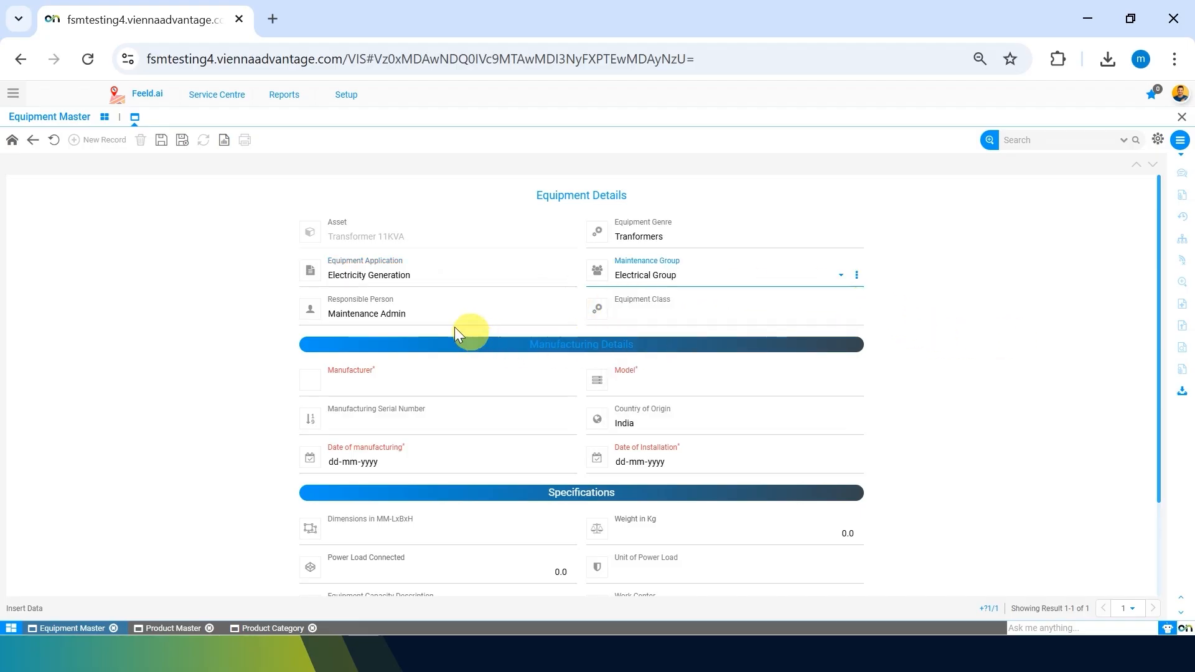
Assign a different responsible person and set Equipment Class to Top class.
{"action": "left_click", "coordinate": [406, 313]}
{"action": "left_click", "coordinate": [353, 363]}
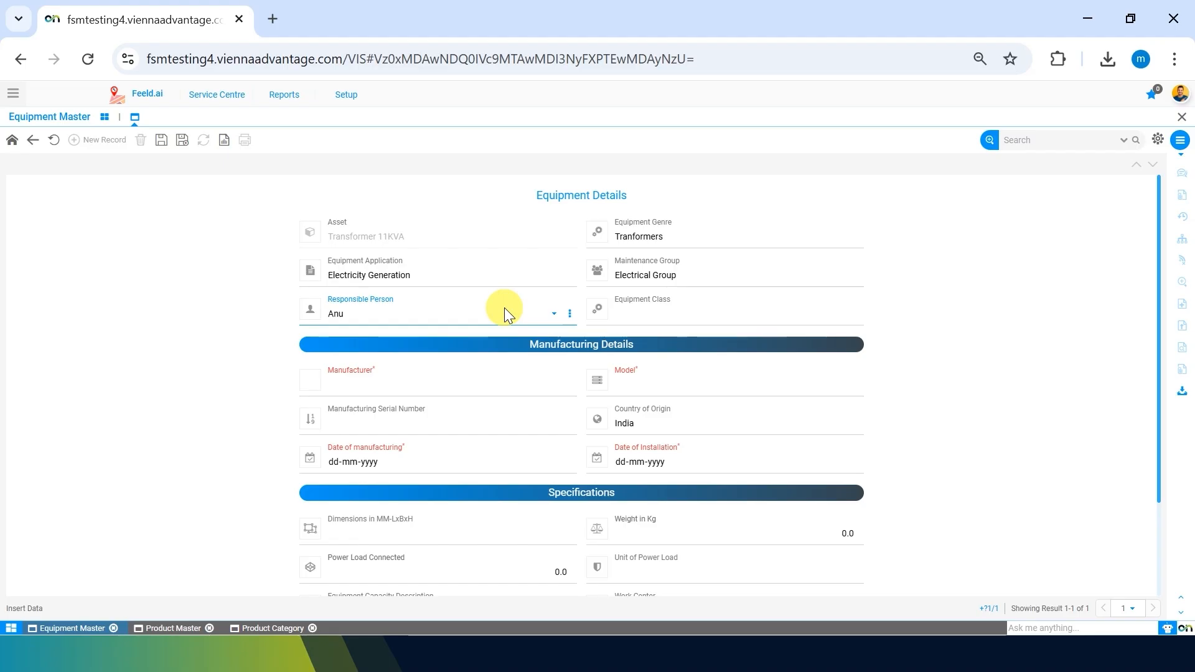
{"action": "left_click", "coordinate": [733, 317]}
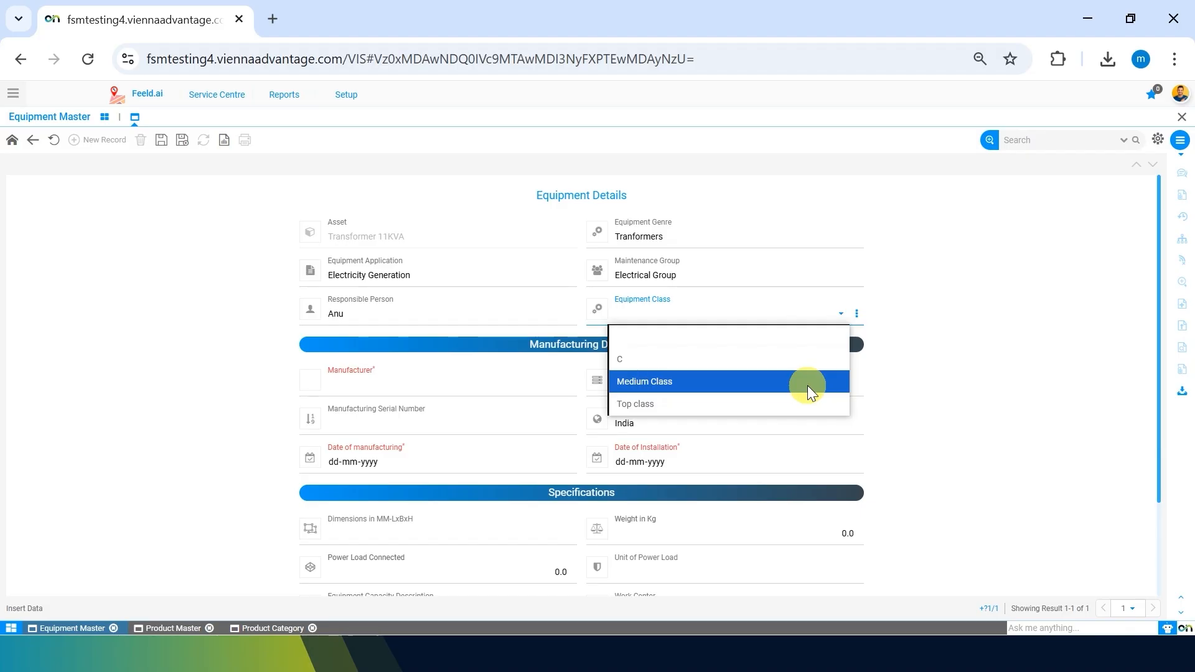
{"action": "left_click", "coordinate": [733, 402]}
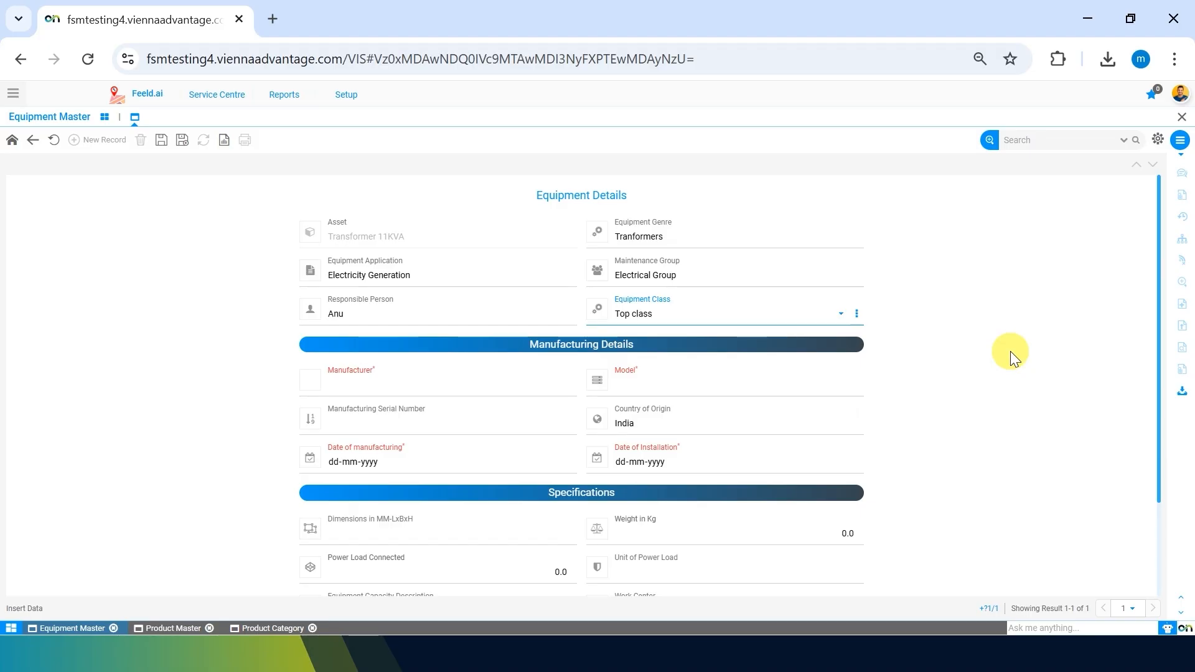
Enter manufacturer BHEL and model BHEL_11KVA.
{"action": "left_click", "coordinate": [506, 377]}
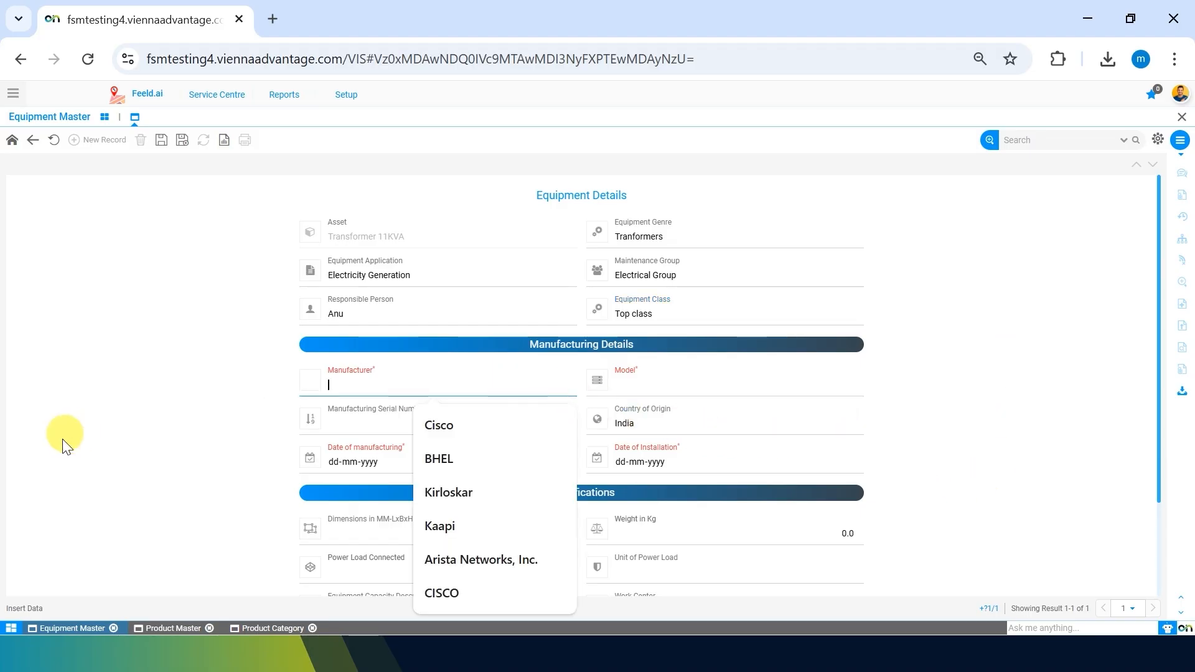
{"action": "left_click", "coordinate": [69, 463]}
{"action": "left_click", "coordinate": [526, 392]}
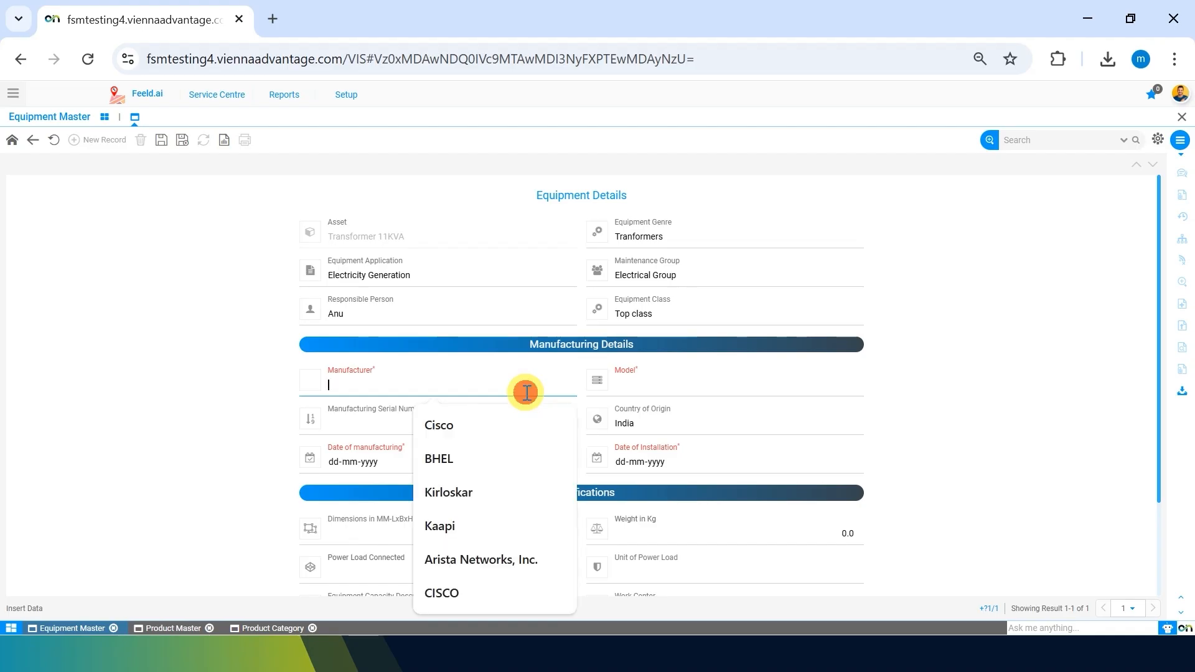
{"action": "type", "text": "BHEL"}
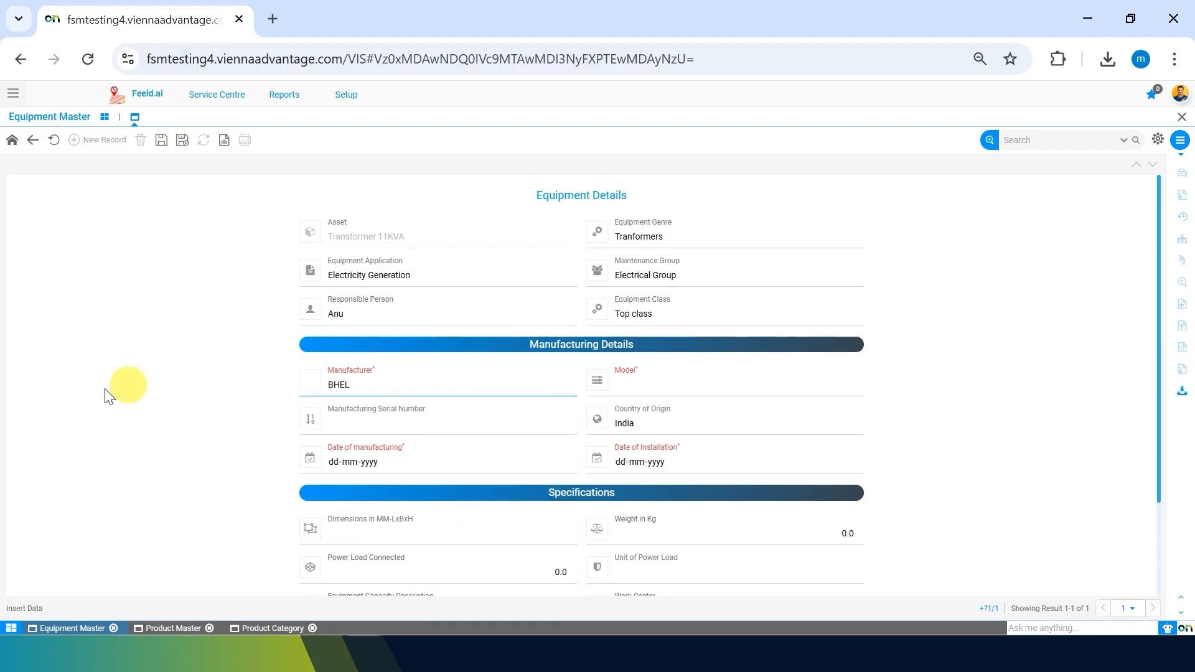
{"action": "left_click", "coordinate": [94, 405]}
{"action": "left_click", "coordinate": [705, 384]}
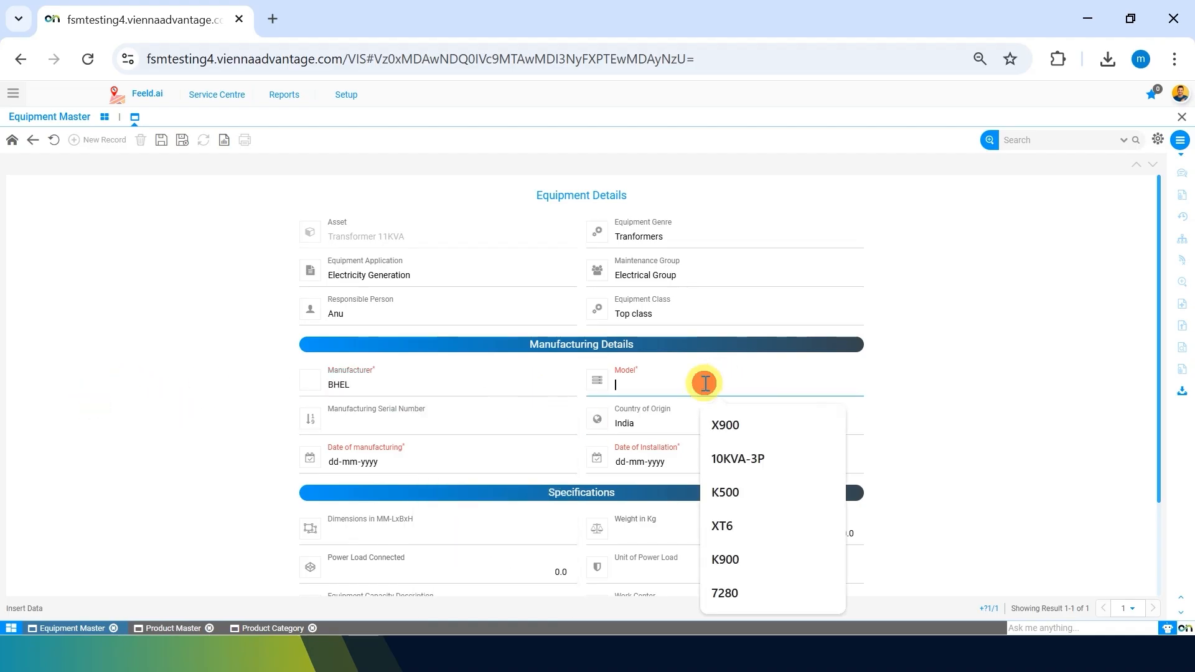
{"action": "type", "text": "BHEL_1"}
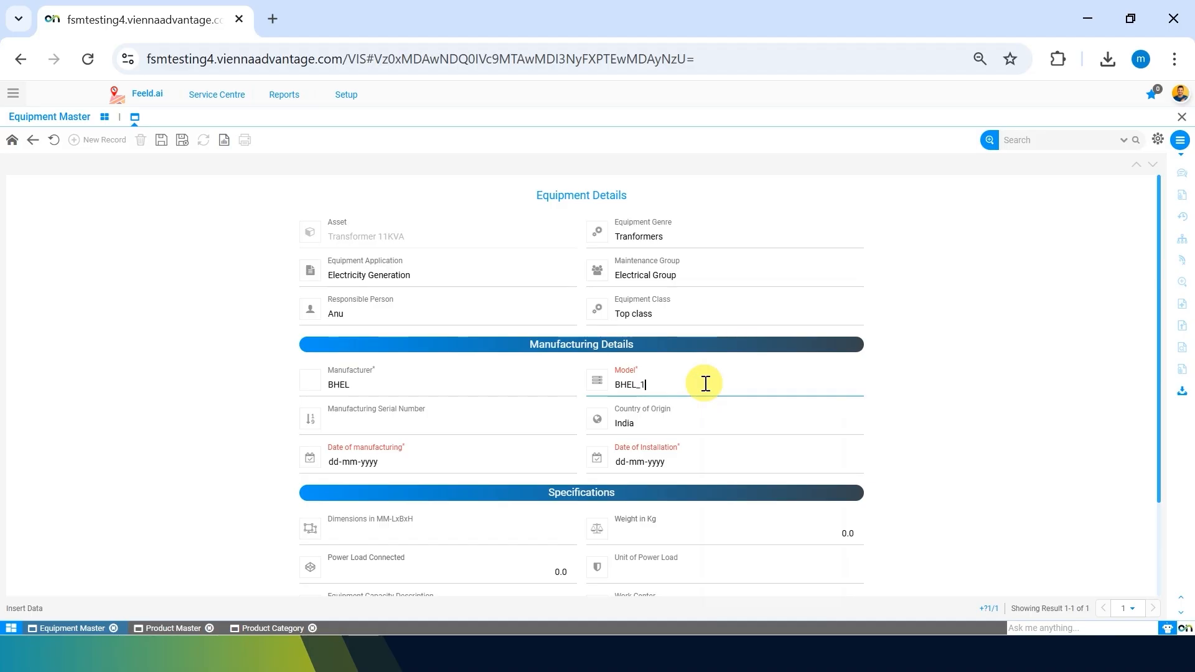
{"action": "type", "text": "1KVA"}
Enter serial number B11-990 and keep India as the country of origin.
{"action": "left_click", "coordinate": [469, 421]}
{"action": "left_click", "coordinate": [134, 437]}
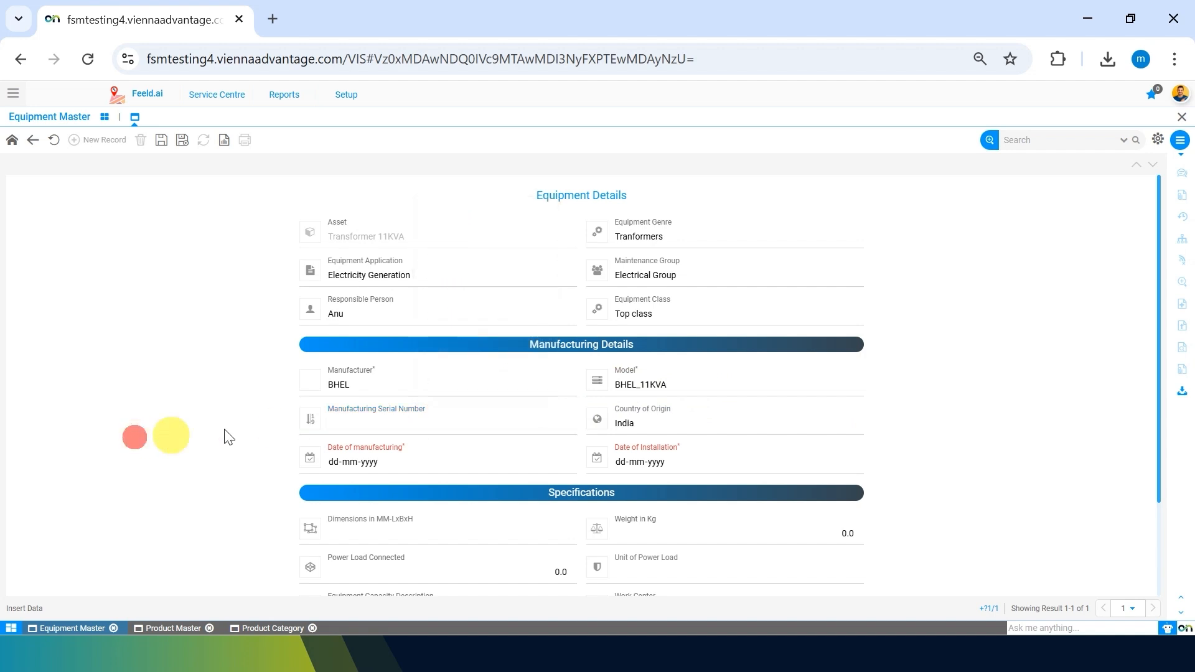
{"action": "left_click", "coordinate": [358, 421]}
{"action": "type", "text": "B"}
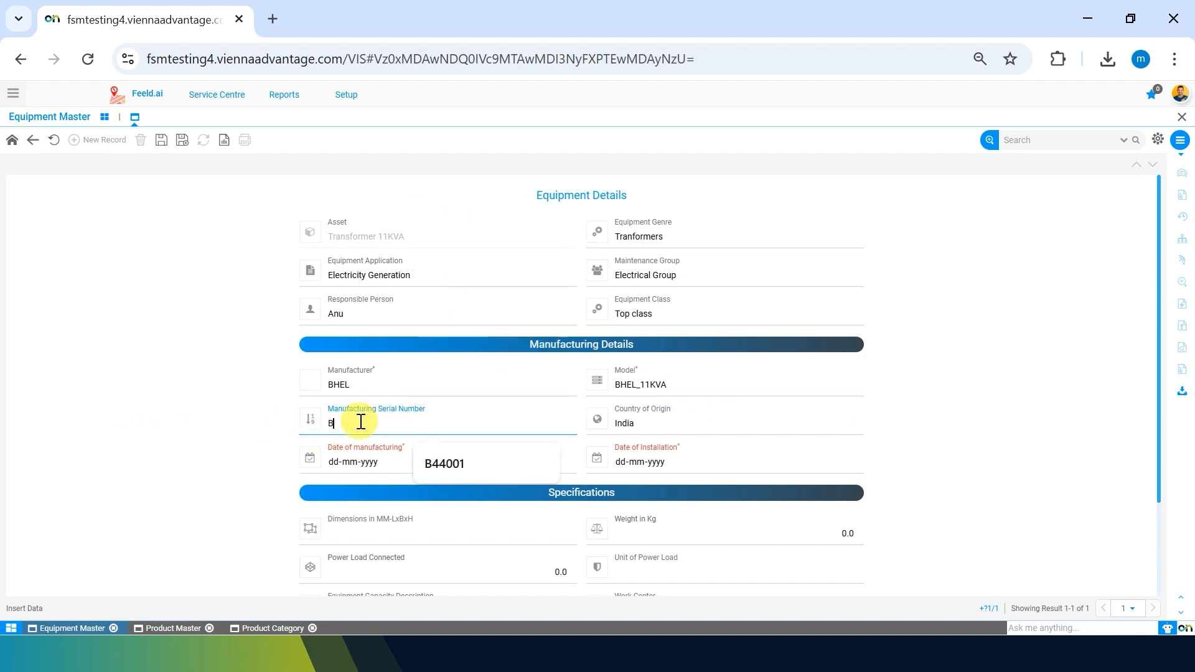
{"action": "type", "text": "11"}
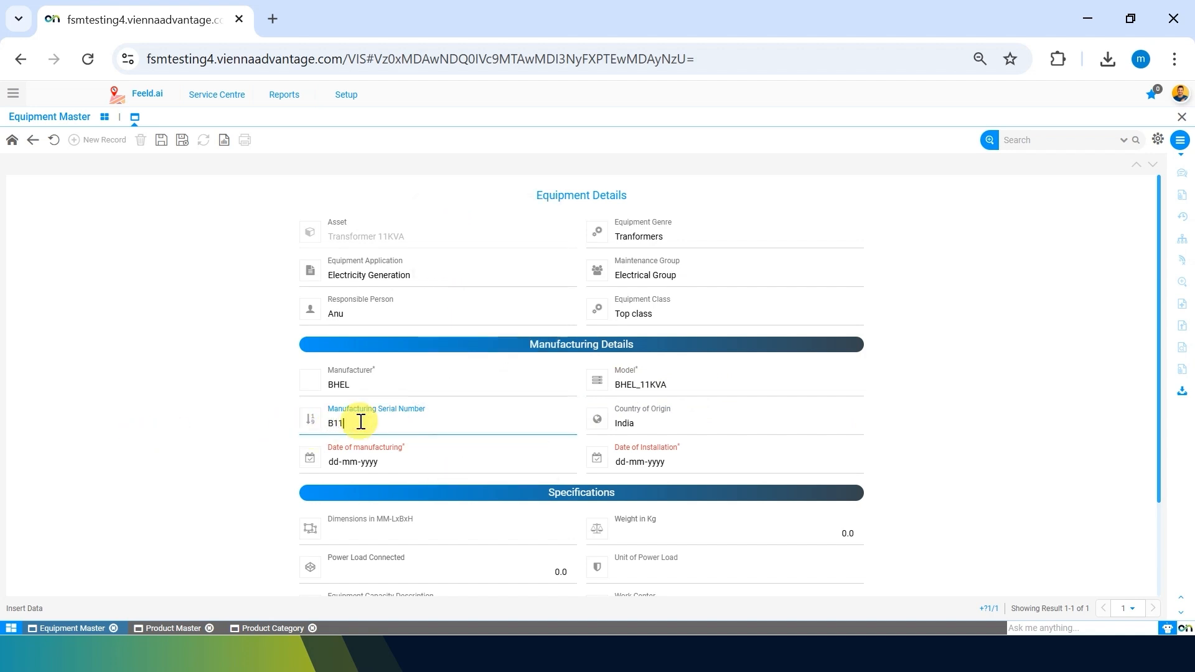
{"action": "type", "text": "-990"}
{"action": "left_click", "coordinate": [95, 442]}
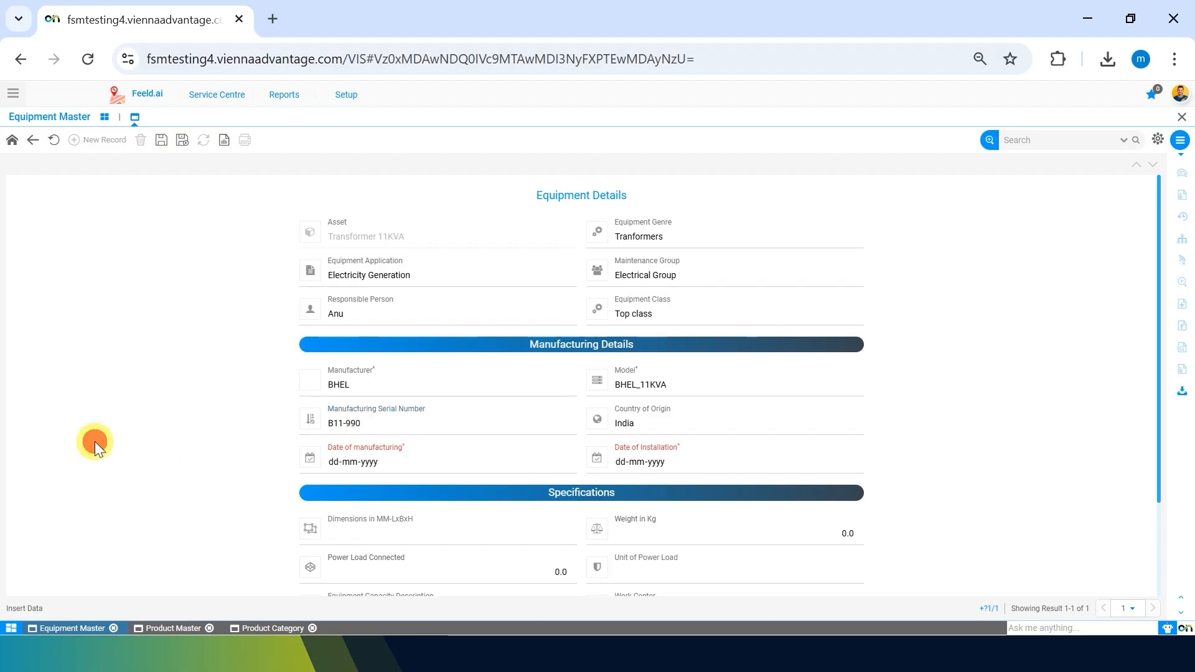
{"action": "left_click", "coordinate": [667, 422]}
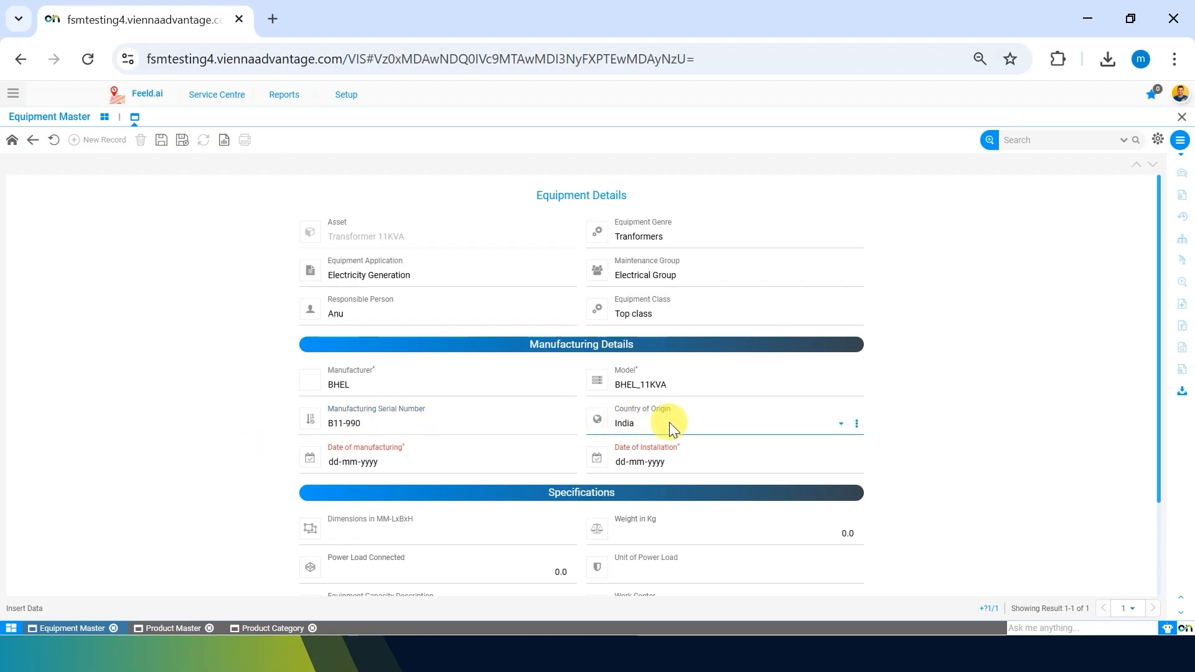
{"action": "left_click", "coordinate": [659, 420]}
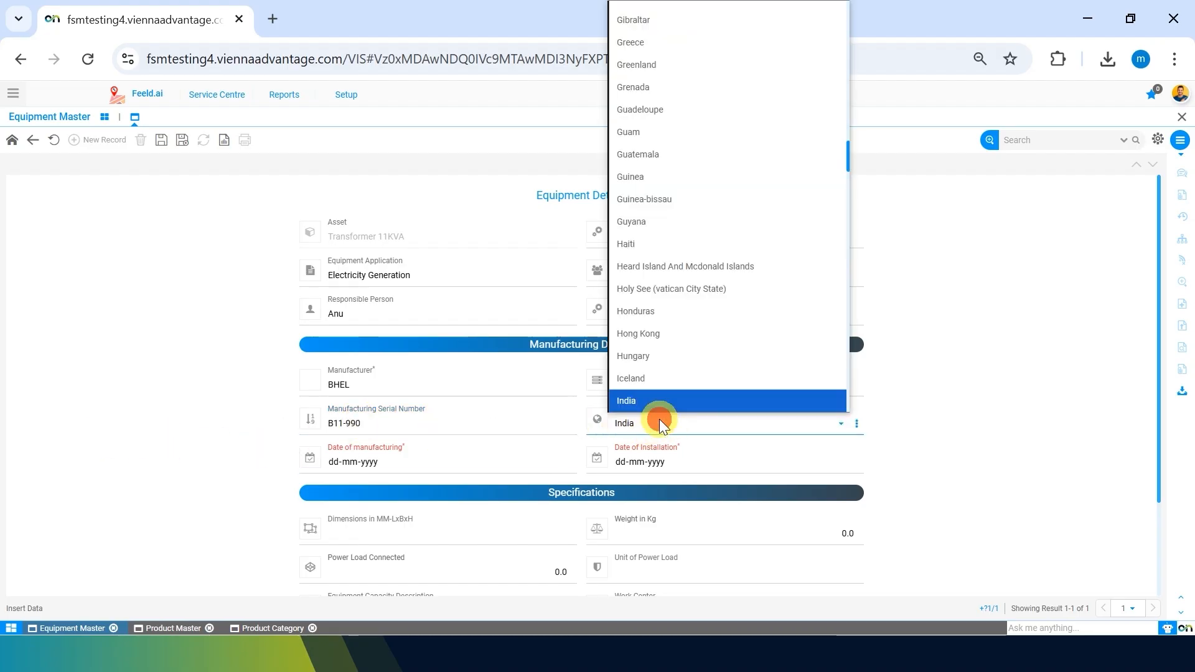
{"action": "scroll", "coordinate": [672, 175], "scroll_direction": "down", "scroll_amount": 20}
{"action": "scroll", "coordinate": [672, 175], "scroll_direction": "up", "scroll_amount": 20}
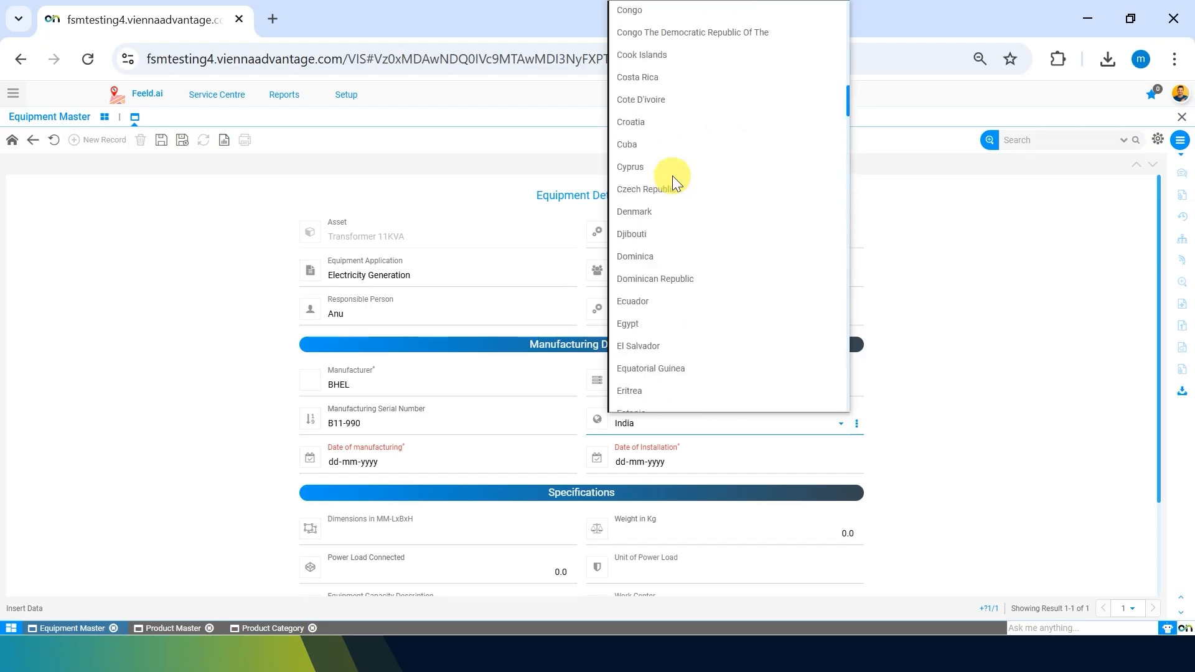
{"action": "left_click", "coordinate": [992, 372]}
Set manufacturing date 31-05-2025 and installation date 10-06-2025.
{"action": "left_click", "coordinate": [376, 460]}
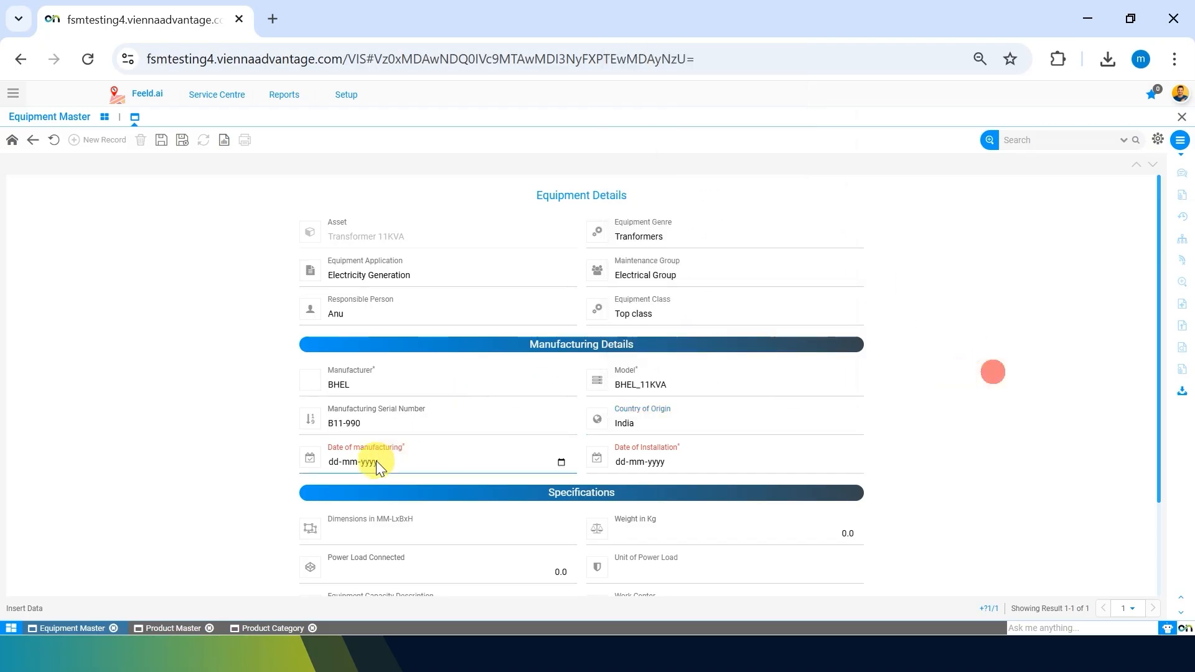
{"action": "left_click", "coordinate": [561, 463]}
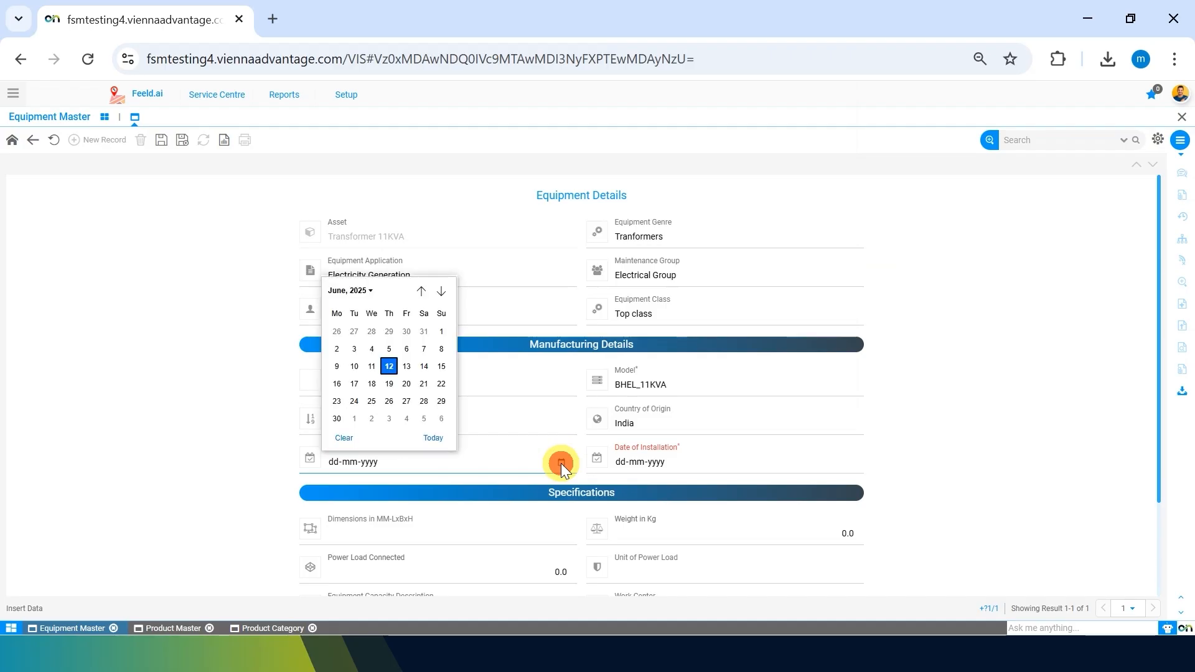
{"action": "left_click", "coordinate": [424, 331]}
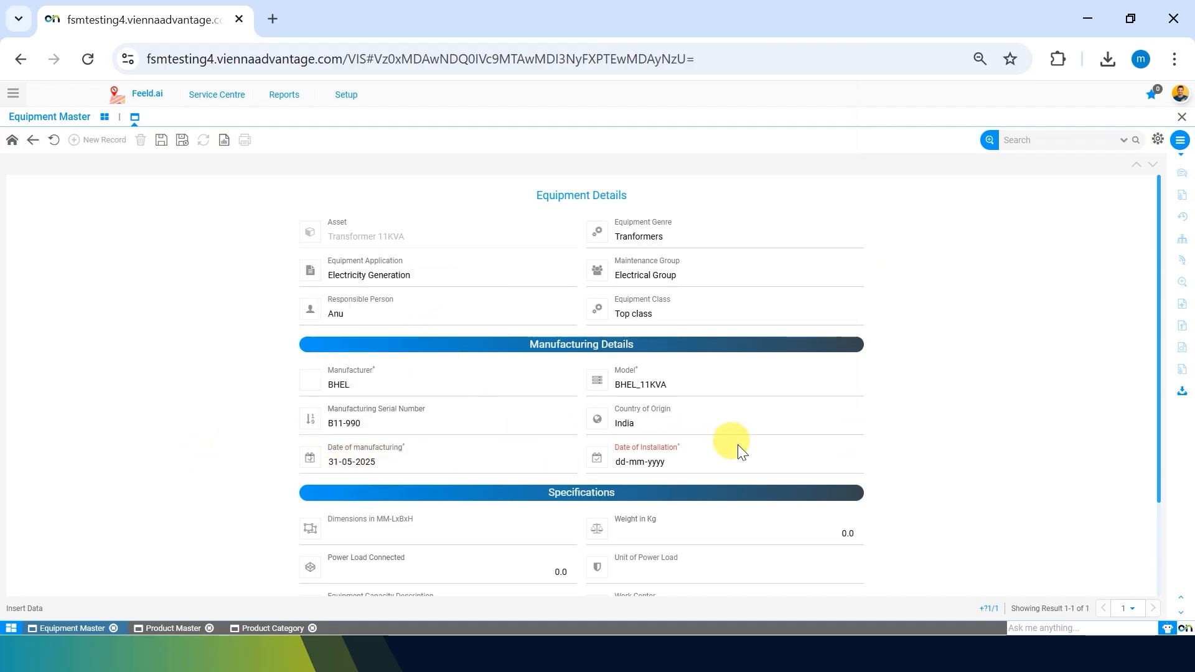
{"action": "left_click", "coordinate": [845, 461]}
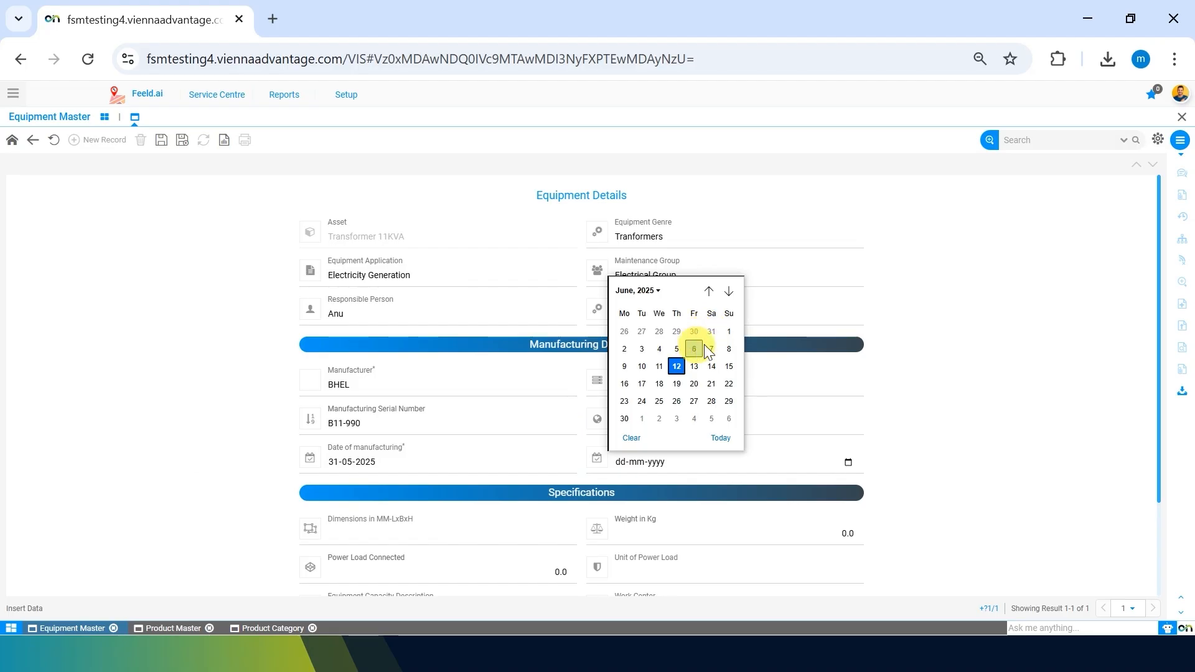
{"action": "left_click", "coordinate": [637, 367]}
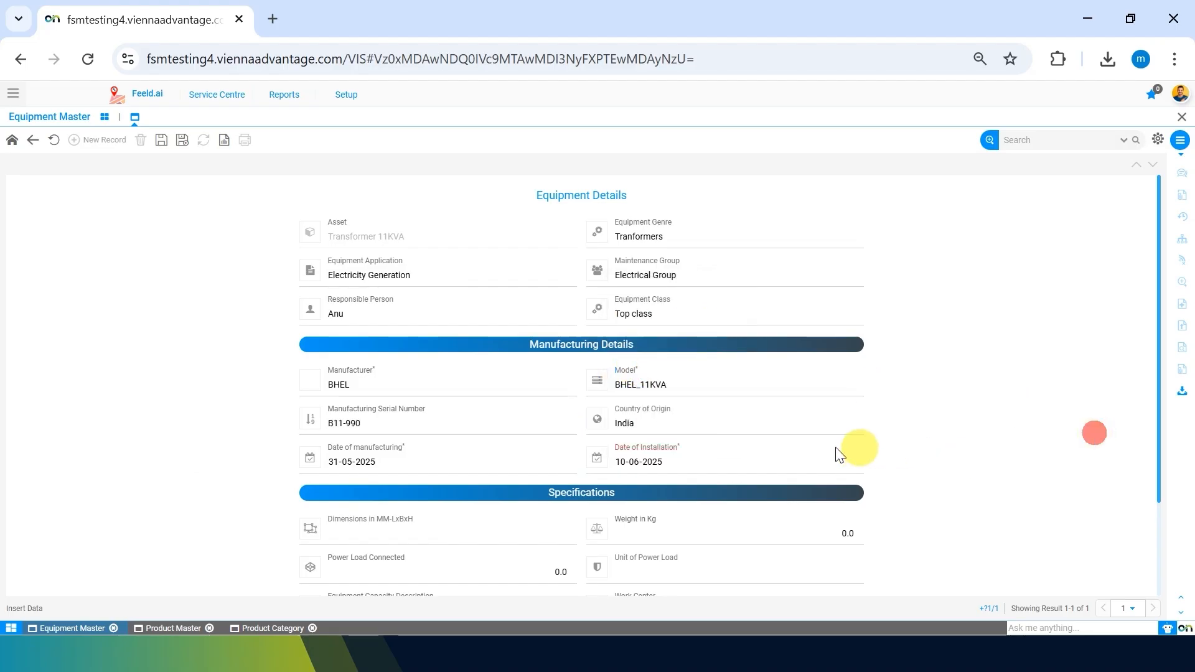
Enter the transformer dimensions as 800x300x250 mm and the weight as 352.0 kg.
{"action": "scroll", "coordinate": [565, 471], "scroll_direction": "down", "scroll_amount": 3}
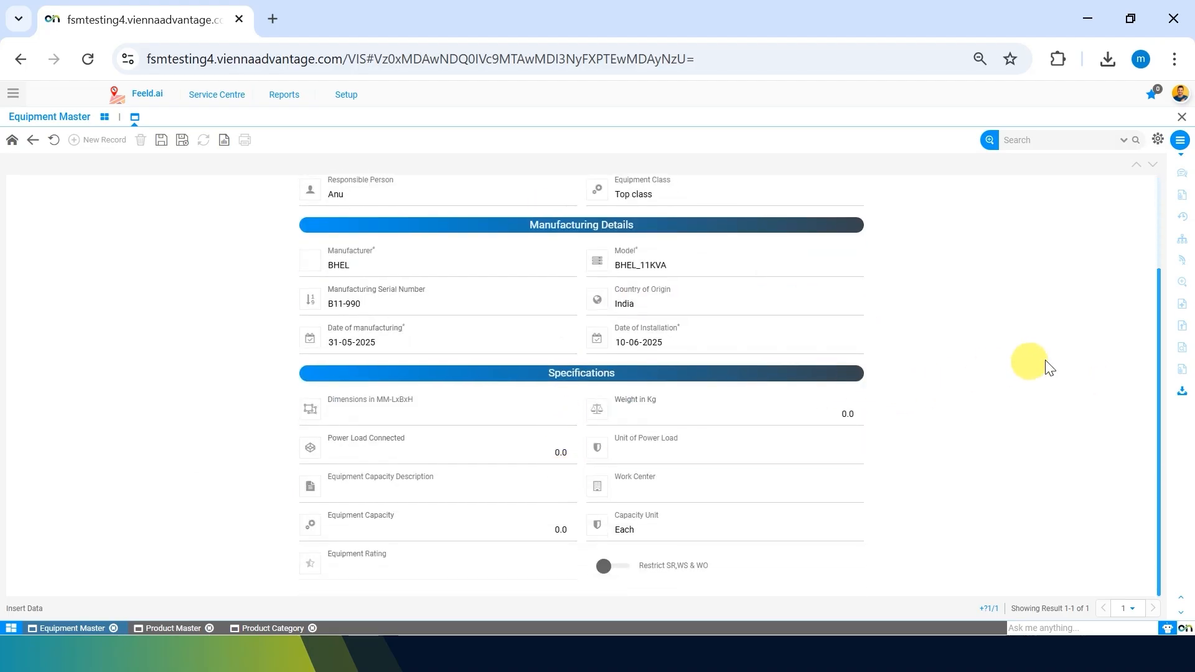
{"action": "left_click", "coordinate": [410, 414]}
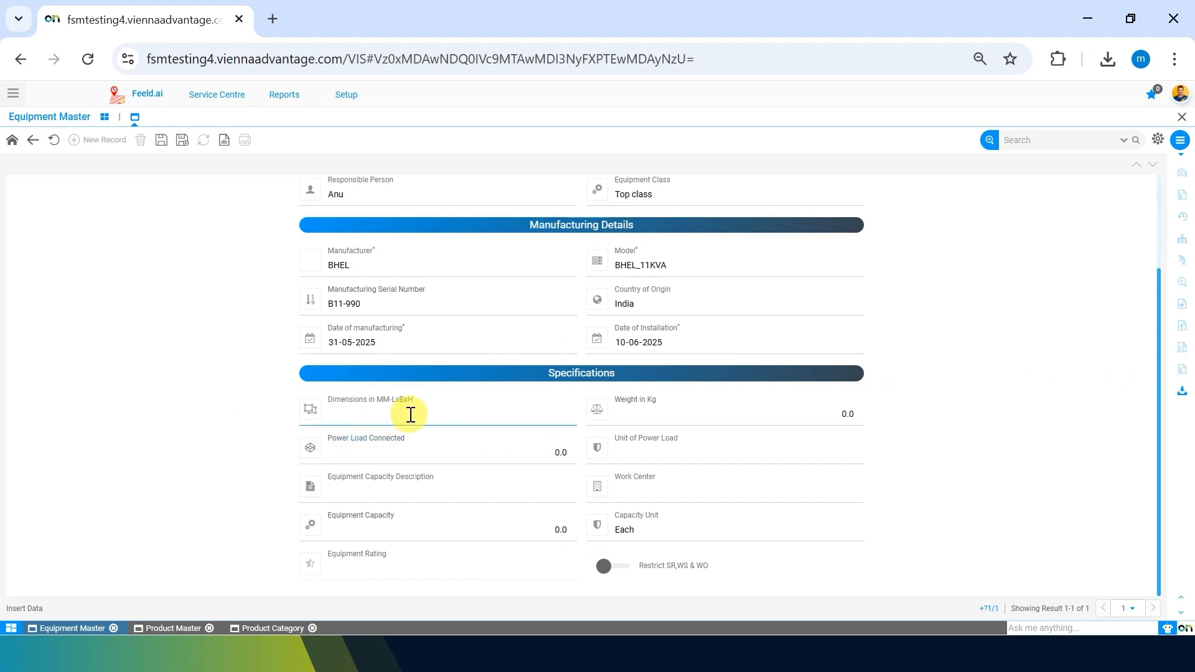
{"action": "left_click", "coordinate": [409, 414]}
{"action": "left_click", "coordinate": [162, 429]}
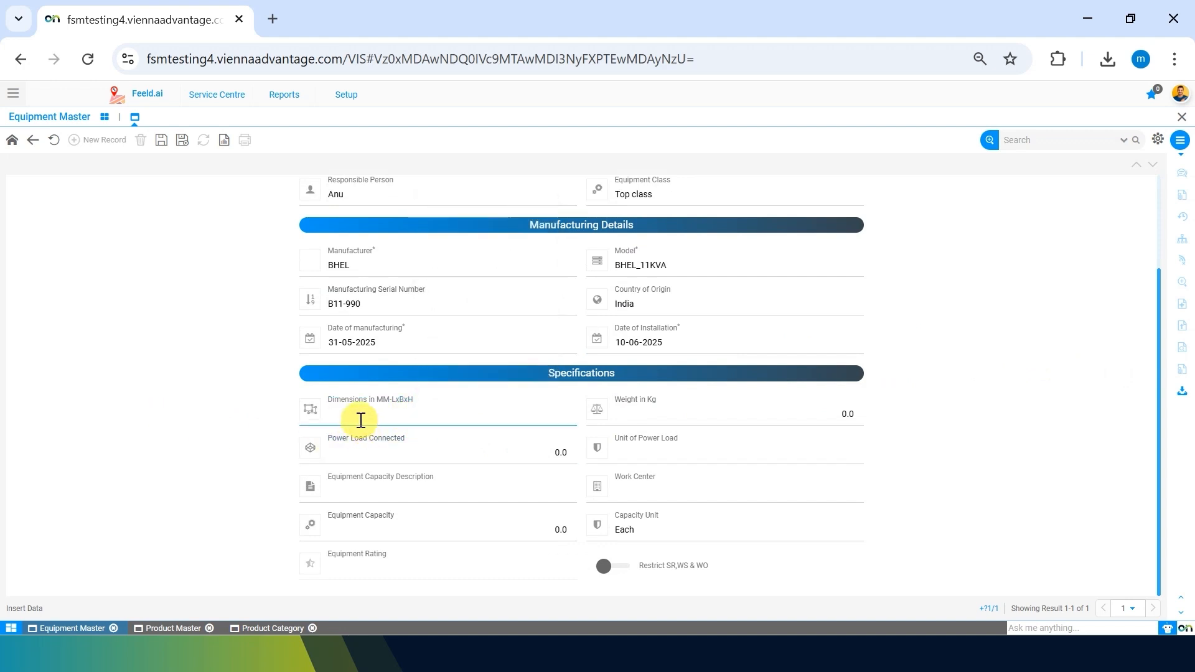
{"action": "left_click", "coordinate": [403, 423]}
{"action": "left_click", "coordinate": [452, 281]}
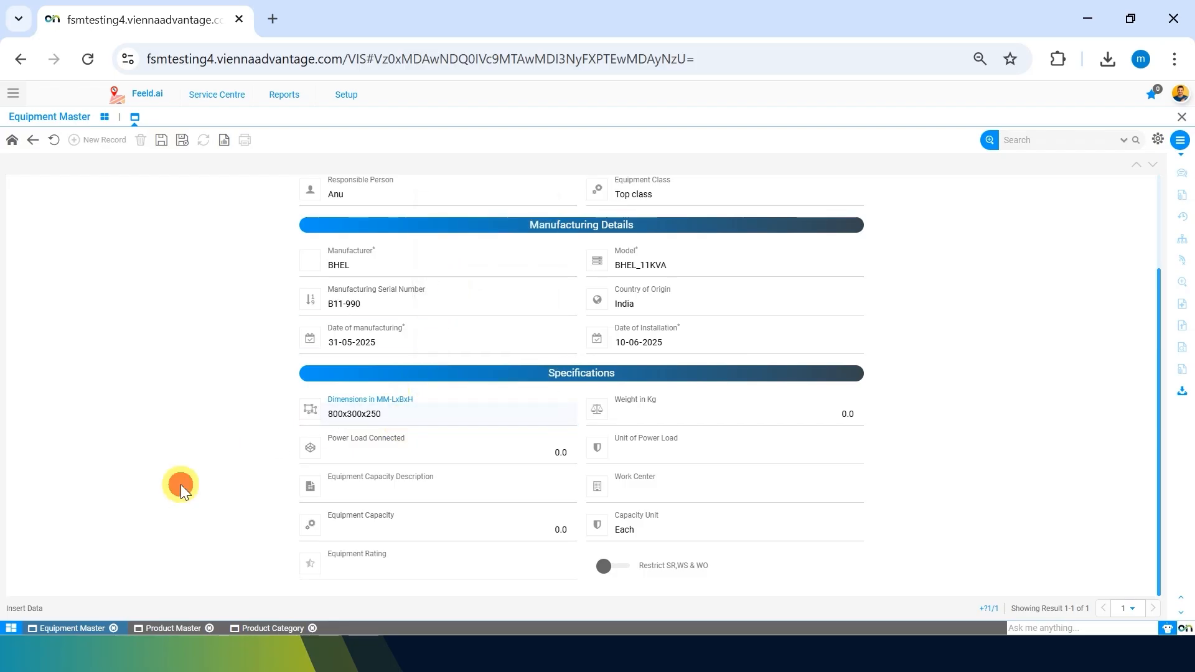
{"action": "left_click", "coordinate": [181, 484]}
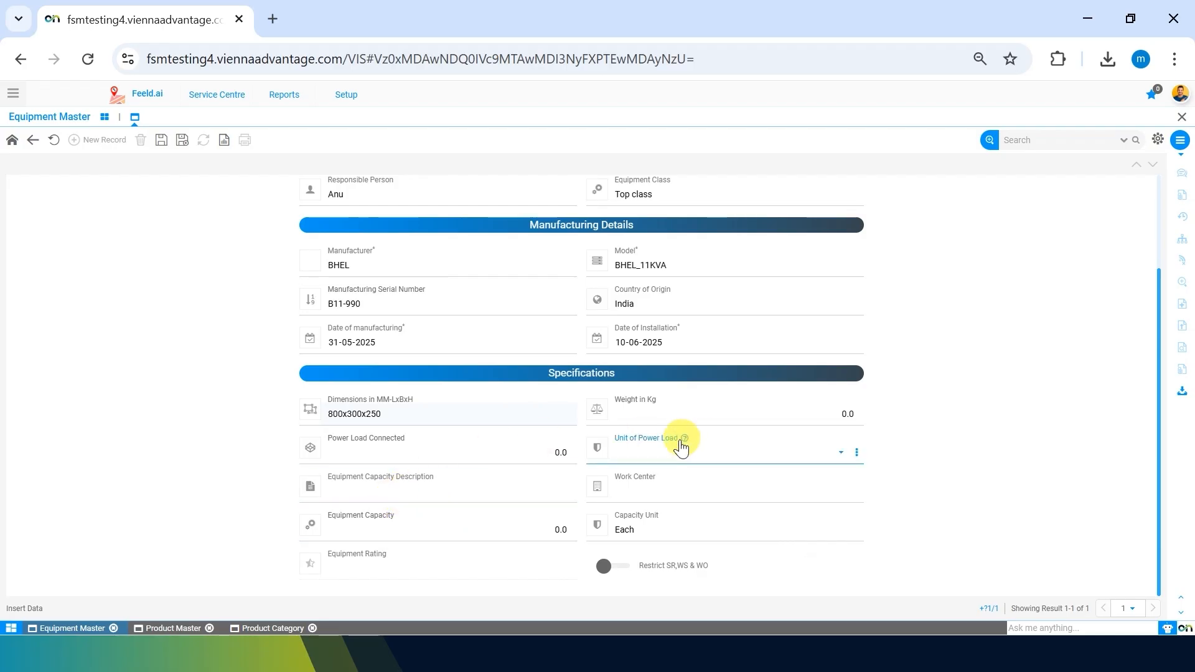
{"action": "left_click", "coordinate": [822, 414]}
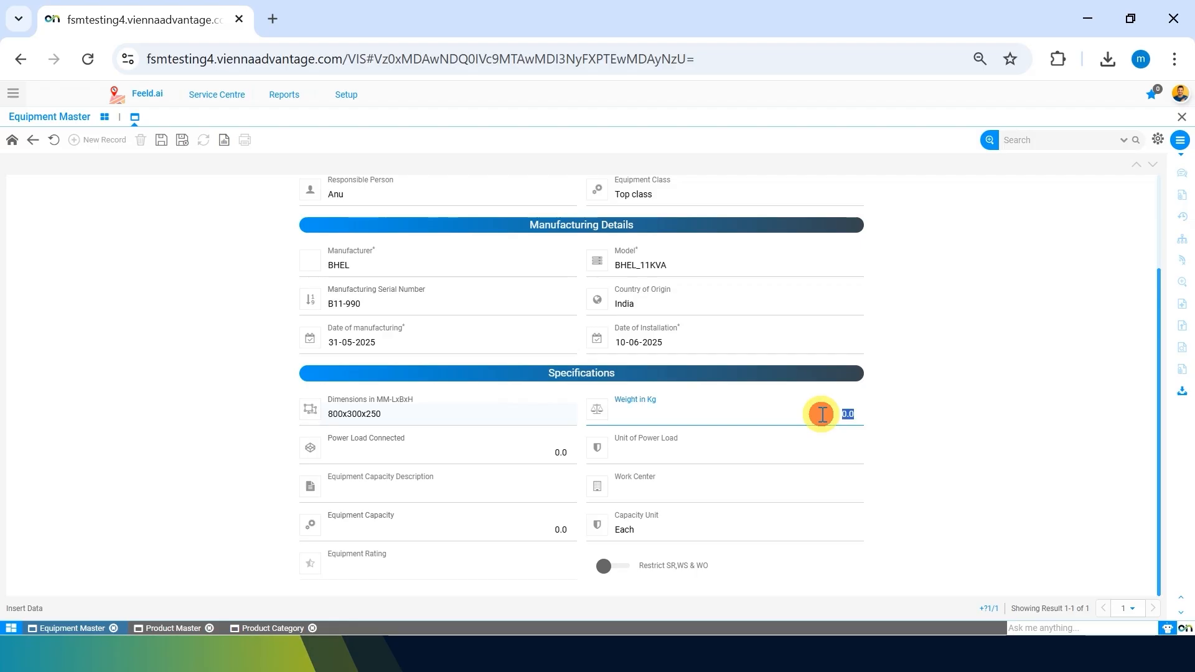
{"action": "type", "text": "352"}
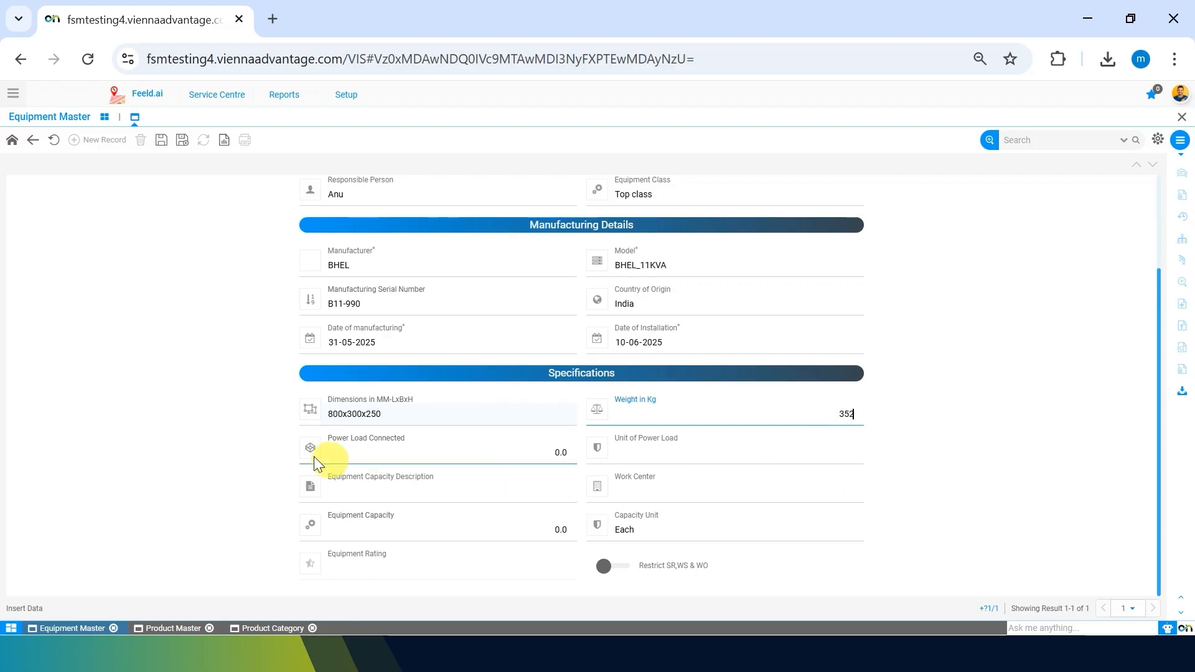
{"action": "left_click", "coordinate": [160, 472]}
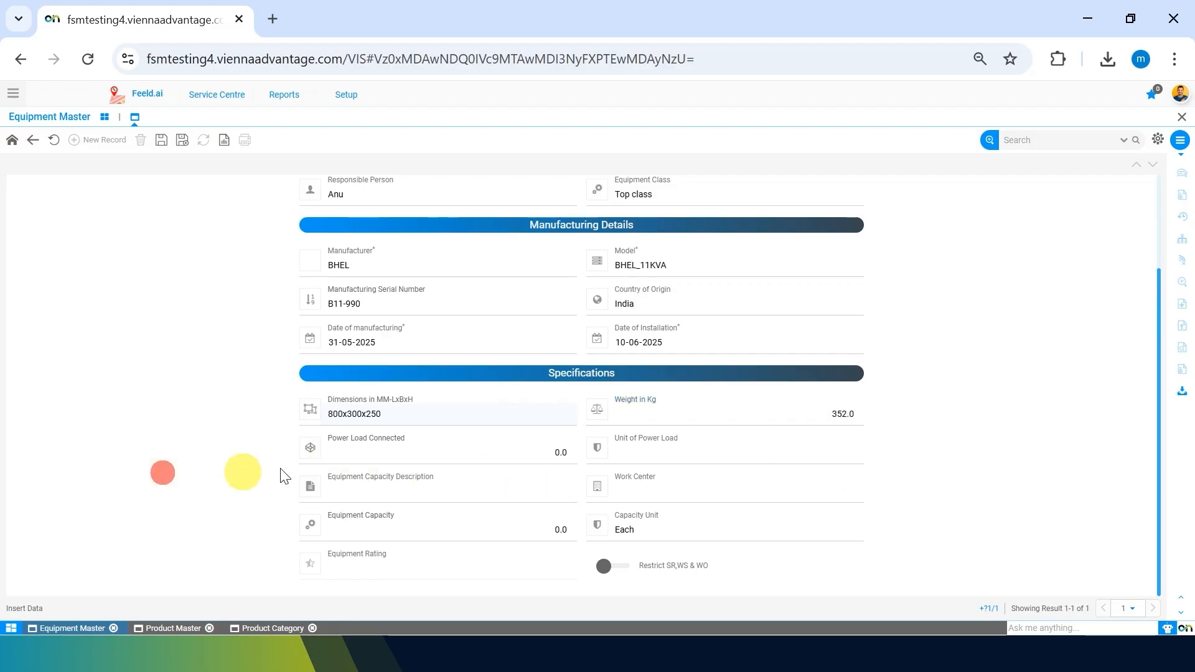
Set the connected power load to 2.0 with Kilowatt as its unit.
{"action": "left_click", "coordinate": [517, 452]}
{"action": "double_click", "coordinate": [518, 452]}
{"action": "key", "text": "BackSpace"}
{"action": "type", "text": "2"}
{"action": "key", "text": "Tab"}
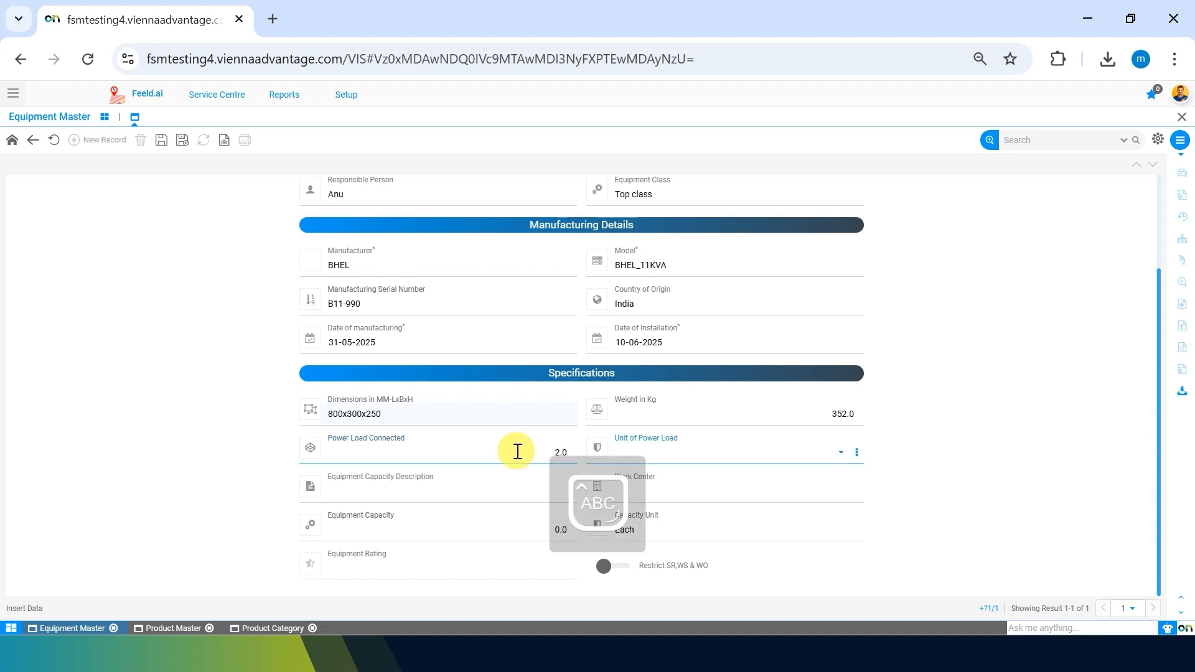
{"action": "left_click", "coordinate": [733, 455]}
{"action": "left_click", "coordinate": [688, 496]}
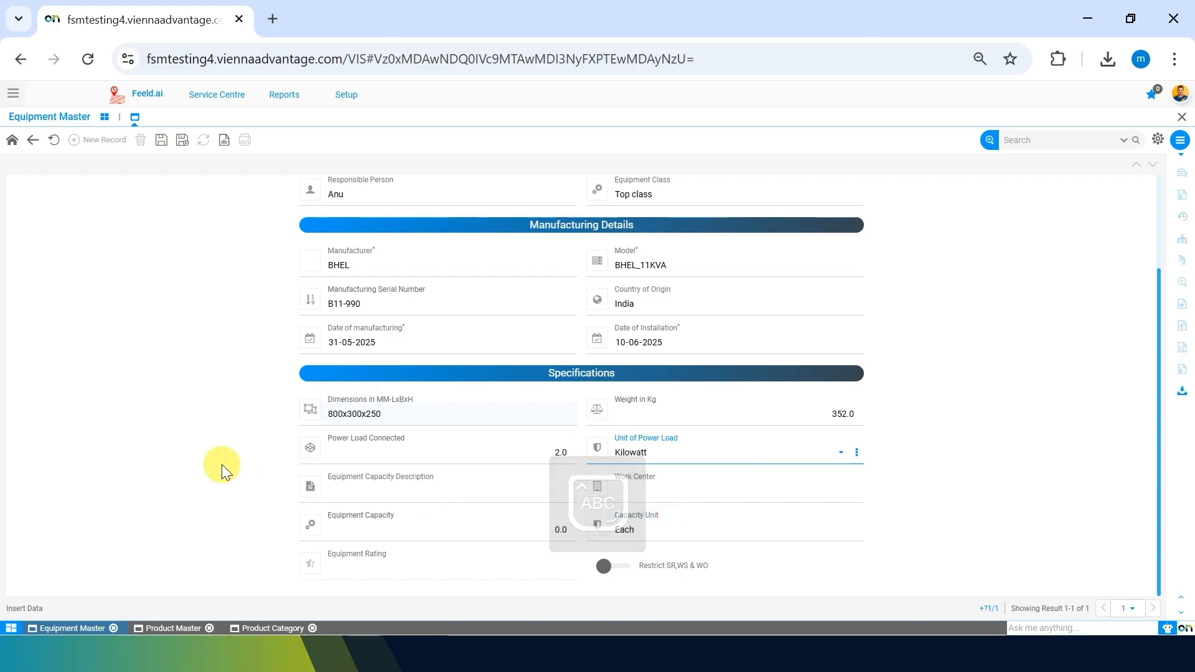
{"action": "left_click", "coordinate": [168, 465]}
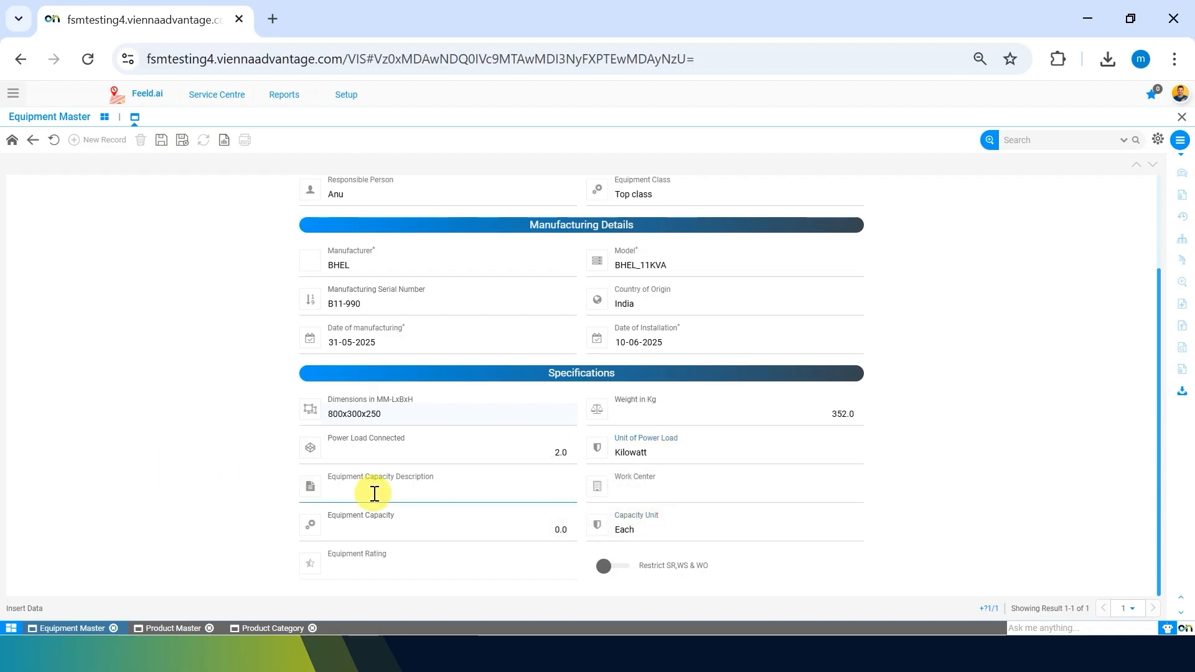
{"action": "left_click", "coordinate": [647, 448]}
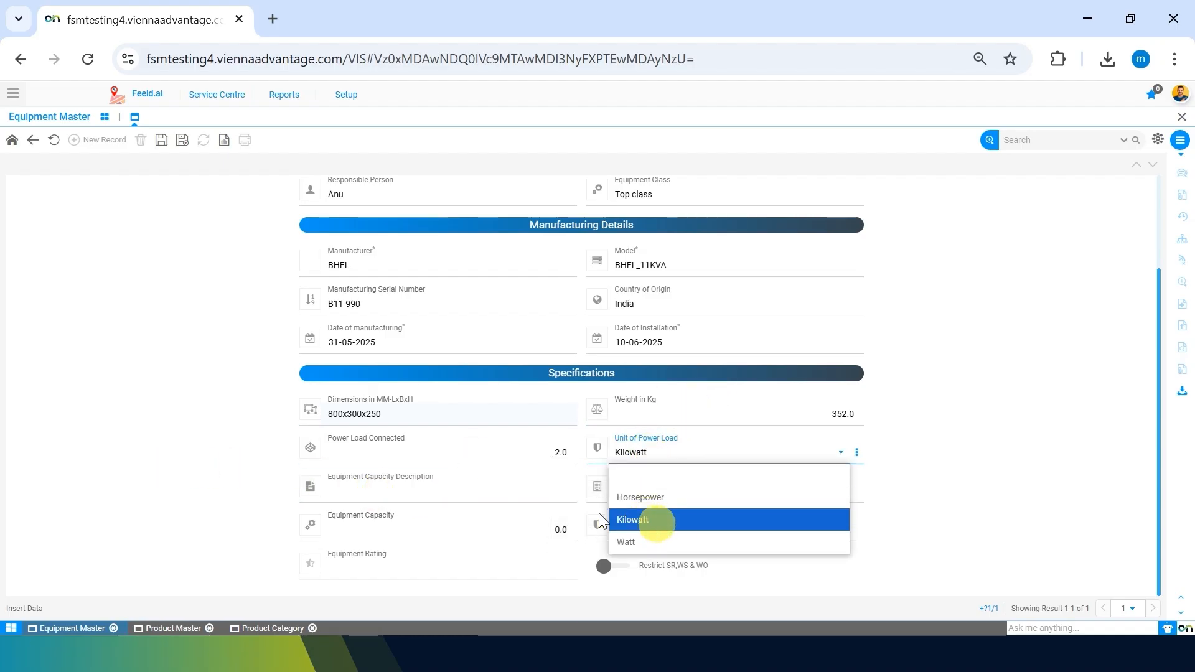
{"action": "left_click", "coordinate": [169, 531]}
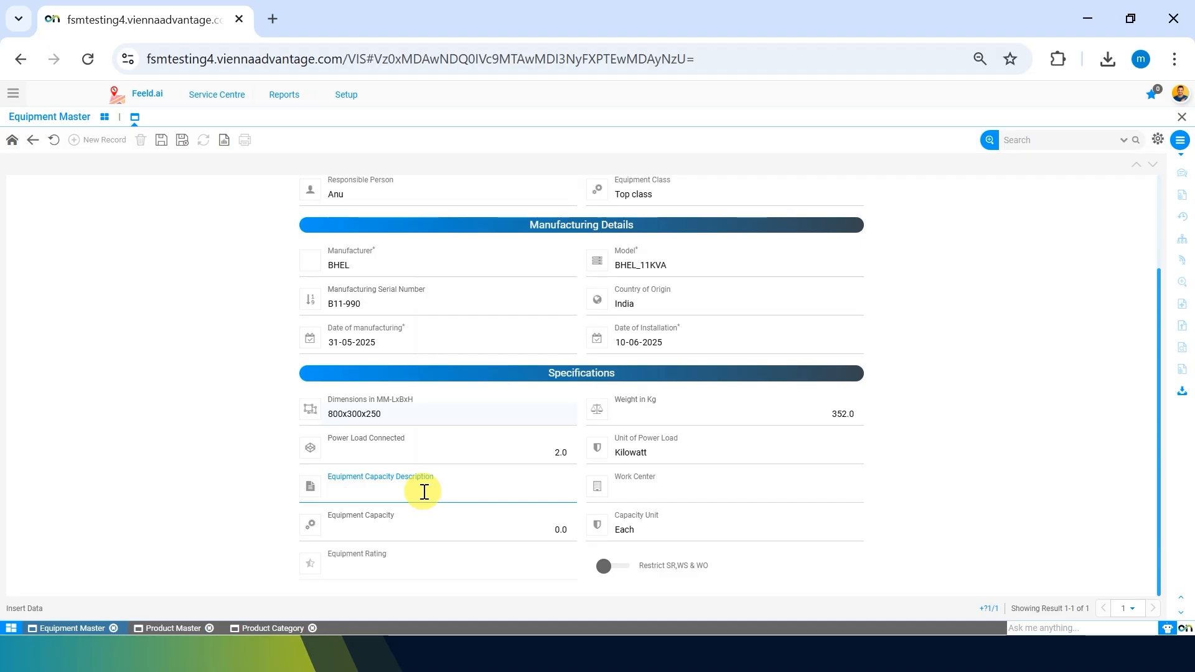
Enter 'Step up capacity' as the equipment capacity description.
{"action": "type", "text": "sTEPD"}
{"action": "key", "text": "BackSpace"}
{"action": "key", "text": "BackSpace"}
{"action": "key", "text": "BackSpace"}
{"action": "key", "text": "Caps_Lock"}
{"action": "key", "text": "BackSpace"}
{"action": "key", "text": "BackSpace"}
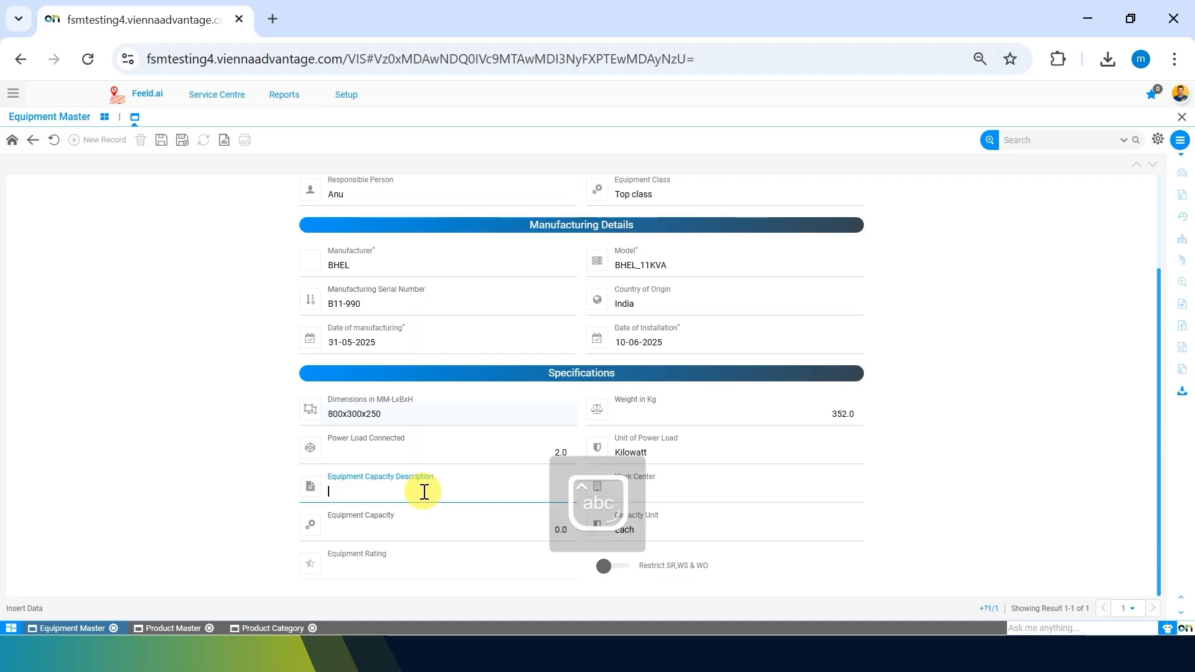
{"action": "type", "text": "Step up "}
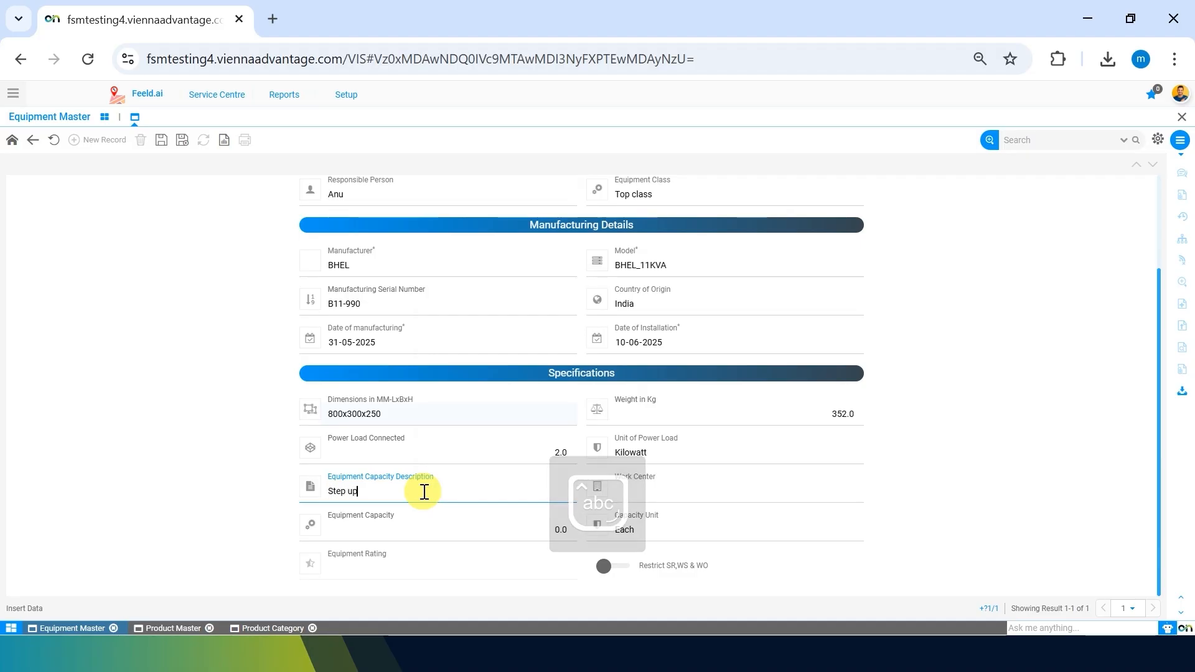
{"action": "type", "text": "capacity"}
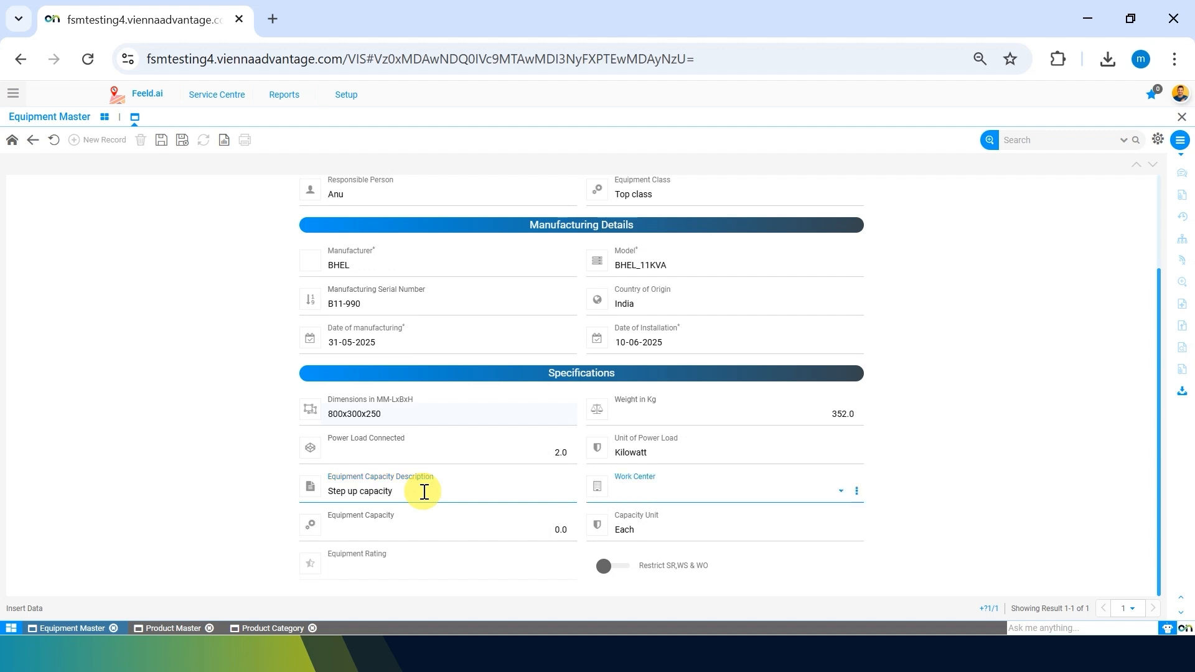
Set the equipment capacity value, with KVA as the capacity unit.
{"action": "left_click", "coordinate": [333, 529]}
{"action": "double_click", "coordinate": [561, 534]}
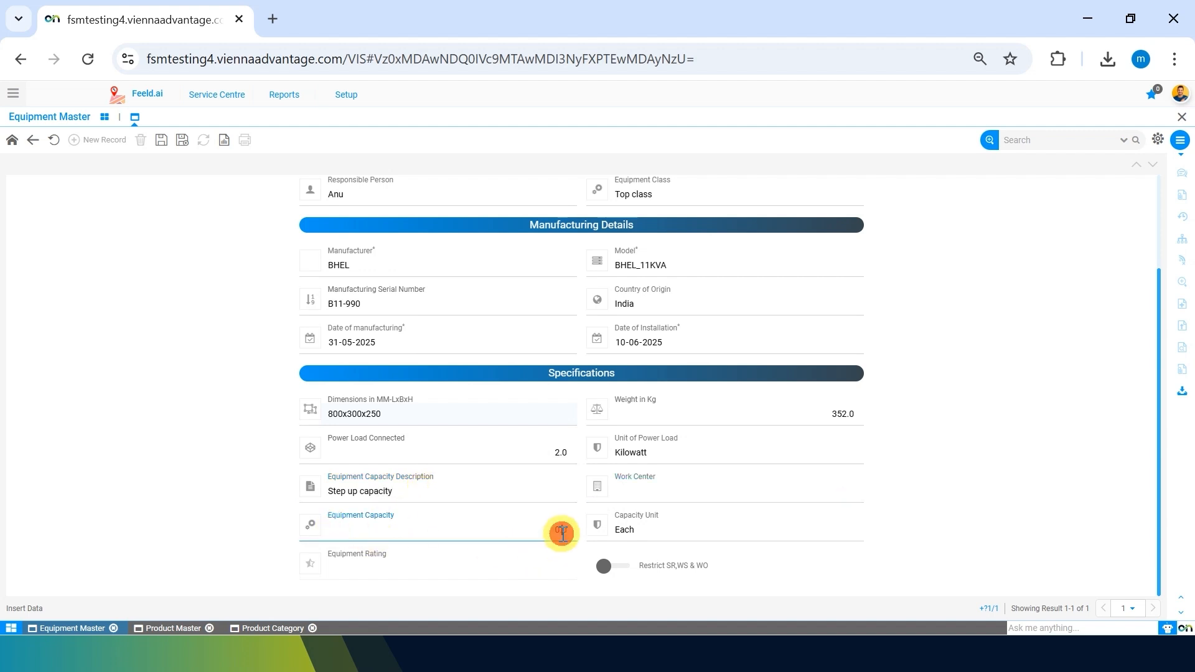
{"action": "type", "text": "10"}
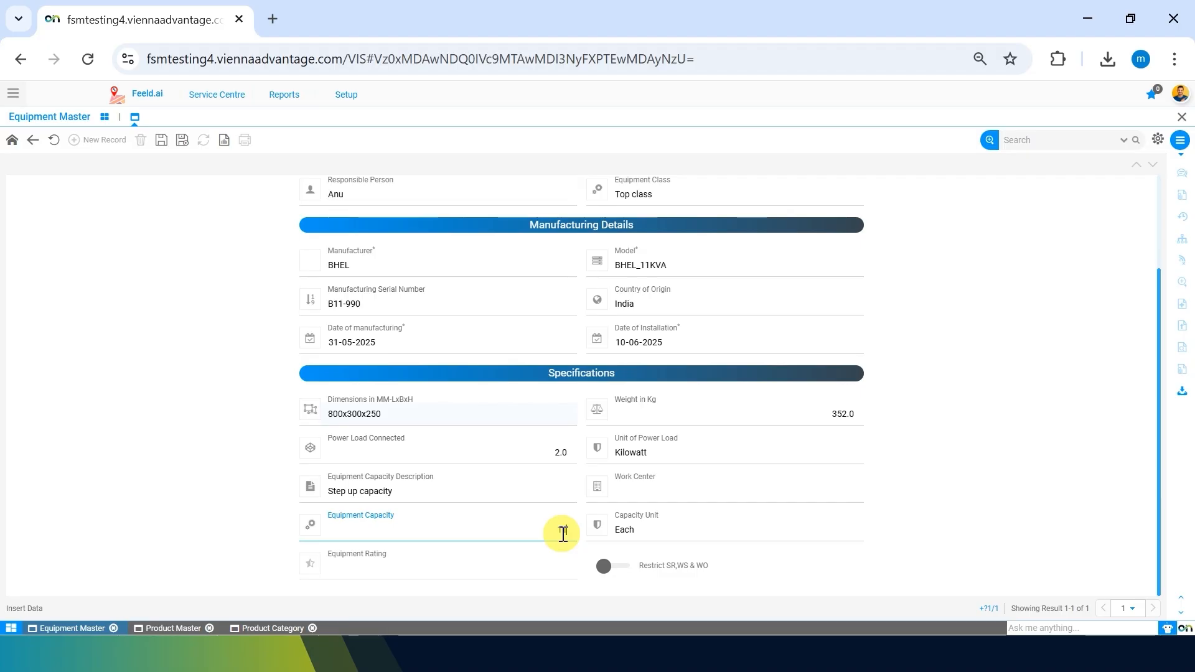
{"action": "left_click", "coordinate": [235, 515]}
{"action": "left_click", "coordinate": [651, 528]}
{"action": "type", "text": "kv"}
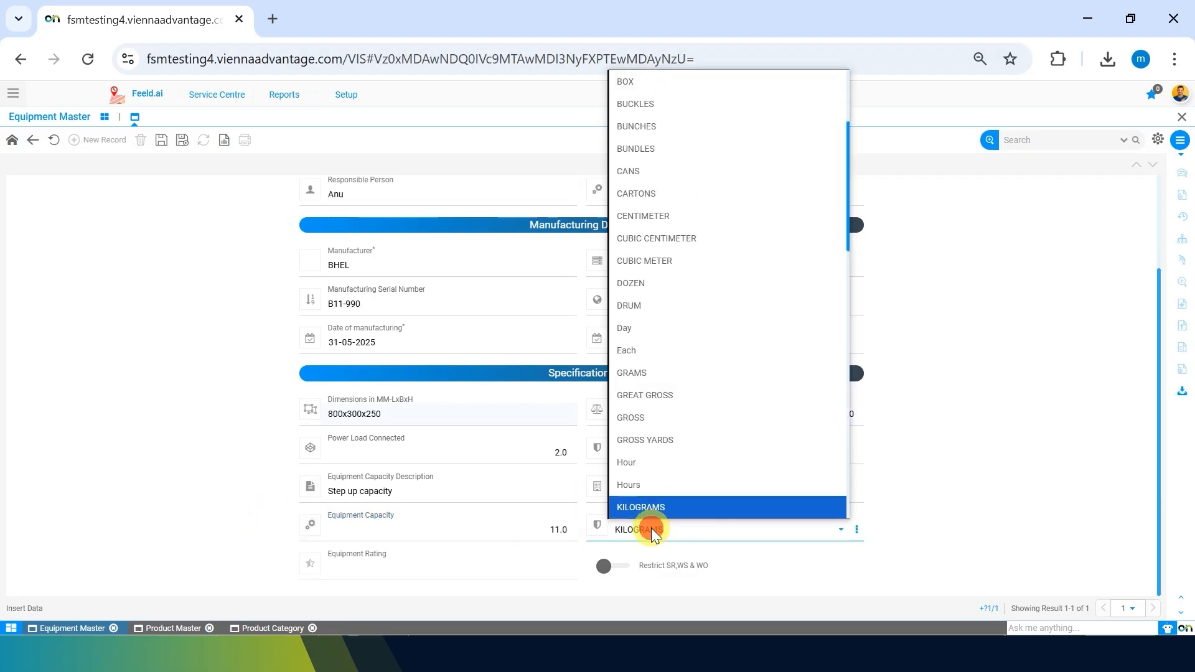
{"action": "left_click", "coordinate": [641, 509]}
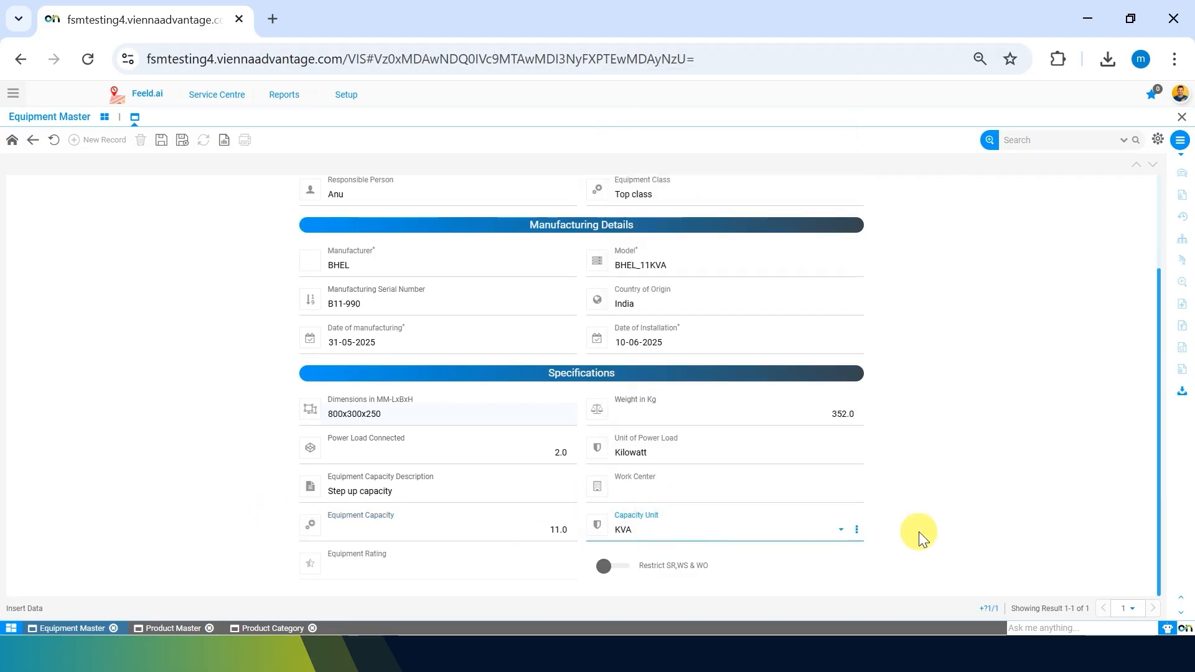
{"action": "left_click", "coordinate": [801, 529]}
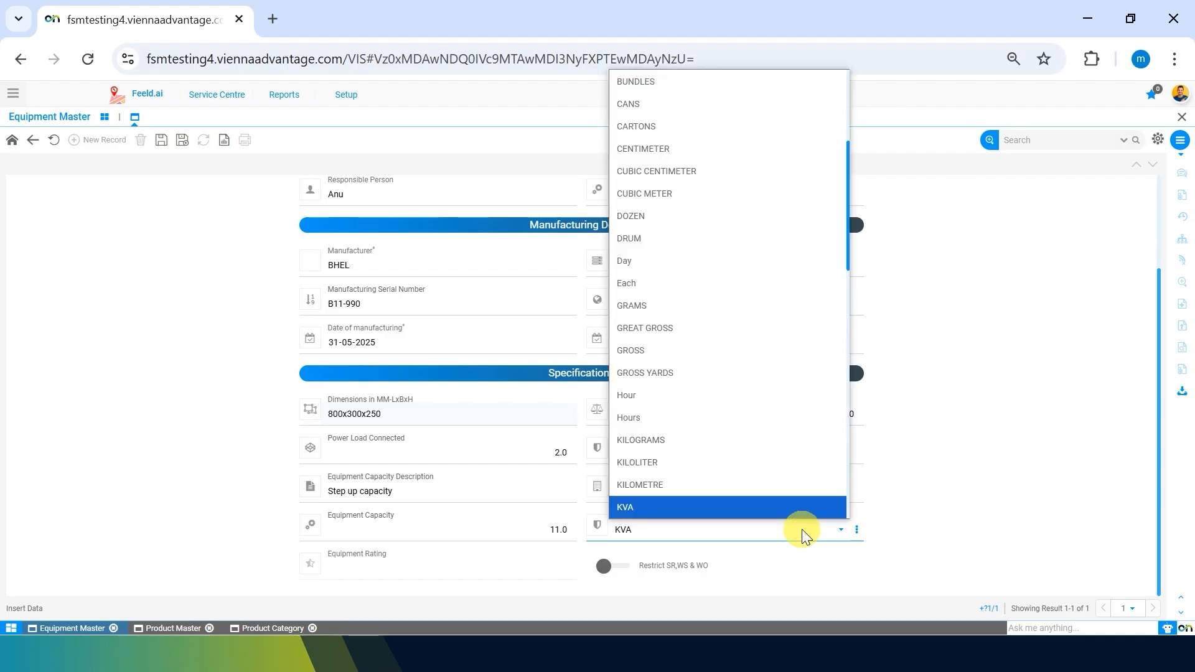
{"action": "left_click", "coordinate": [801, 529]}
{"action": "left_click", "coordinate": [1051, 495]}
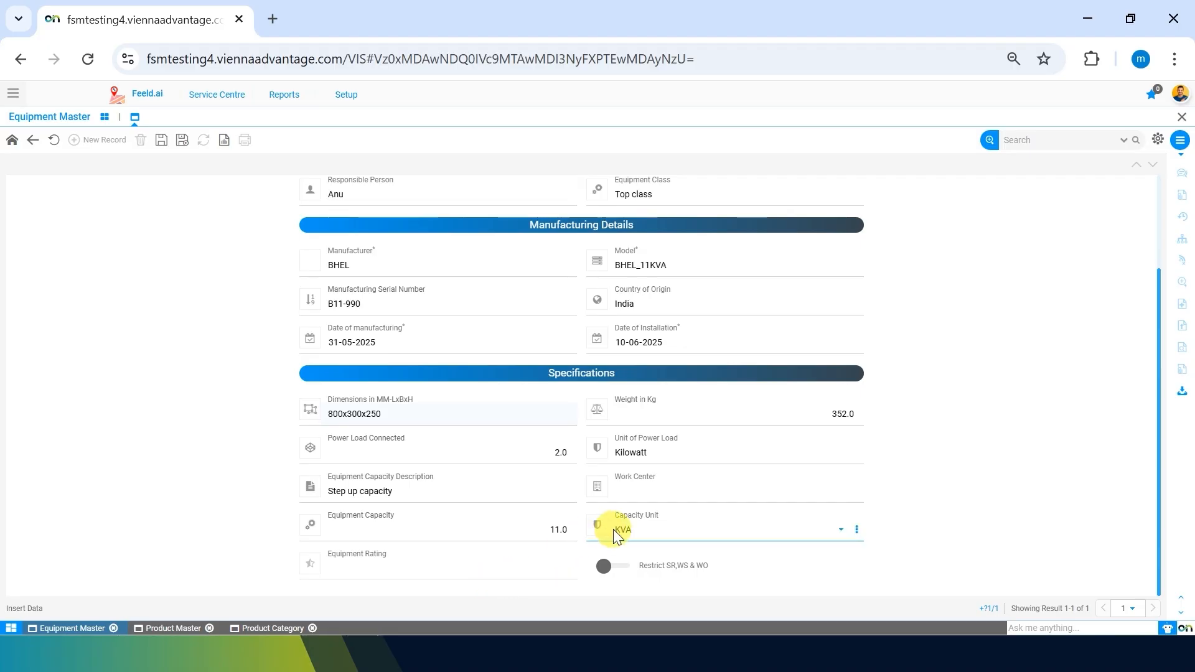
Assign the transformer to the Power Backup Section work center.
{"action": "left_click", "coordinate": [666, 495]}
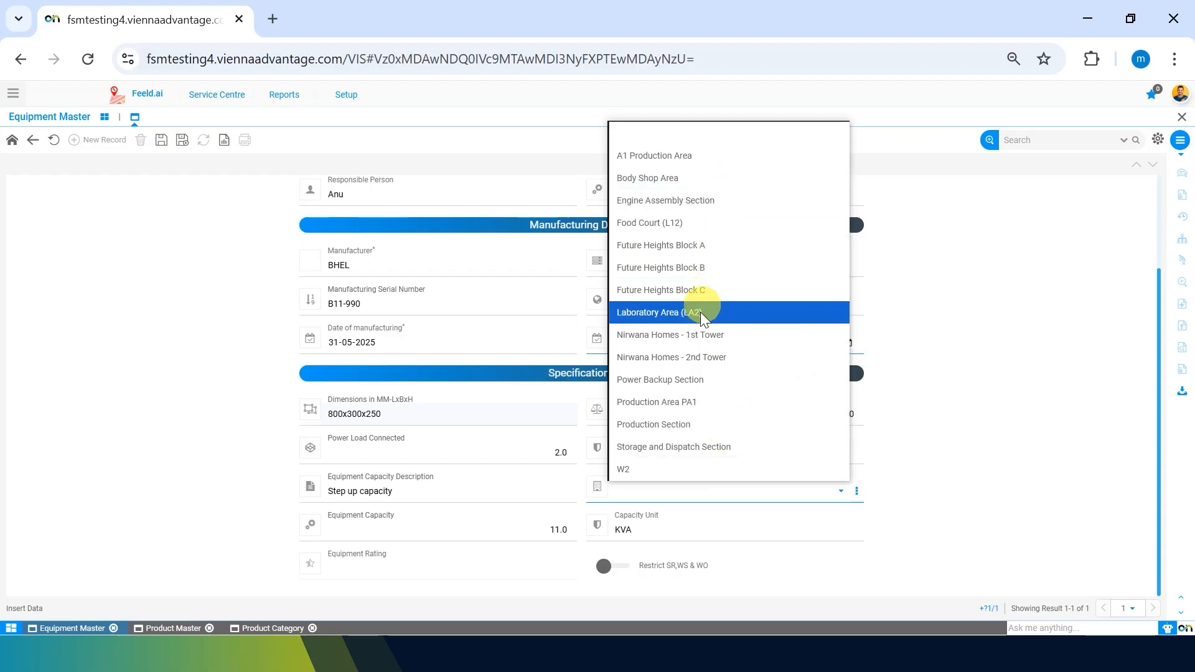
{"action": "left_click", "coordinate": [686, 381]}
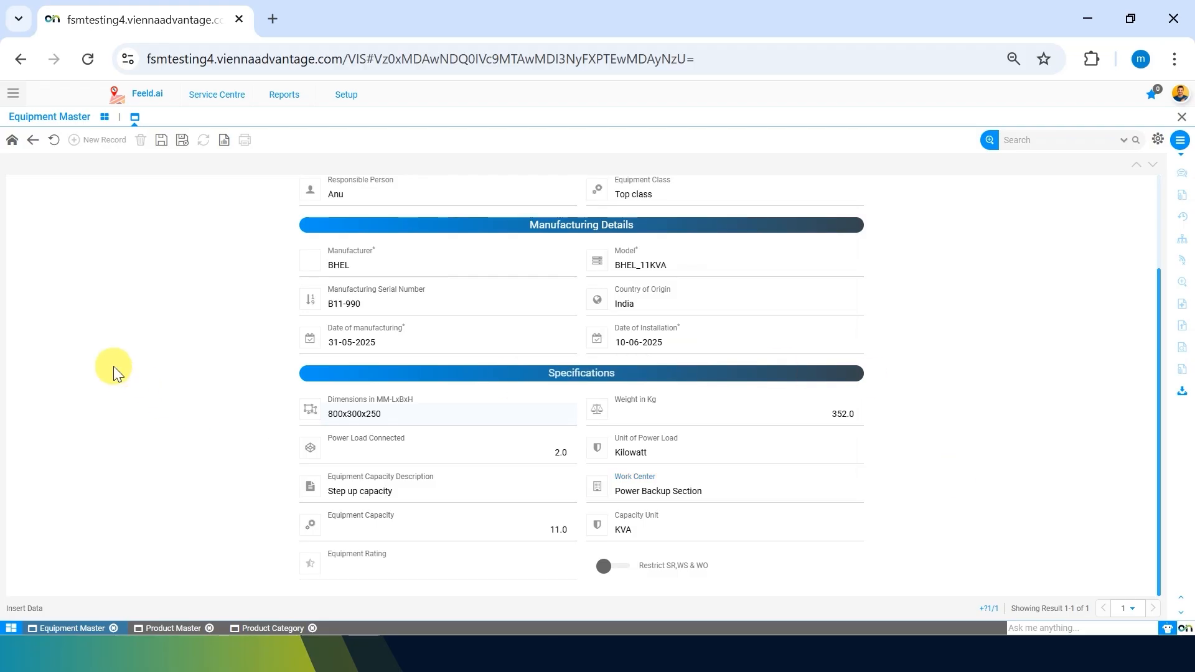
{"action": "scroll", "coordinate": [113, 366], "scroll_direction": "up", "scroll_amount": 2}
{"action": "scroll", "coordinate": [108, 386], "scroll_direction": "down", "scroll_amount": 2}
Toggle Restrict SR,WS & WO on and off, leaving it switched off.
{"action": "left_click", "coordinate": [608, 568]}
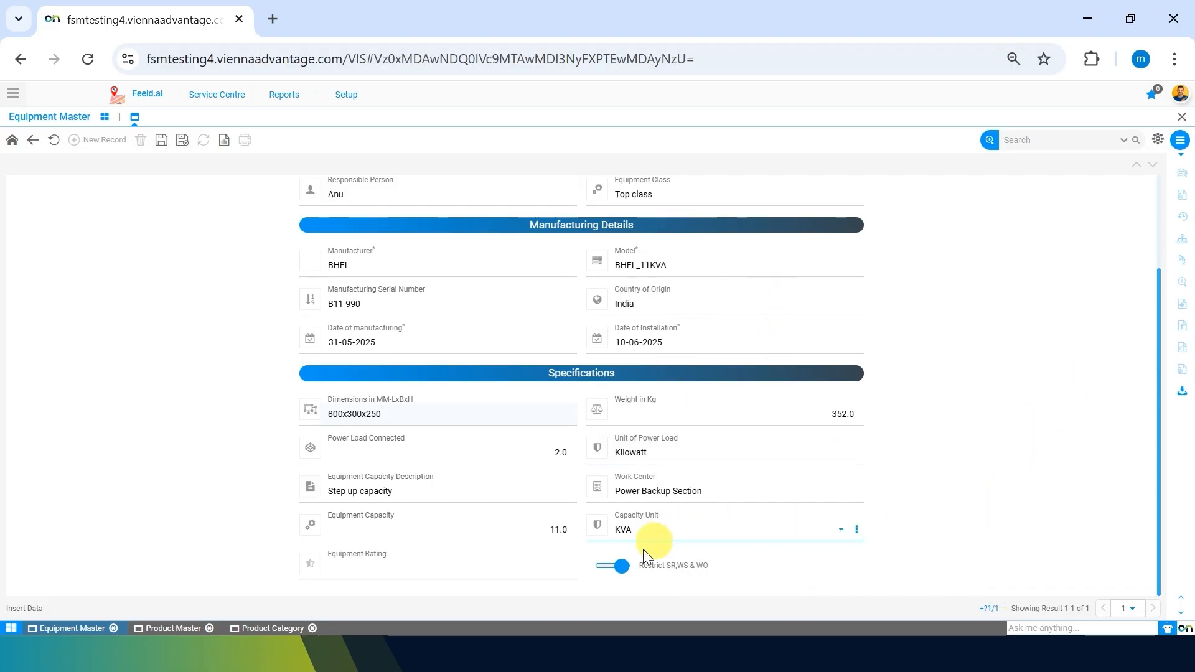
{"action": "left_click", "coordinate": [609, 564]}
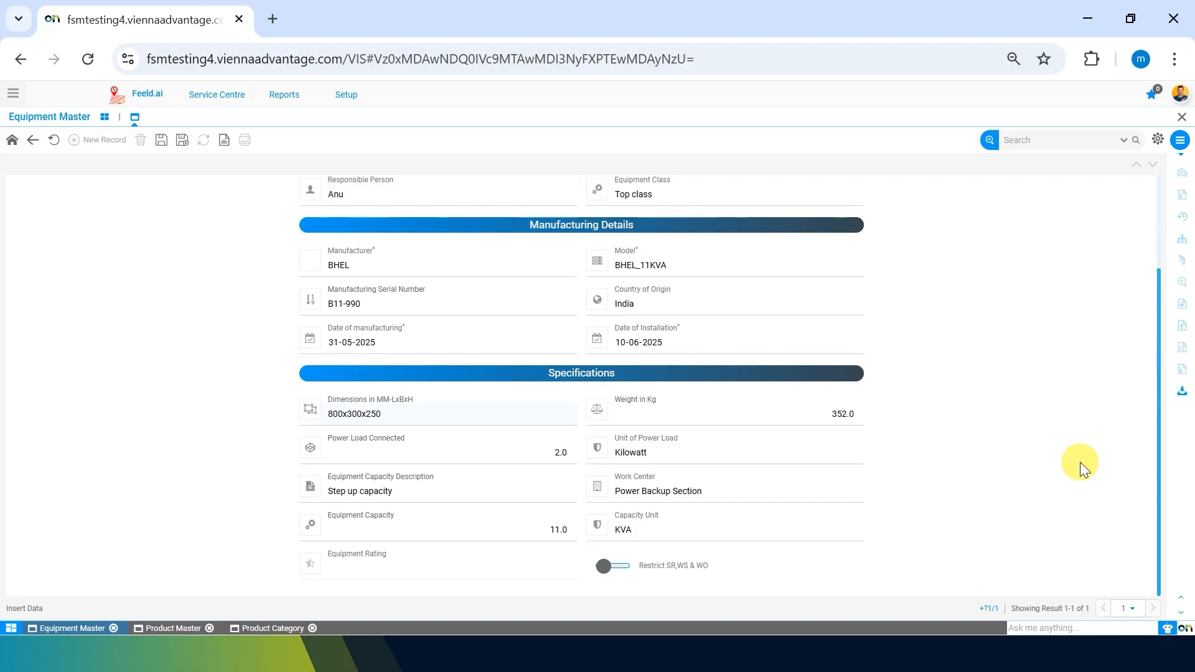
{"action": "left_click", "coordinate": [608, 566]}
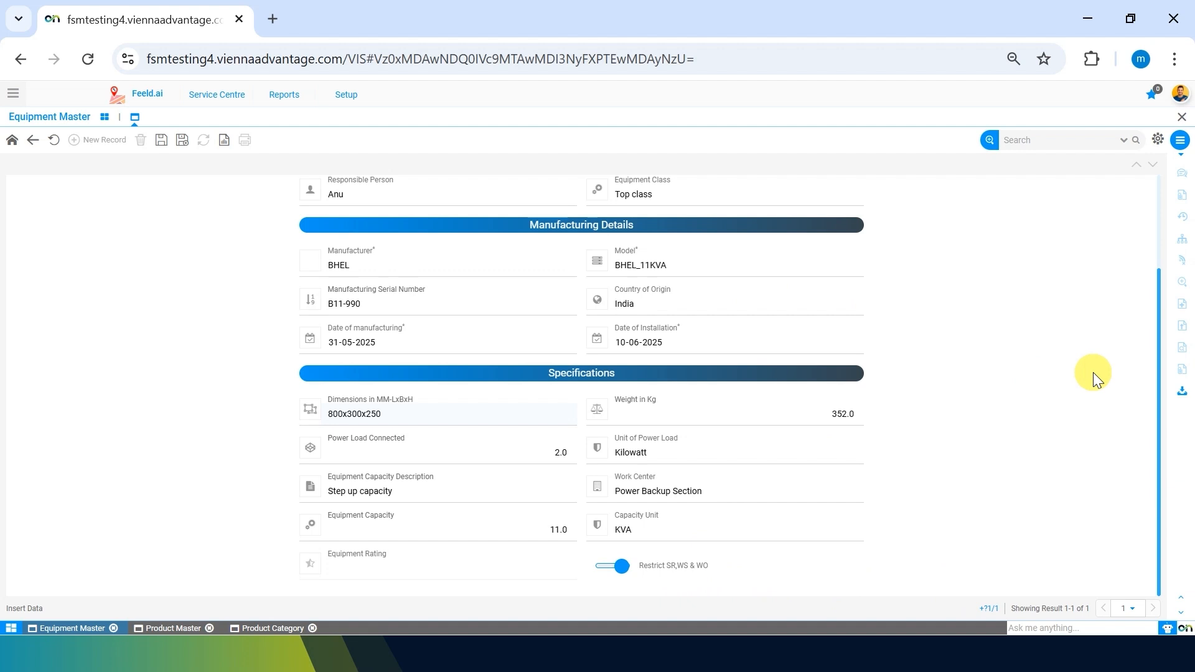
{"action": "left_click", "coordinate": [610, 564]}
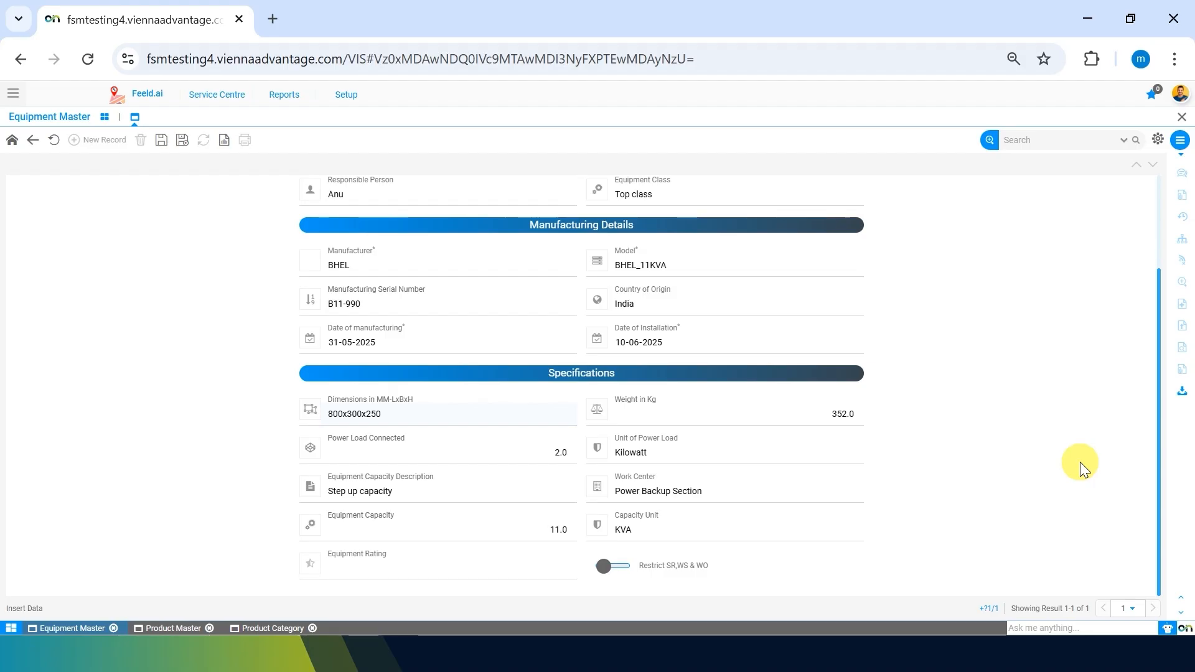
Save the Transformer 11KVA equipment details with Save Record.
{"action": "scroll", "coordinate": [1081, 462], "scroll_direction": "up", "scroll_amount": 2}
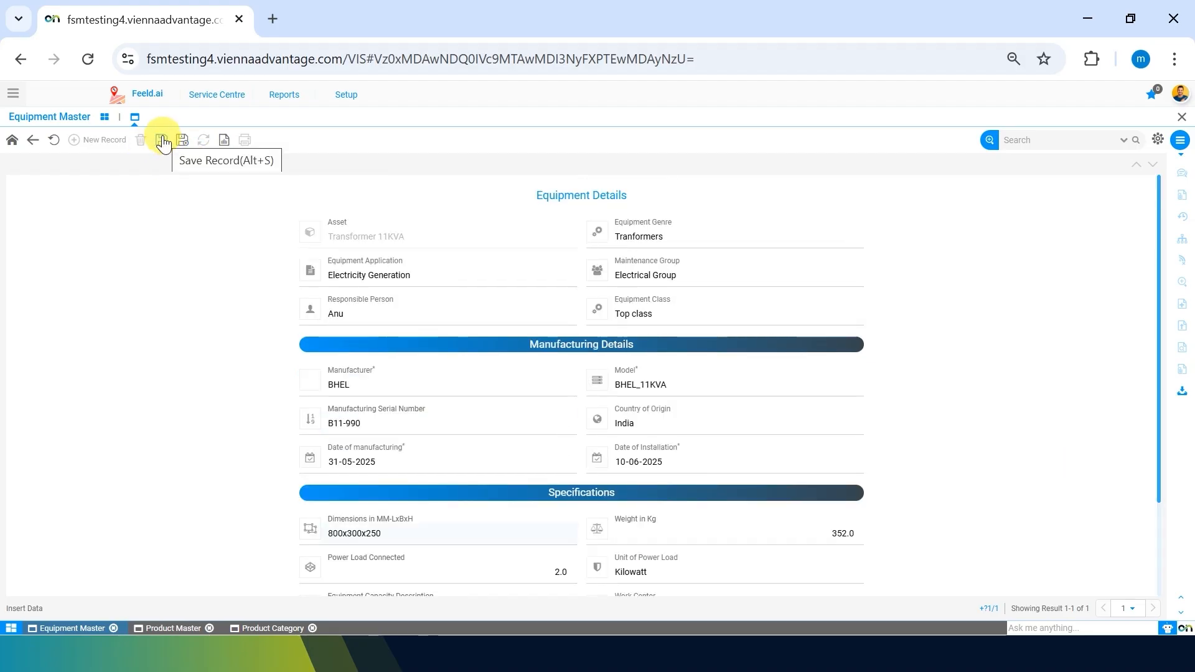
{"action": "left_click", "coordinate": [162, 141]}
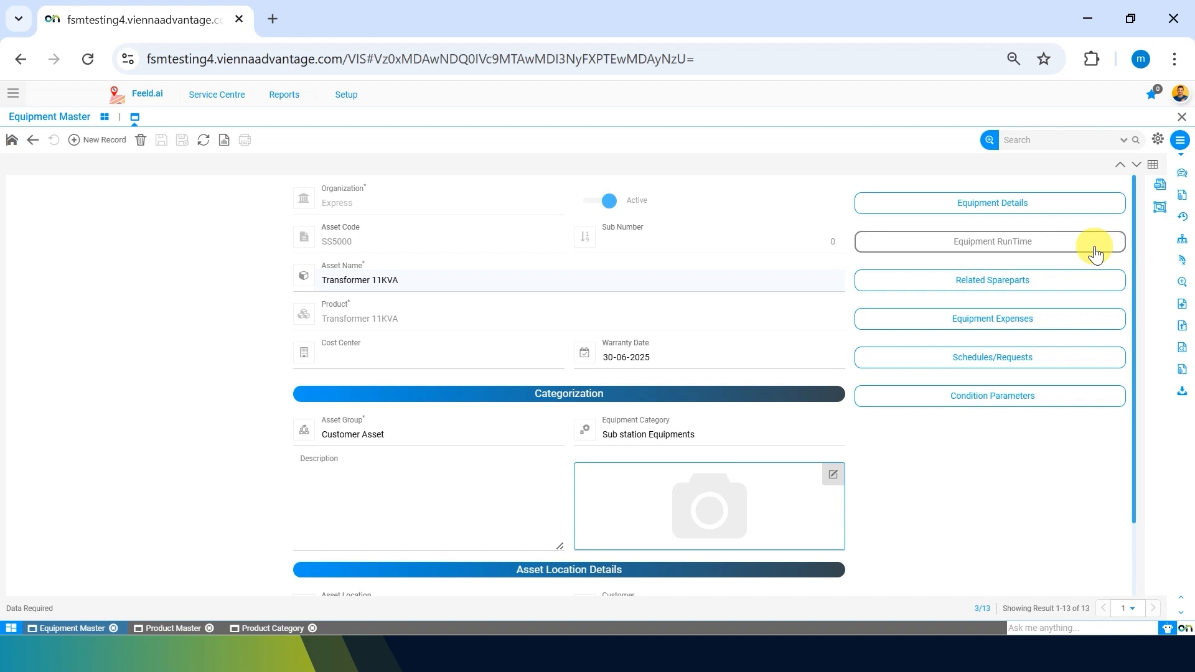
Create and save an Equipment RunTime line from 09:00 to 18:00, giving 9.00 running hours.
{"action": "left_click", "coordinate": [1095, 252]}
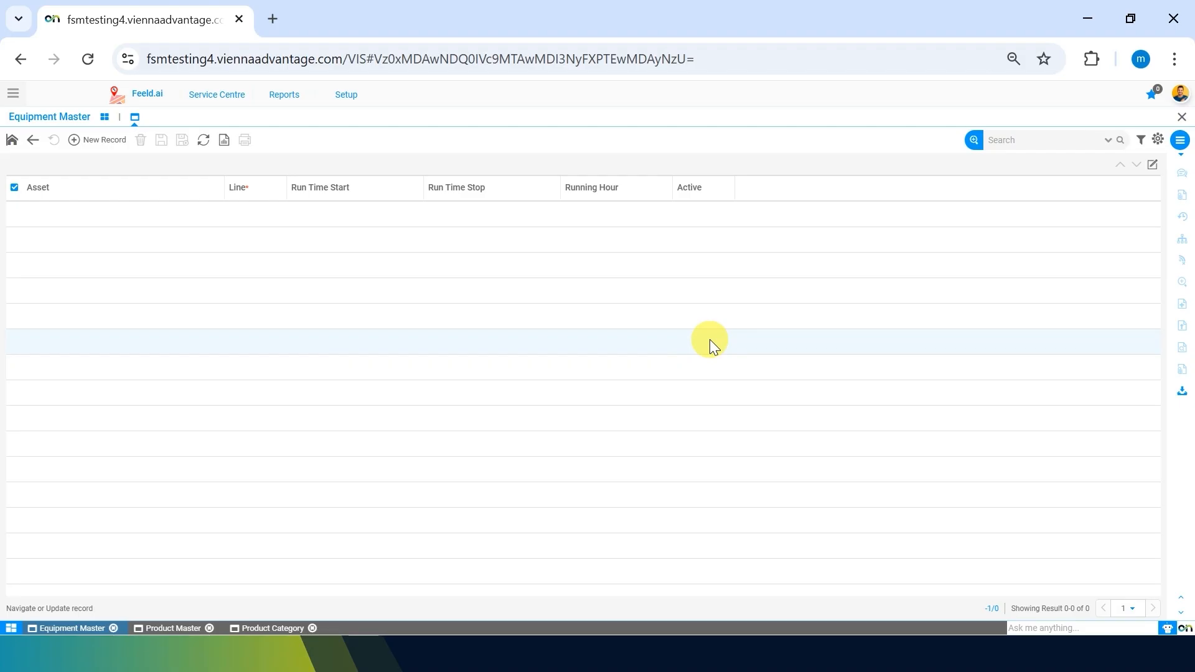
{"action": "left_click", "coordinate": [88, 142]}
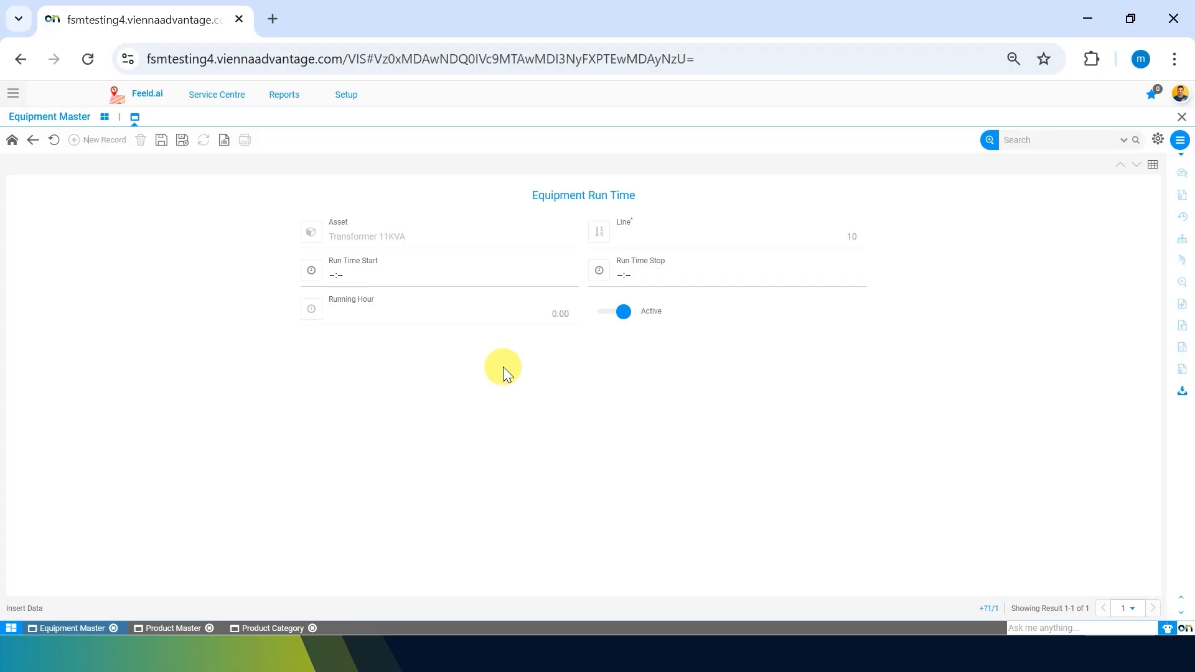
{"action": "left_click", "coordinate": [438, 275]}
{"action": "type", "text": "0900"}
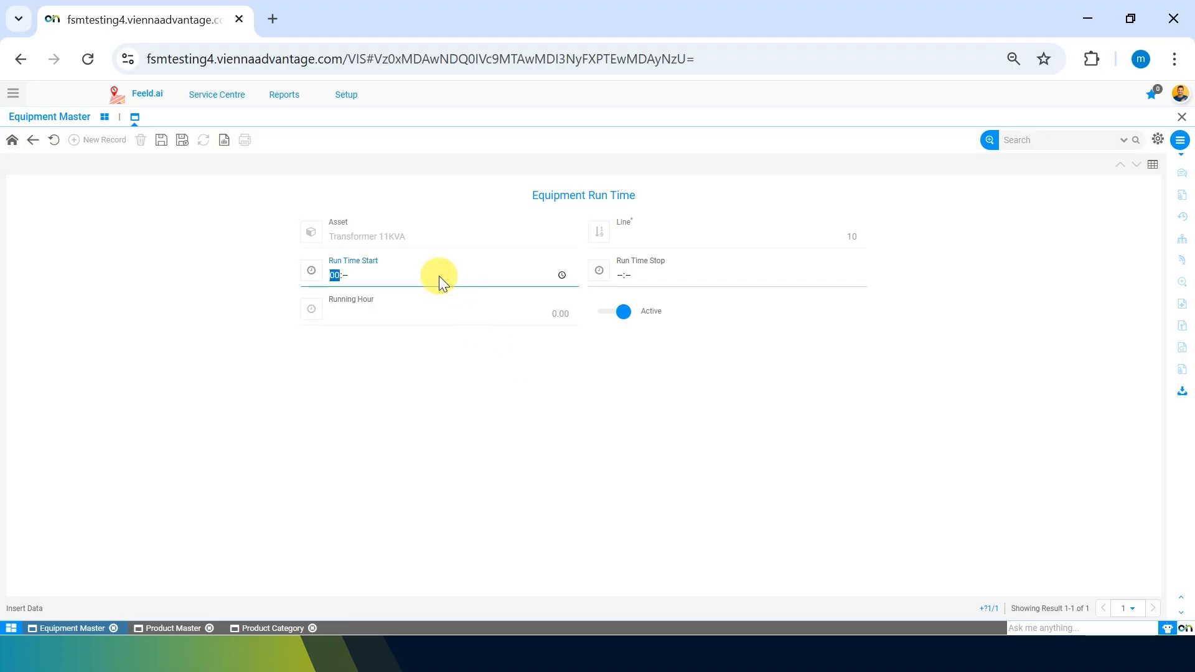
{"action": "key", "text": "Tab"}
{"action": "type", "text": "1800"}
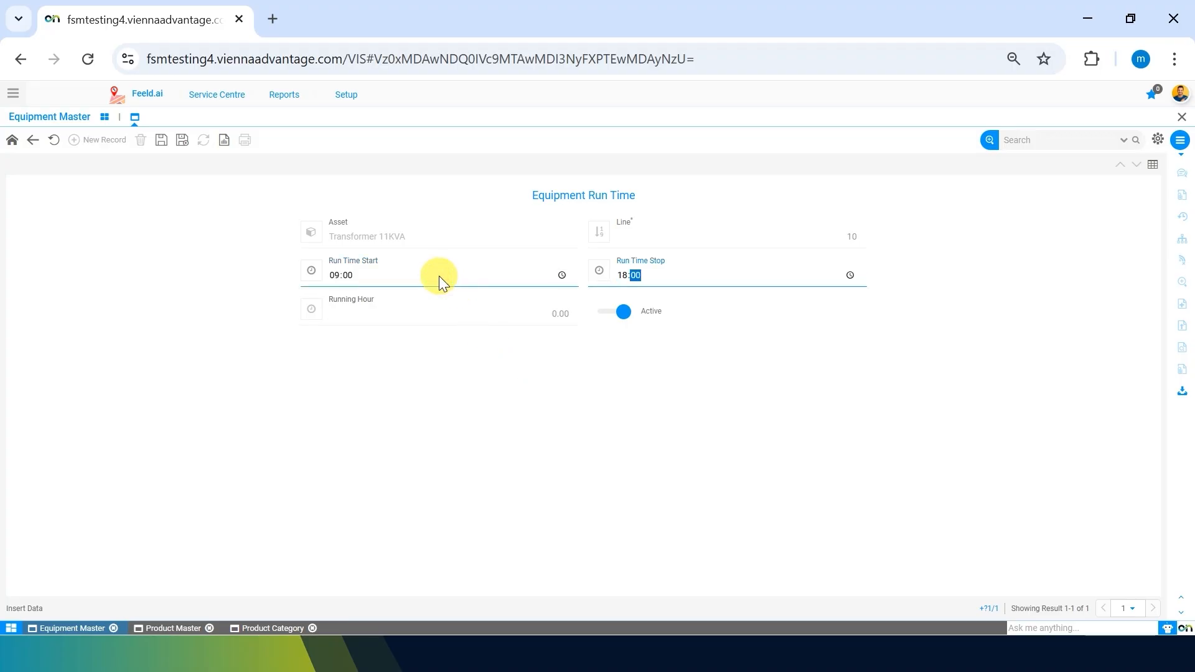
{"action": "left_click", "coordinate": [282, 470]}
{"action": "left_click", "coordinate": [162, 141]}
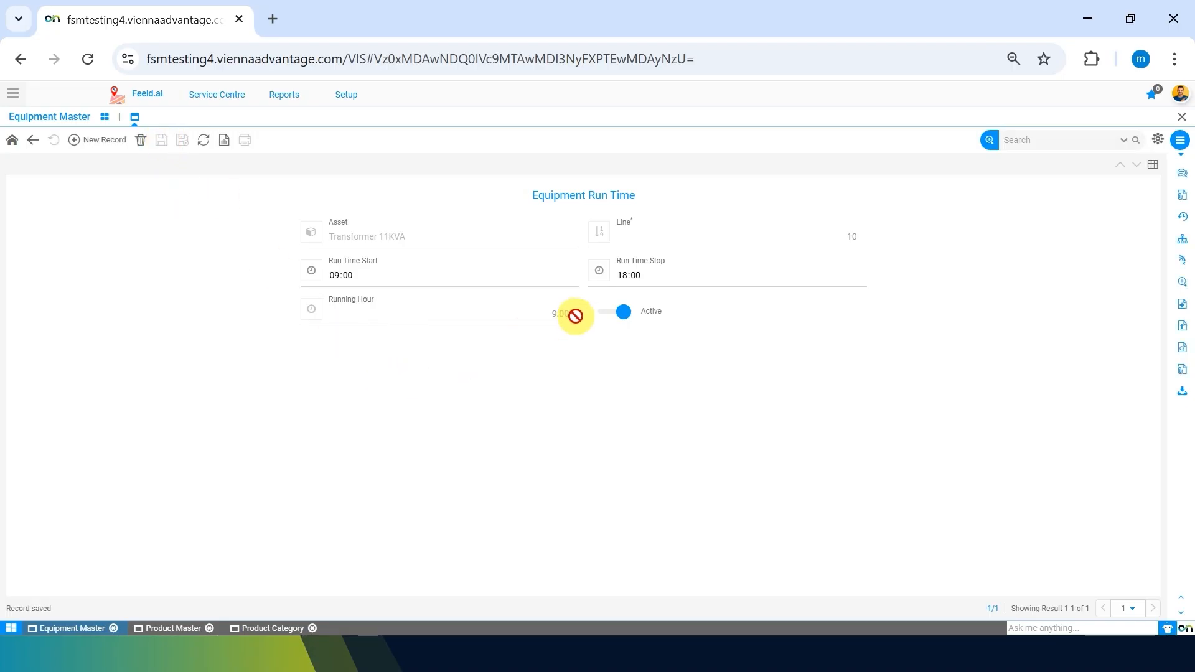
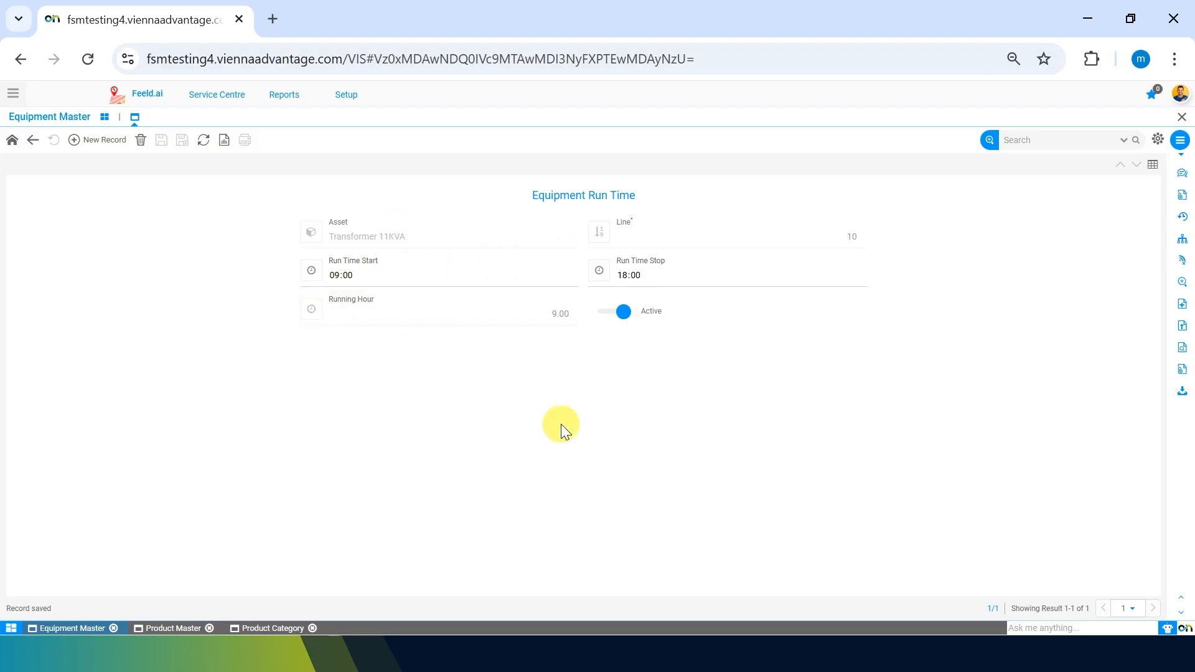
Add and save a 19:00–22:00 run time line (3.00 running hours), then return to the list.
{"action": "left_click", "coordinate": [133, 118]}
{"action": "left_click", "coordinate": [106, 140]}
{"action": "left_click", "coordinate": [356, 271]}
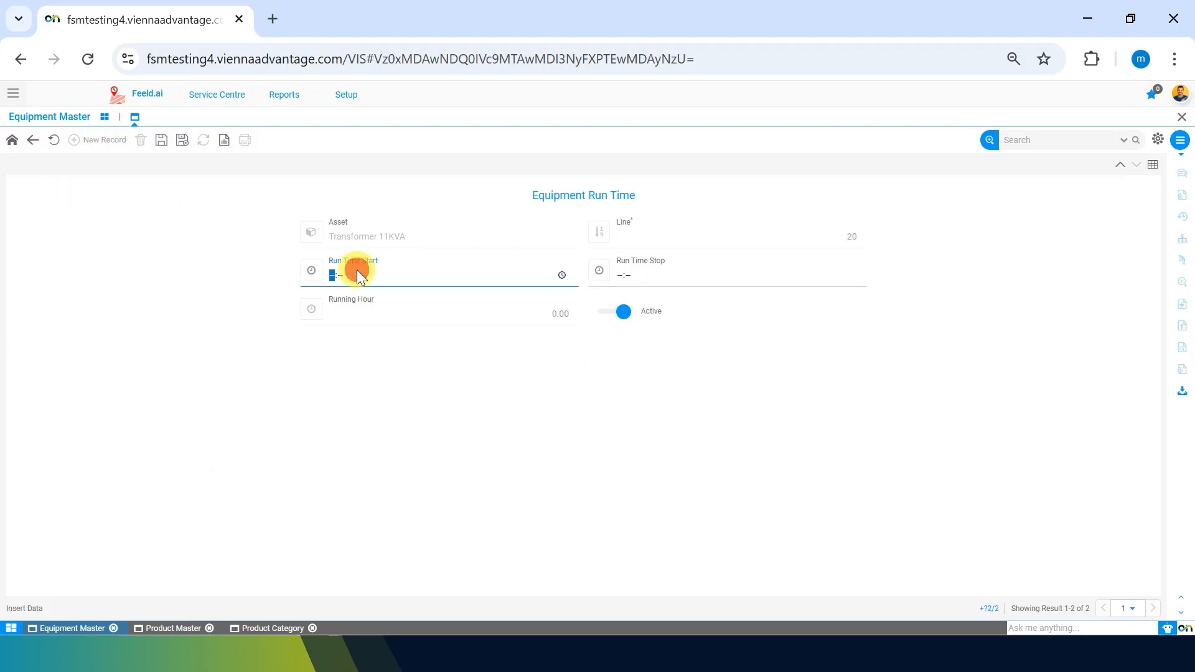
{"action": "type", "text": "1900"}
{"action": "key", "text": "Tab"}
{"action": "key", "text": "Tab"}
{"action": "type", "text": "2"}
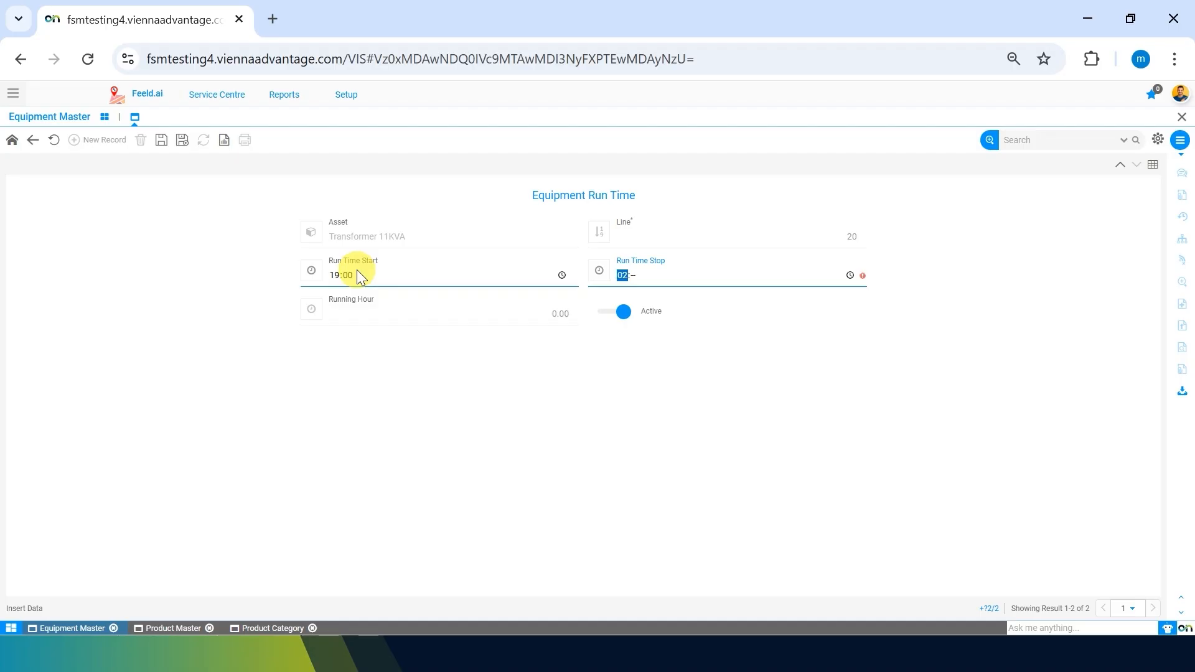
{"action": "type", "text": "2:00"}
{"action": "left_click", "coordinate": [324, 368]}
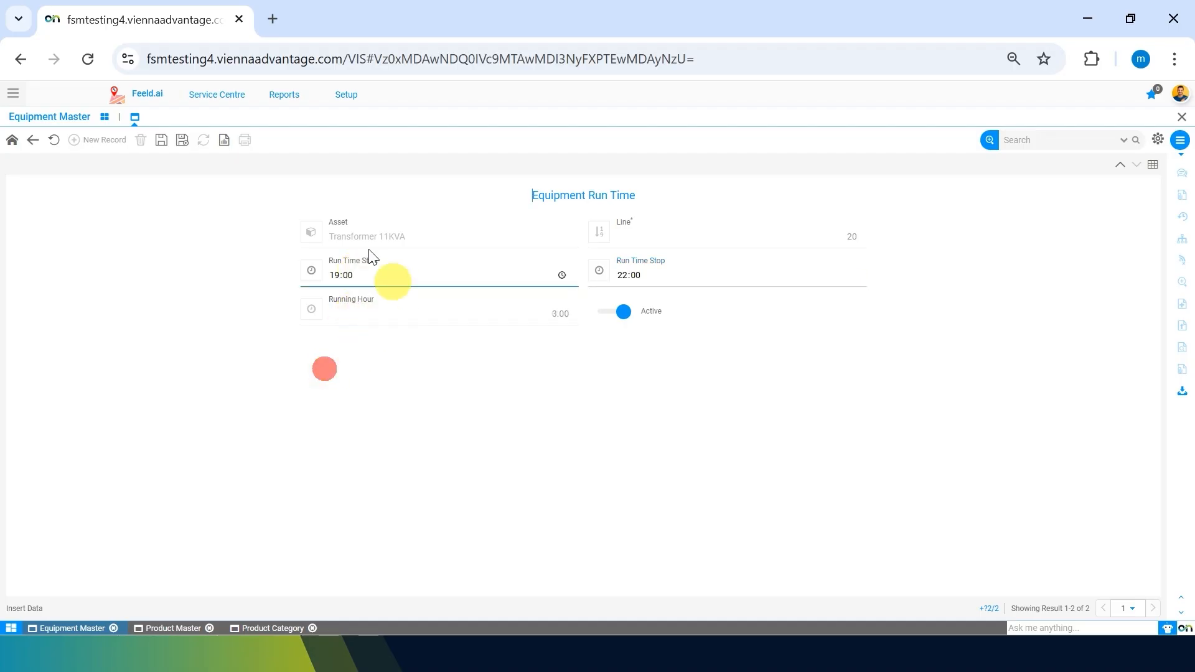
{"action": "left_click", "coordinate": [161, 140]}
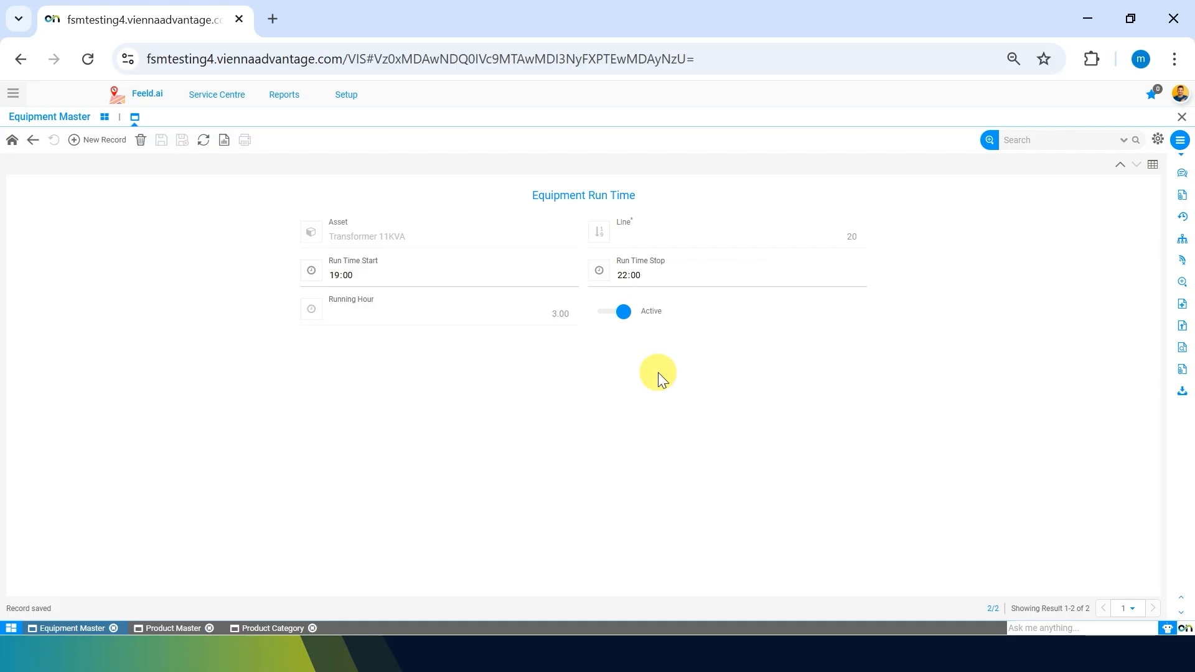
{"action": "left_click", "coordinate": [32, 140]}
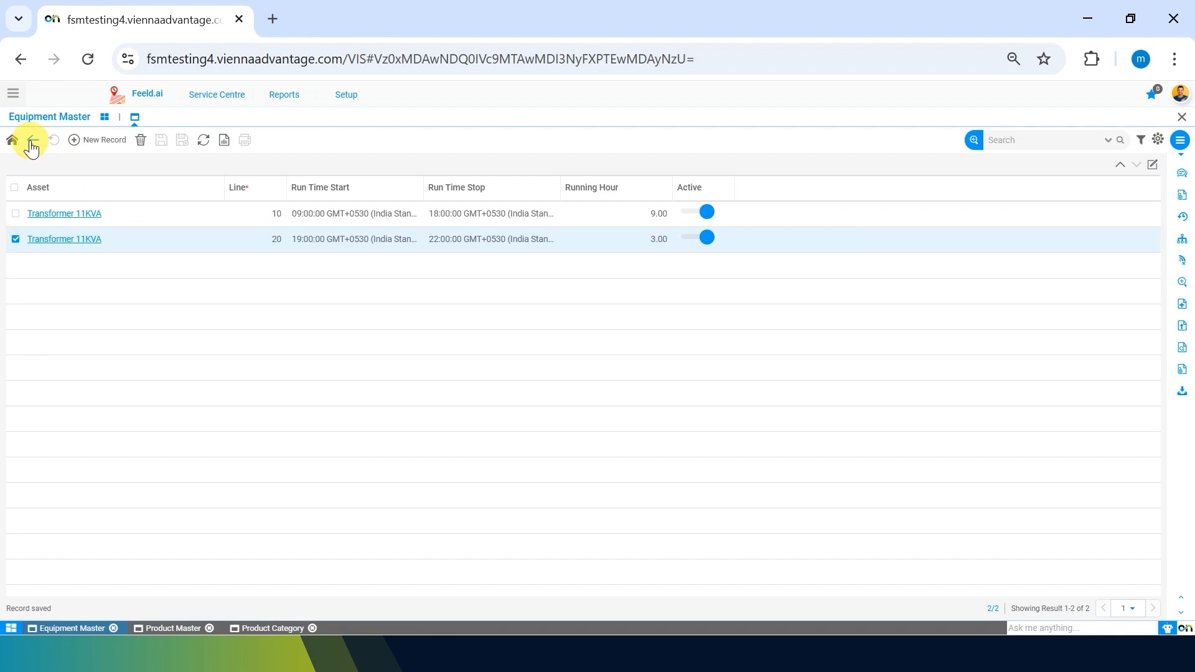
Start a new related spare part for Transformer 11KVA with the Oil Filter - Mobil 320X product.
{"action": "left_click", "coordinate": [32, 143]}
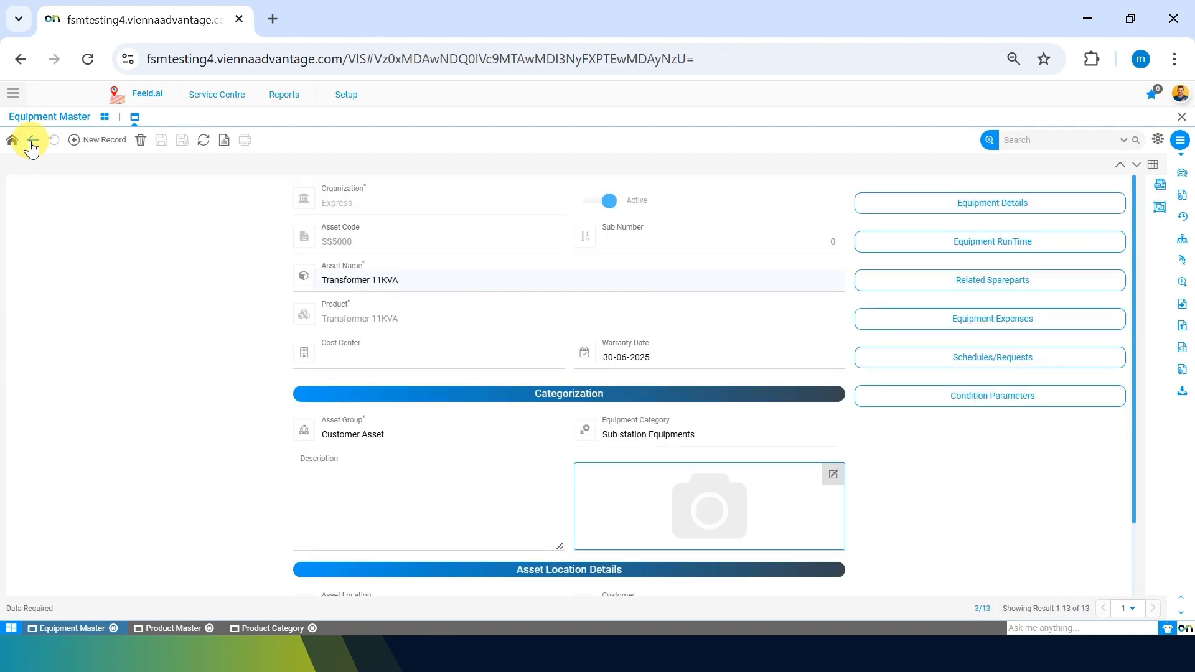
{"action": "left_click", "coordinate": [1050, 281]}
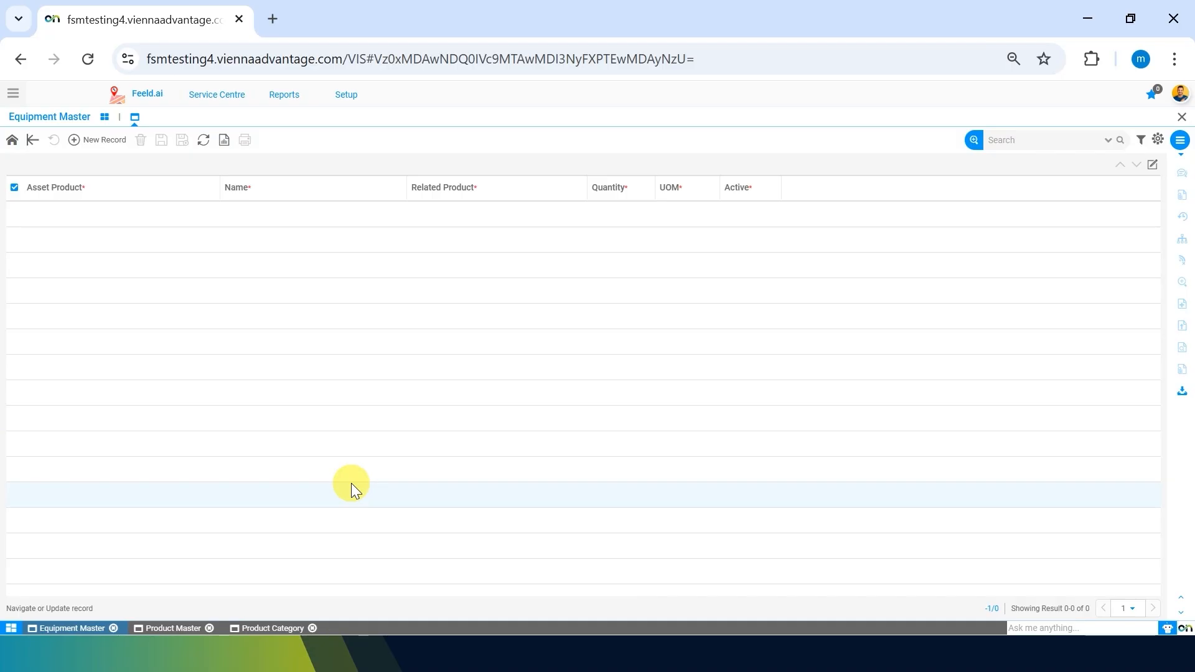
{"action": "left_click", "coordinate": [74, 139]}
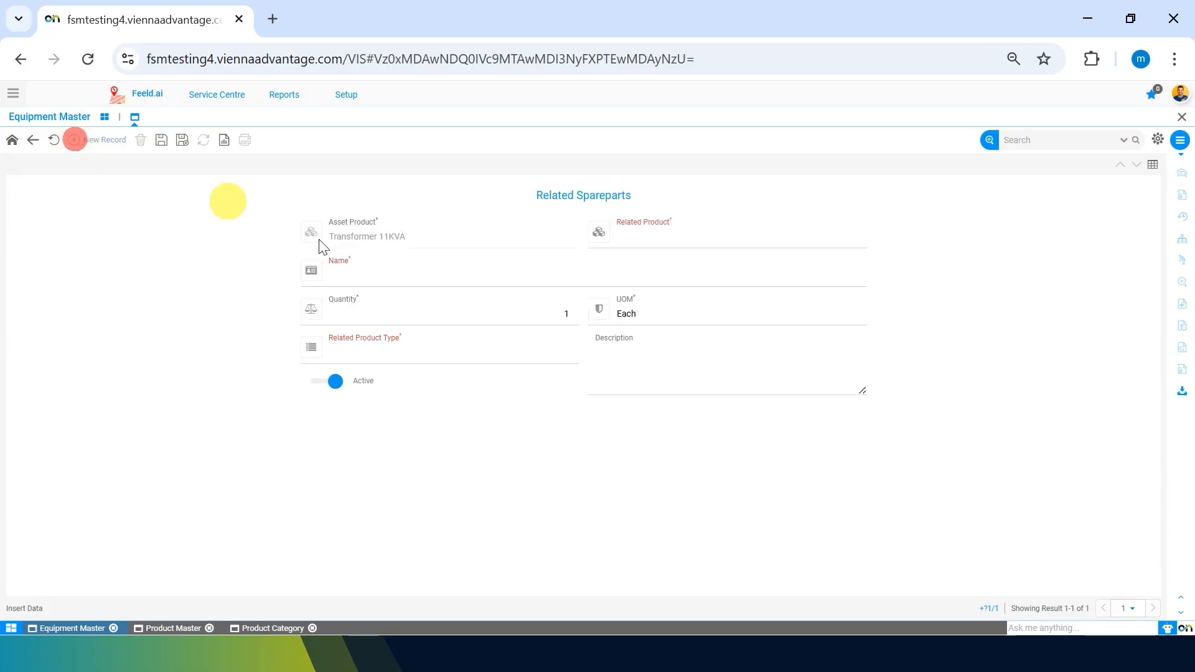
{"action": "left_click", "coordinate": [670, 244]}
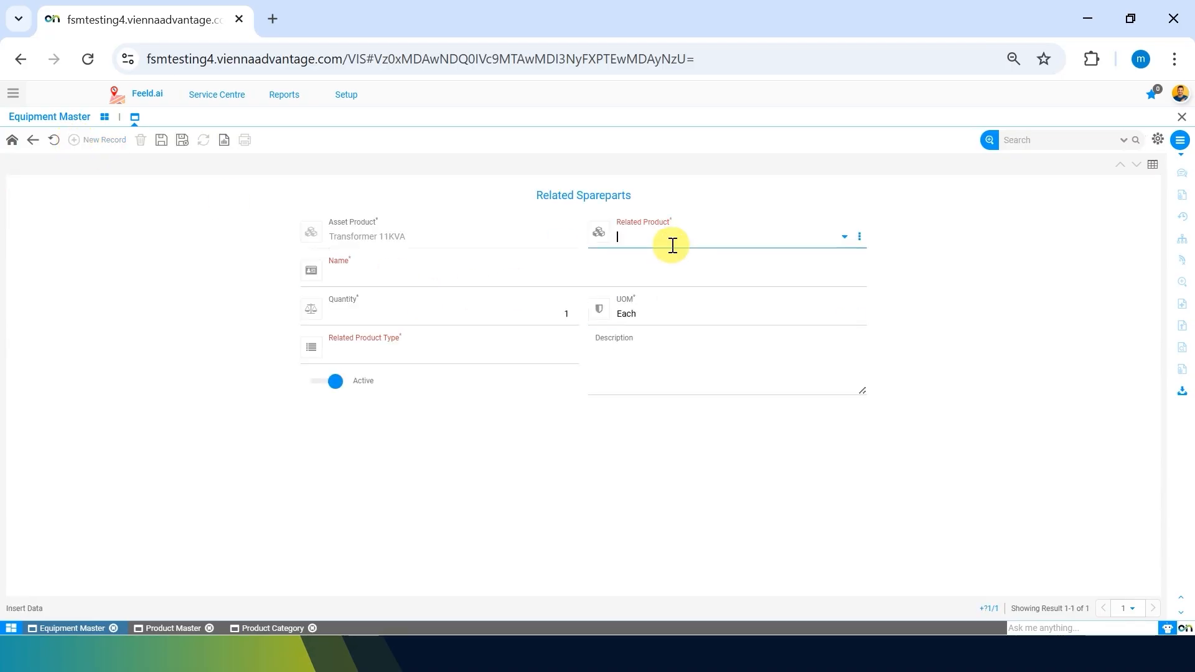
{"action": "type", "text": "filter"}
{"action": "key", "text": "Return"}
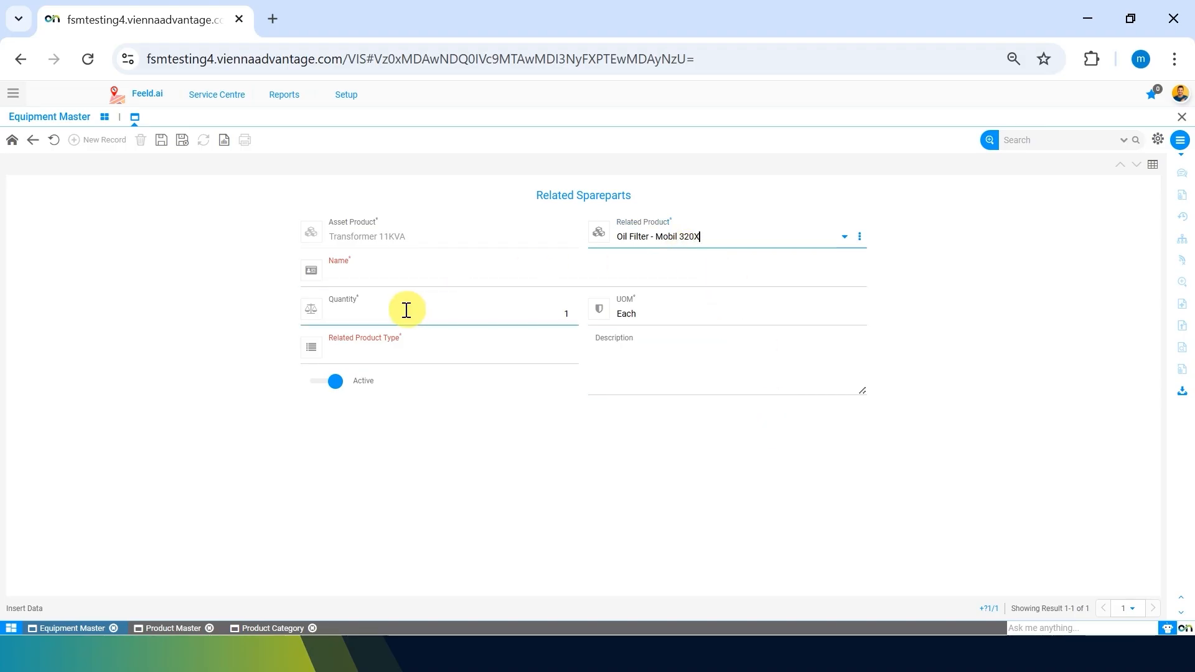
Name the spare part 'Oil Filter' and set its quantity to 2.
{"action": "left_click", "coordinate": [384, 277]}
{"action": "left_click", "coordinate": [327, 268]}
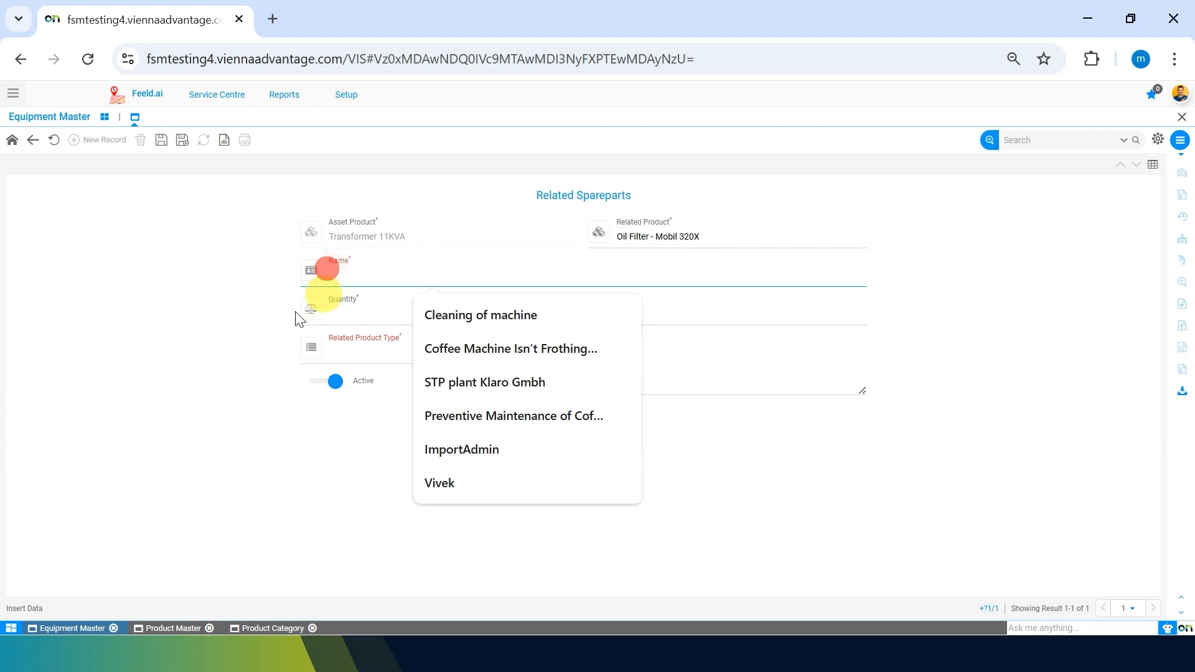
{"action": "left_click", "coordinate": [141, 390]}
{"action": "left_click", "coordinate": [349, 275]}
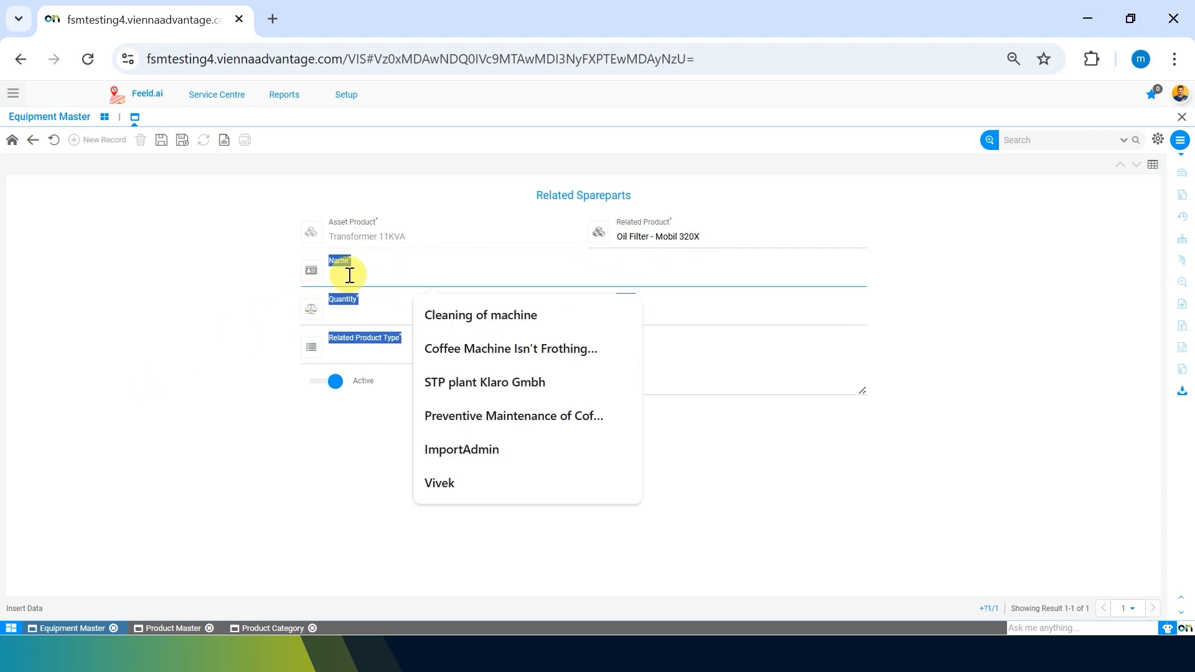
{"action": "type", "text": "Oil Filter"}
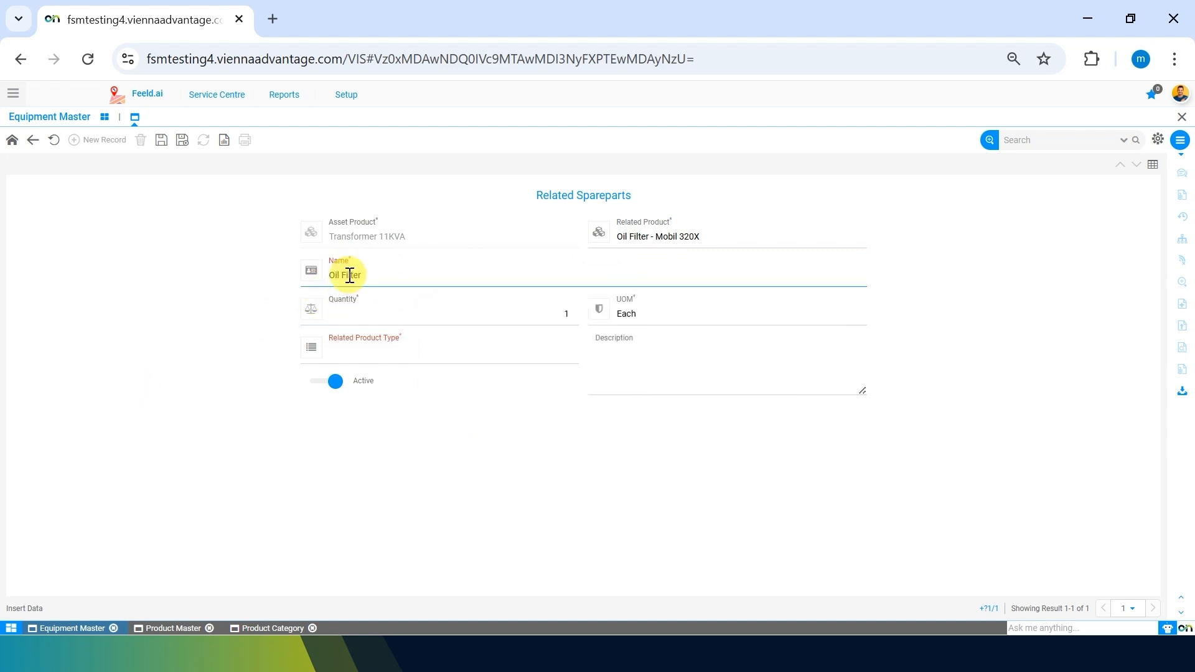
{"action": "left_click", "coordinate": [541, 307]}
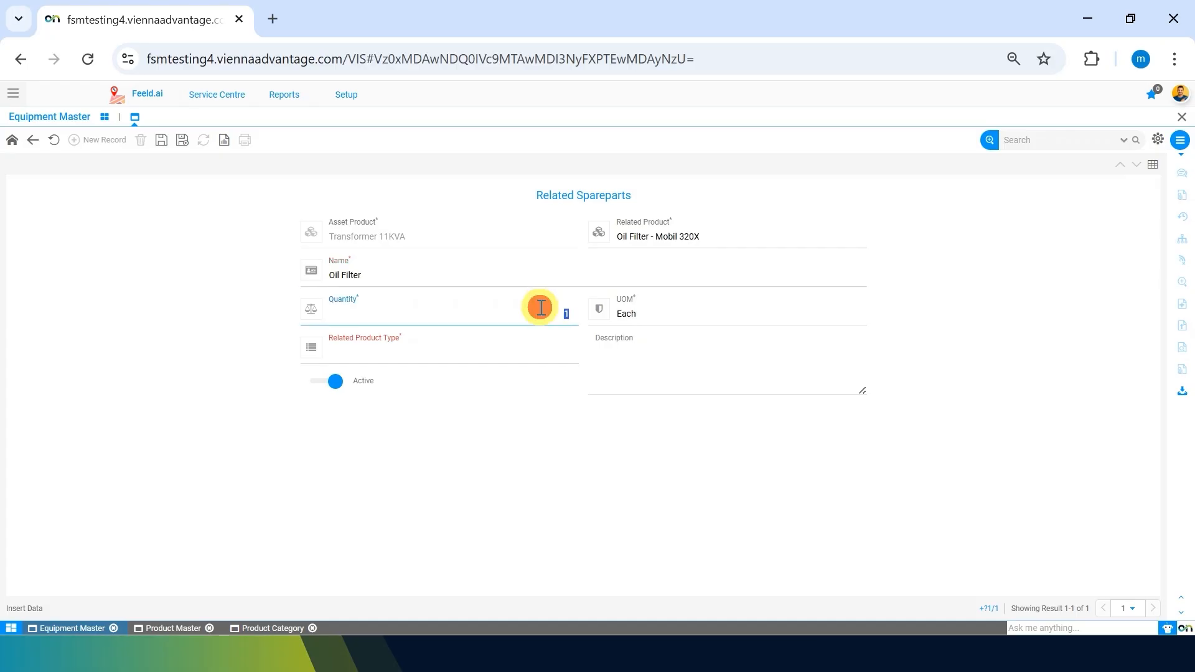
{"action": "type", "text": "2"}
Set the related product type to Sparepart and save the spare part.
{"action": "left_click", "coordinate": [776, 357]}
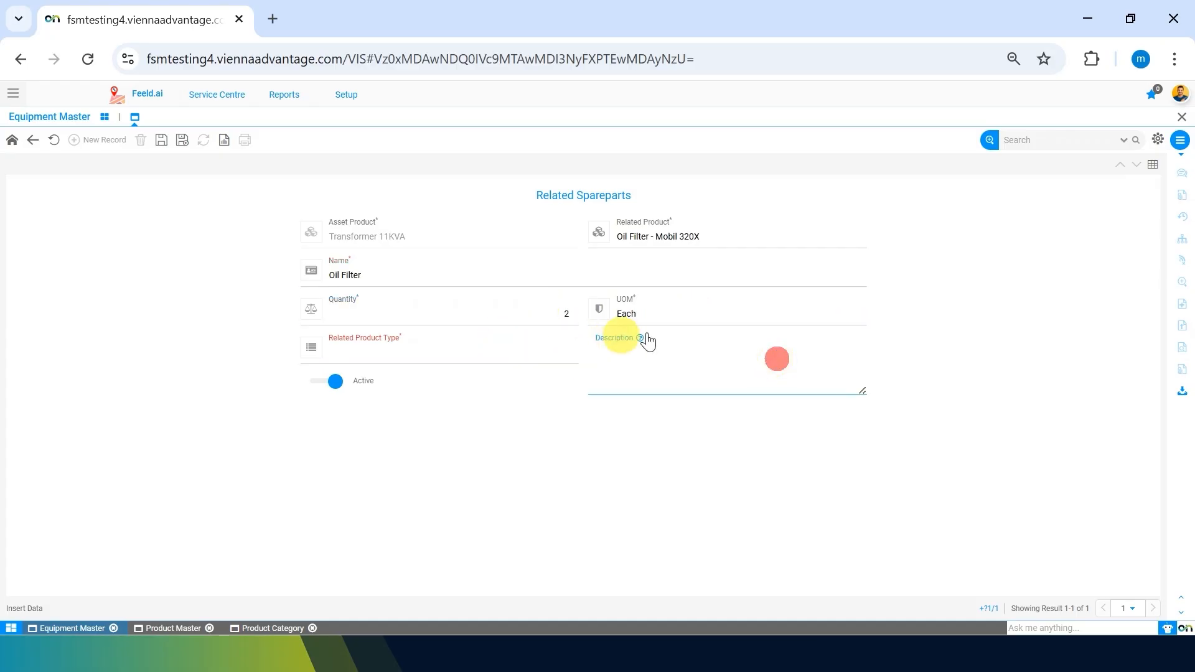
{"action": "left_click", "coordinate": [379, 353]}
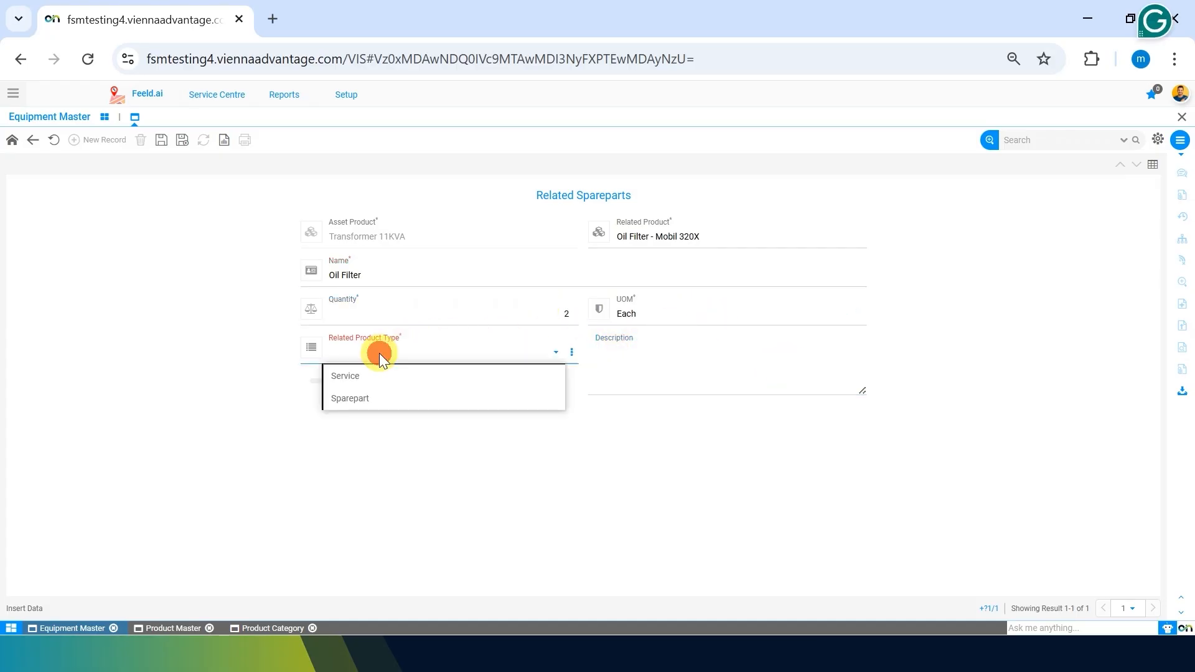
{"action": "left_click", "coordinate": [383, 388]}
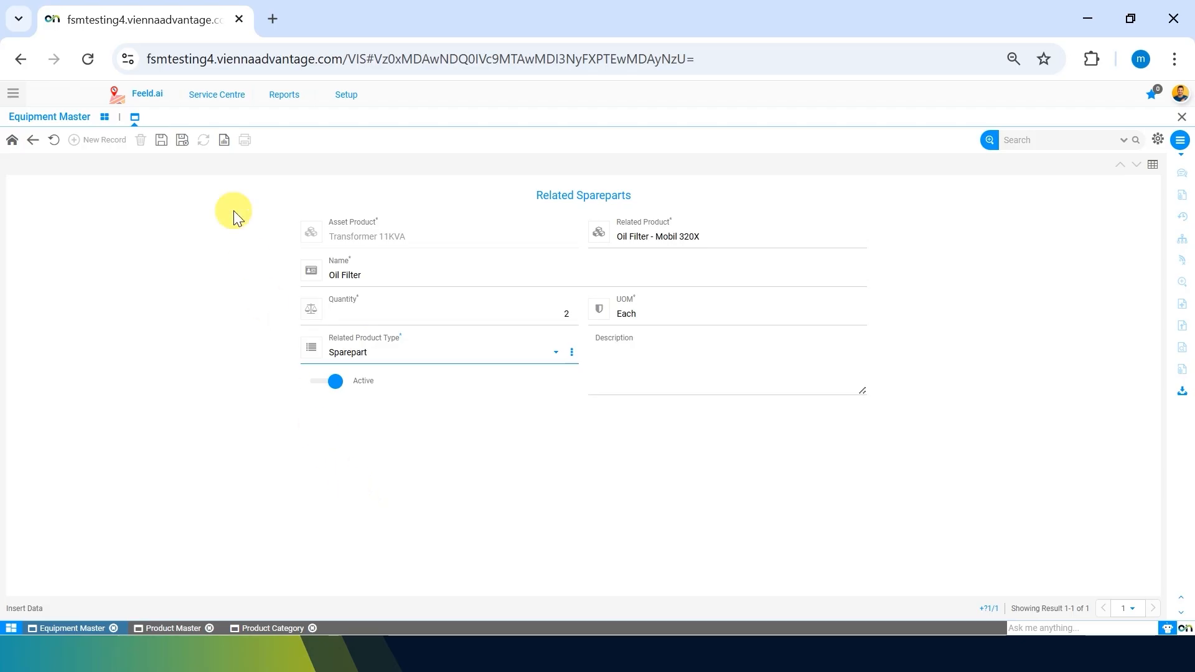
{"action": "left_click", "coordinate": [161, 141]}
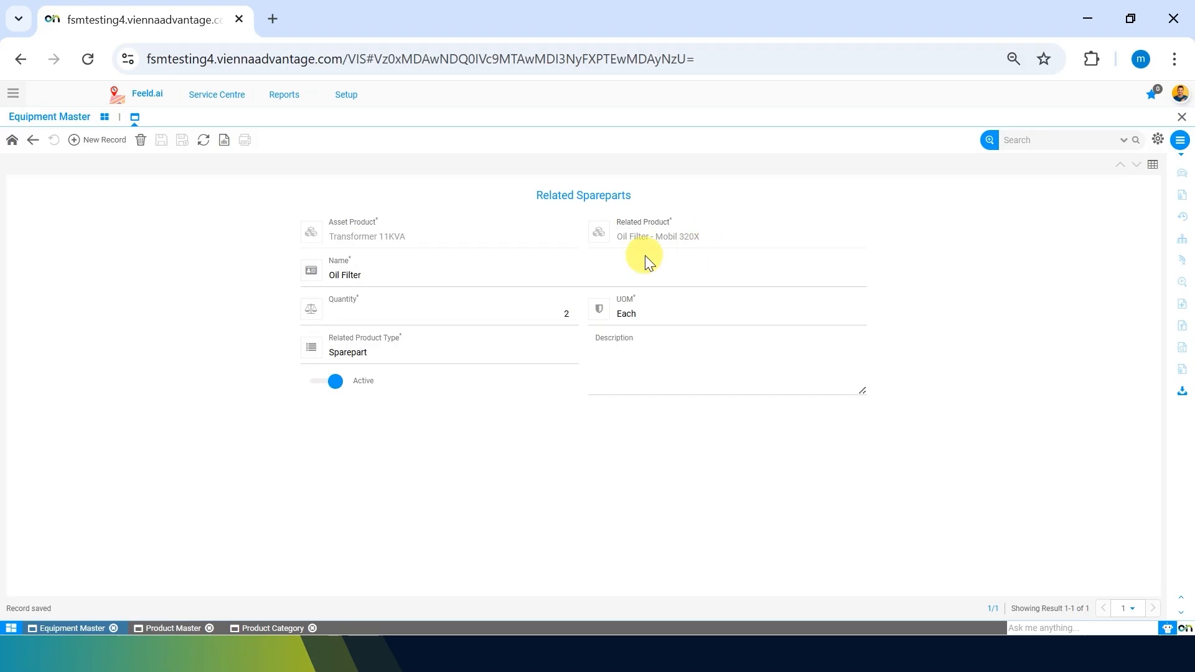
{"action": "left_click", "coordinate": [612, 354]}
Back out of the saved spare part form to the Transformer 11KVA equipment record.
{"action": "left_click", "coordinate": [33, 141]}
{"action": "left_click", "coordinate": [34, 141]}
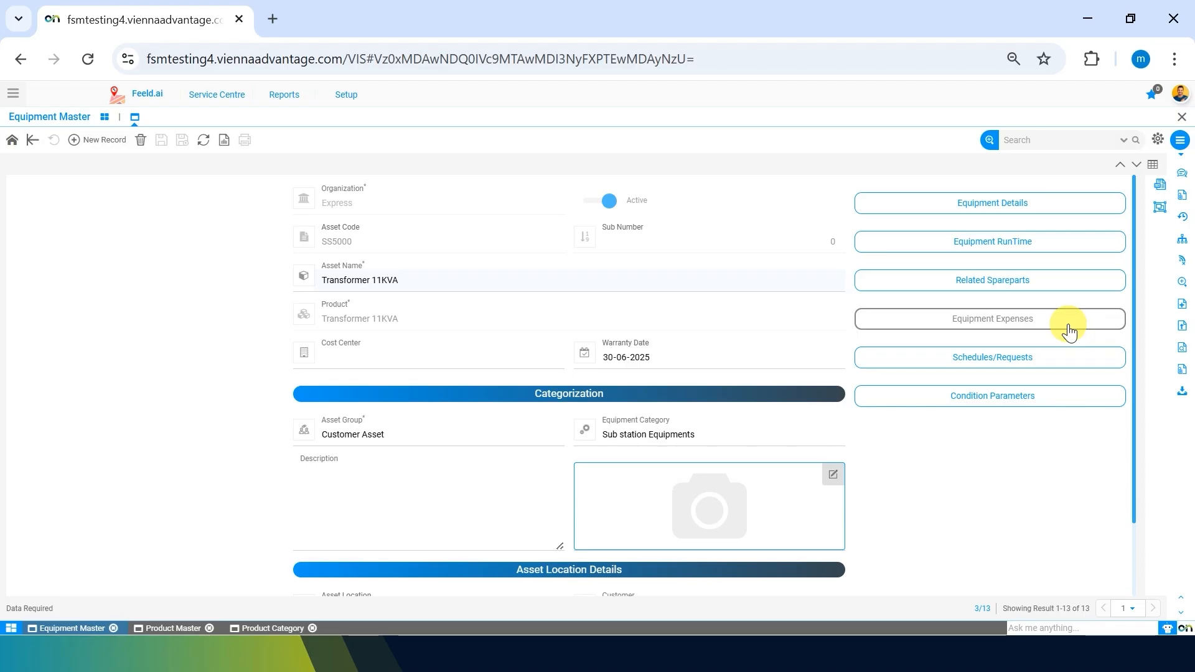
Open the Generator 500 KVA- Kirloskar record from the equipment asset list.
{"action": "left_click", "coordinate": [33, 140]}
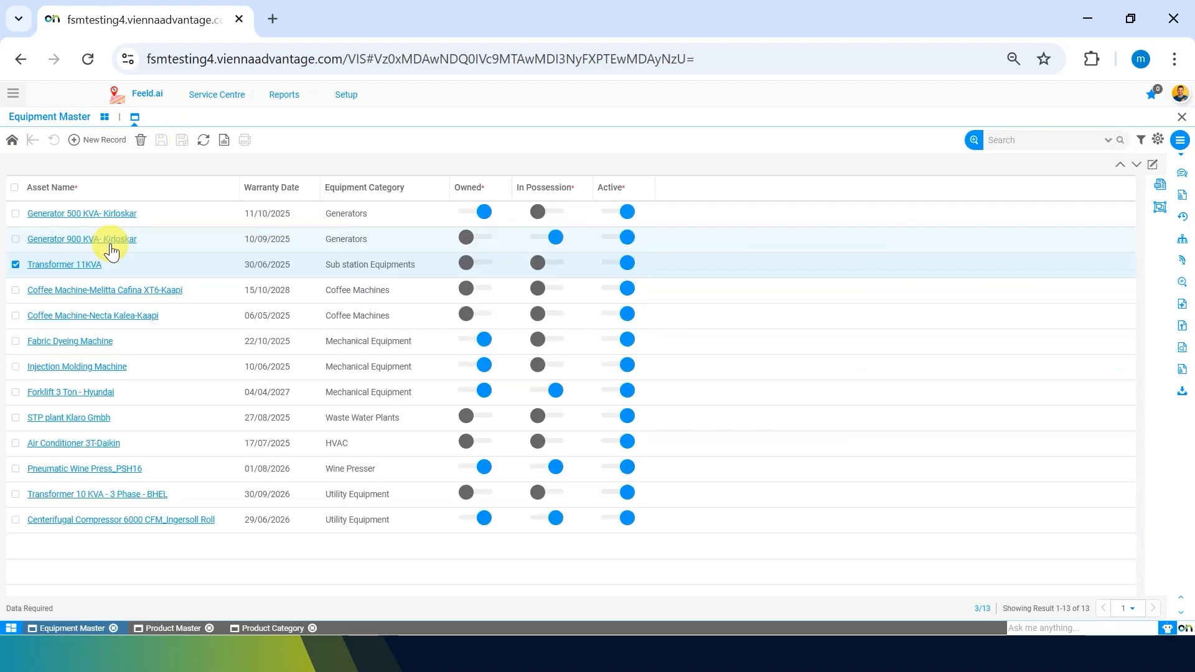
{"action": "left_click", "coordinate": [97, 320]}
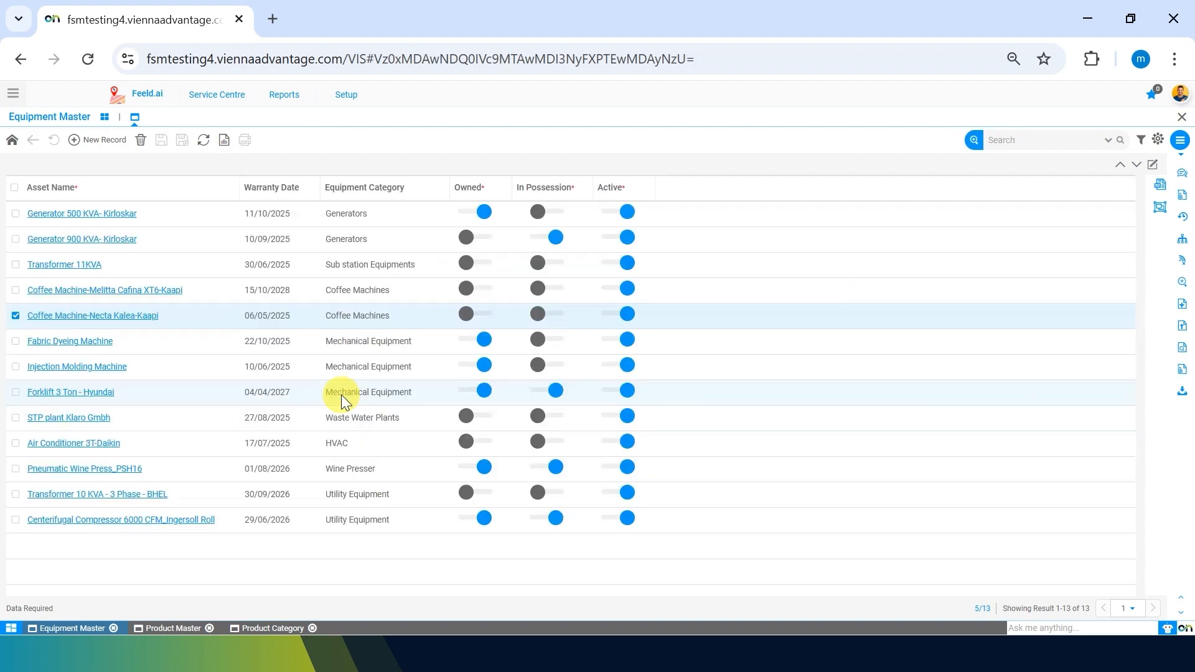
{"action": "left_click", "coordinate": [105, 219]}
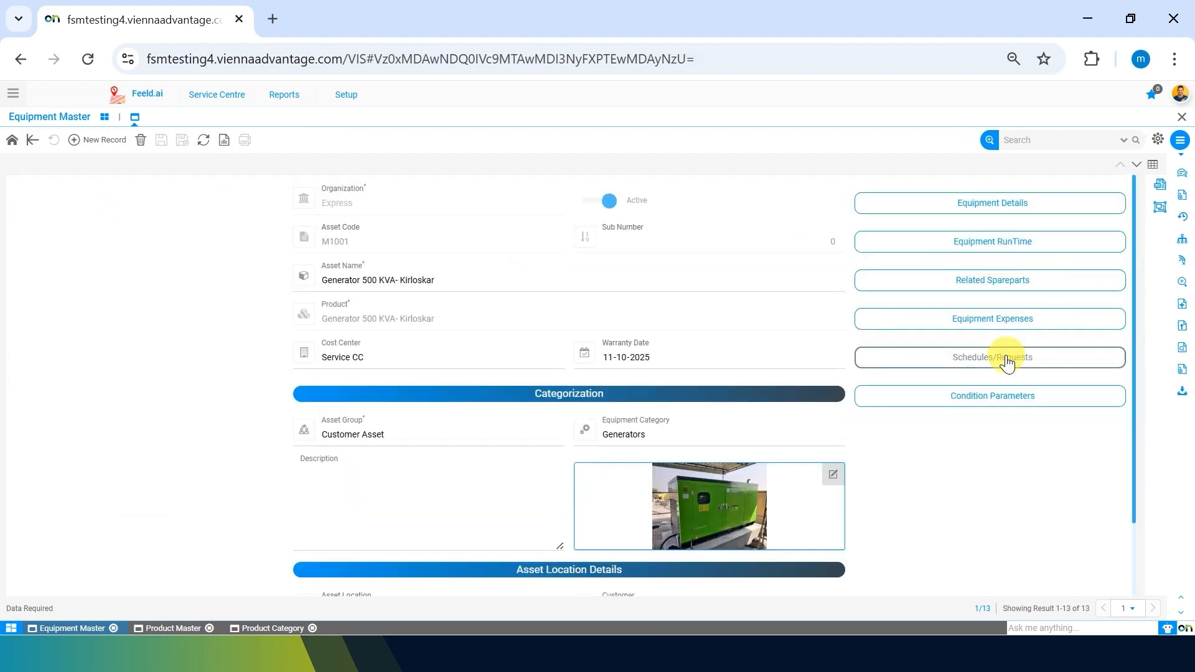
View the Engine oil filter 10 micron expense line, then return to the generator record.
{"action": "left_click", "coordinate": [968, 323]}
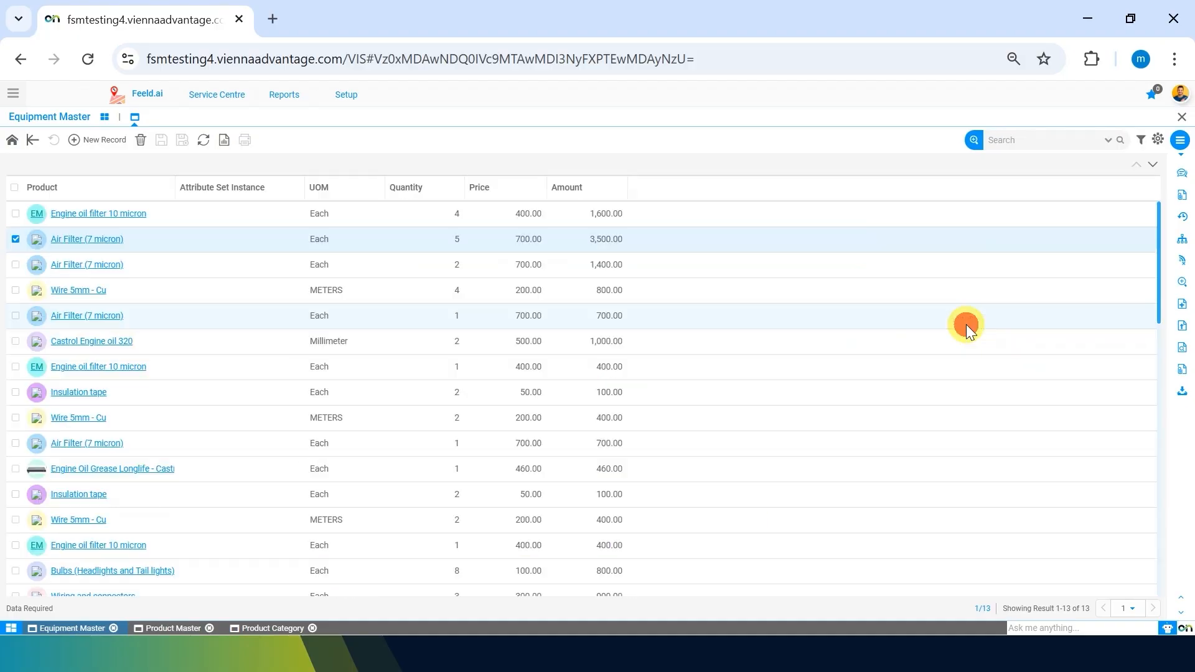
{"action": "scroll", "coordinate": [315, 337], "scroll_direction": "down", "scroll_amount": 14}
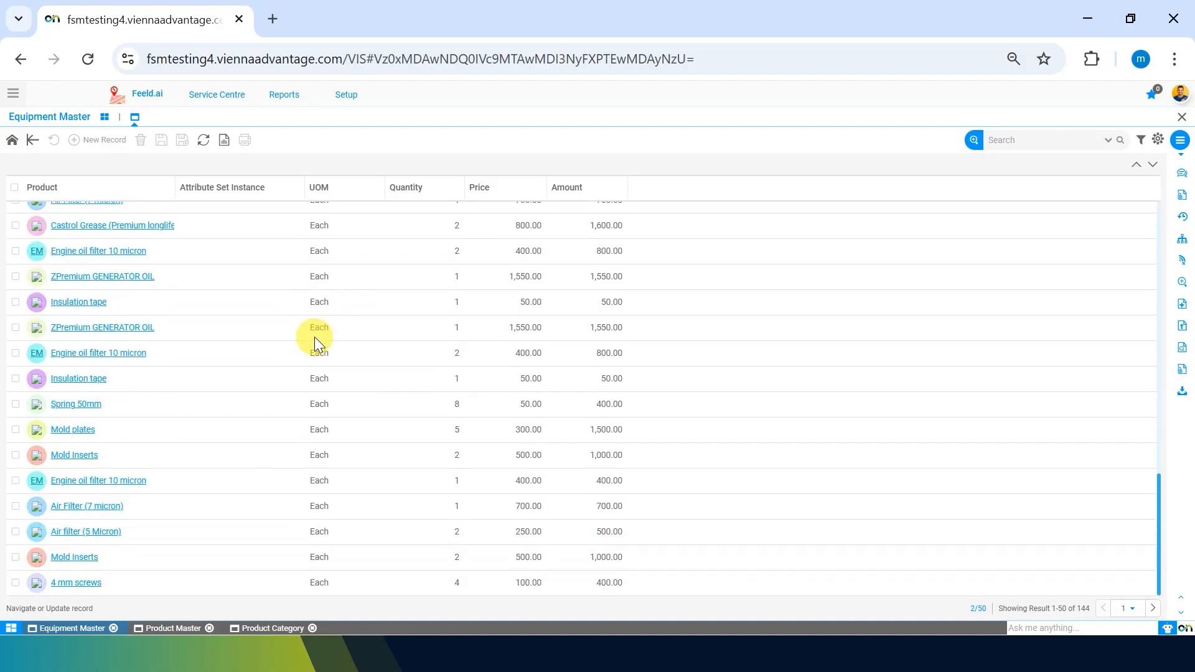
{"action": "scroll", "coordinate": [314, 337], "scroll_direction": "up", "scroll_amount": 14}
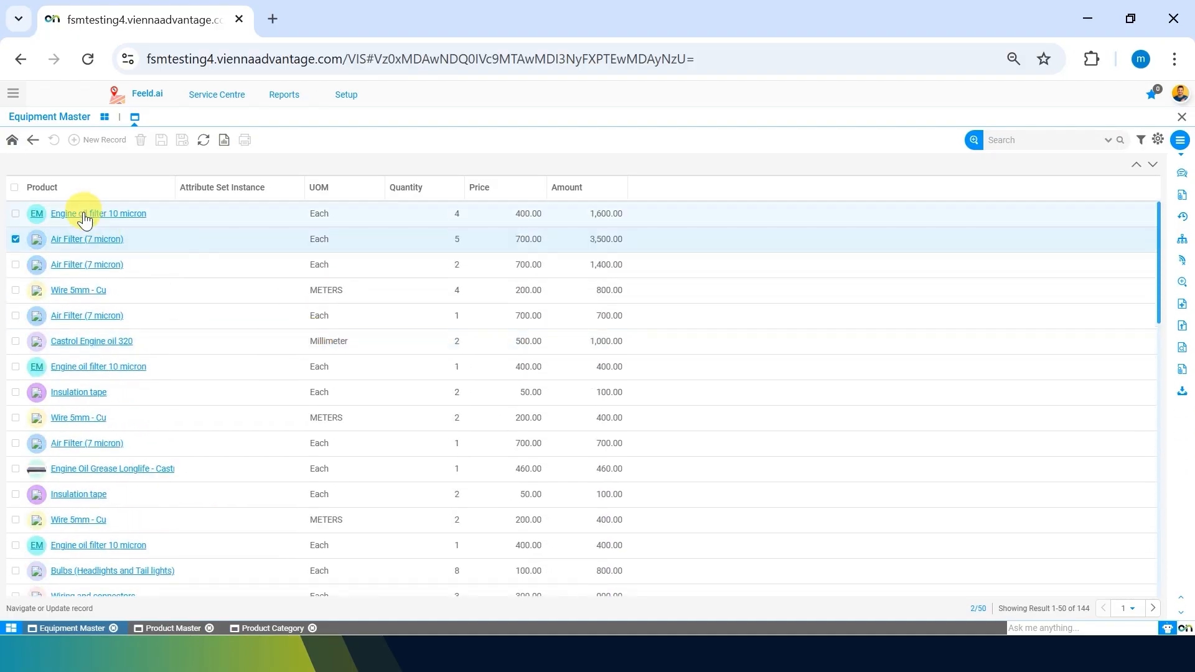
{"action": "double_click", "coordinate": [84, 213]}
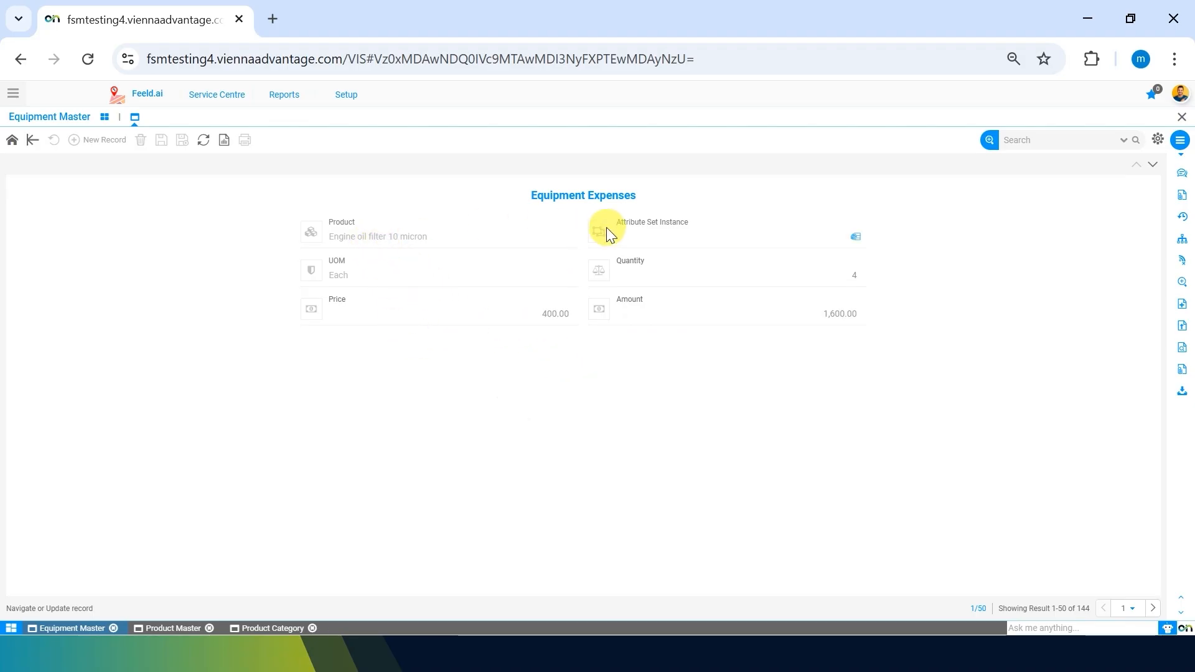
{"action": "double_click", "coordinate": [611, 457]}
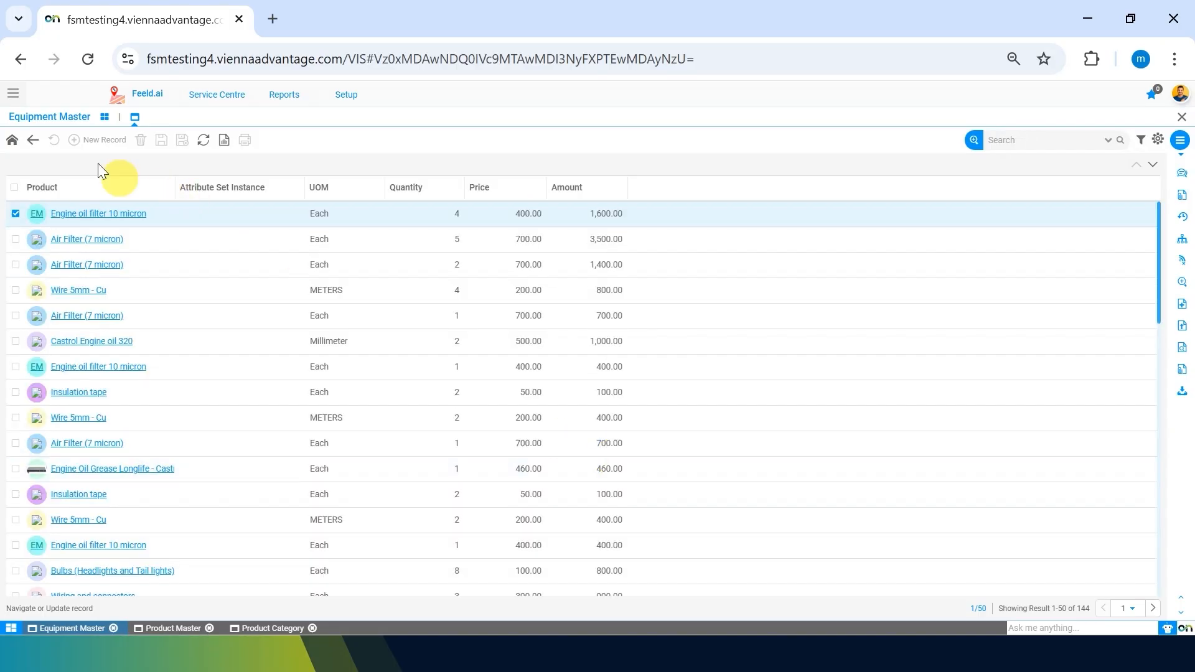
{"action": "left_click", "coordinate": [31, 146]}
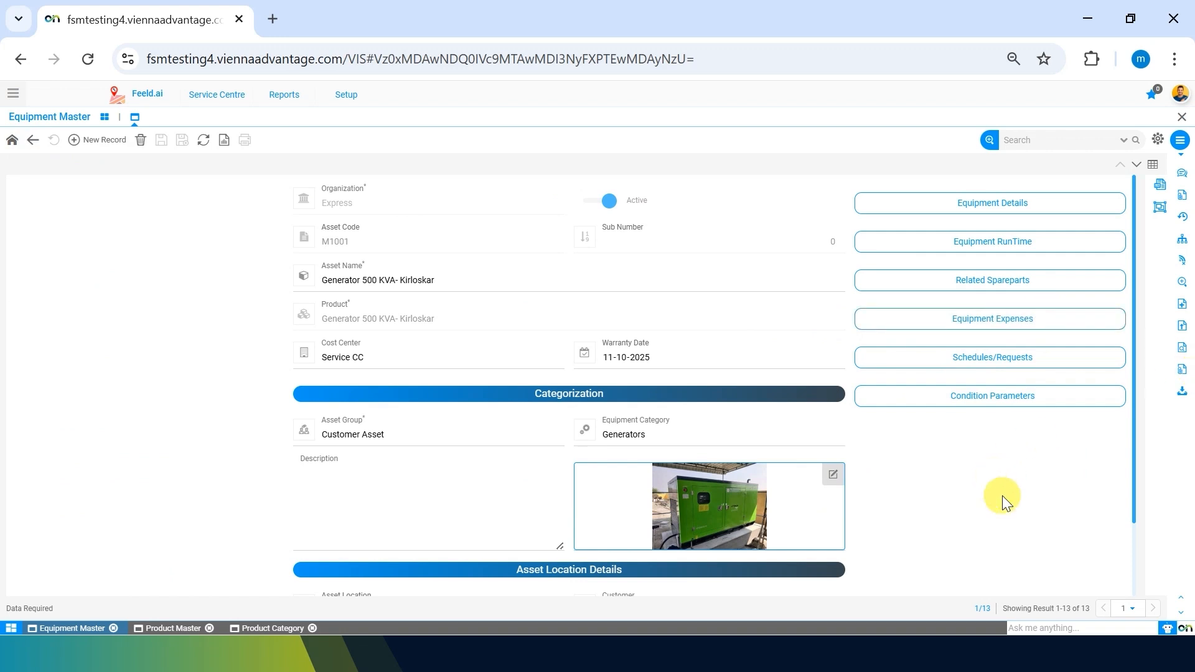
Check the generator's Schedules/Requests options, then bring up the record's document and attachment menu.
{"action": "left_click", "coordinate": [1074, 367]}
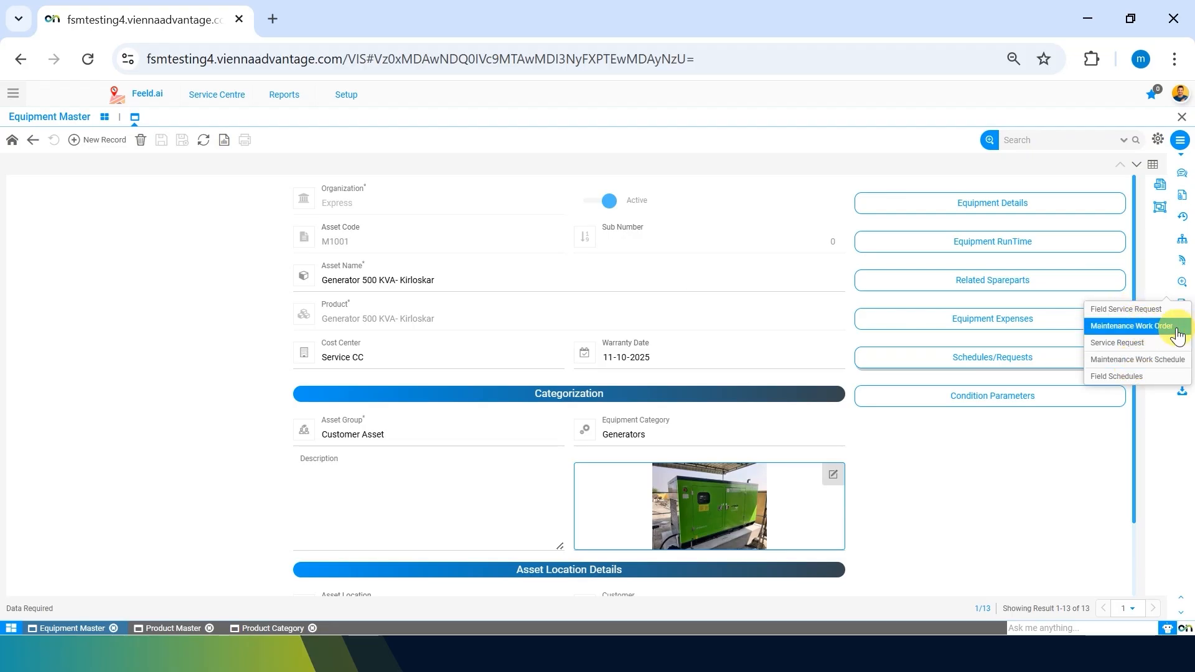
{"action": "left_click", "coordinate": [1051, 462]}
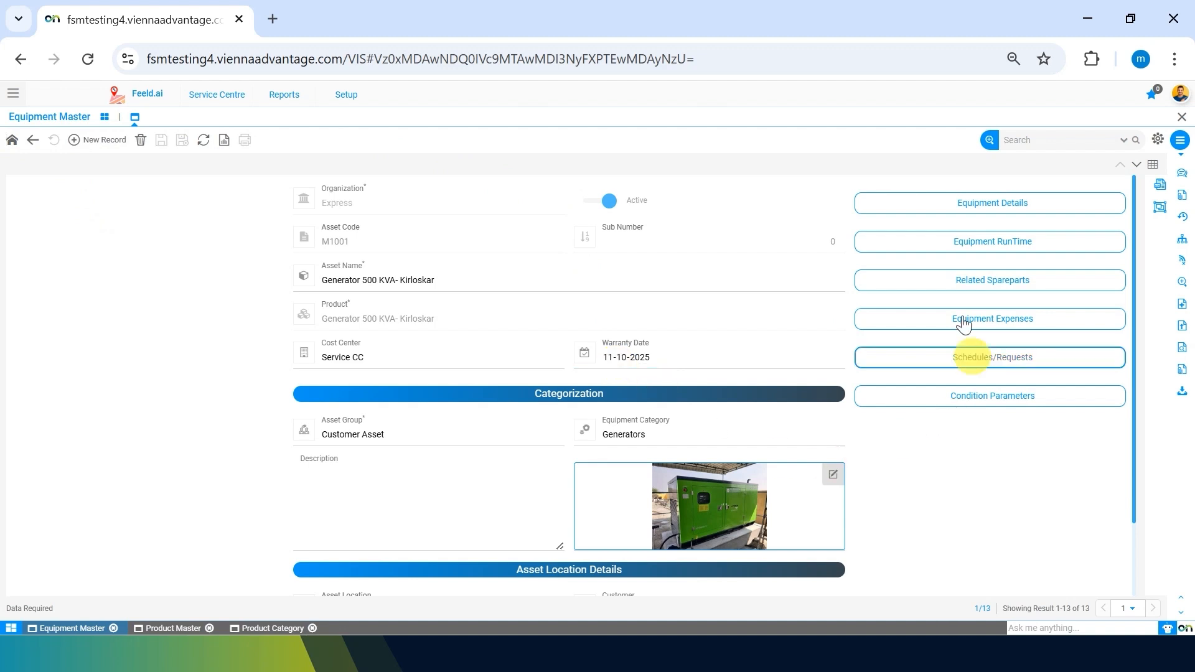
{"action": "left_click", "coordinate": [1180, 141]}
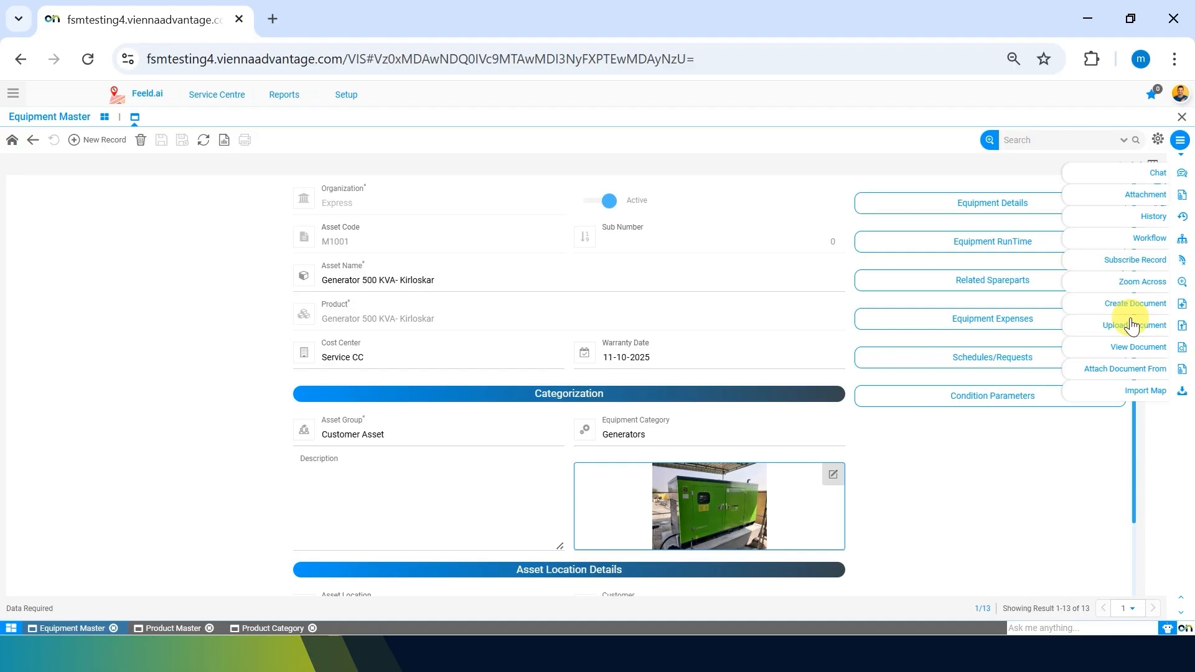
Cancel a document upload, view the generator's four stored documents, then return to its record.
{"action": "left_click", "coordinate": [1131, 325]}
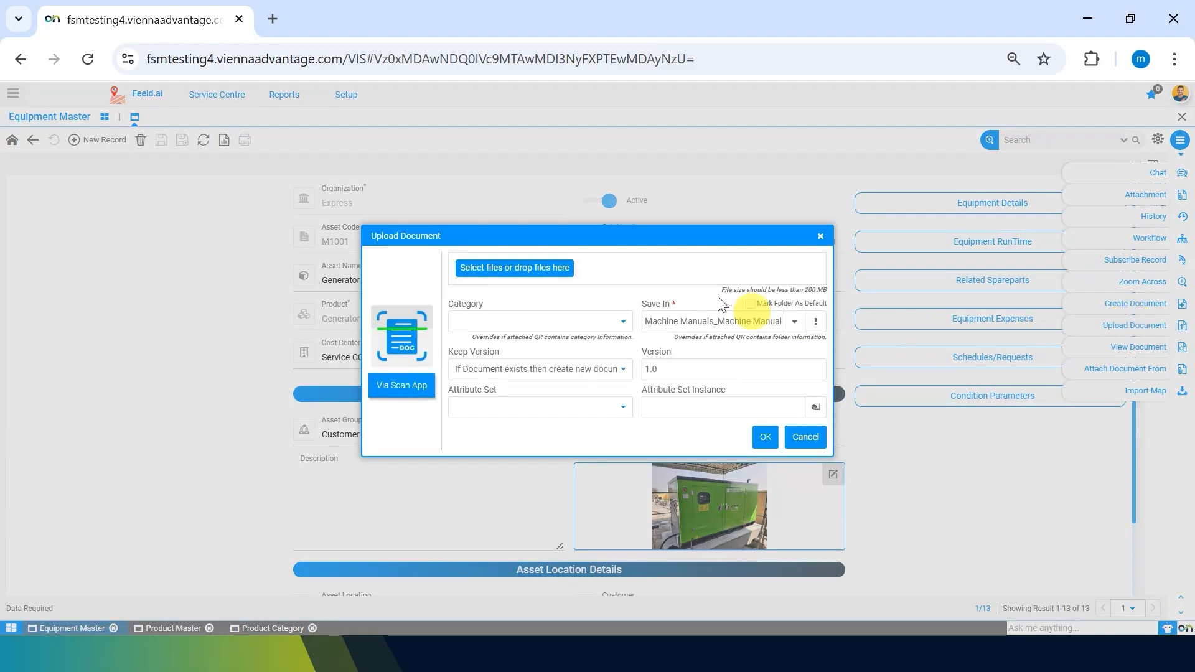
{"action": "left_click", "coordinate": [811, 443]}
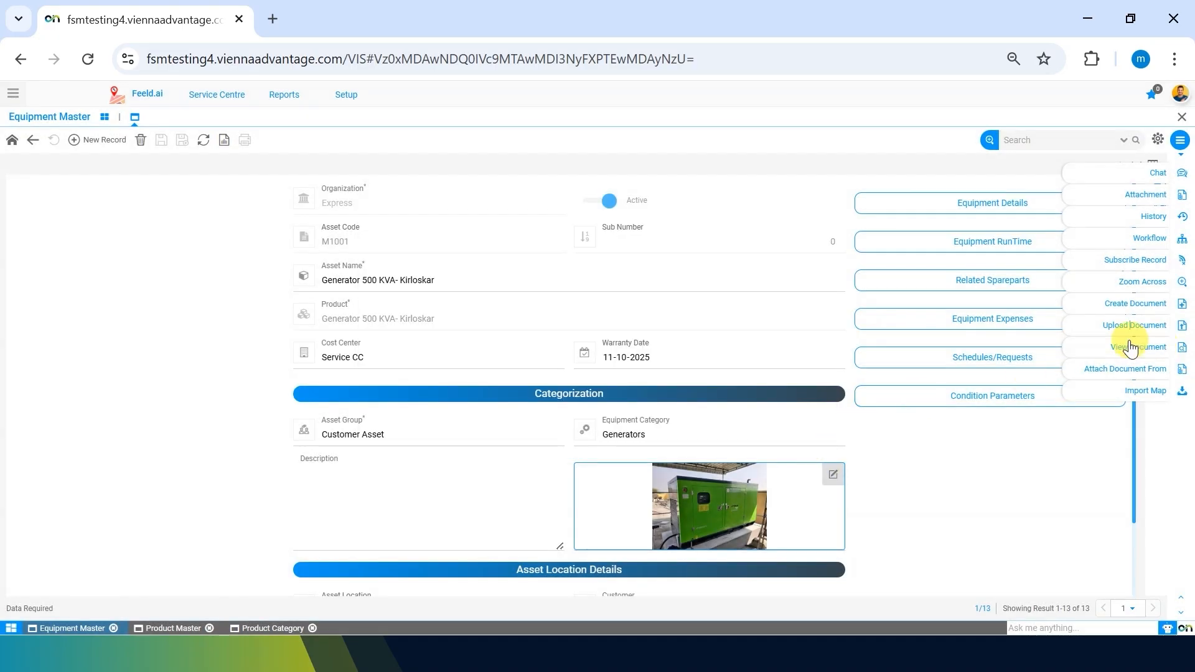
{"action": "left_click", "coordinate": [1131, 348]}
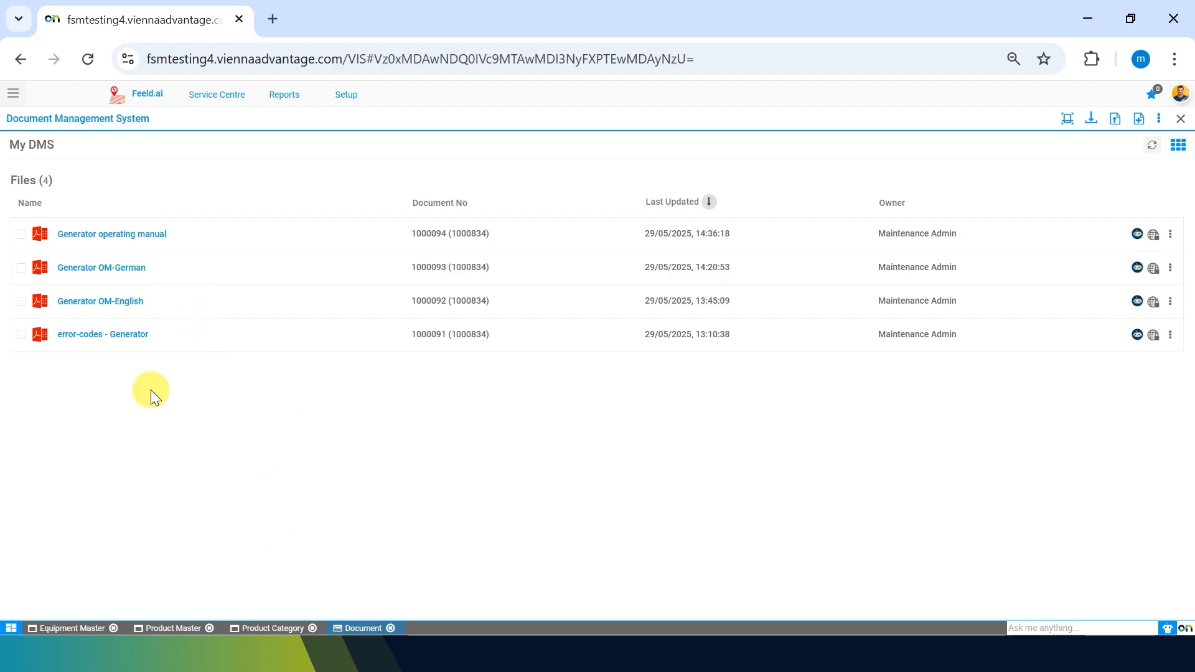
{"action": "left_click", "coordinate": [76, 628]}
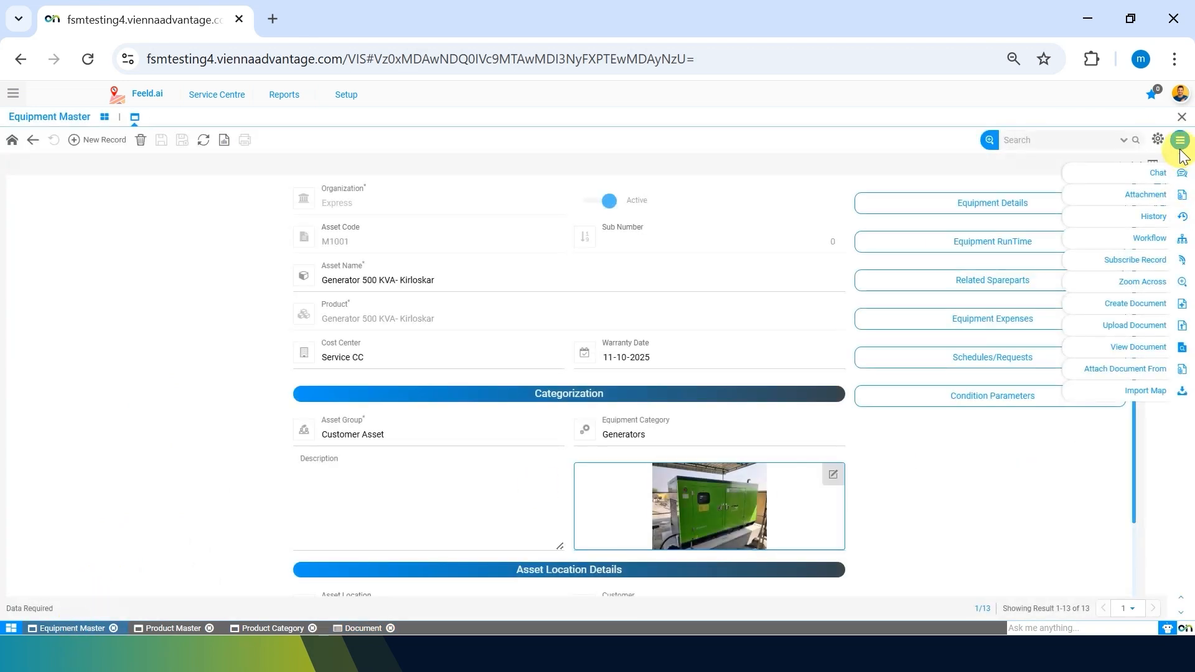